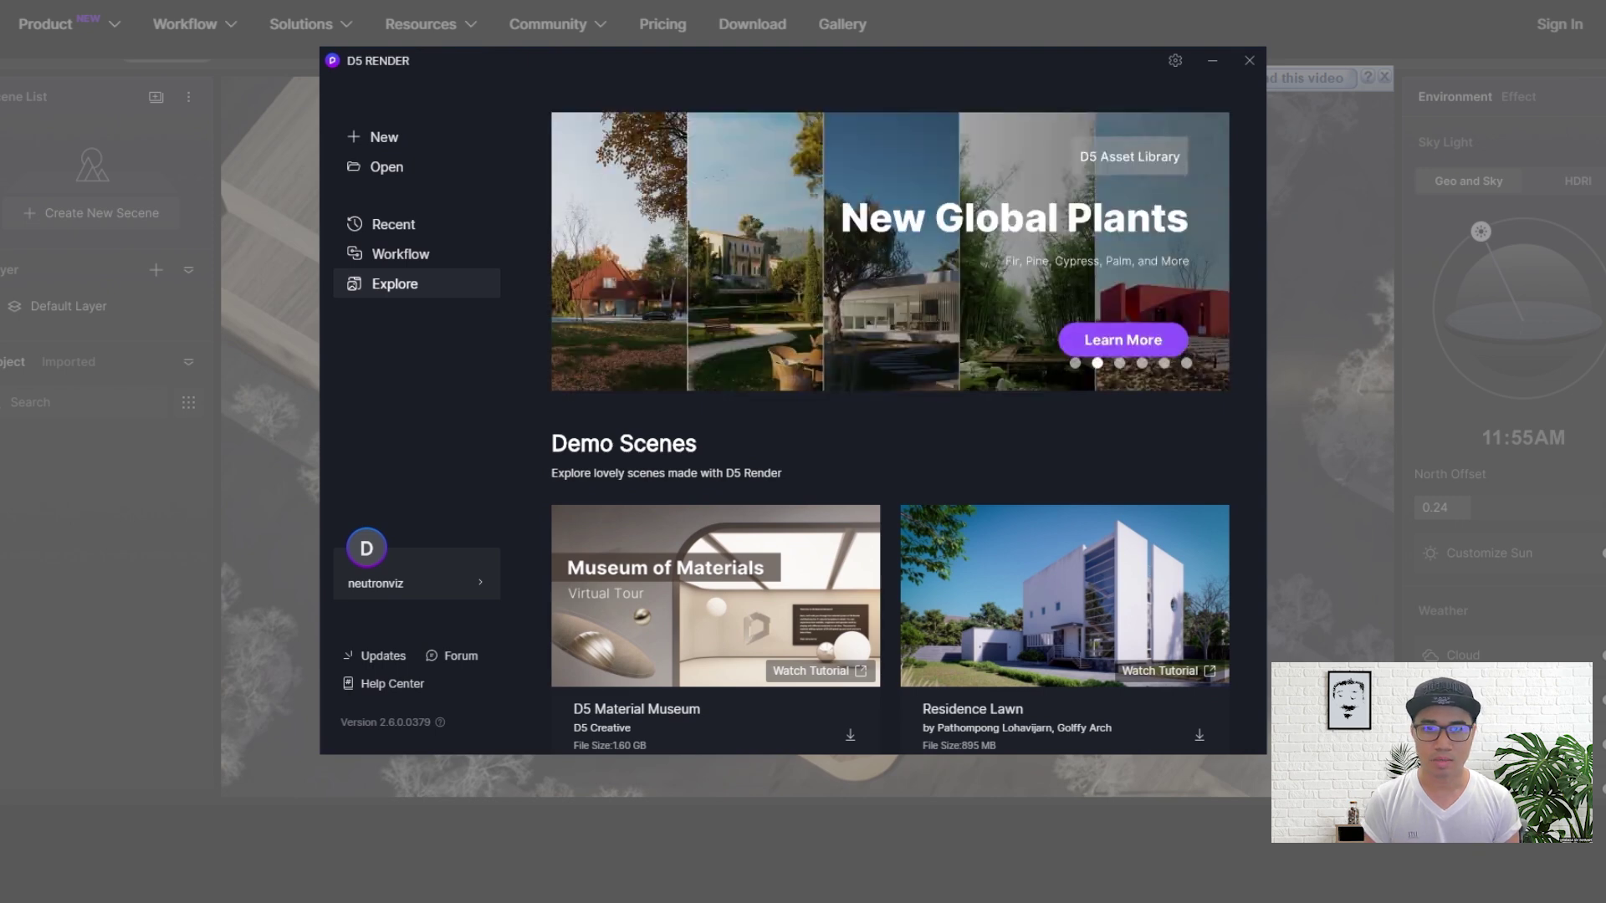
Open the update notes listing what's new in version 2.6.
{"action": "left_click", "coordinate": [373, 661]}
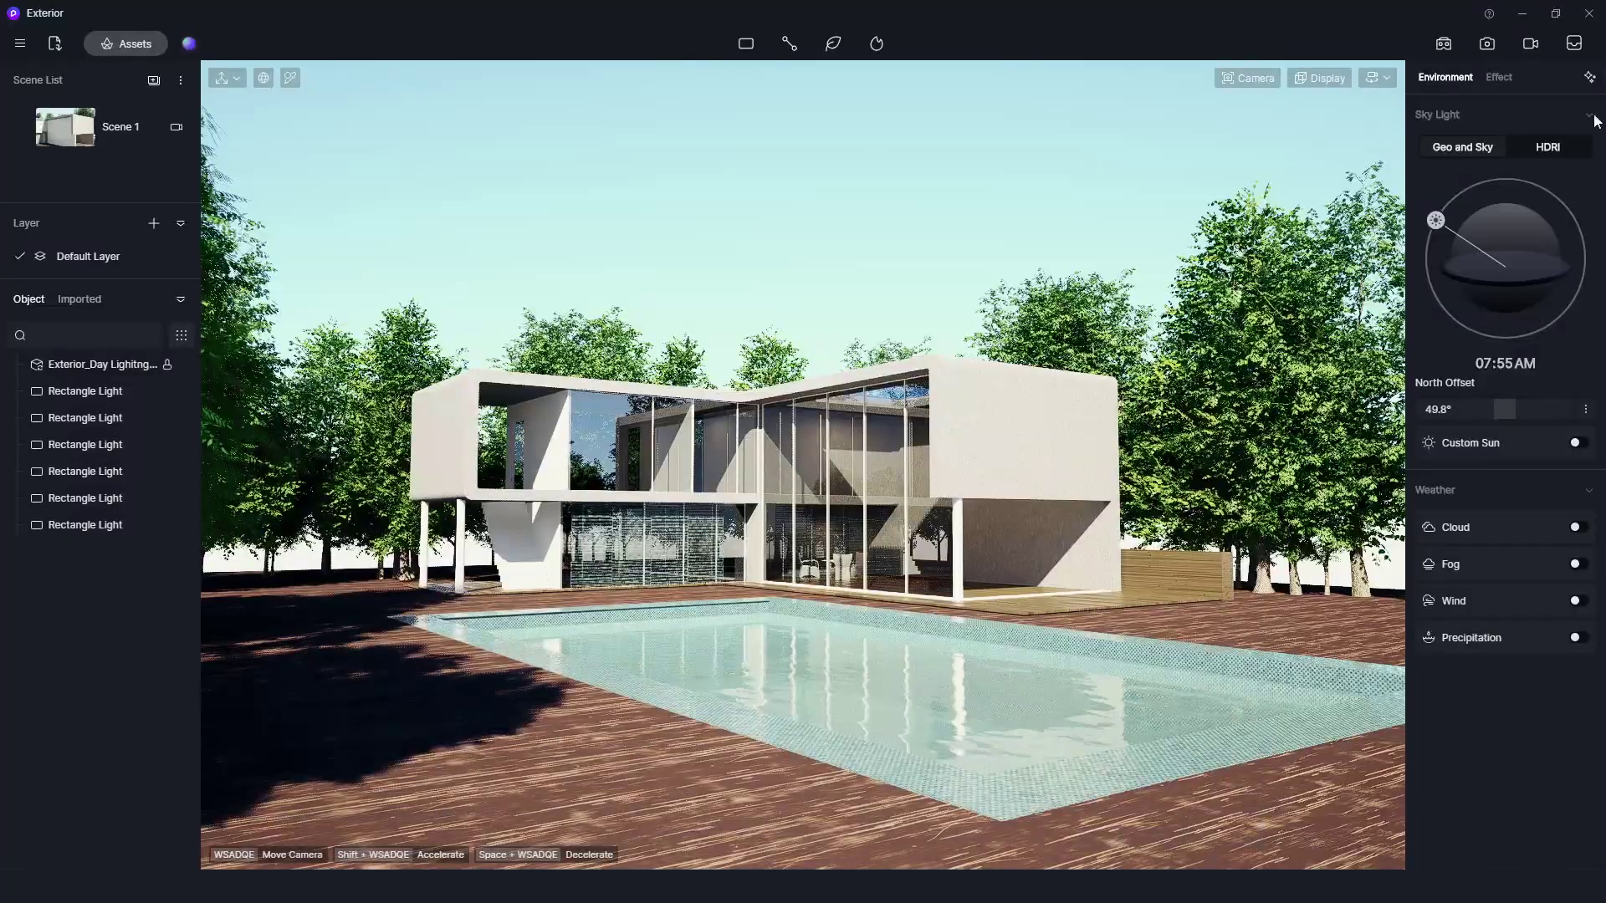
Open AI Atmosphere Match and load the image e59932096aebead6086fe4b22041505c as the reference.
{"action": "left_click", "coordinate": [1590, 78]}
{"action": "left_click", "coordinate": [1590, 78]}
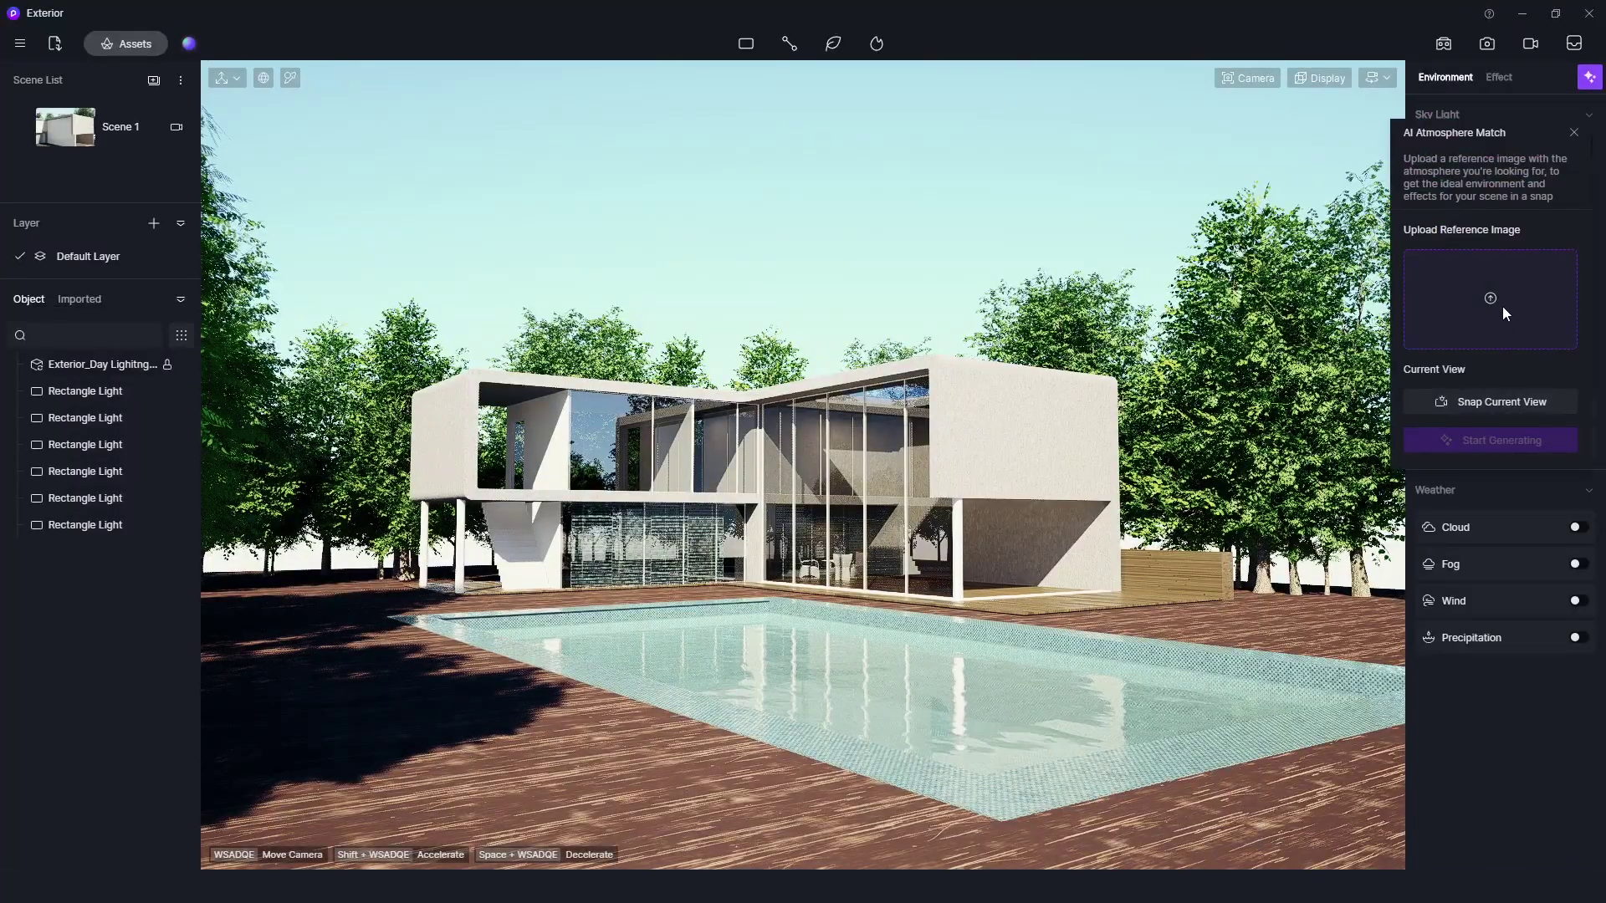
{"action": "left_click", "coordinate": [1495, 302]}
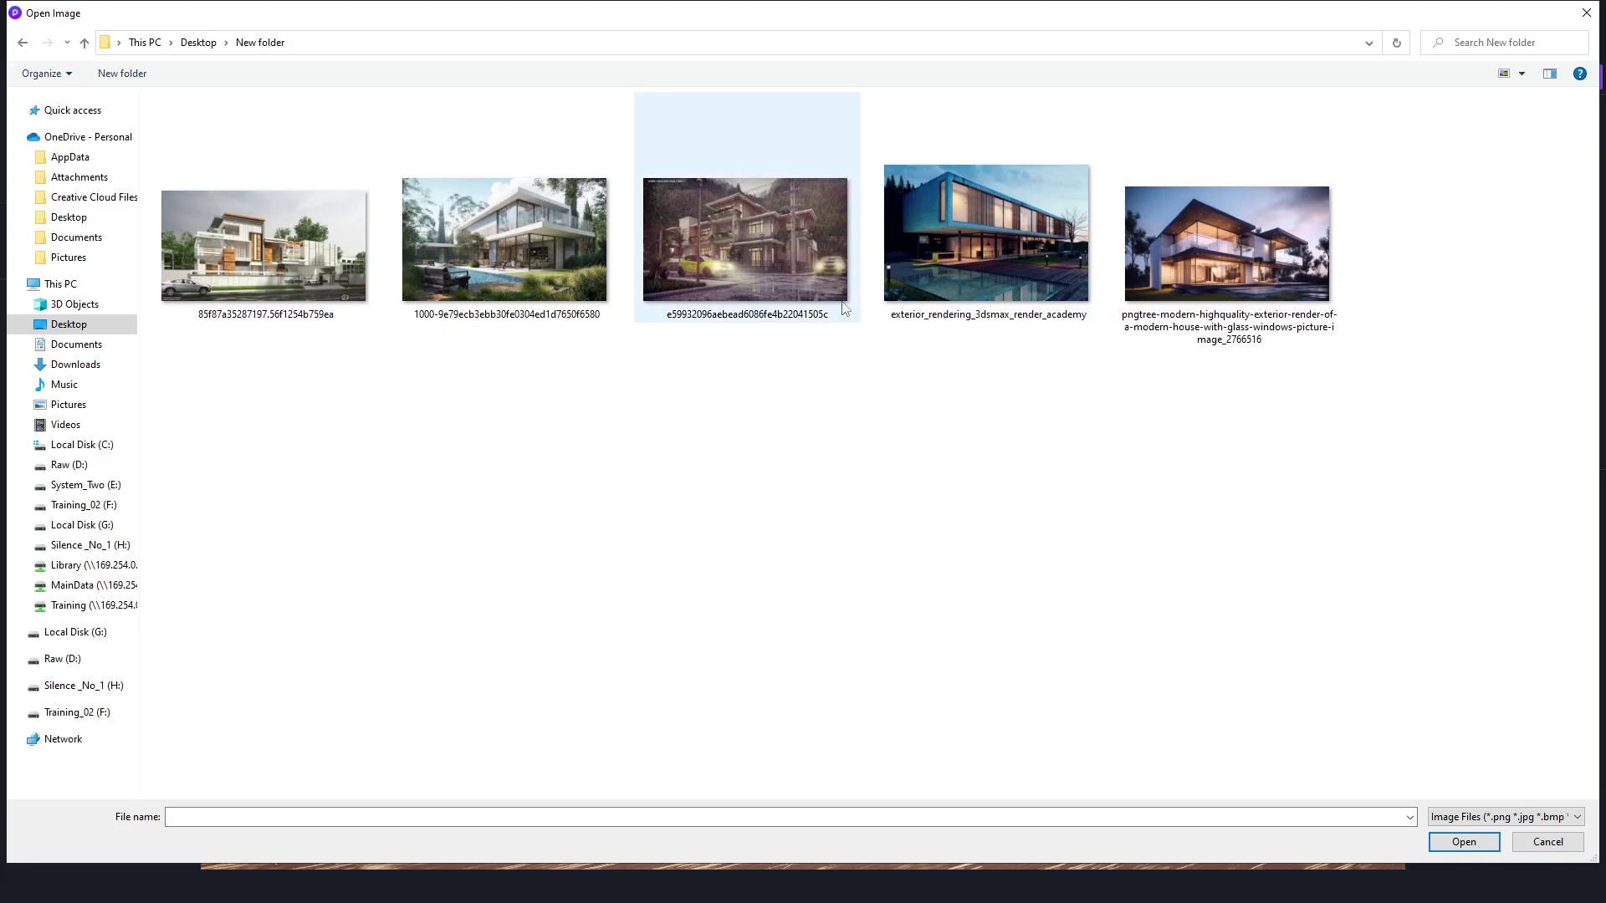
{"action": "left_click", "coordinate": [750, 276]}
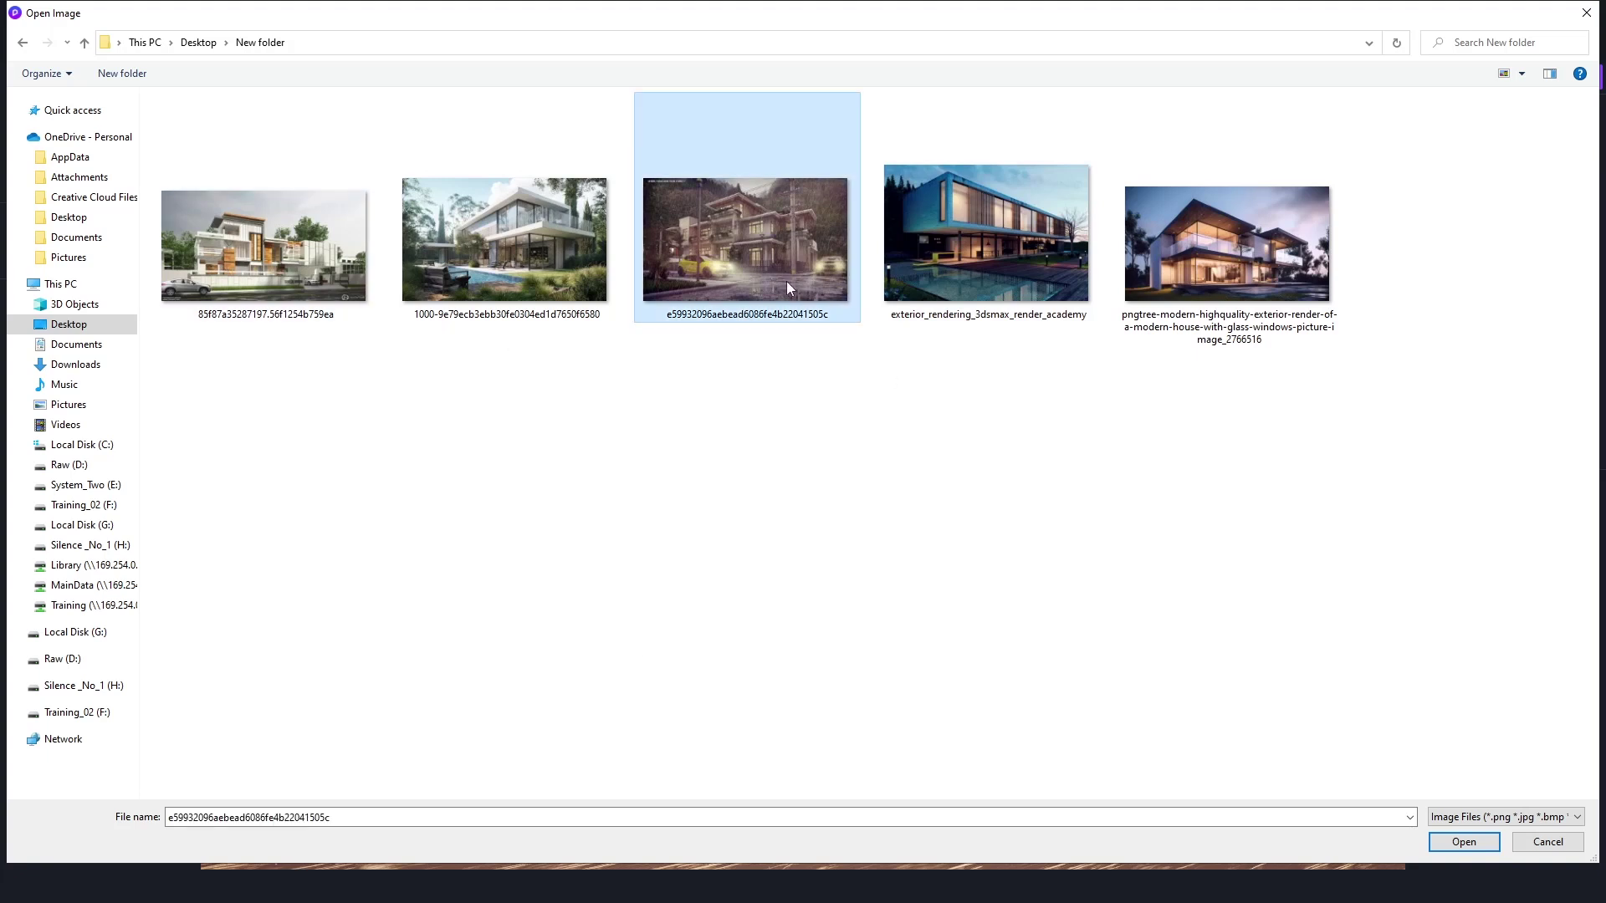
{"action": "double_click", "coordinate": [786, 288]}
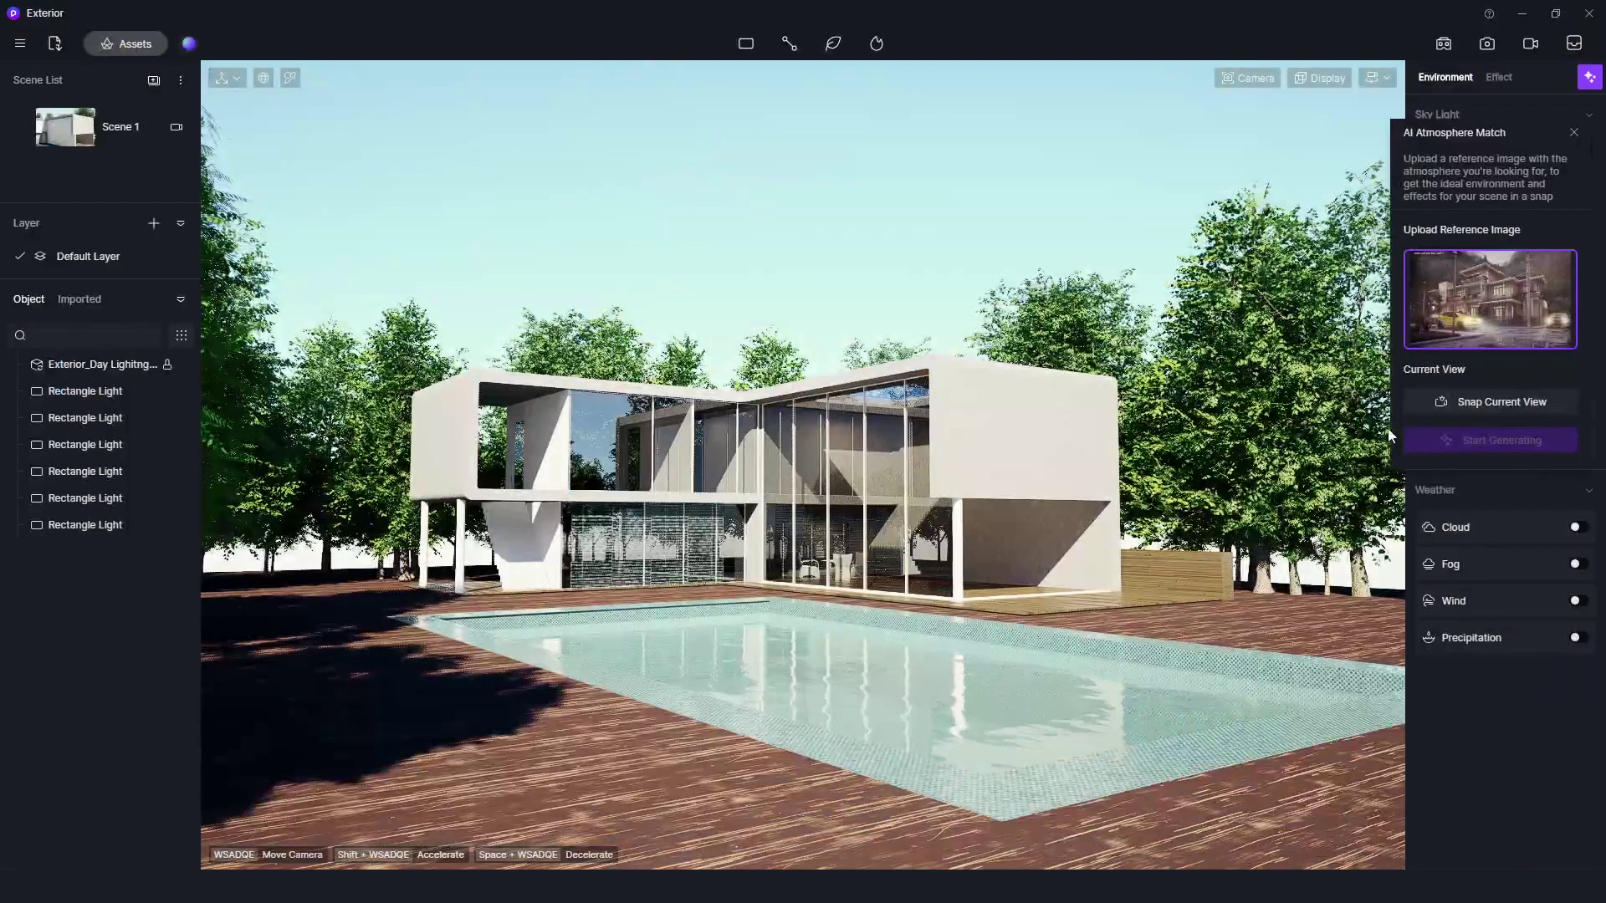
Snap the current view of the house, generate an atmosphere match from the reference image, and apply it.
{"action": "left_click", "coordinate": [1508, 403]}
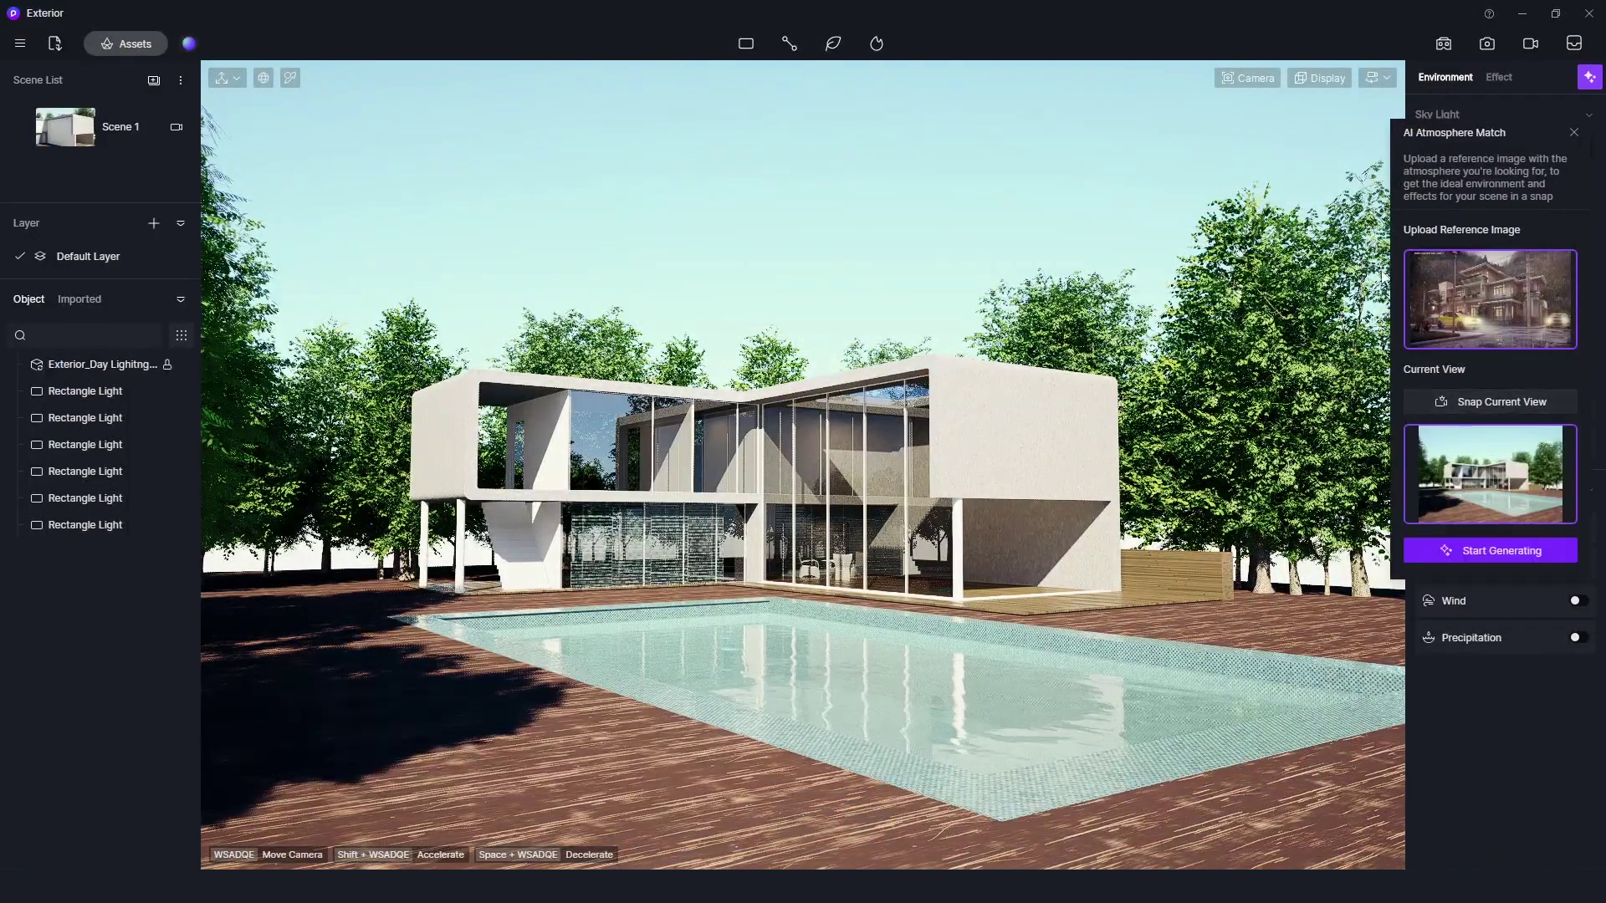
{"action": "left_click", "coordinate": [1534, 554]}
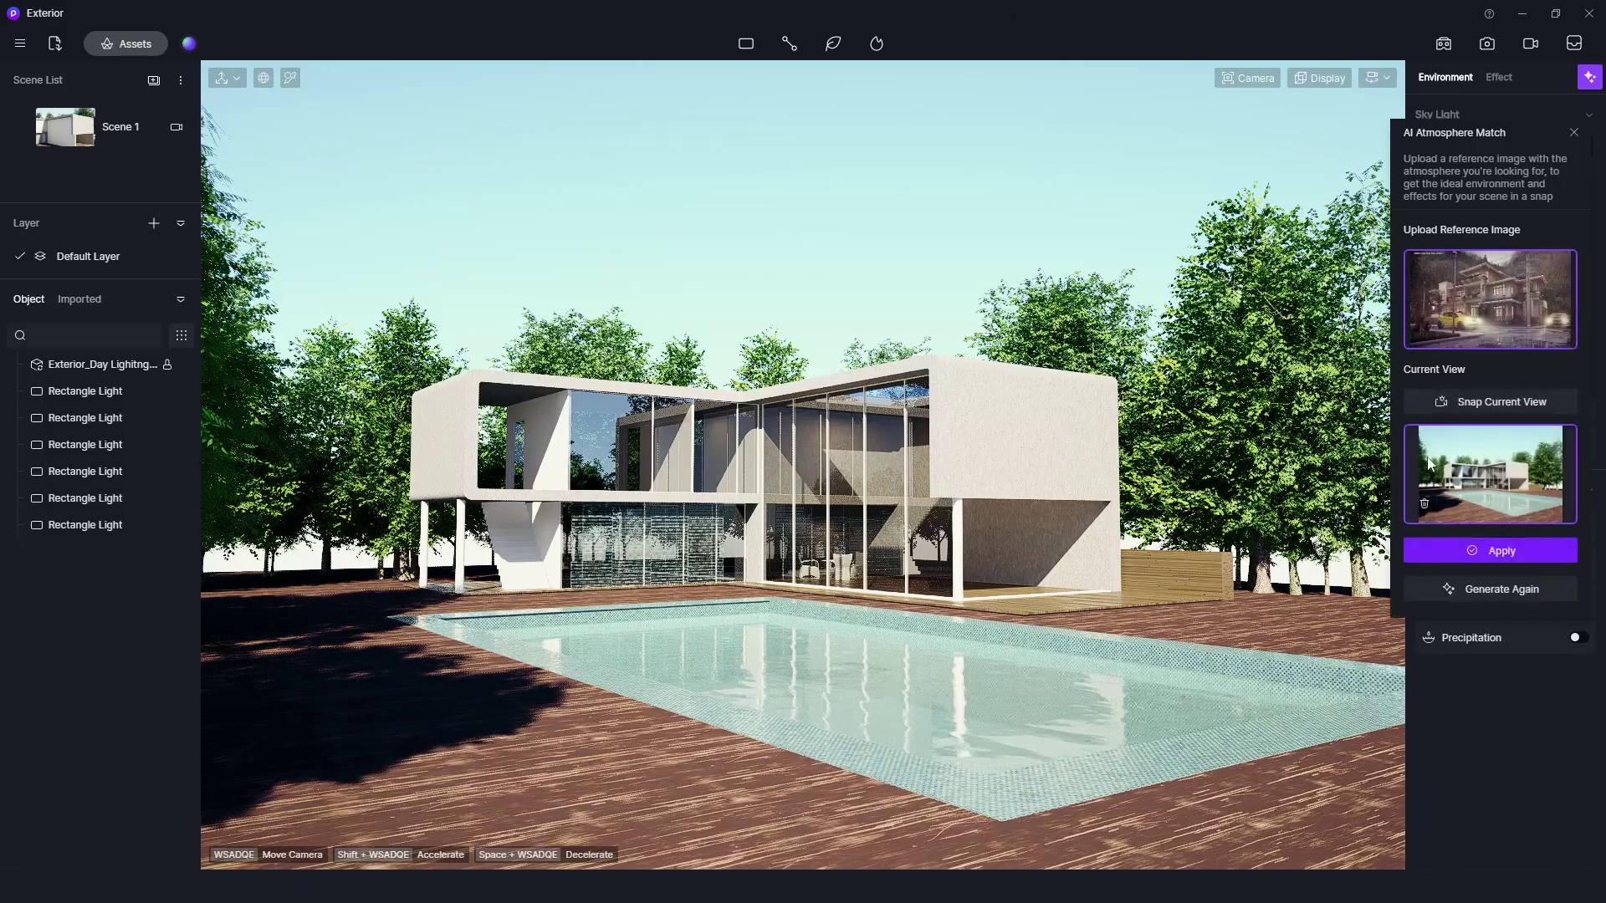
{"action": "left_click", "coordinate": [1456, 552]}
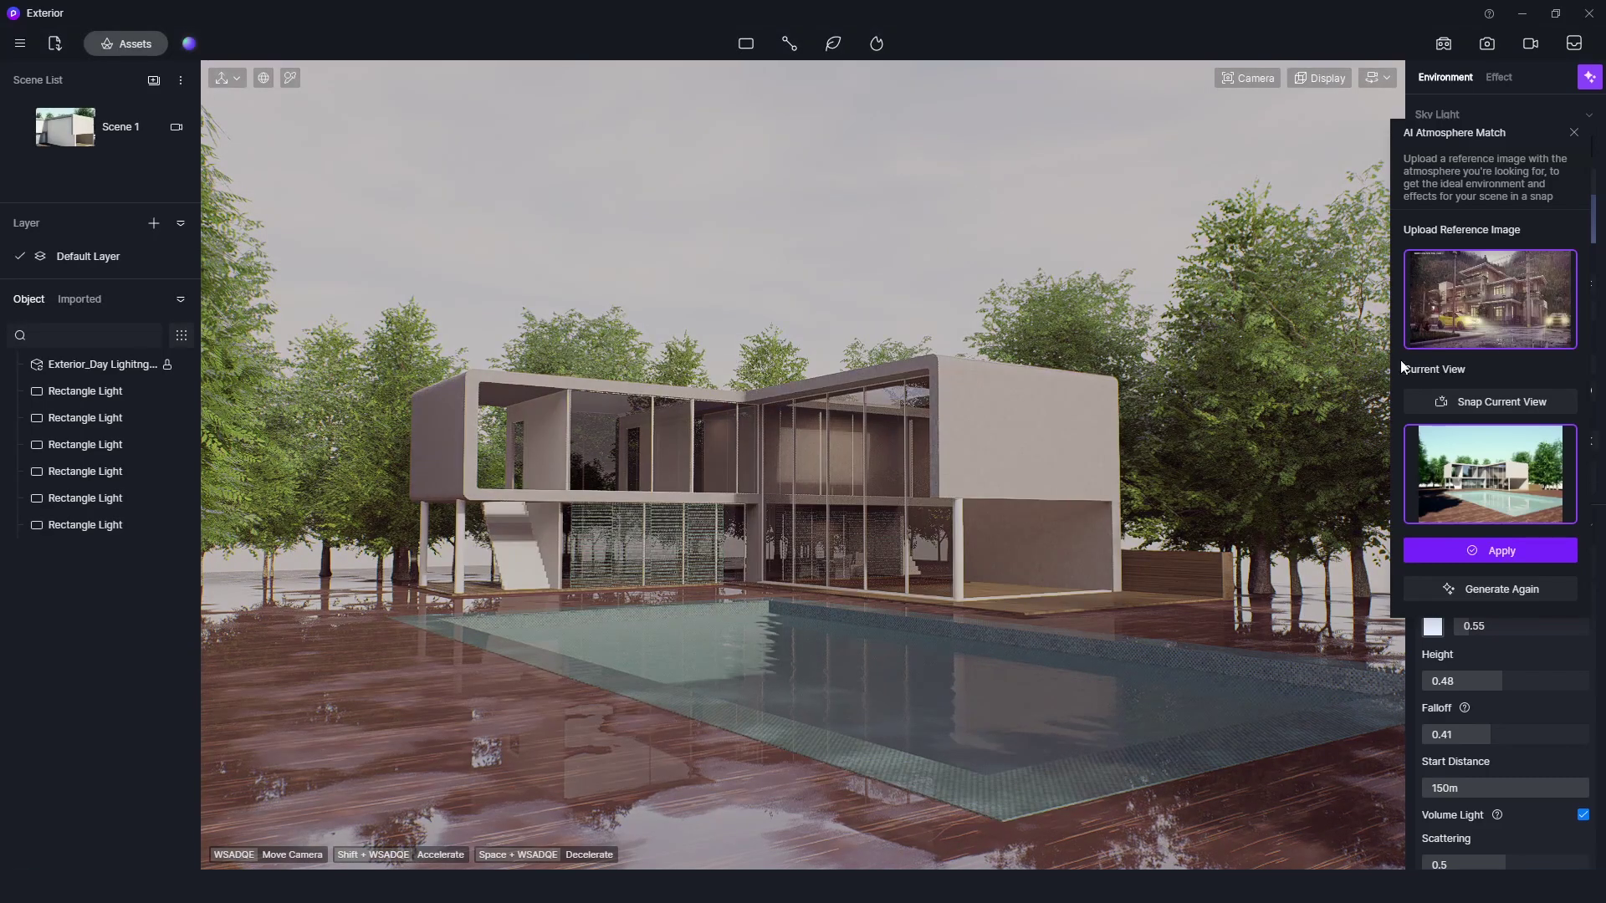
Move the AI Atmosphere Match dialog aside and review the scene's sky, weather, LUT and post-processing settings under Environment and Effect.
{"action": "right_click_drag", "start_coordinate": [994, 314], "coordinate": [996, 345]}
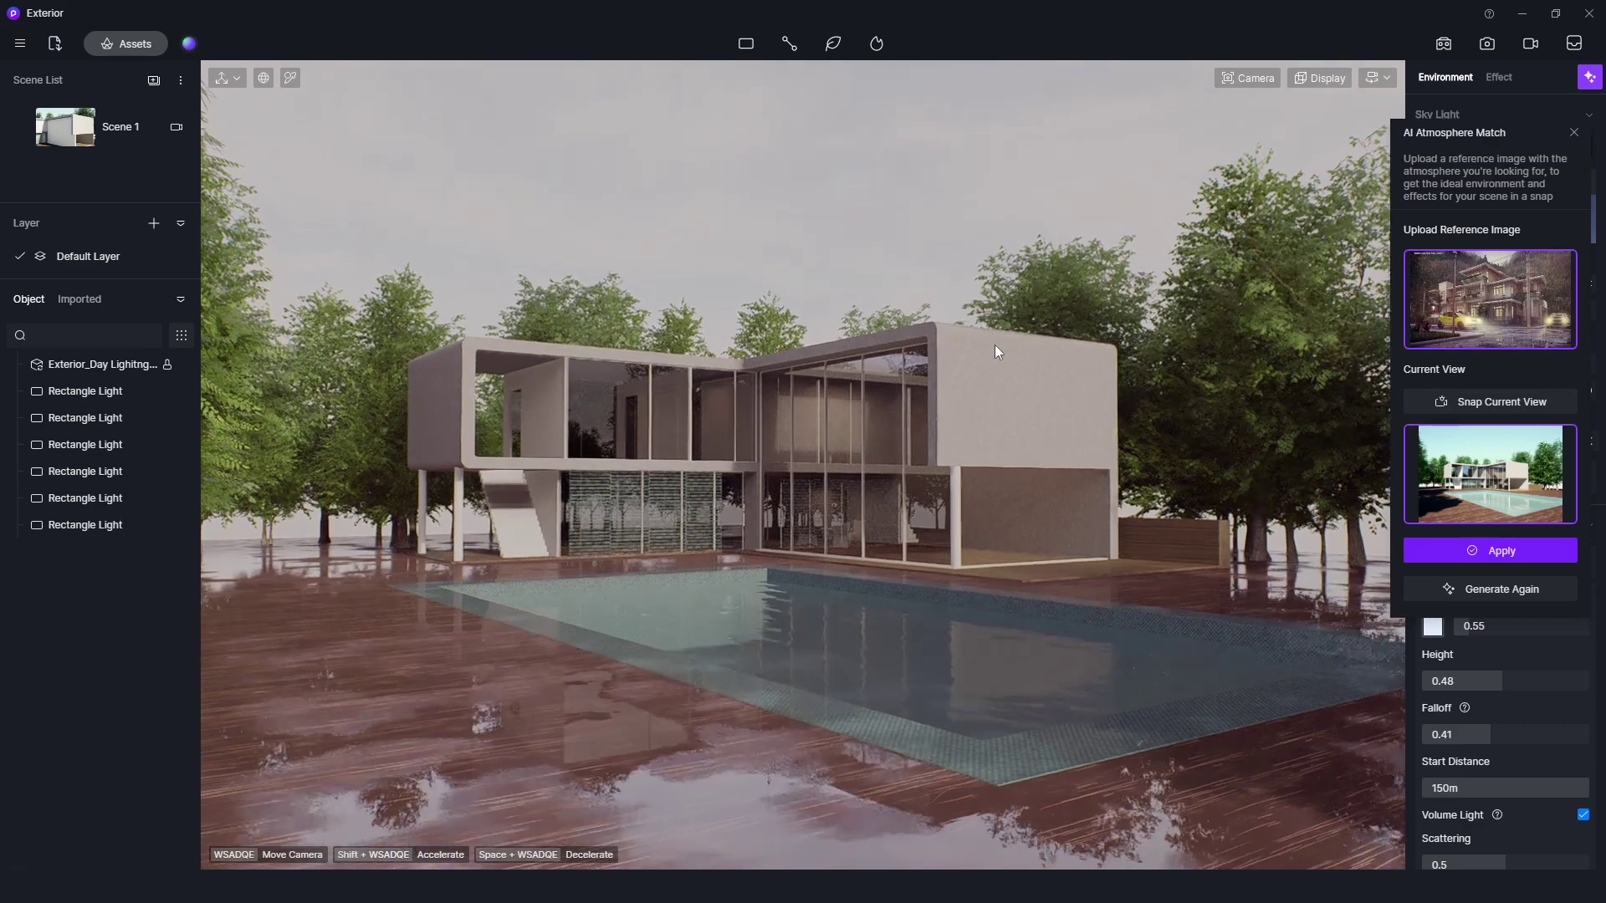
{"action": "left_click_drag", "start_coordinate": [1501, 137], "coordinate": [1263, 102]}
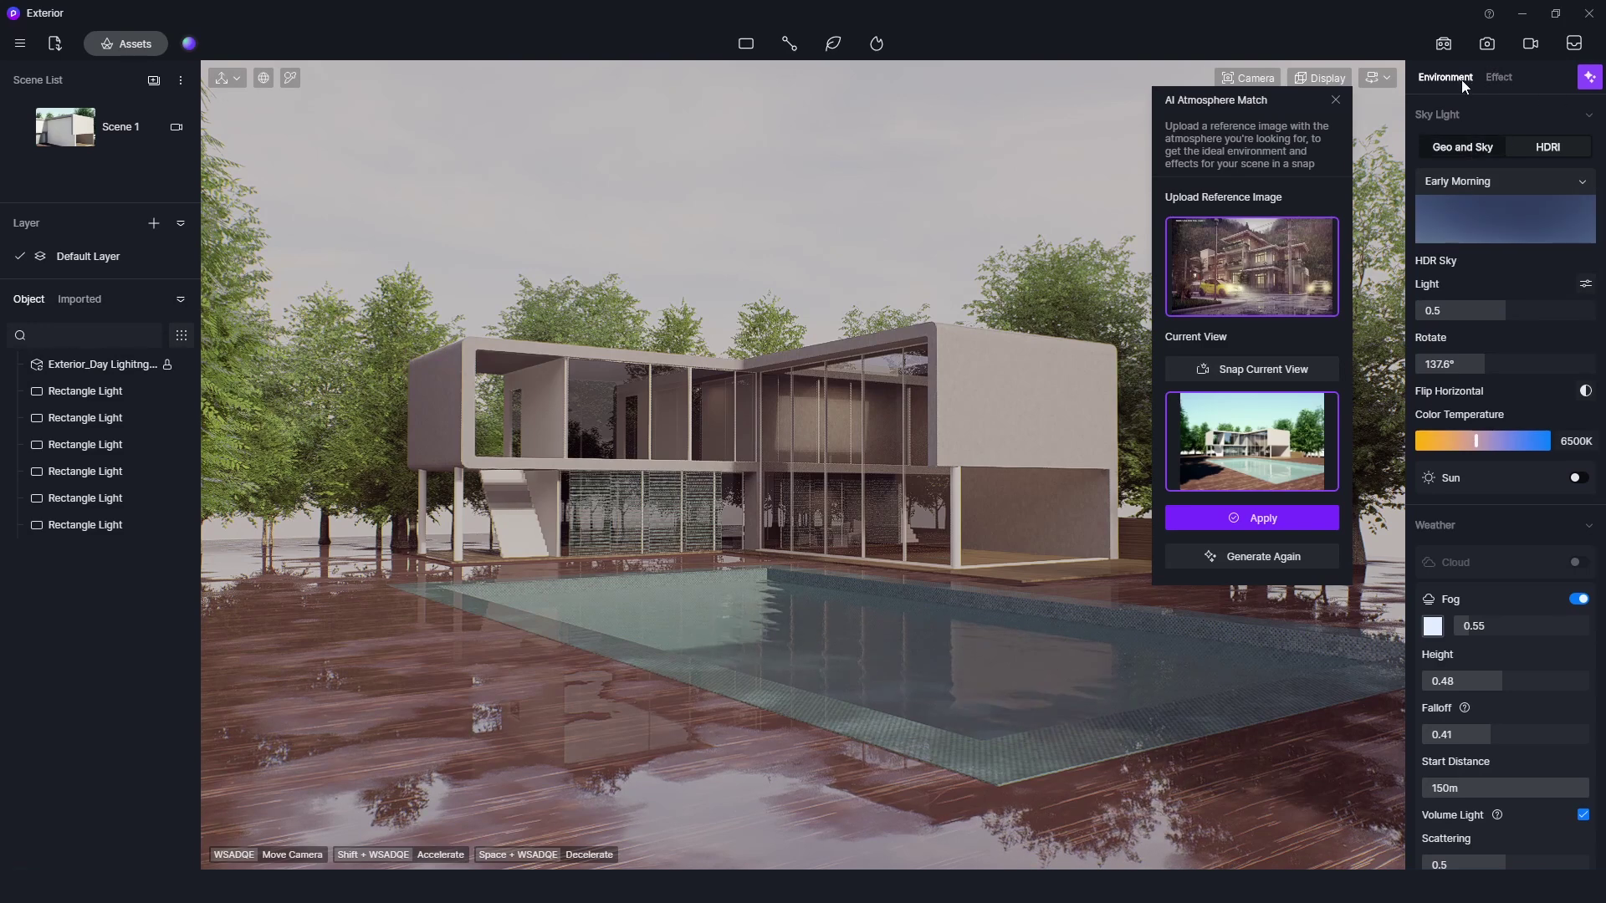
{"action": "scroll", "coordinate": [1601, 502], "scroll_direction": "down", "scroll_amount": 3}
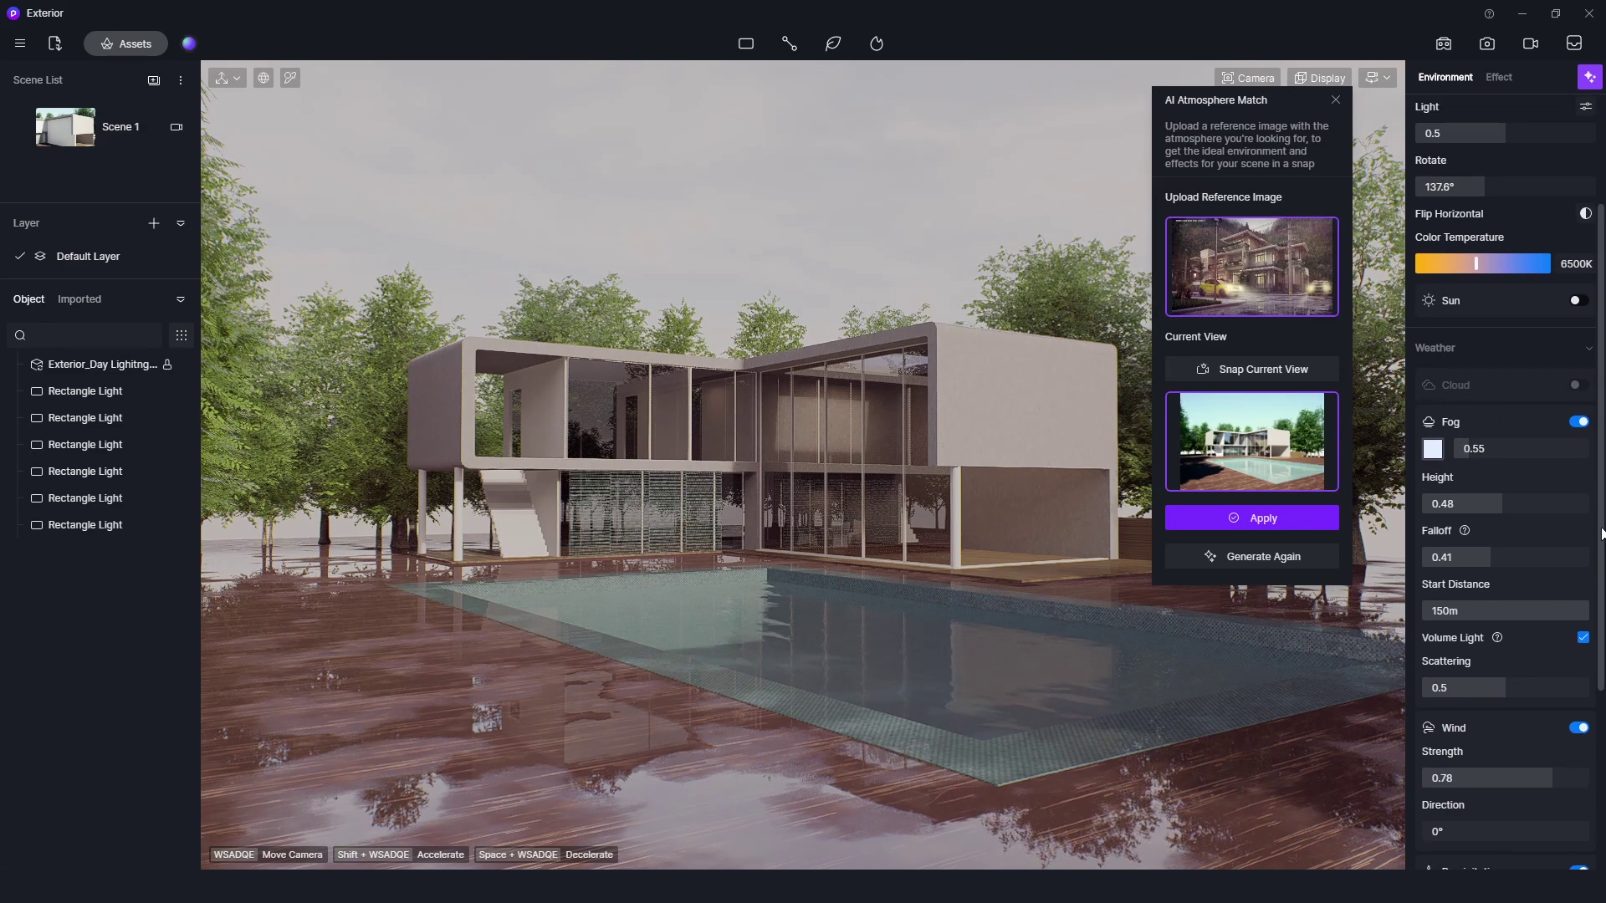
{"action": "scroll", "coordinate": [1572, 591], "scroll_direction": "down", "scroll_amount": 4}
{"action": "left_click_drag", "start_coordinate": [1602, 610], "coordinate": [1602, 629]}
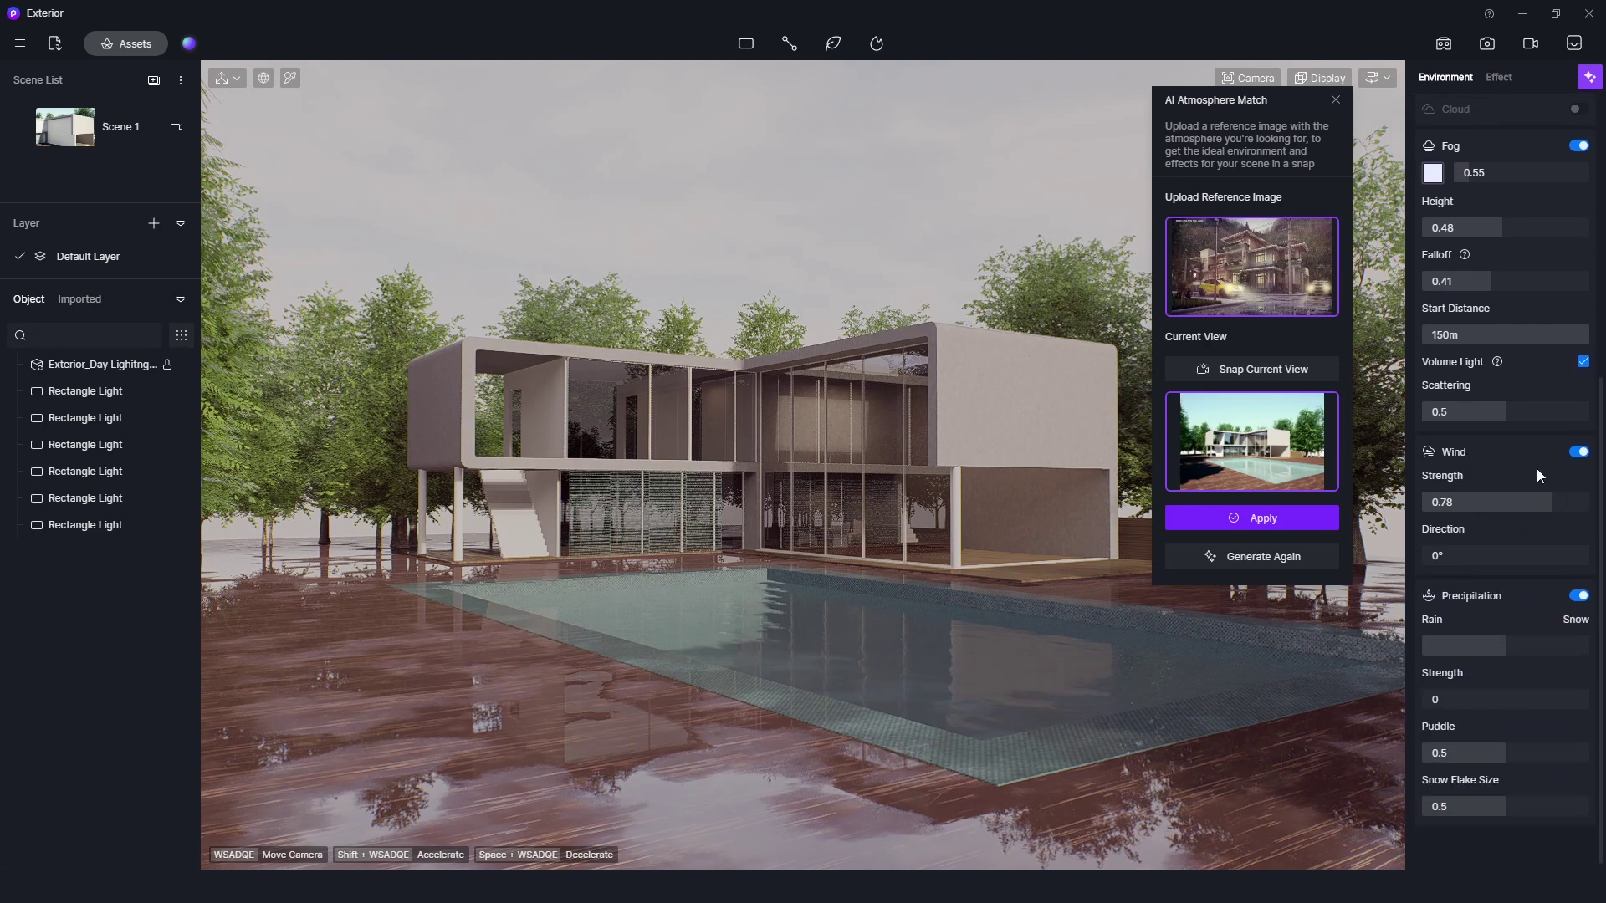
{"action": "scroll", "coordinate": [1562, 453], "scroll_direction": "down", "scroll_amount": 1}
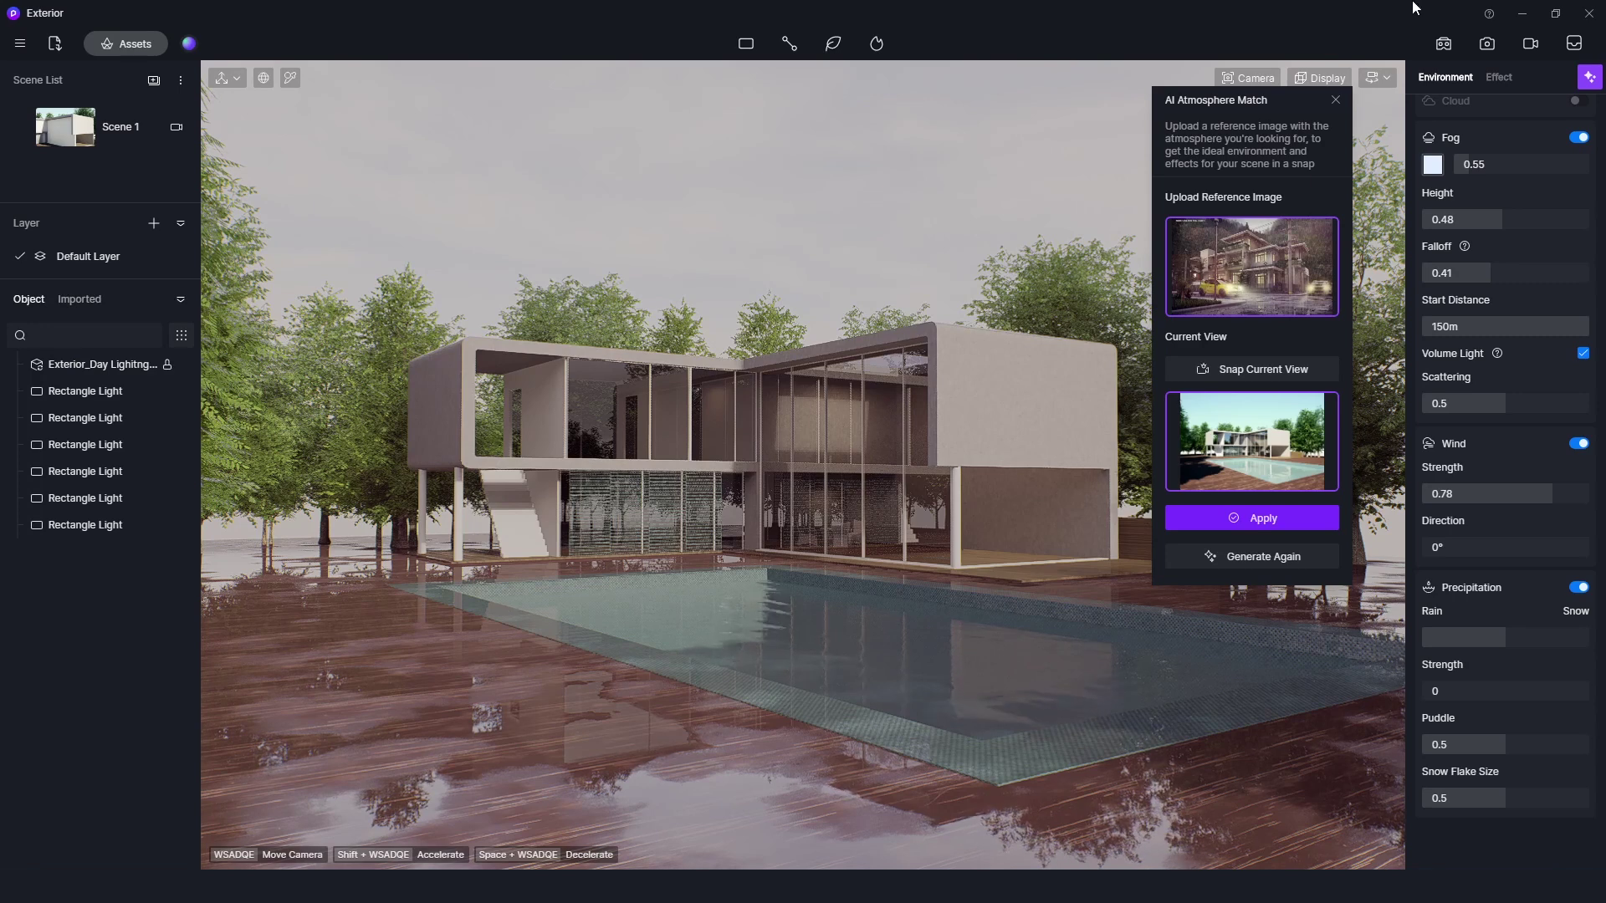
{"action": "left_click", "coordinate": [1498, 80]}
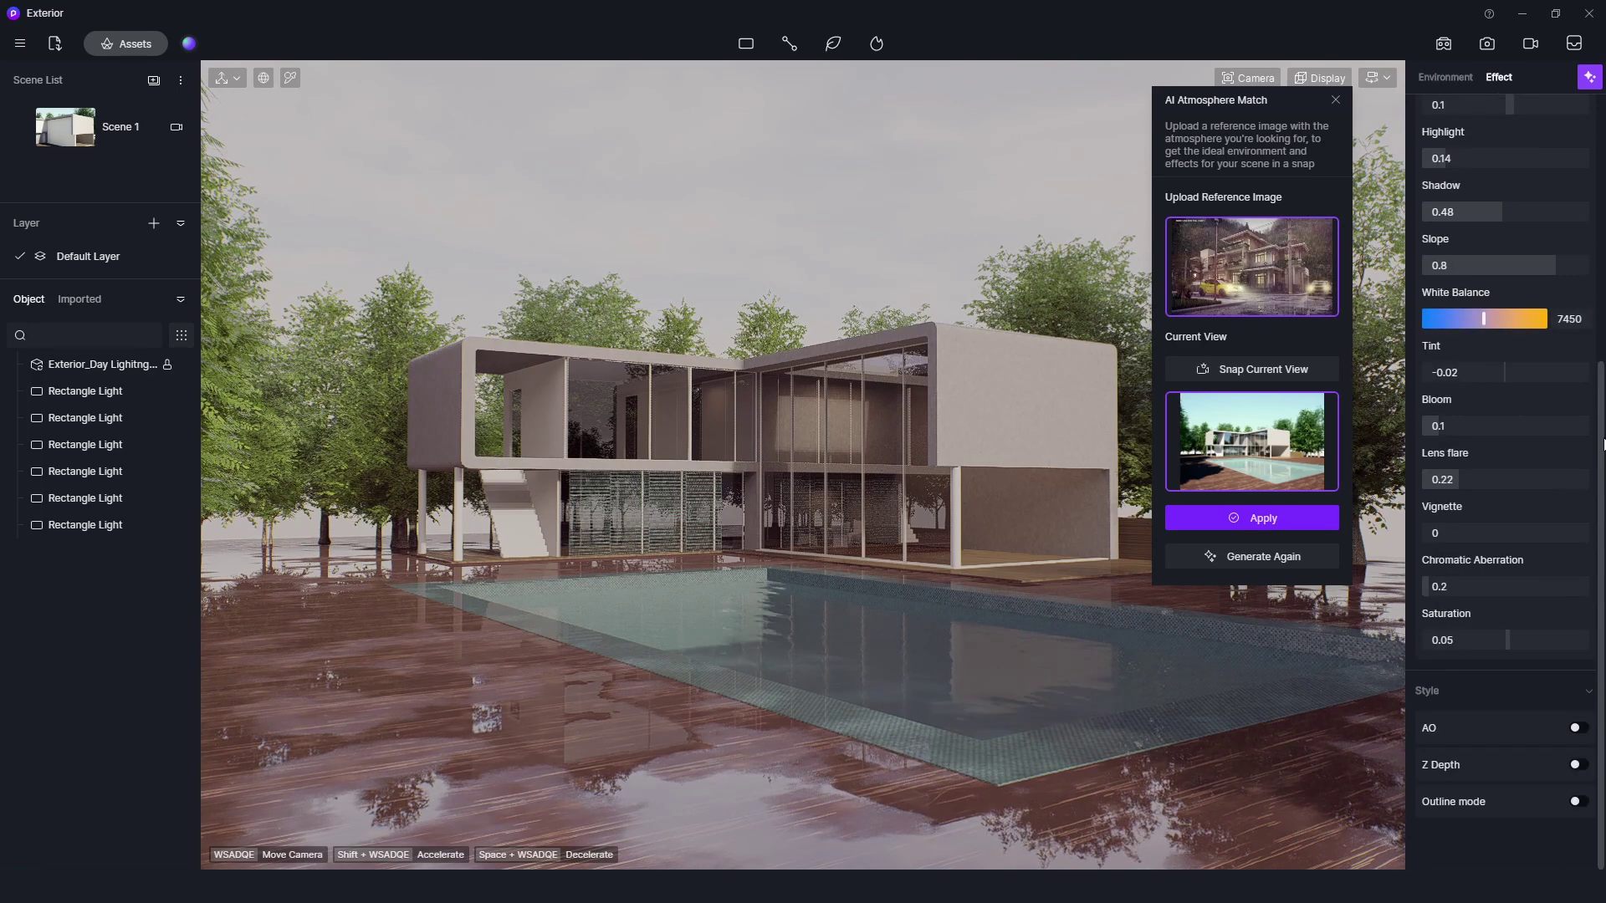
{"action": "scroll", "coordinate": [1520, 136], "scroll_direction": "up", "scroll_amount": 5}
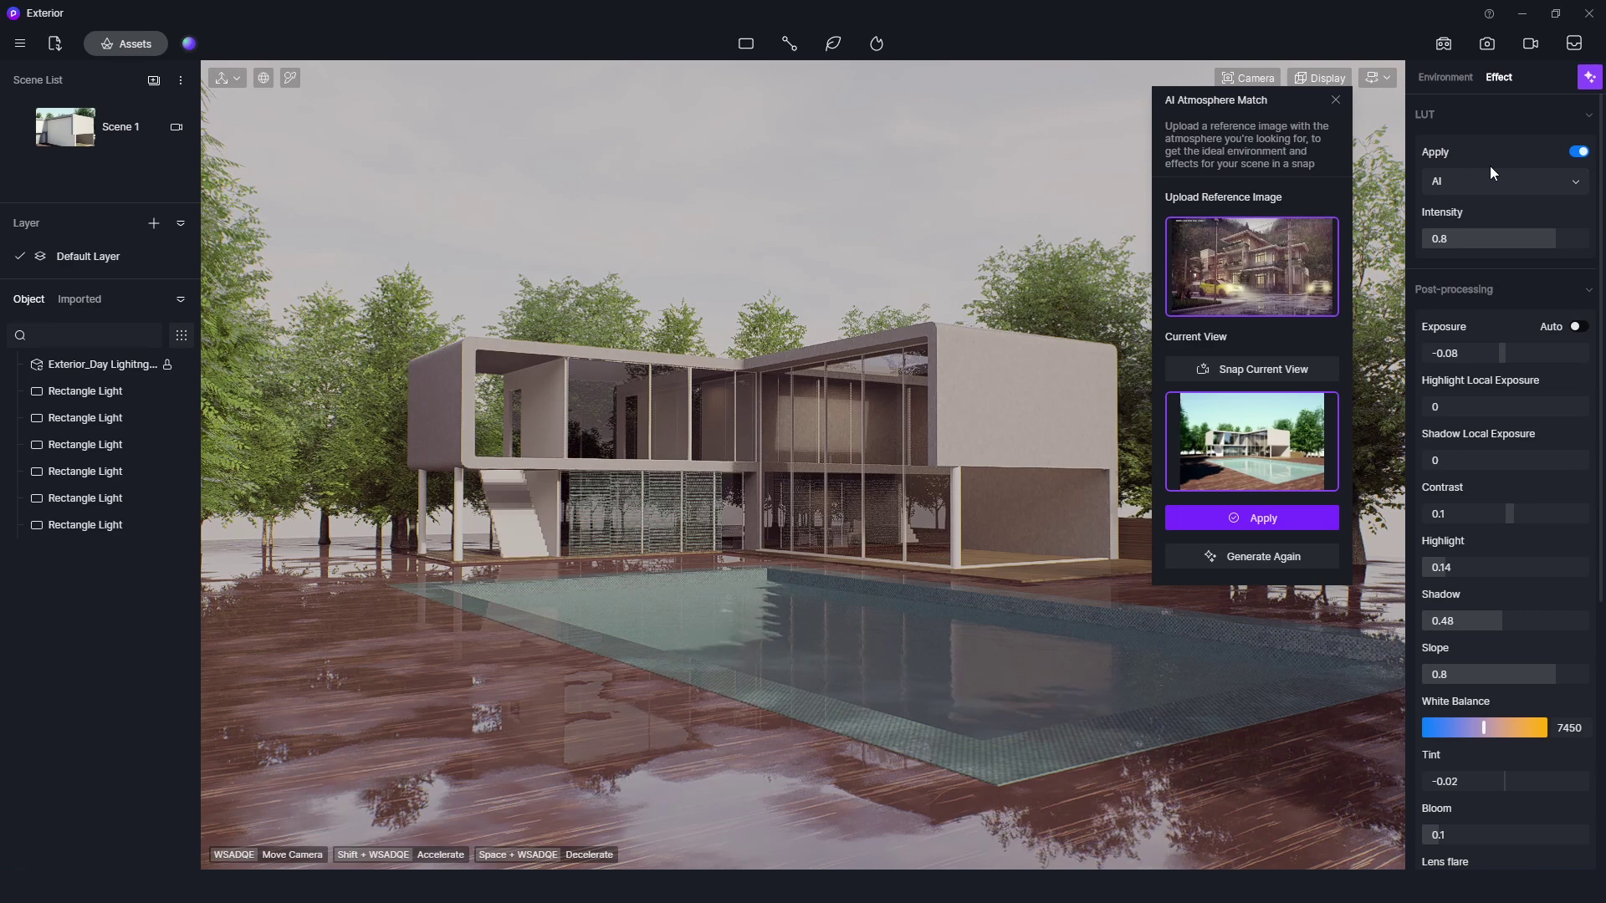
{"action": "left_click", "coordinate": [1578, 182]}
{"action": "left_click", "coordinate": [1580, 184]}
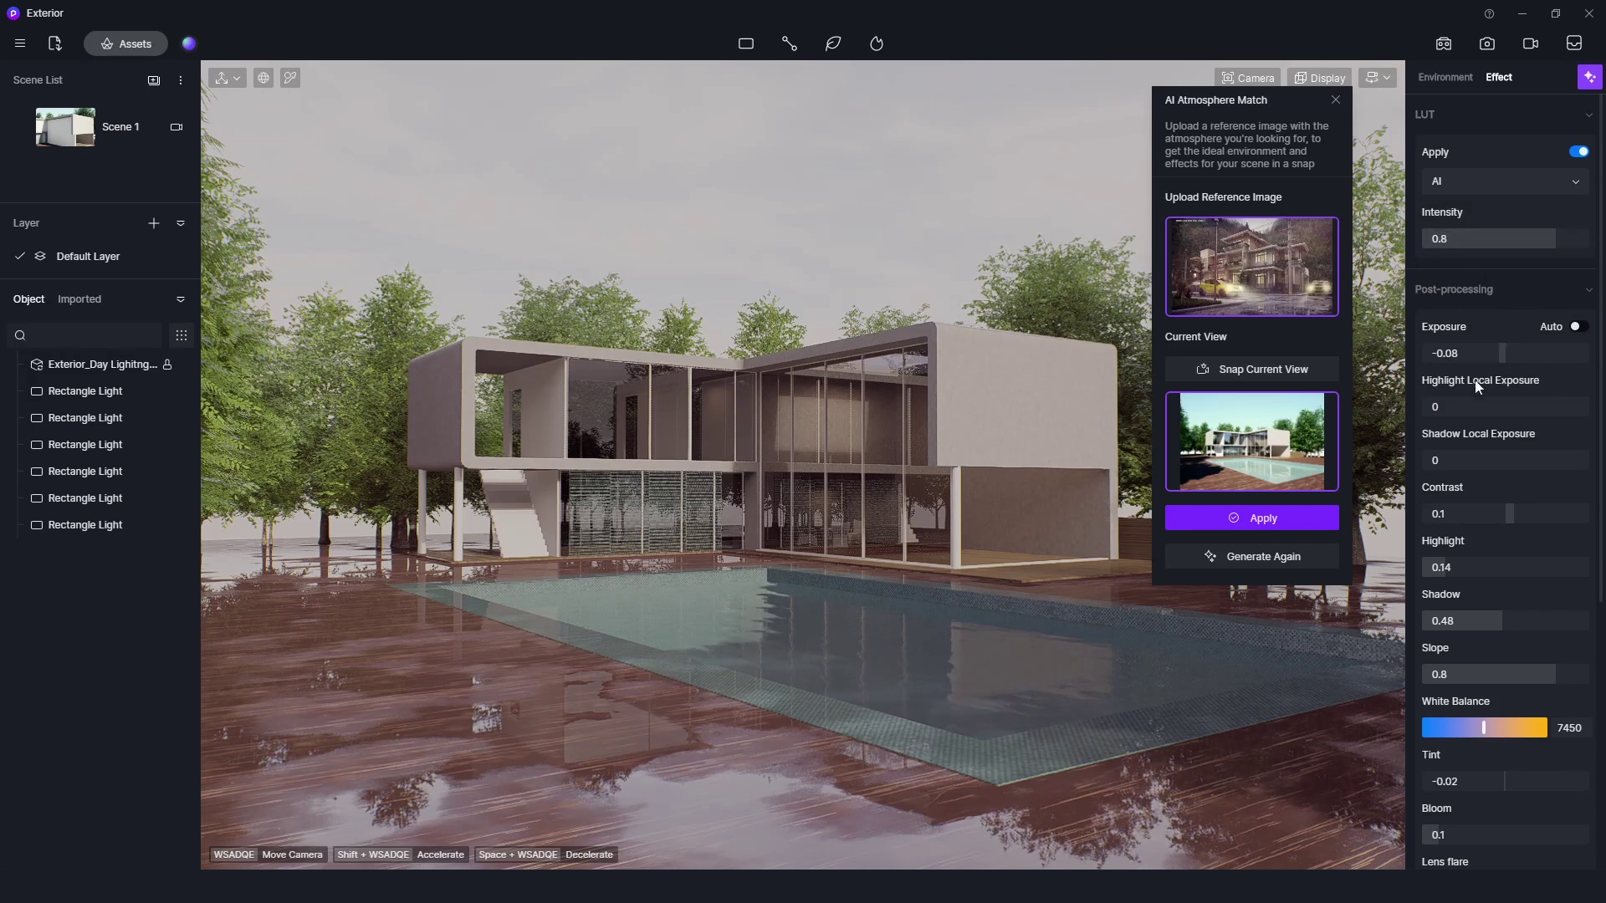
{"action": "scroll", "coordinate": [1599, 358], "scroll_direction": "down", "scroll_amount": 1}
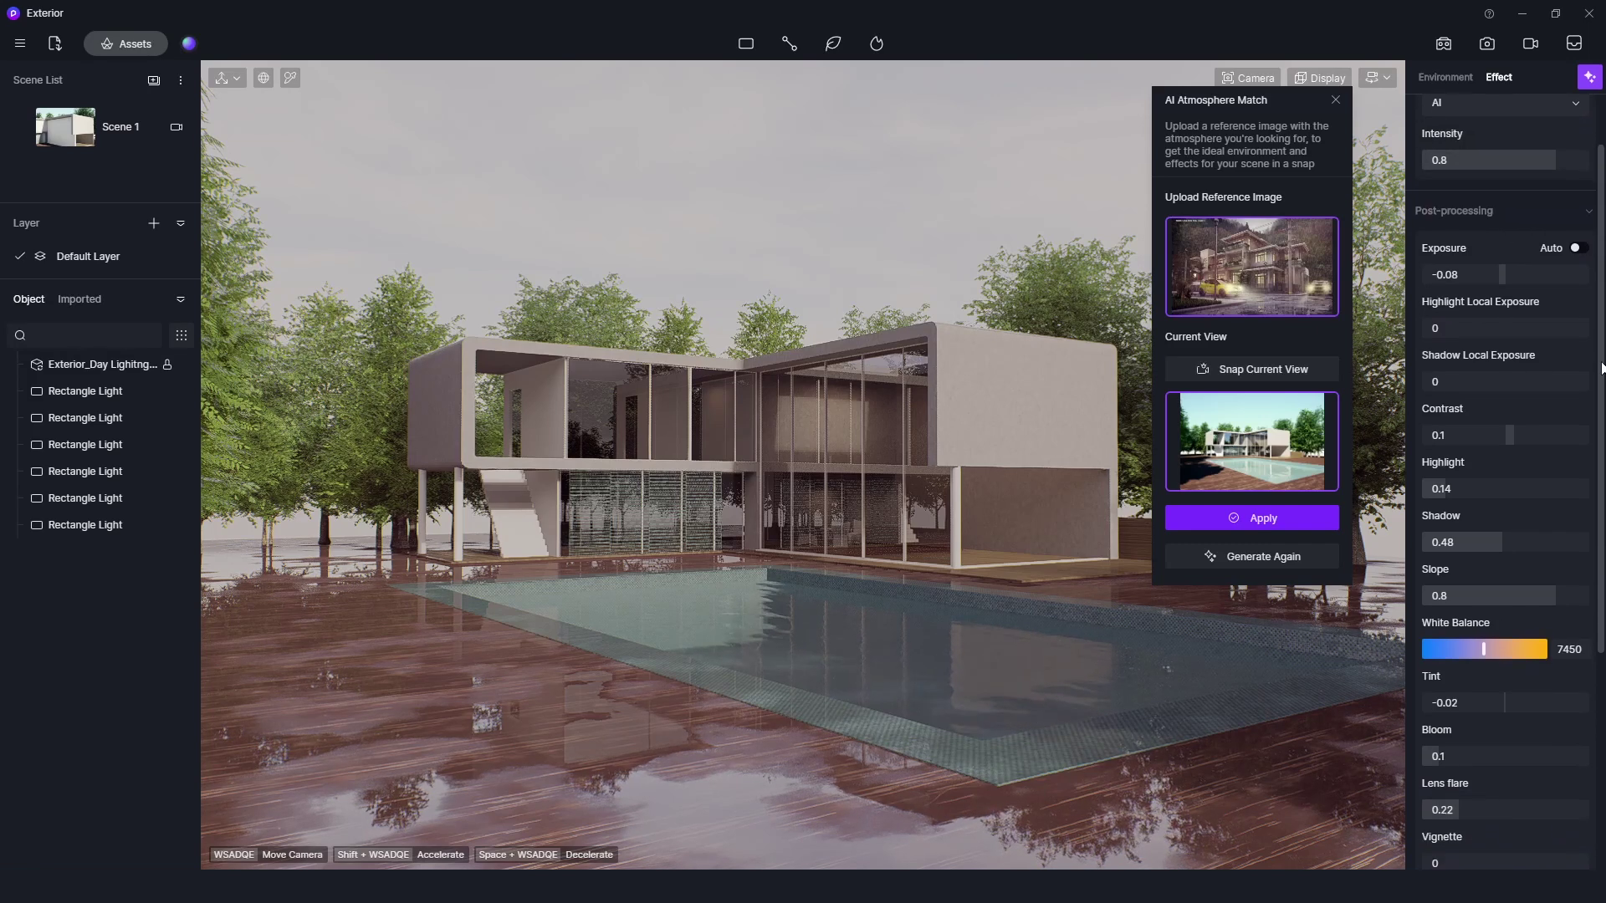
{"action": "left_click_drag", "start_coordinate": [1602, 358], "coordinate": [1603, 585]}
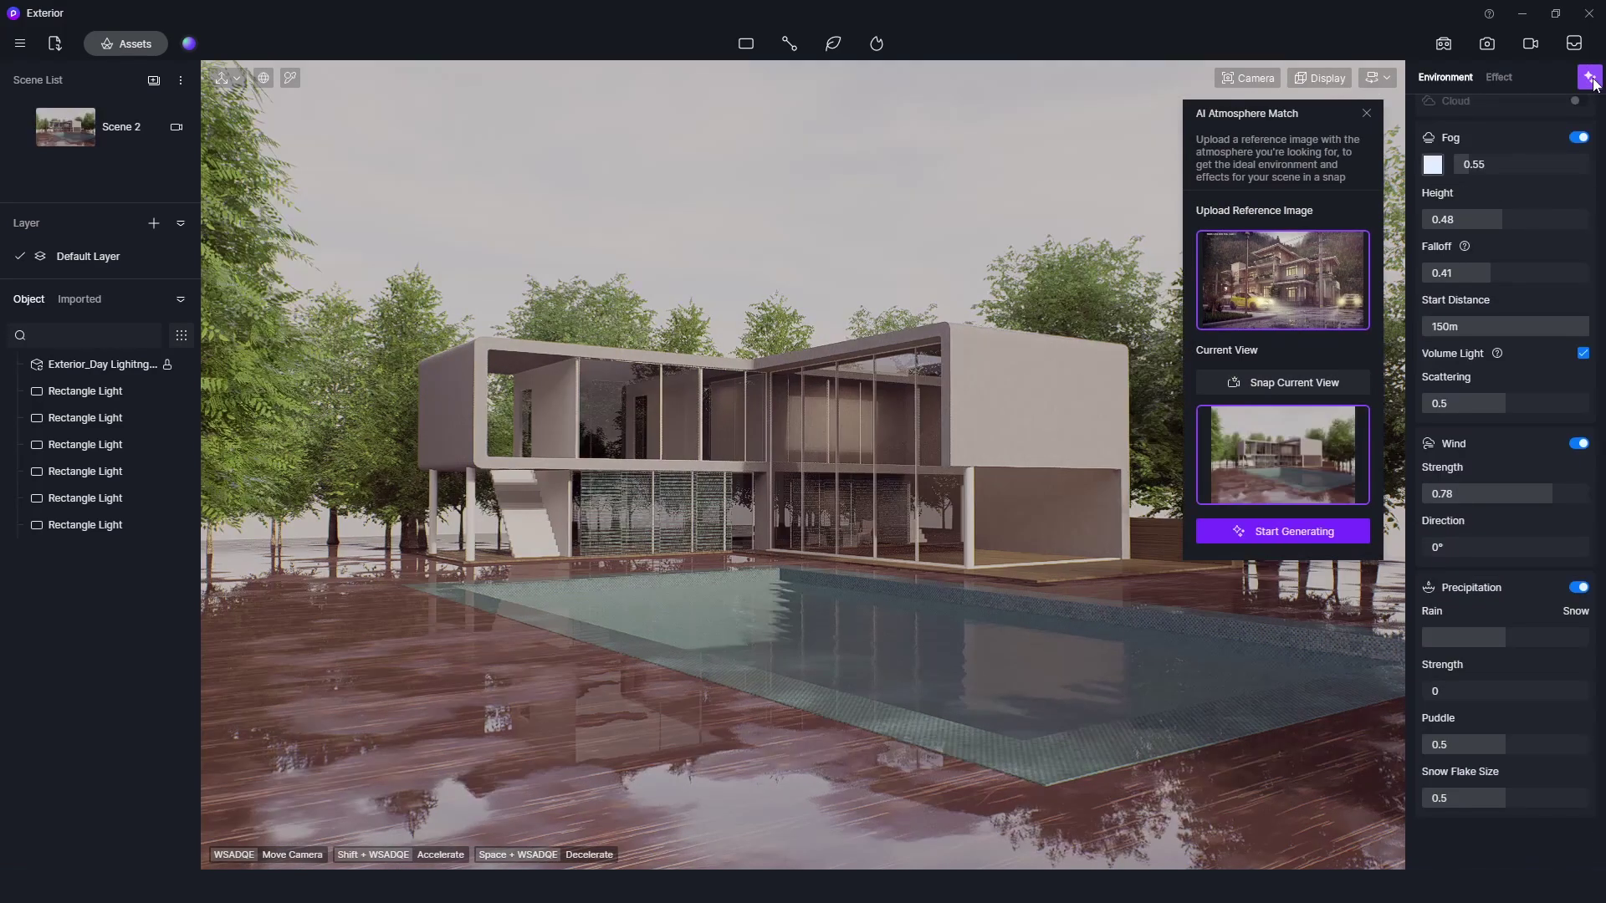
Replace the atmosphere reference with exterior_rendering_3dsmax_render_academy, then generate and apply the new match.
{"action": "mouse_move", "coordinate": [1220, 314]}
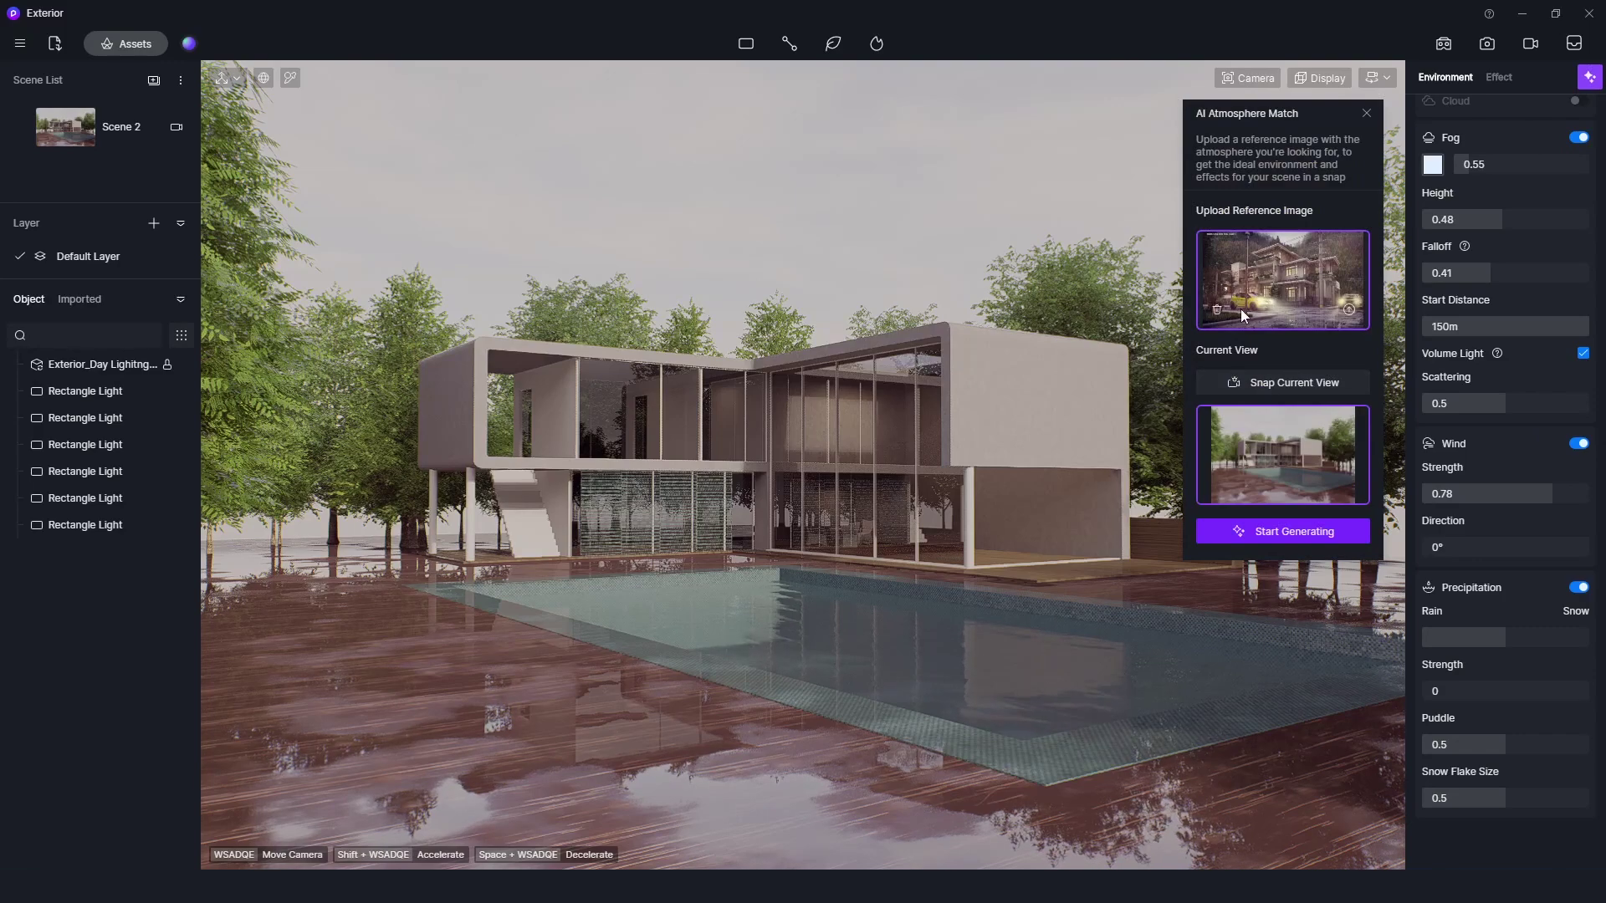
{"action": "left_click", "coordinate": [1348, 311]}
{"action": "left_click", "coordinate": [1045, 288]}
{"action": "double_click", "coordinate": [1046, 288]}
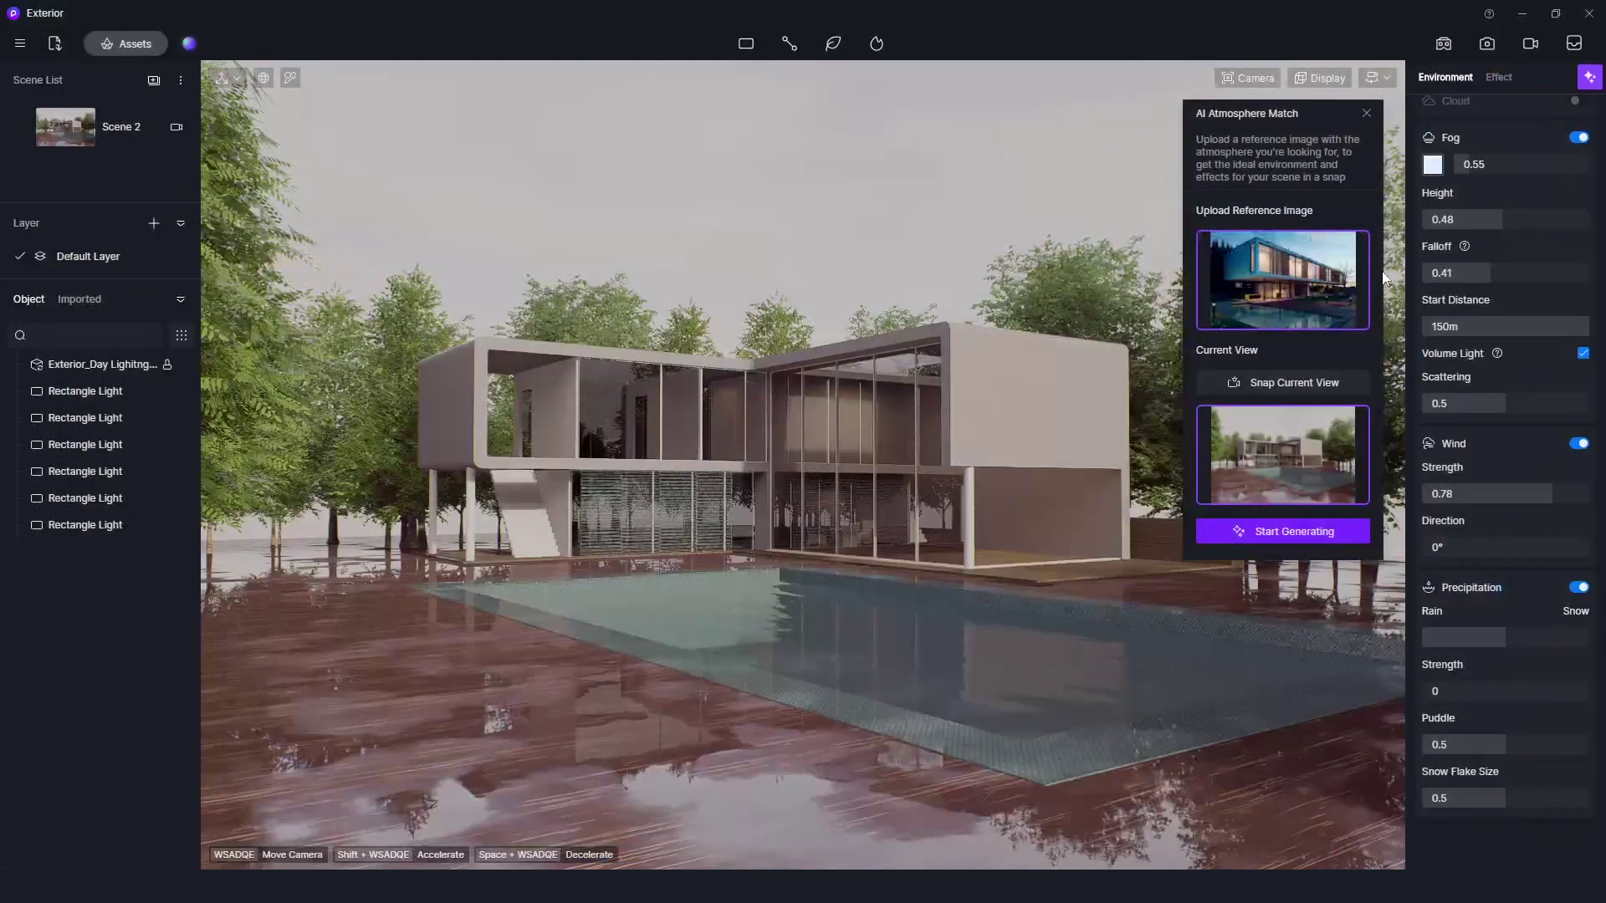
{"action": "left_click", "coordinate": [1309, 536]}
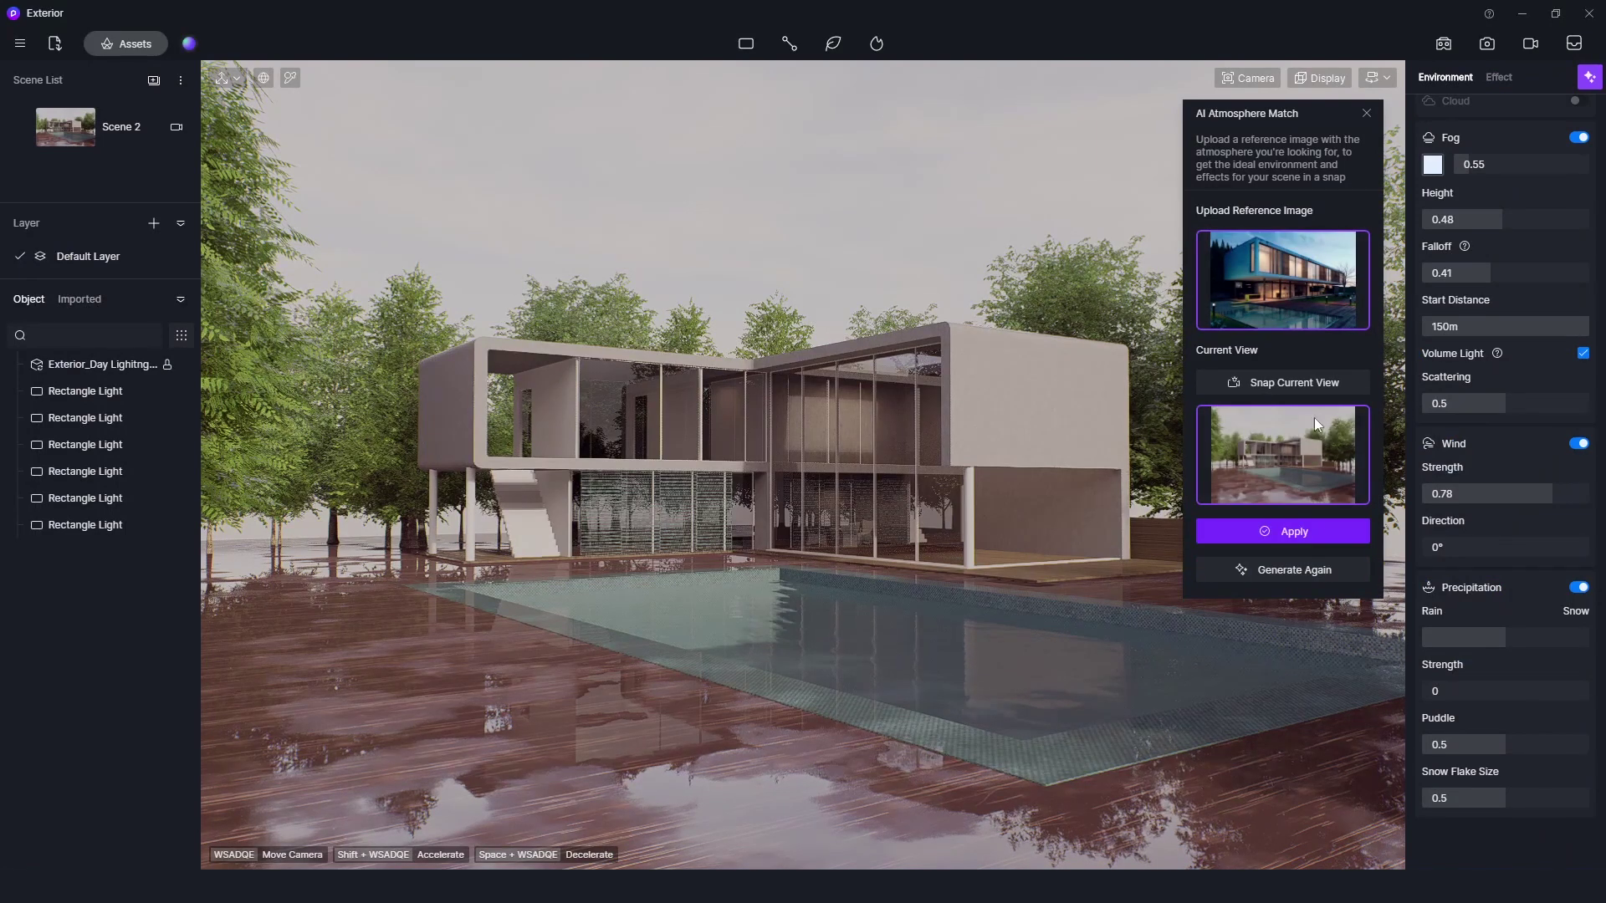
{"action": "left_click", "coordinate": [1327, 535]}
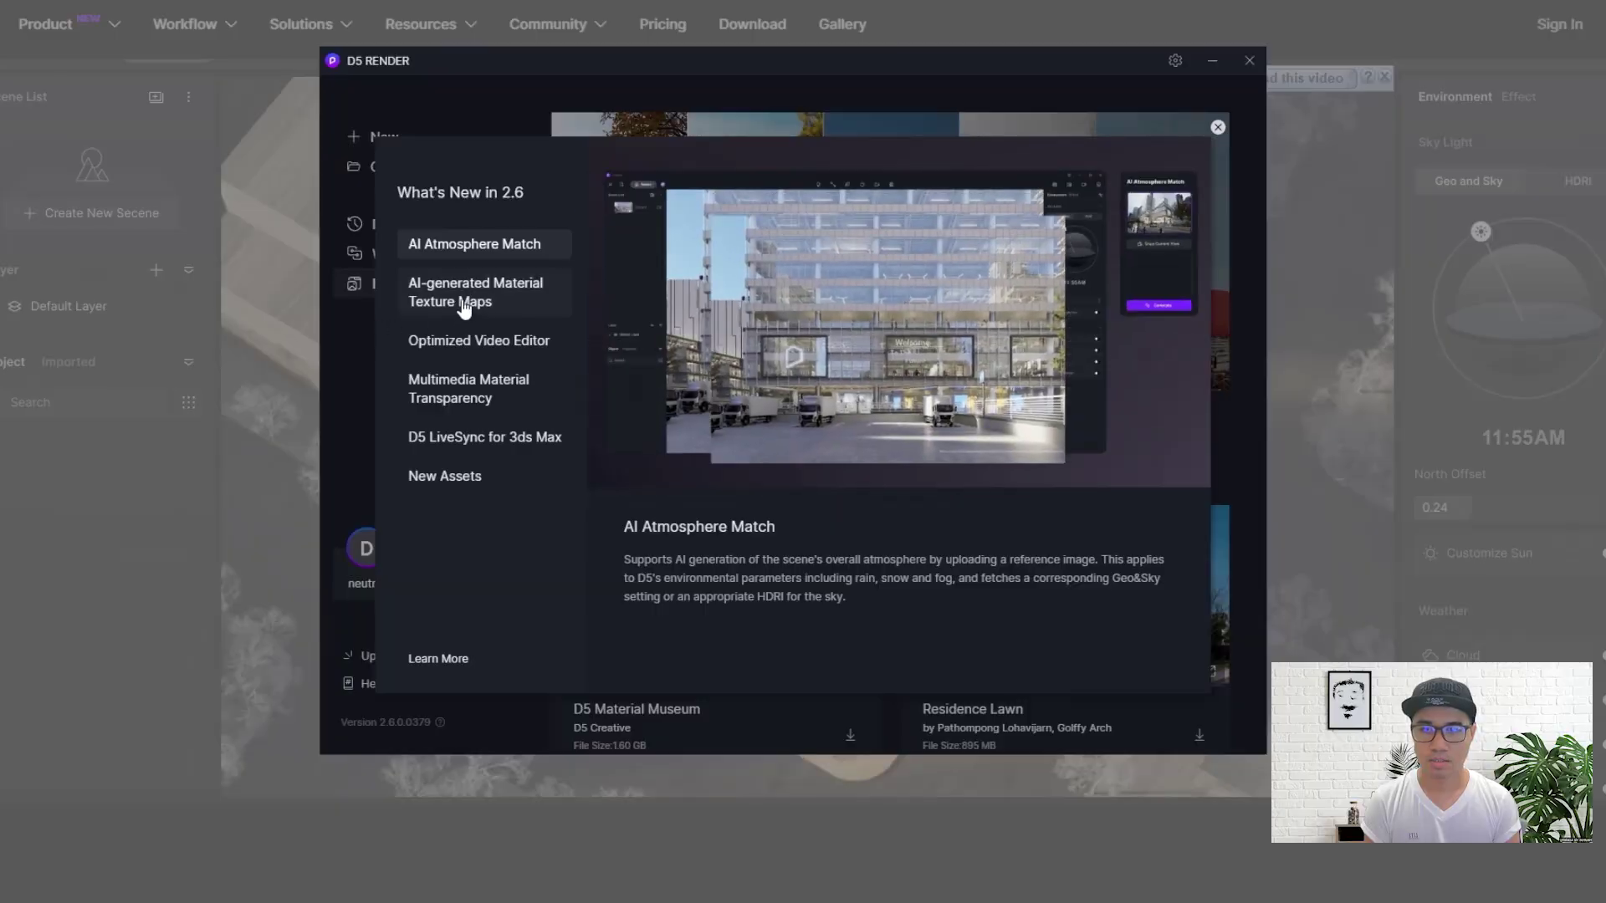
Show the What's New entry on AI-generated Material Texture Maps.
{"action": "left_click", "coordinate": [466, 301]}
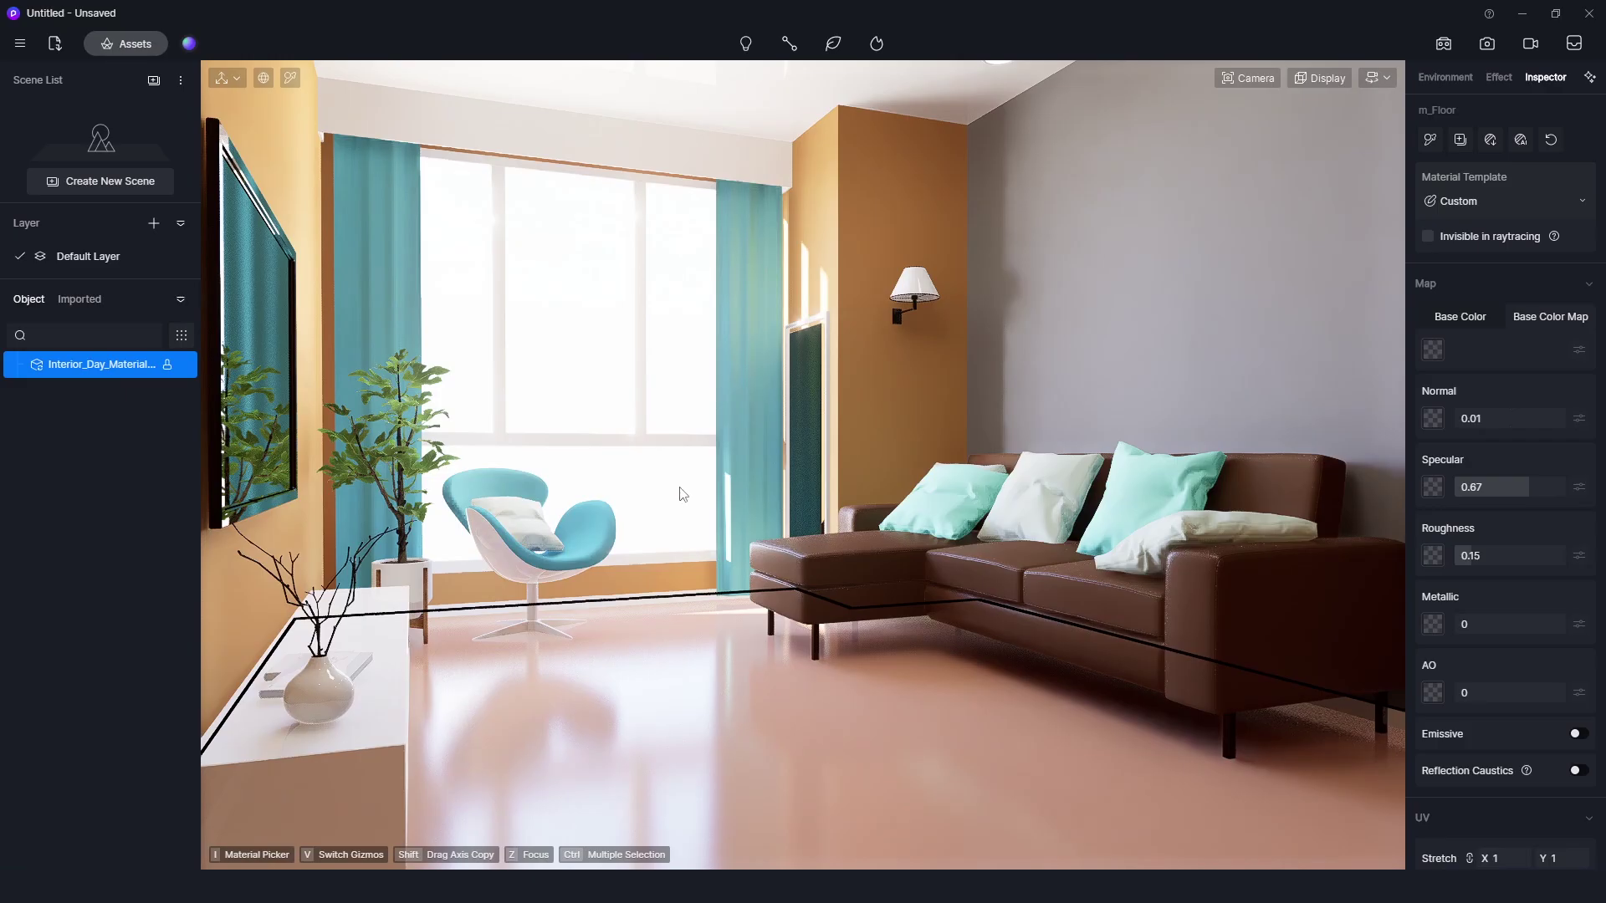
Select the living-room floor material and load the wood texture 11_5_1_d from the maps folder as its base color map.
{"action": "left_click", "coordinate": [683, 494]}
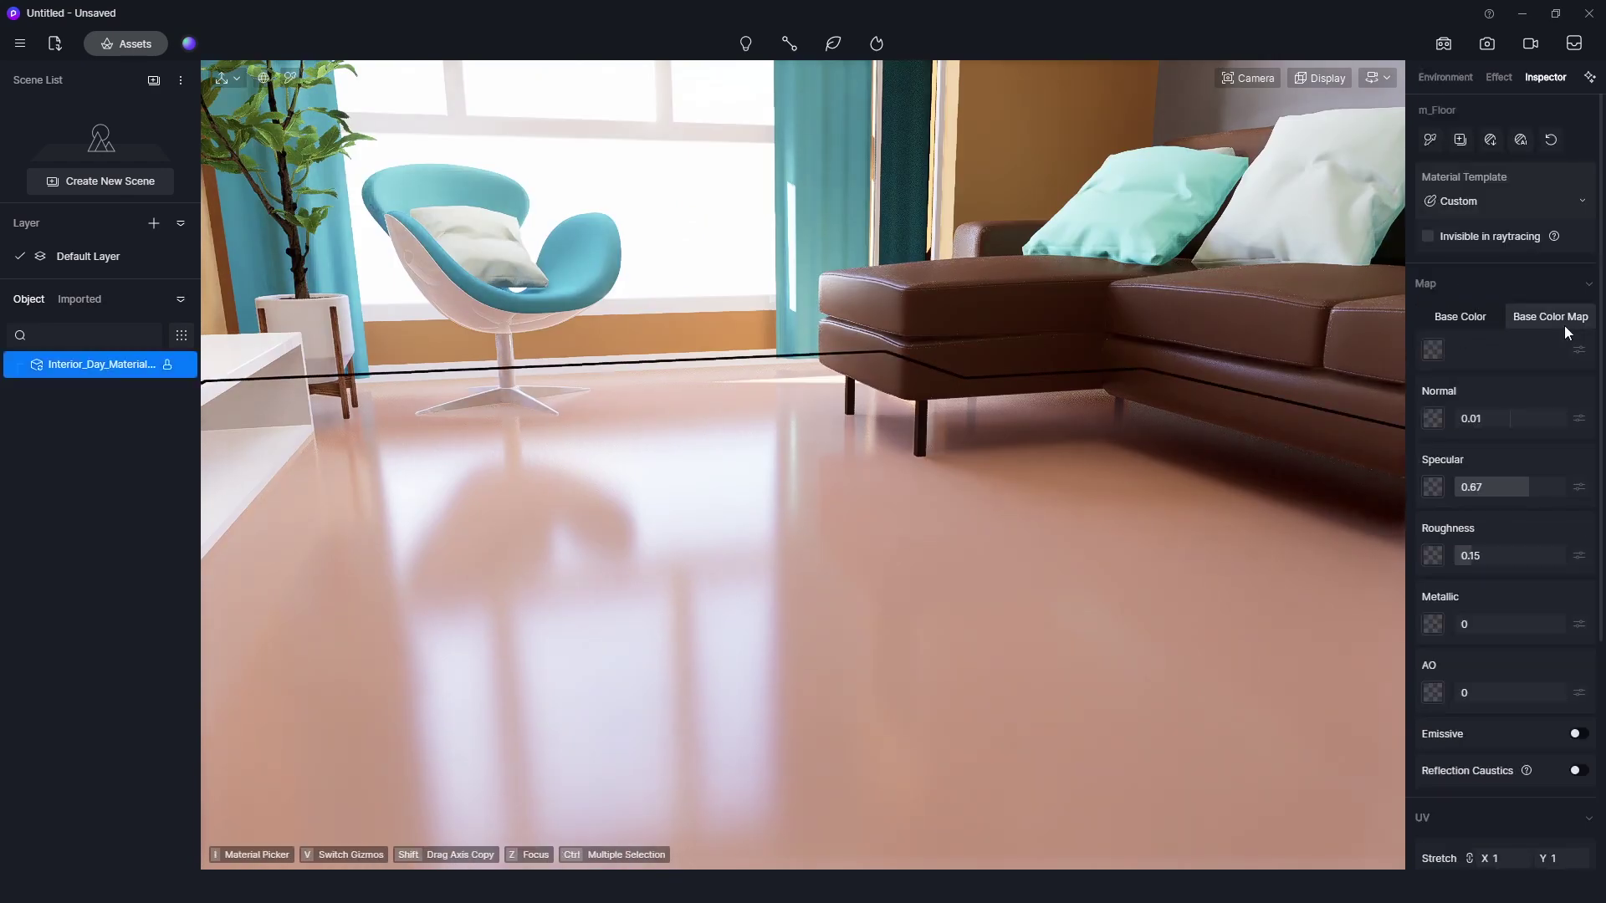
{"action": "left_click", "coordinate": [1439, 350]}
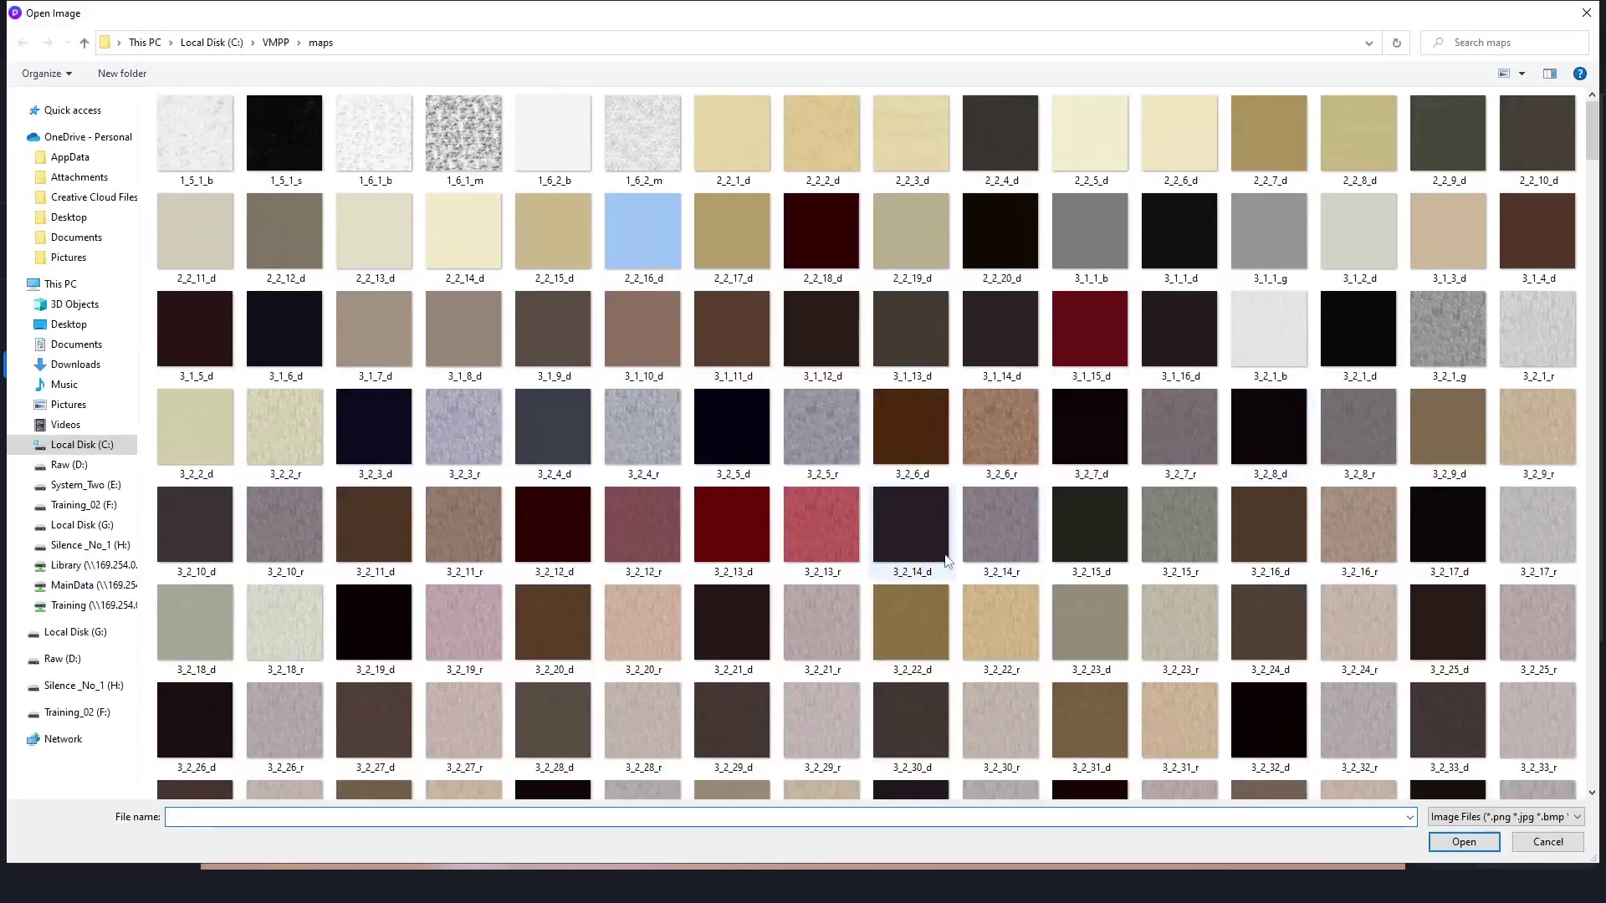
{"action": "scroll", "coordinate": [947, 560], "scroll_direction": "down", "scroll_amount": 15}
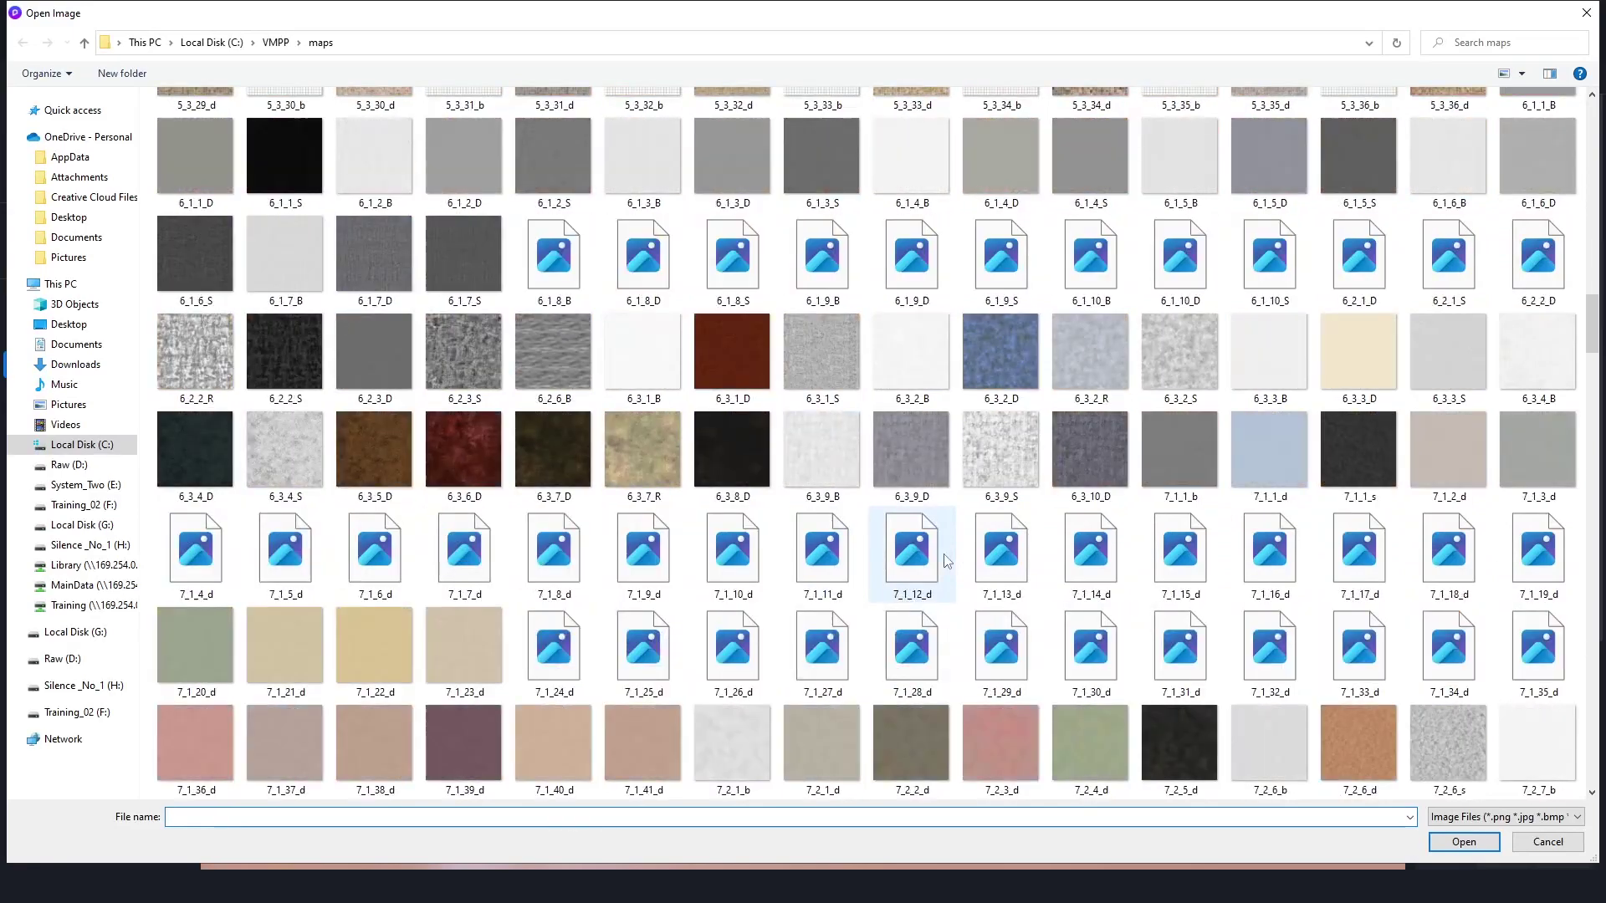
{"action": "scroll", "coordinate": [946, 560], "scroll_direction": "down", "scroll_amount": 20}
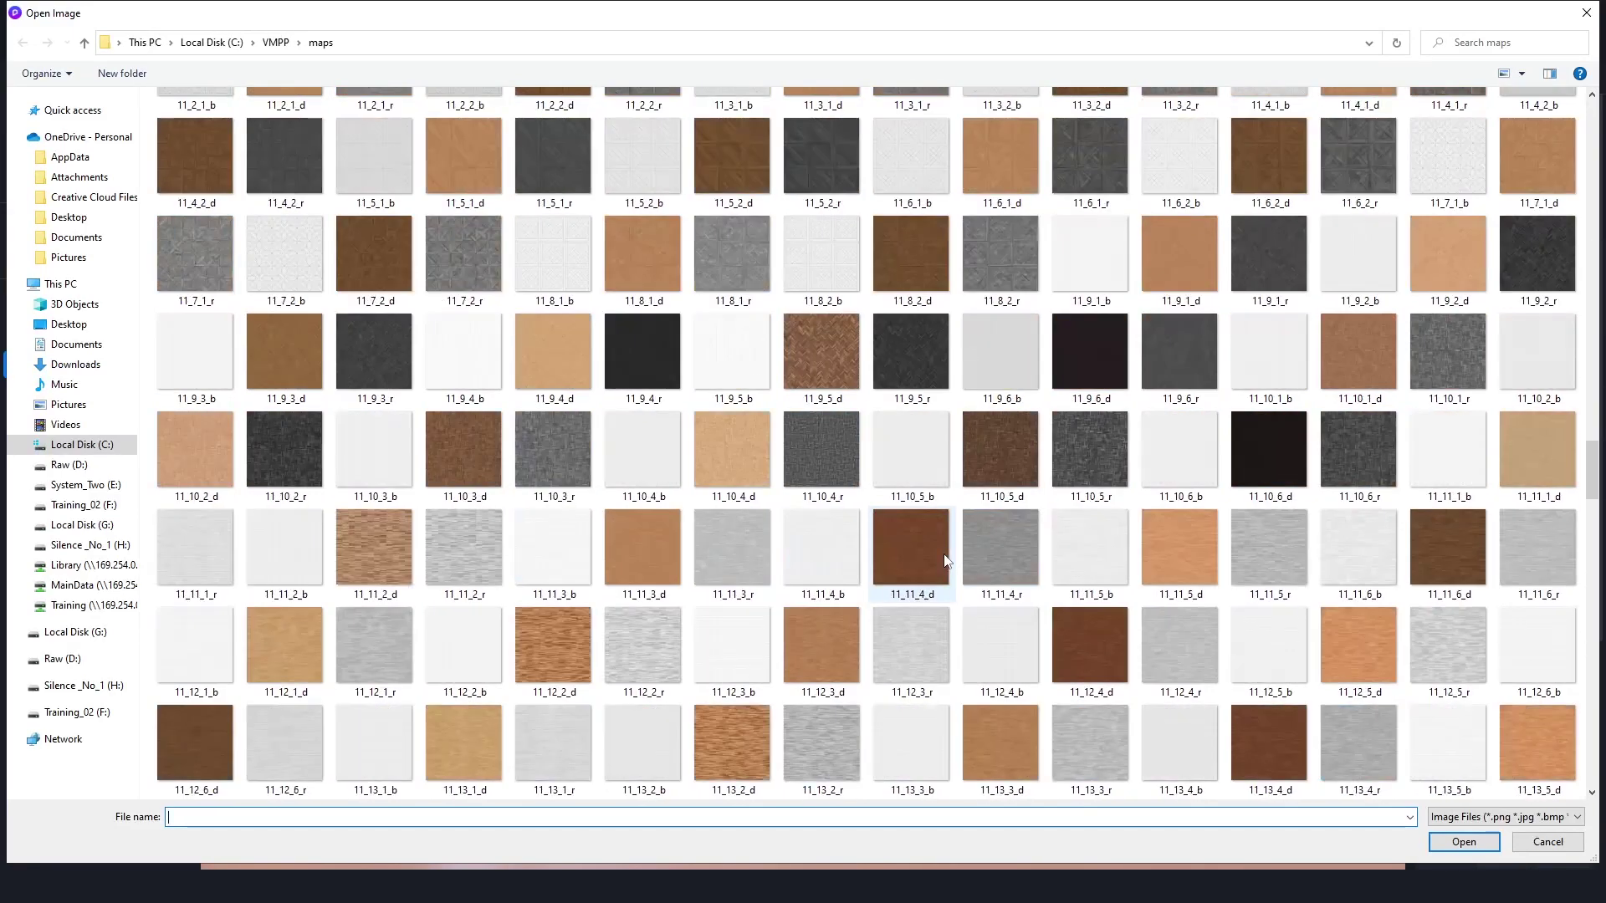
{"action": "double_click", "coordinate": [479, 167]}
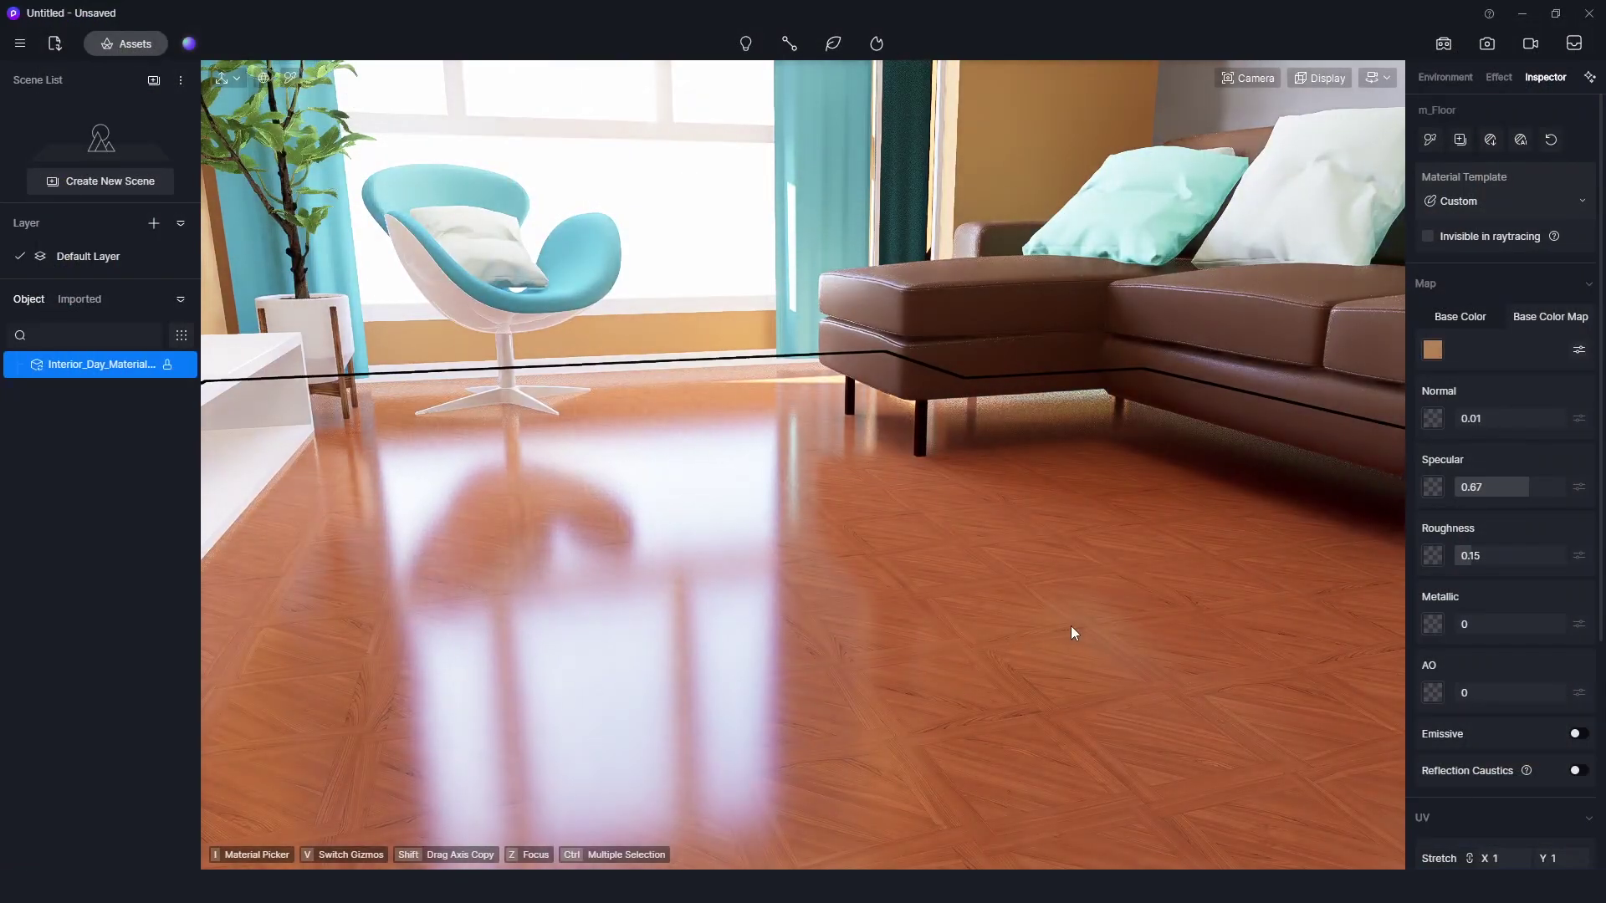
Set the floor material's UV stretch to 0.5 in X and Y, then deselect the floor.
{"action": "scroll", "coordinate": [1541, 679], "scroll_direction": "down", "scroll_amount": 4}
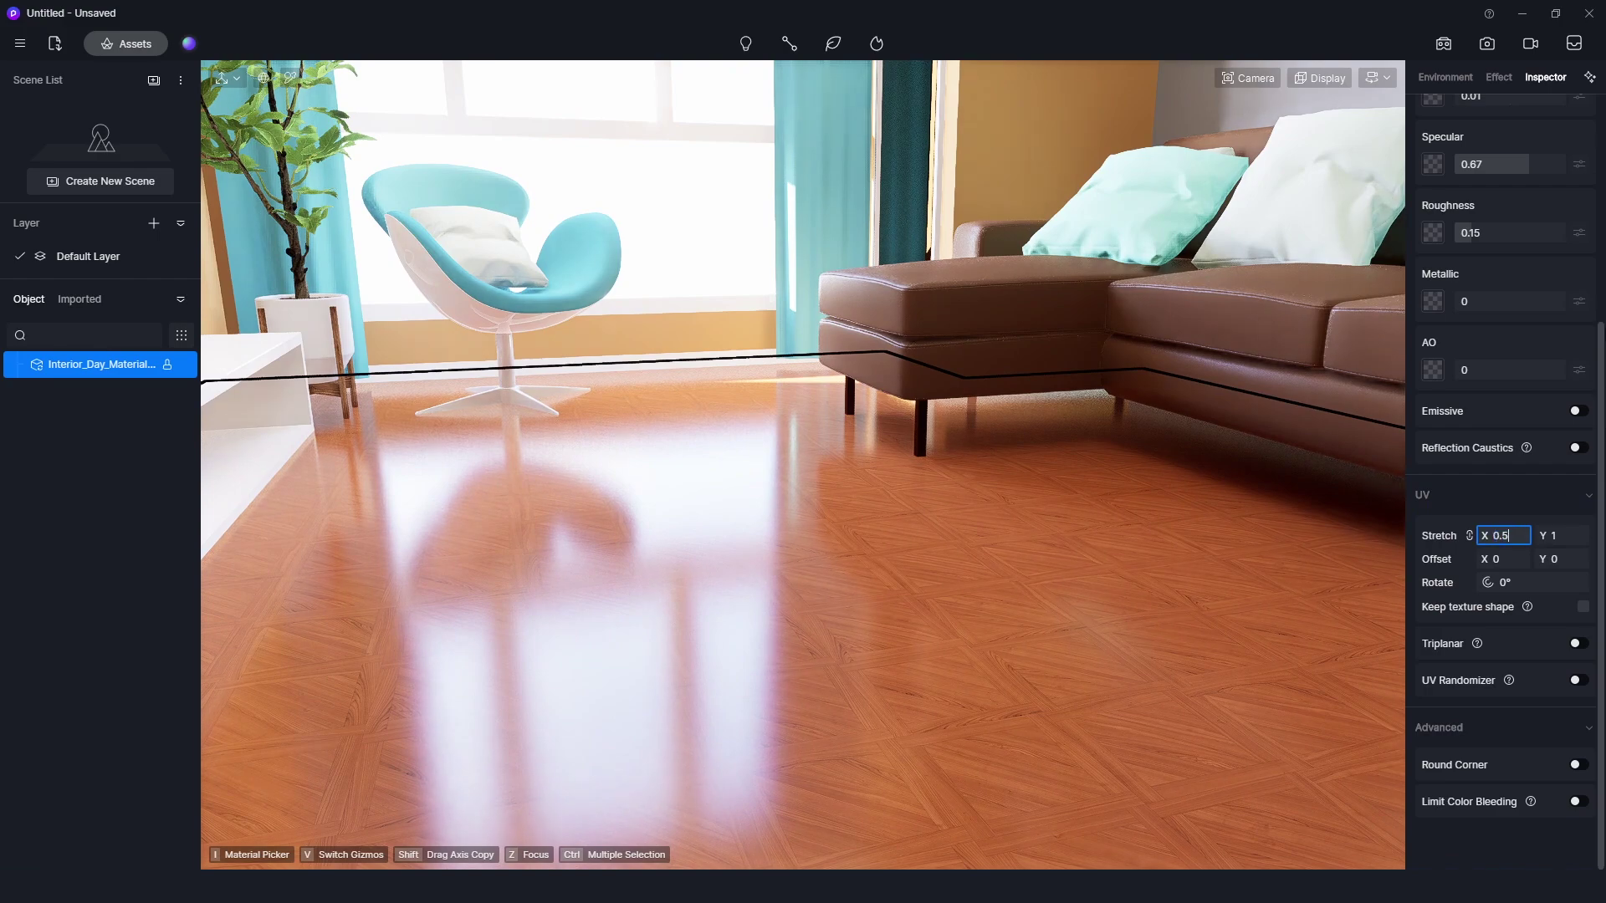
{"action": "key", "text": "Return"}
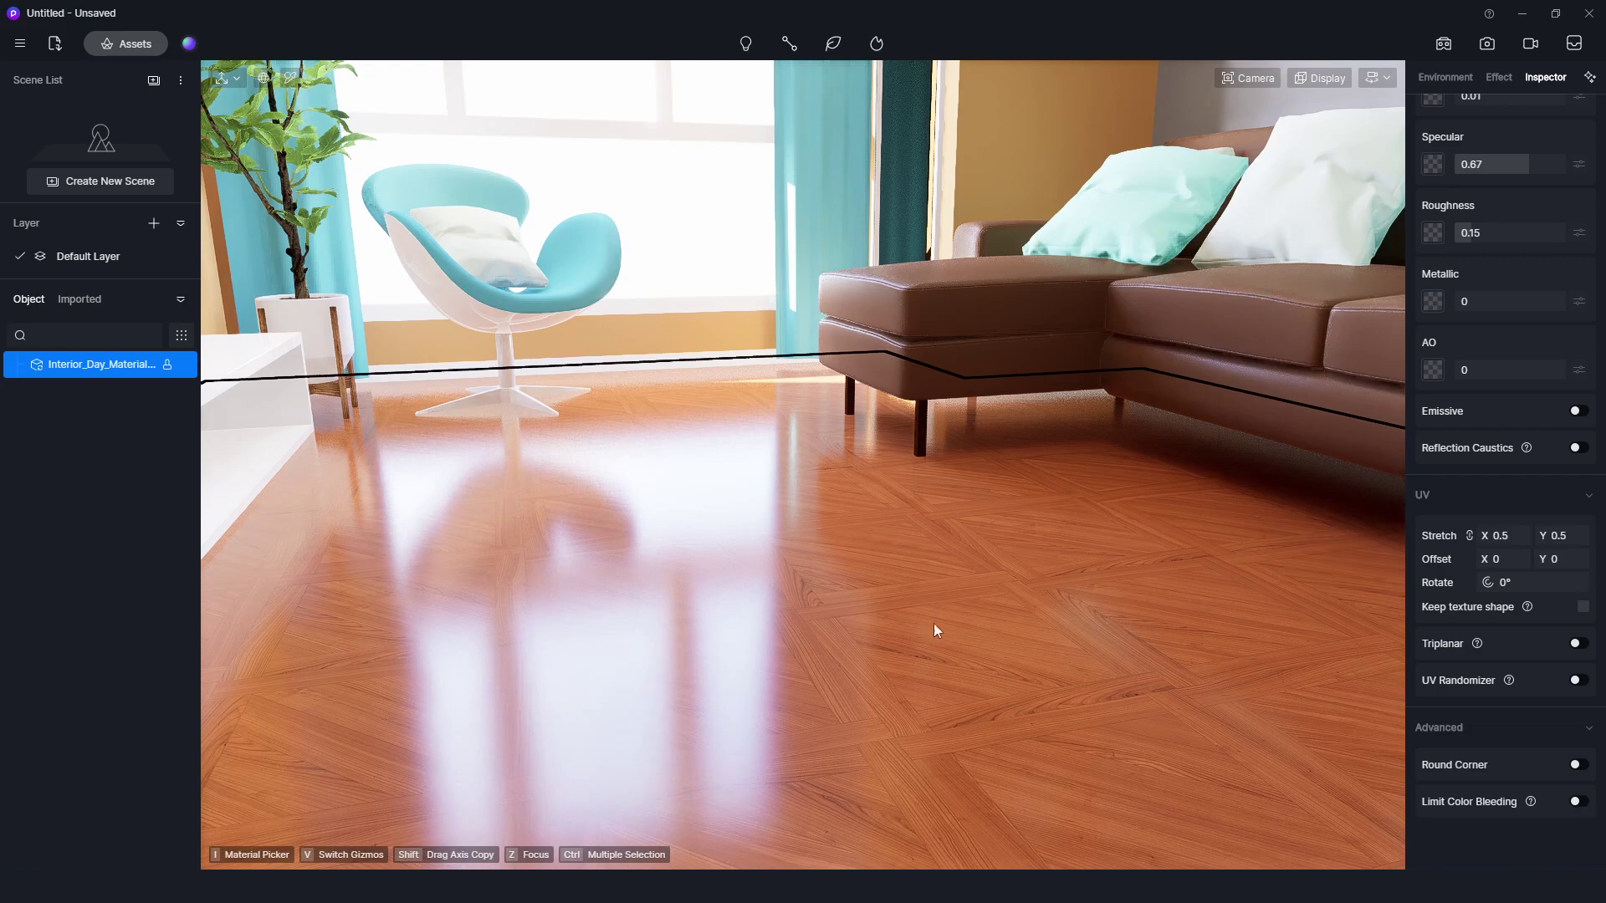
{"action": "key", "text": "Escape"}
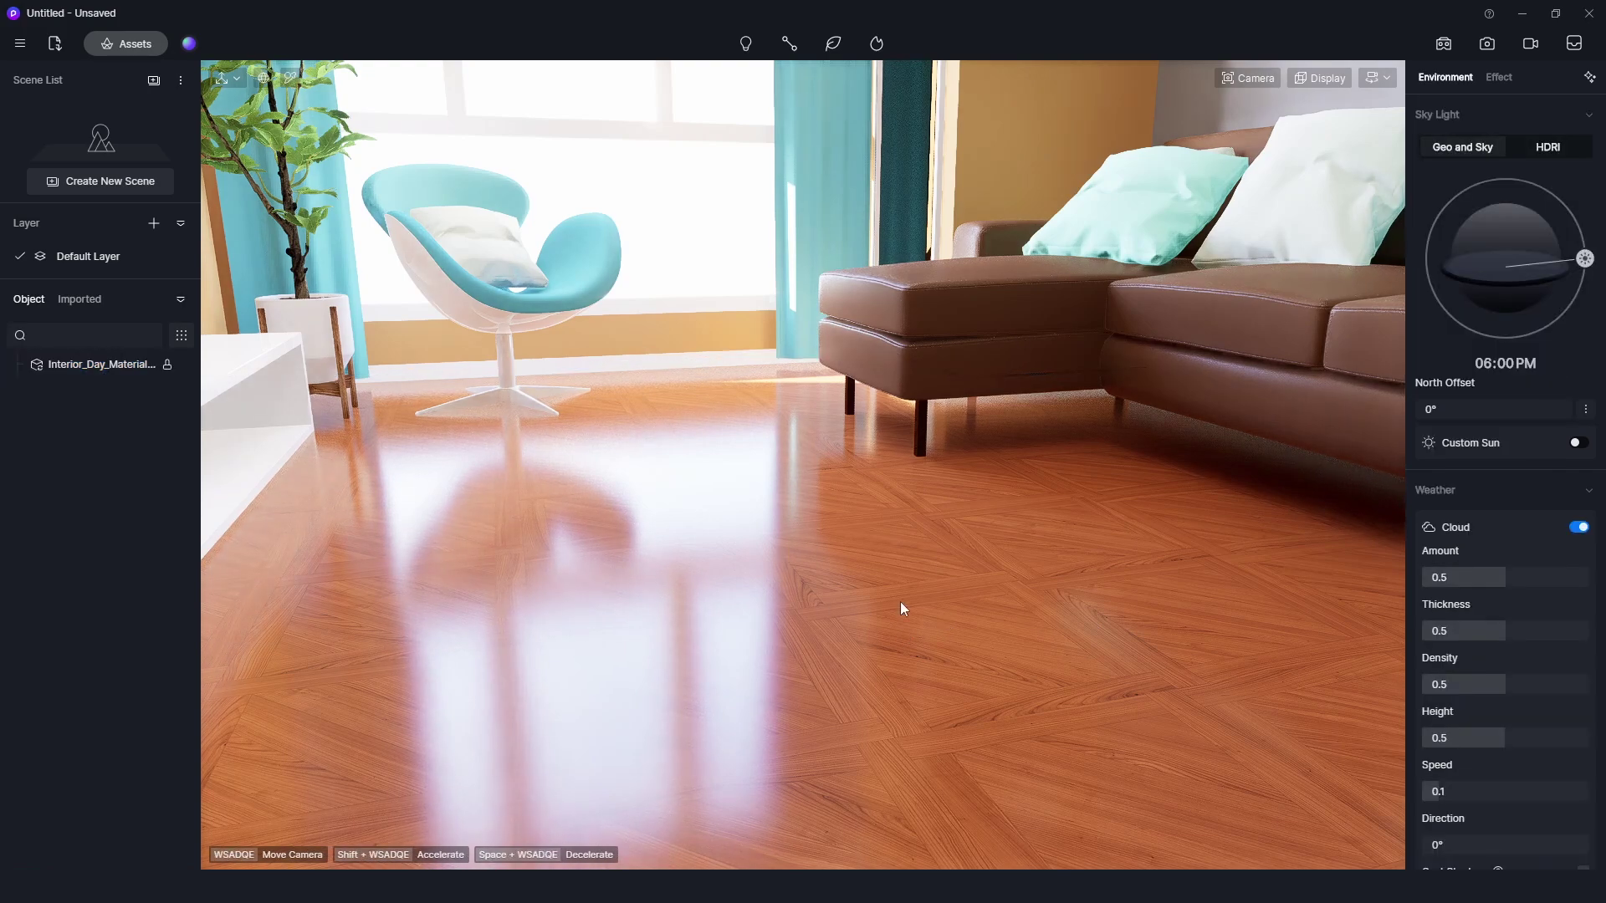
Reselect the floor material and generate its AI texture maps from the base color map.
{"action": "scroll", "coordinate": [760, 635], "scroll_direction": "up", "scroll_amount": 5}
{"action": "right_click_drag", "start_coordinate": [674, 546], "coordinate": [614, 649]}
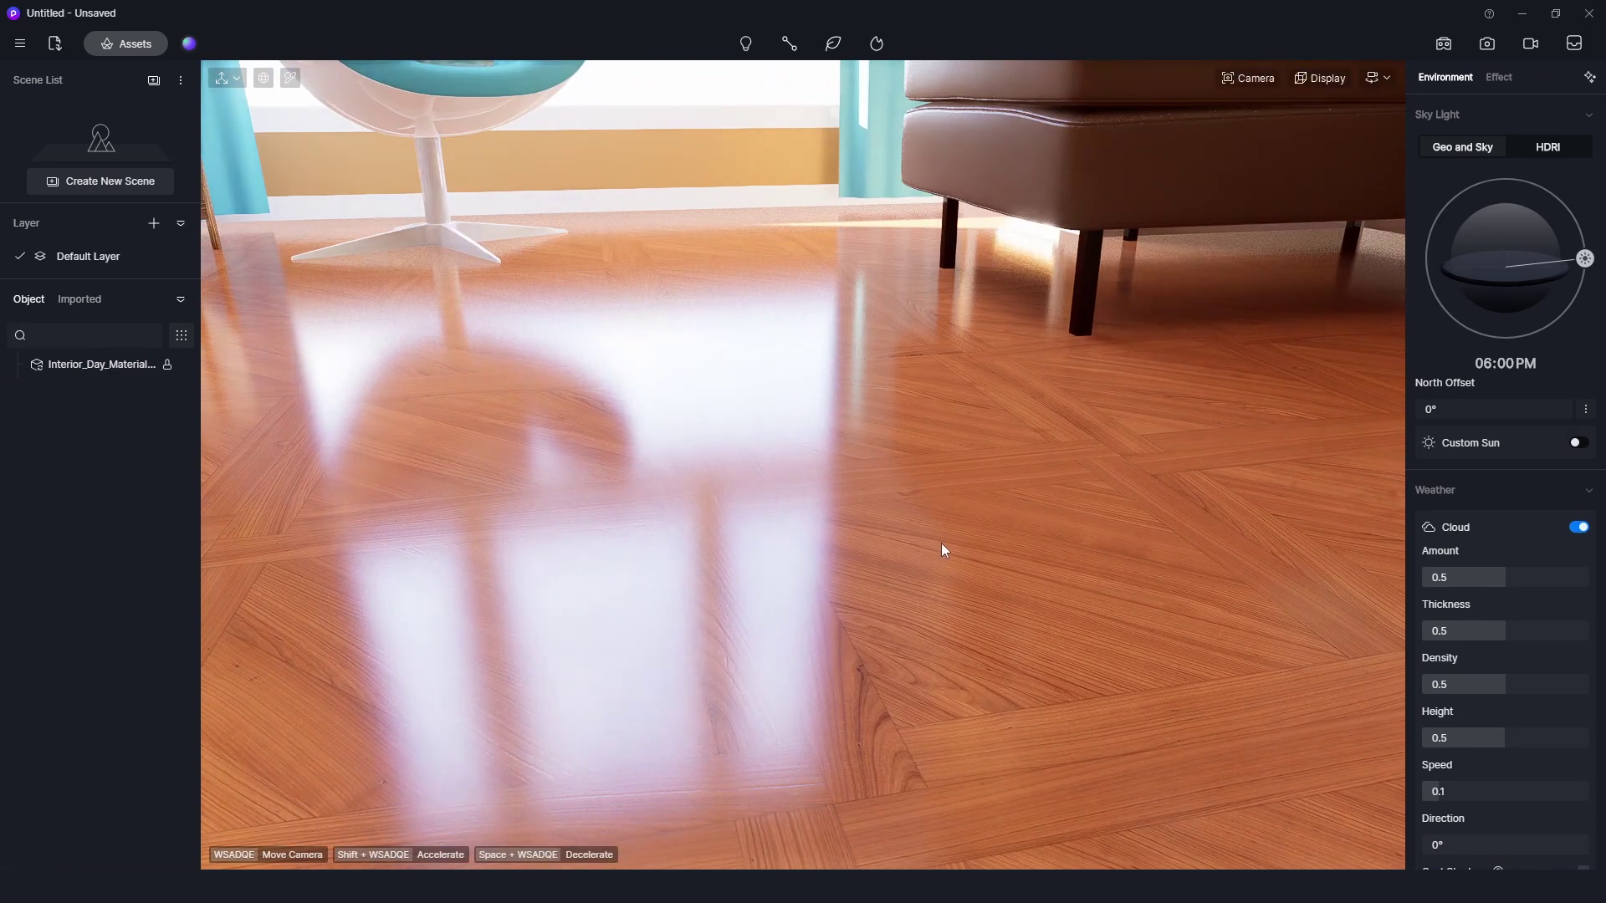
{"action": "left_click", "coordinate": [809, 579]}
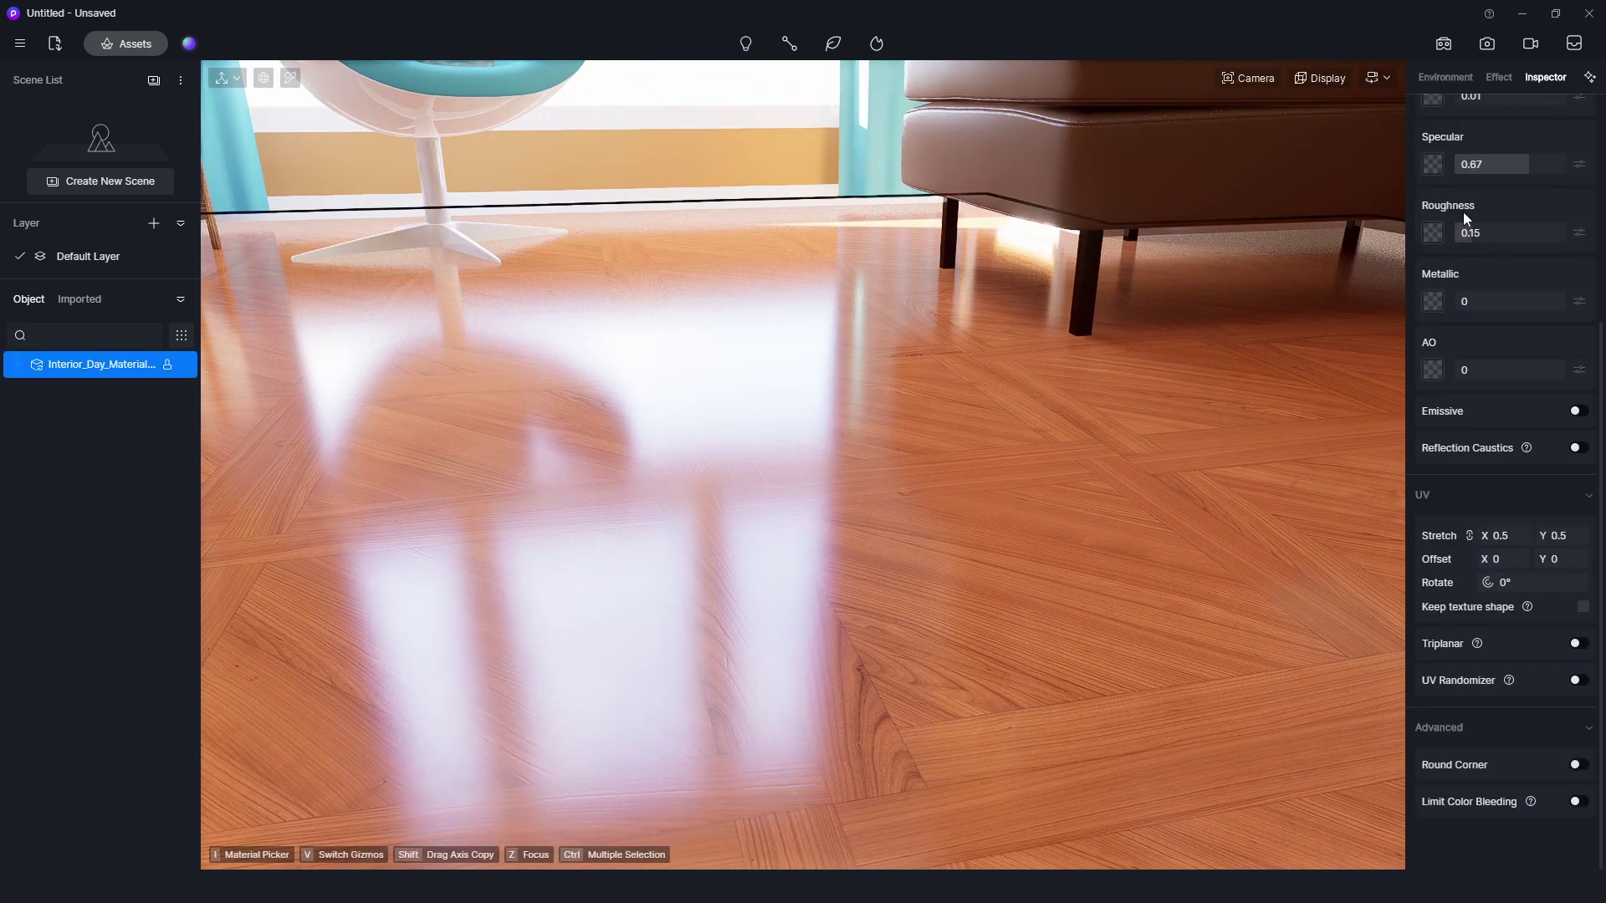
{"action": "scroll", "coordinate": [1518, 494], "scroll_direction": "up", "scroll_amount": 4}
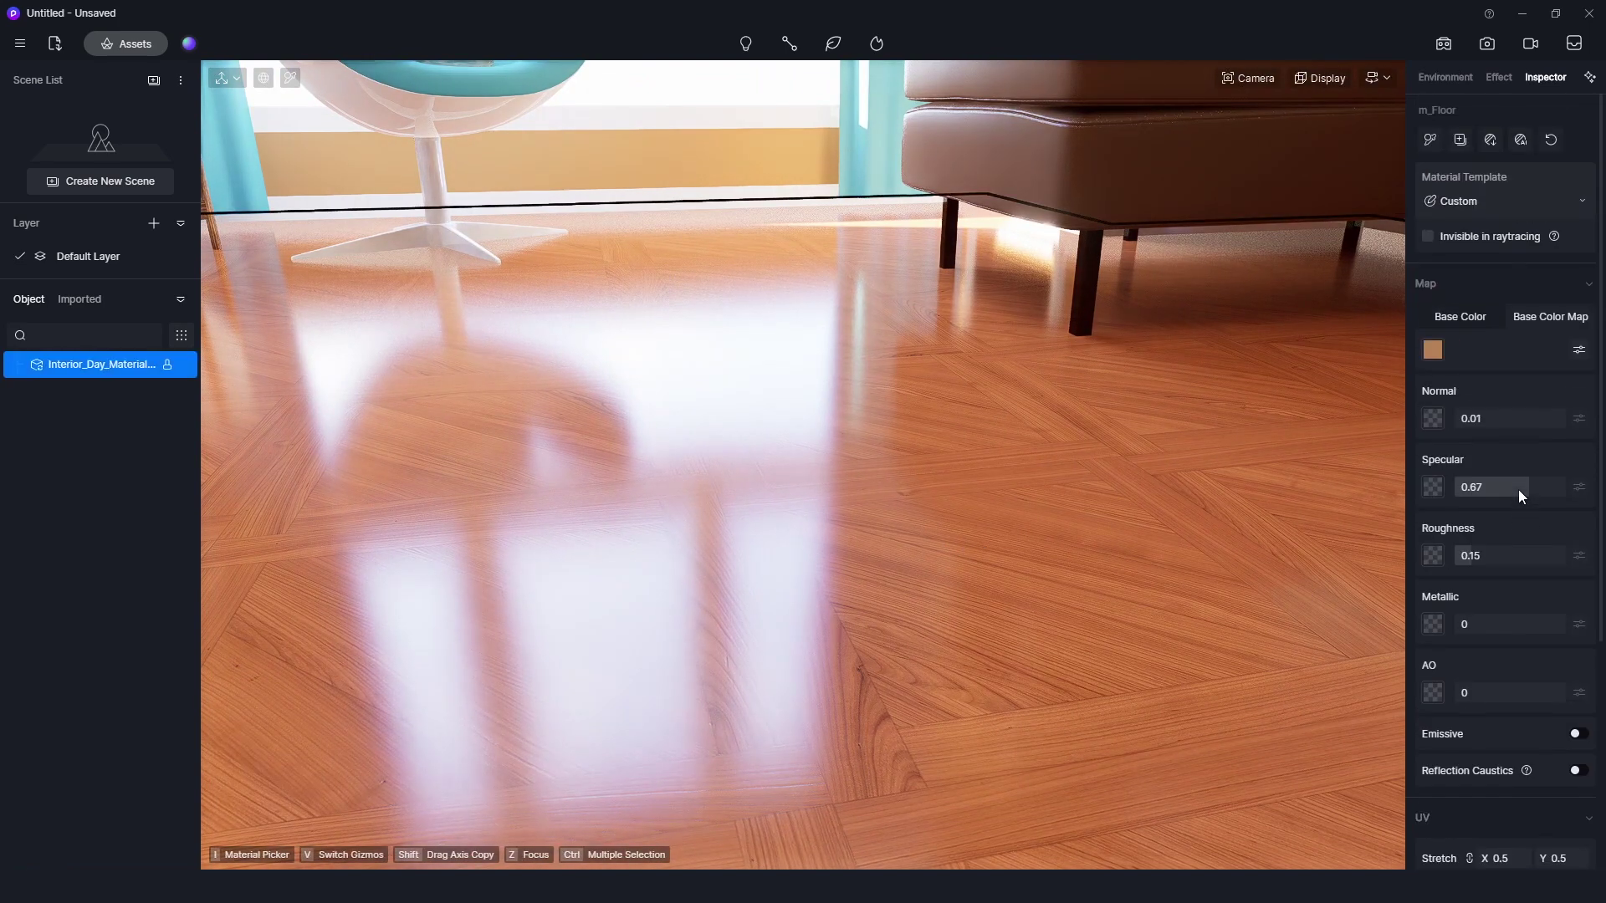
{"action": "left_click", "coordinate": [1522, 142]}
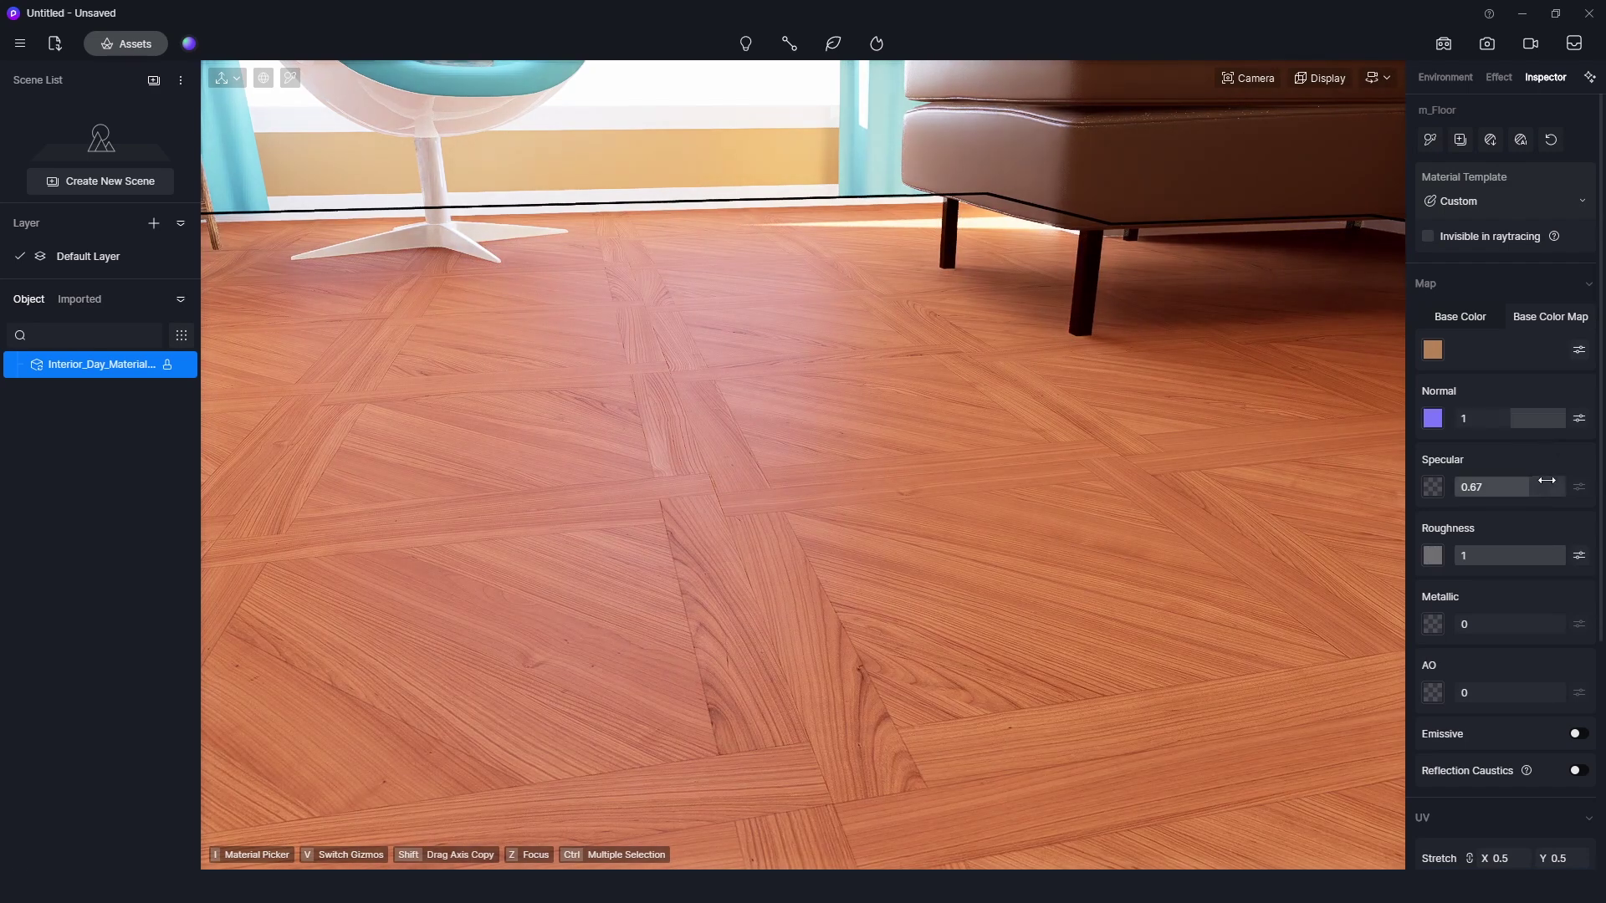
Lower the floor material's specular and roughness values.
{"action": "mouse_move", "coordinate": [1527, 487]}
{"action": "left_mouse_down"}
{"action": "mouse_move", "coordinate": [1498, 487]}
{"action": "mouse_move", "coordinate": [1514, 487]}
{"action": "left_mouse_up"}
{"action": "left_click_drag", "start_coordinate": [1546, 555], "coordinate": [1475, 554]}
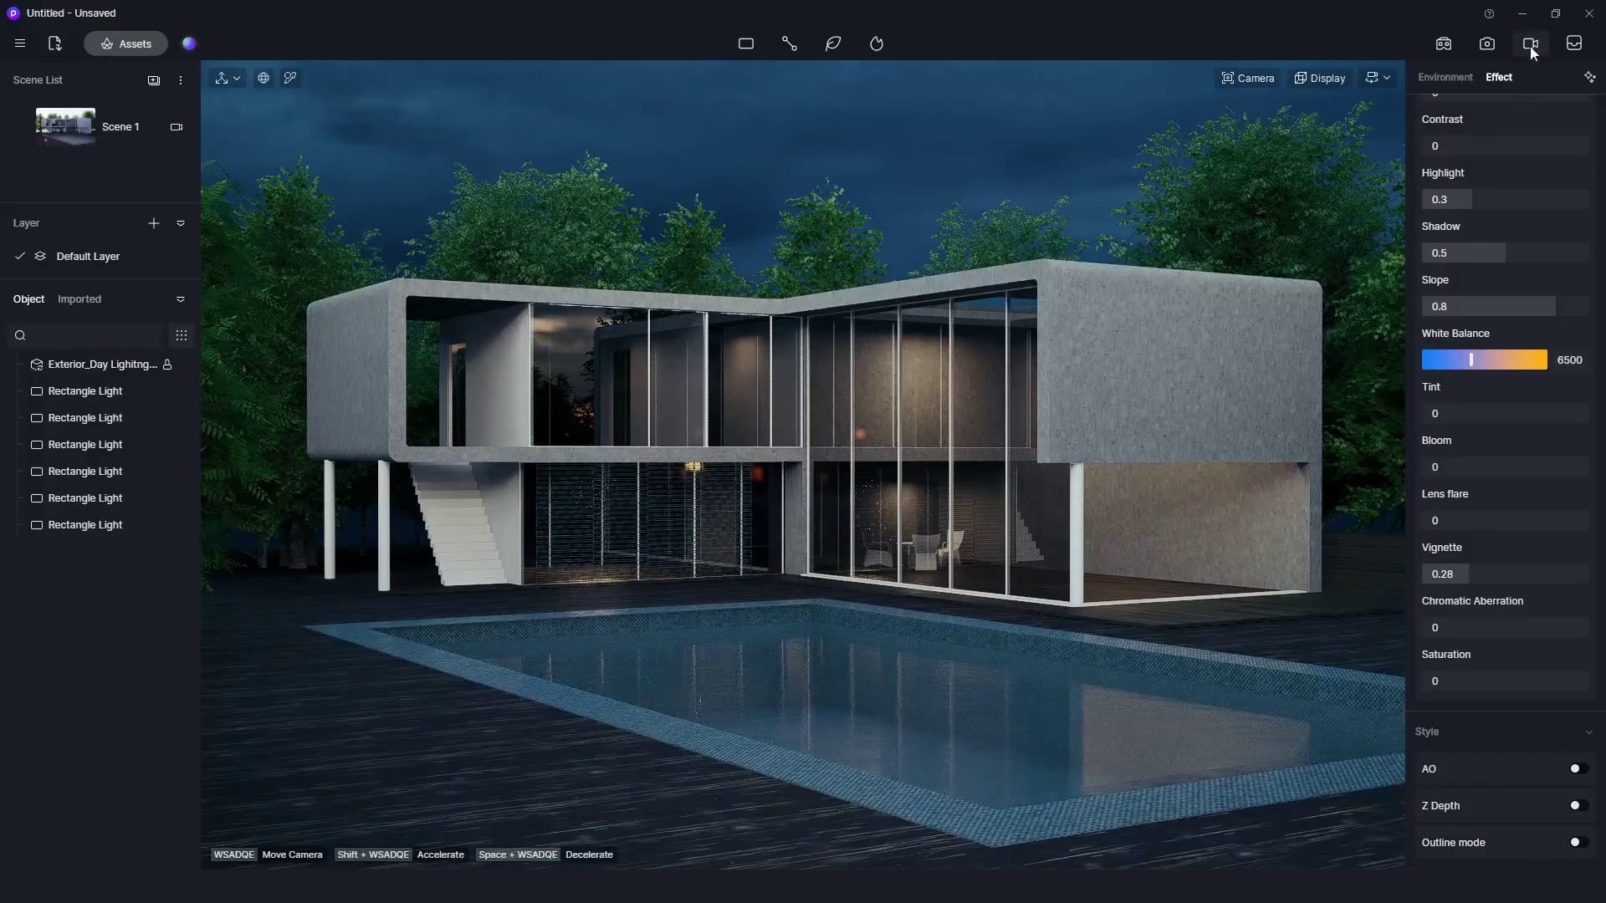
Create a Slide Left shot from the camera movement templates in the video editor and play it back.
{"action": "left_click", "coordinate": [1531, 44]}
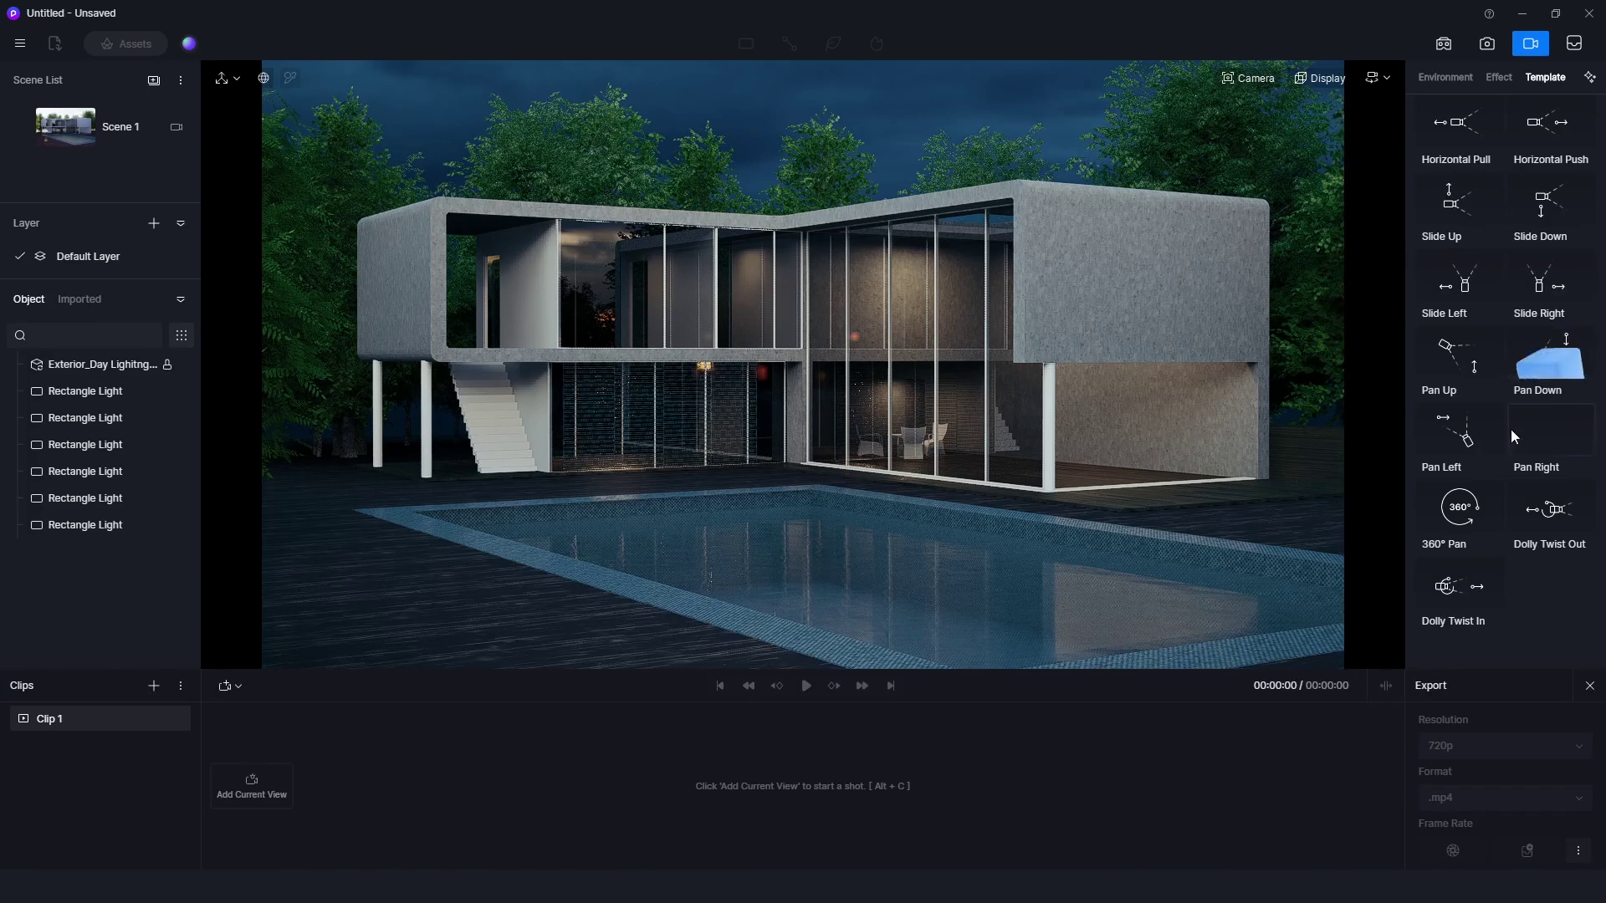
{"action": "left_click", "coordinate": [1462, 300]}
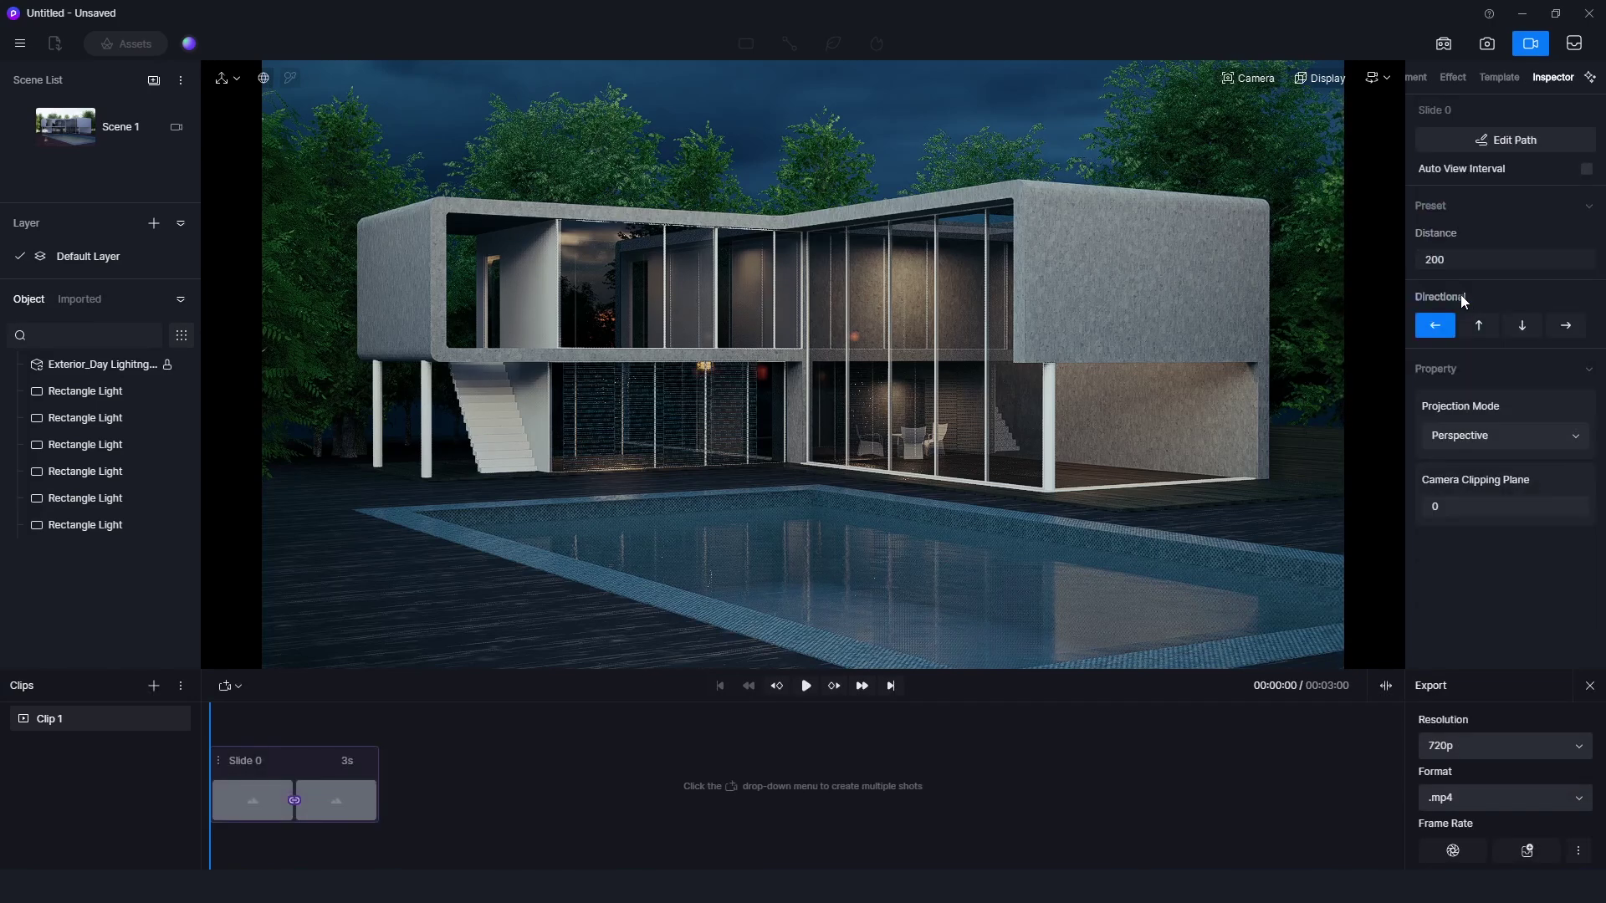
{"action": "left_click", "coordinate": [806, 686]}
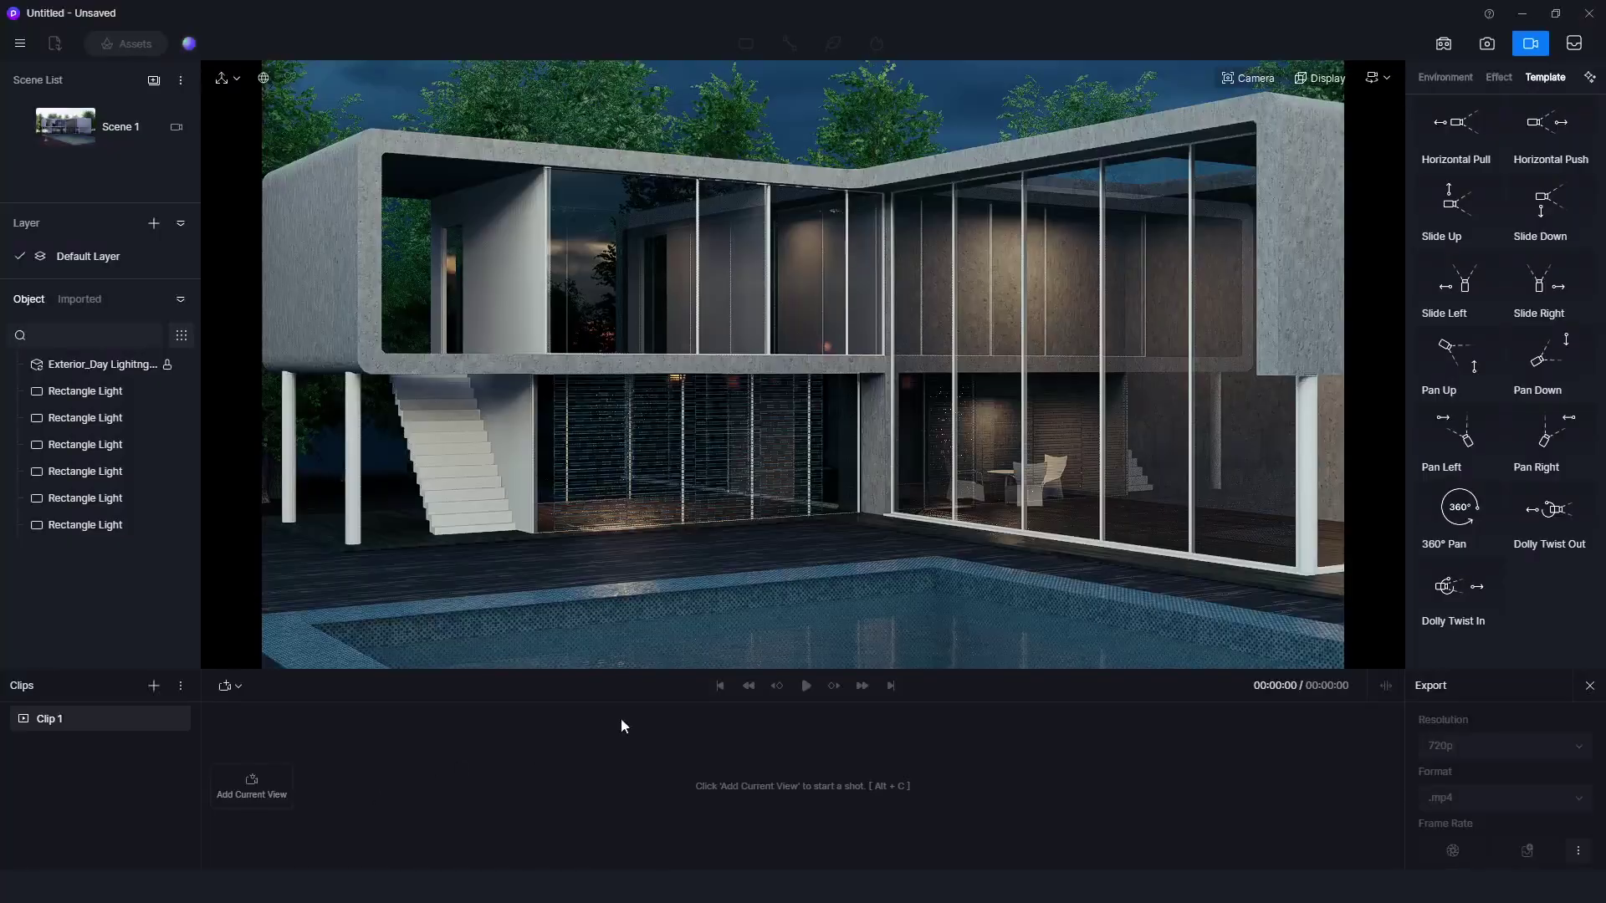
Build a new shot in Clip 1 from three different camera views of the house across the pool.
{"action": "scroll", "coordinate": [850, 407], "scroll_direction": "down", "scroll_amount": 4}
{"action": "middle_click_drag", "start_coordinate": [841, 405], "coordinate": [828, 403]}
{"action": "left_click", "coordinate": [251, 788]}
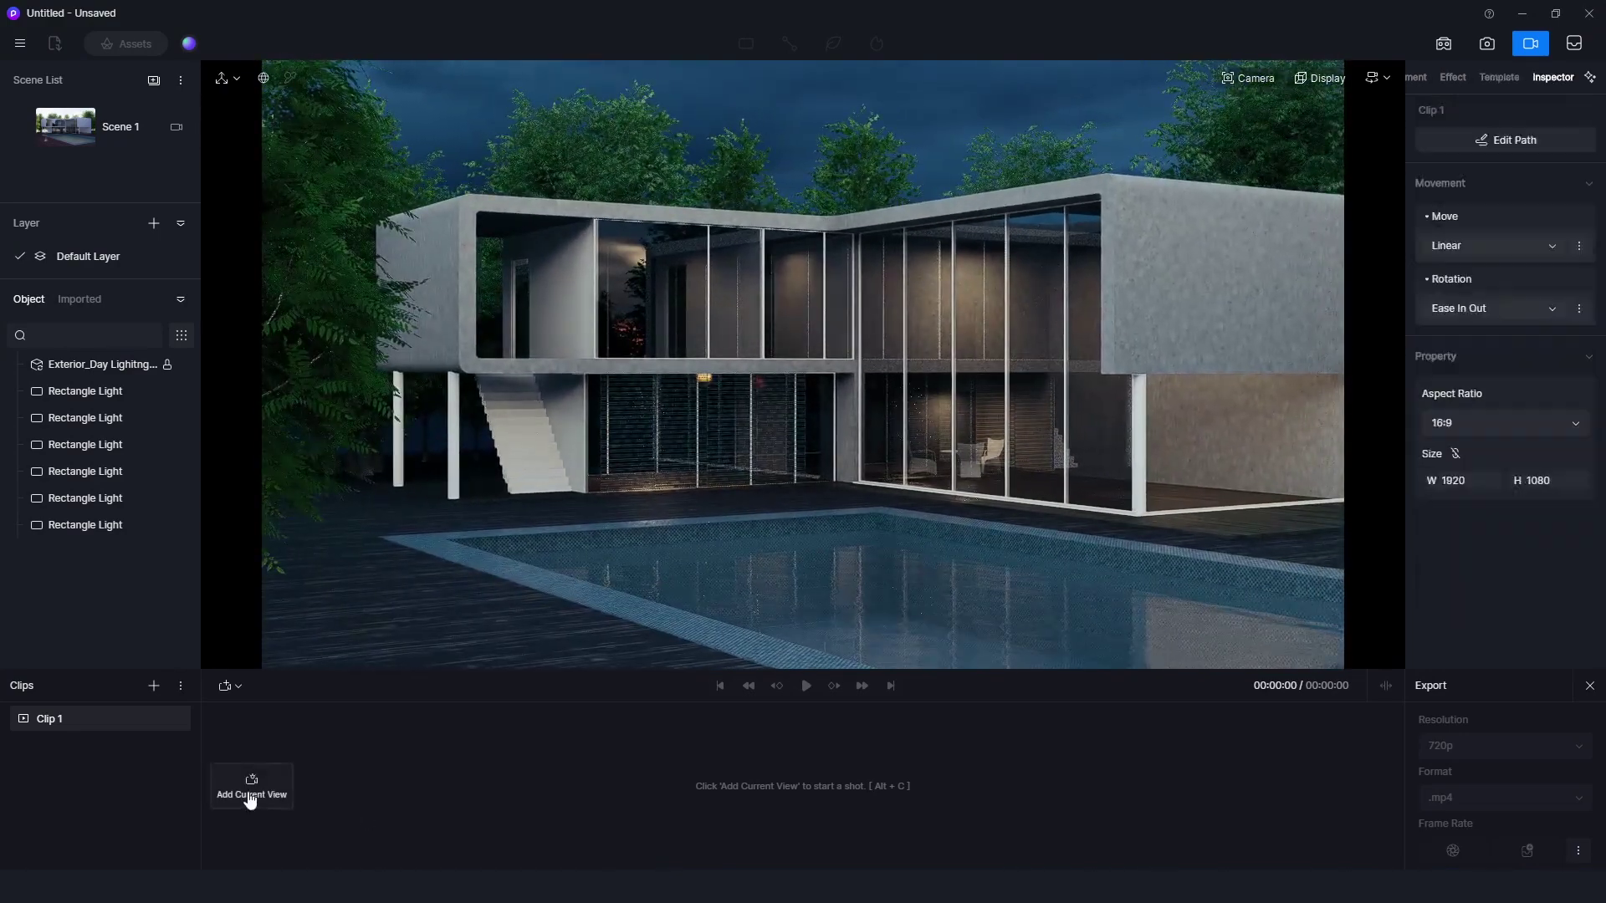
{"action": "right_click_drag", "start_coordinate": [870, 507], "coordinate": [738, 507]}
{"action": "scroll", "coordinate": [736, 507], "scroll_direction": "up", "scroll_amount": 2}
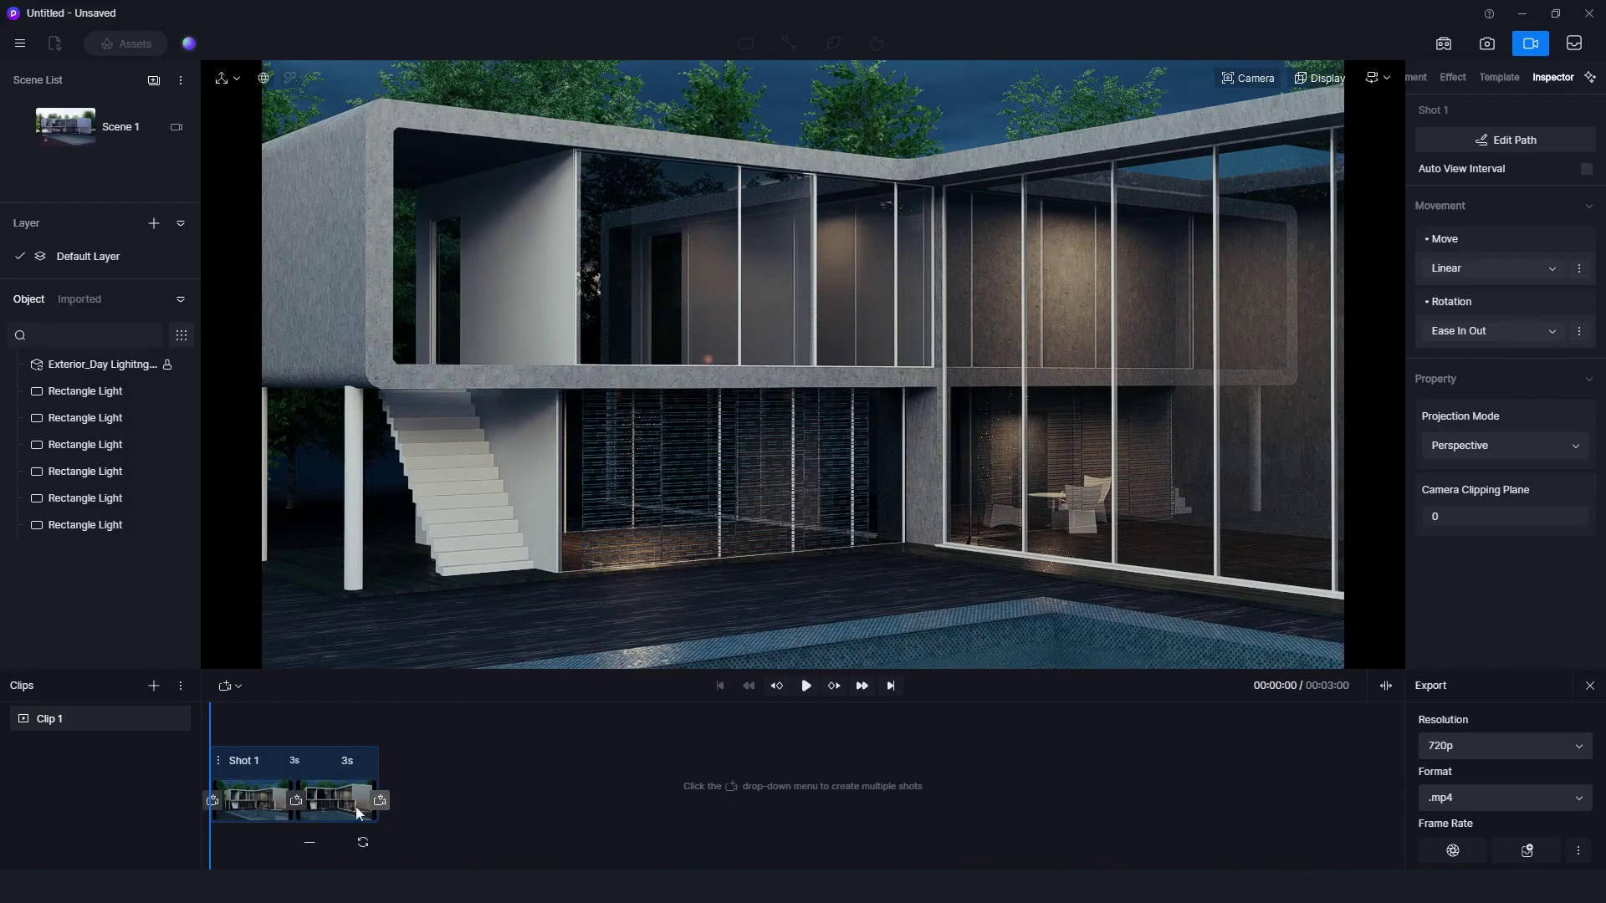
{"action": "left_click", "coordinate": [380, 801]}
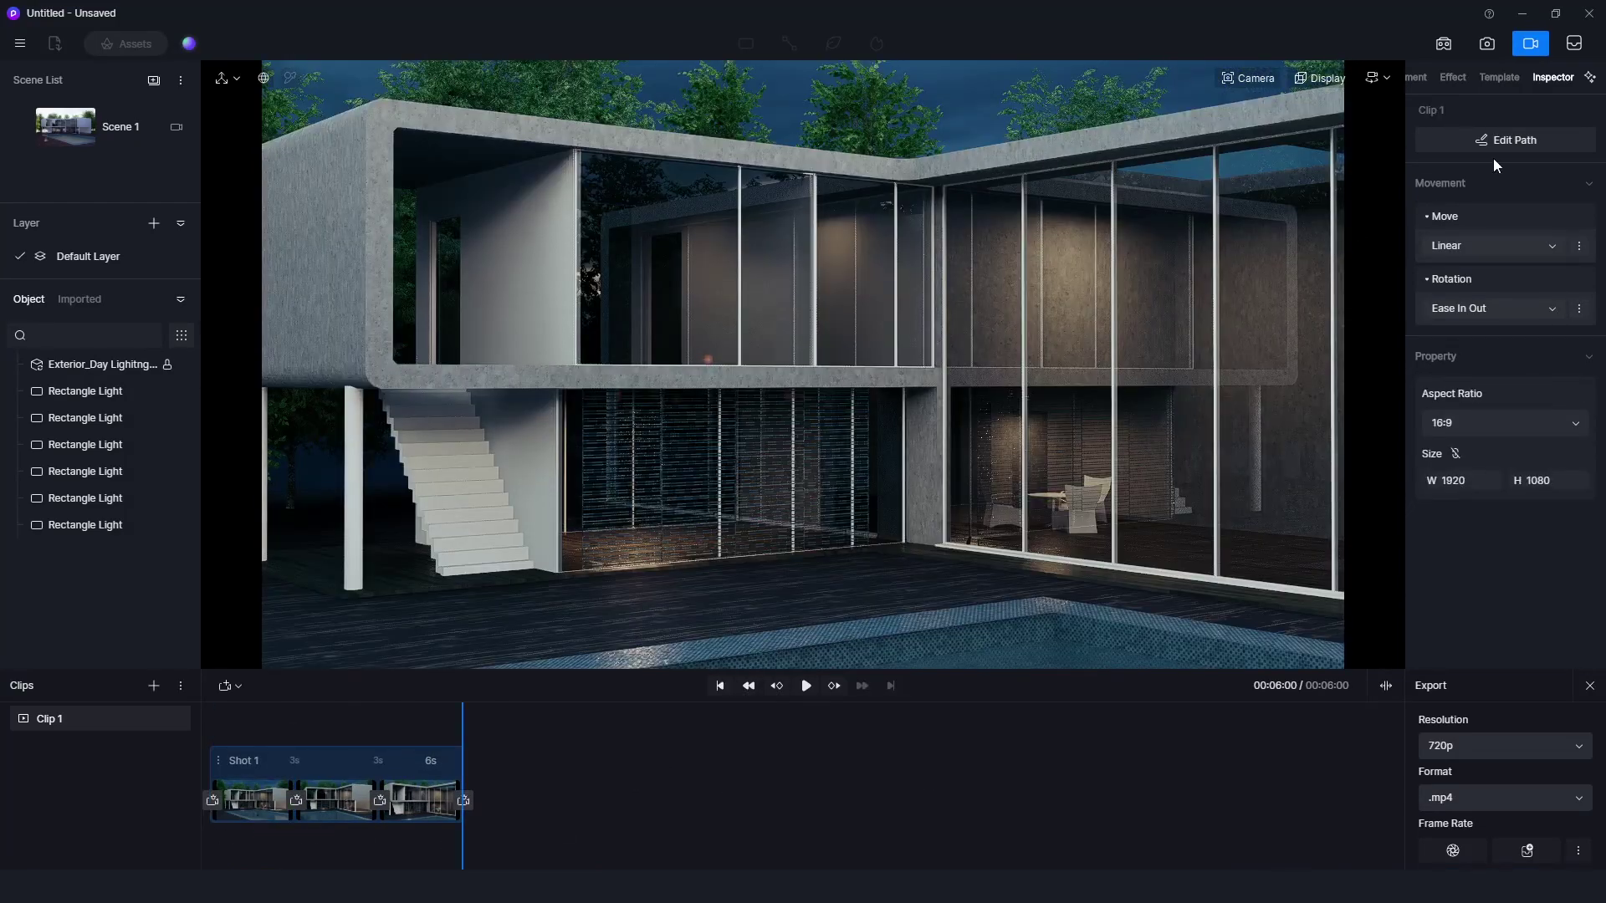
Open the shot's camera path for editing and move its middle and last keyframes closer to the pool.
{"action": "left_click", "coordinate": [1511, 140]}
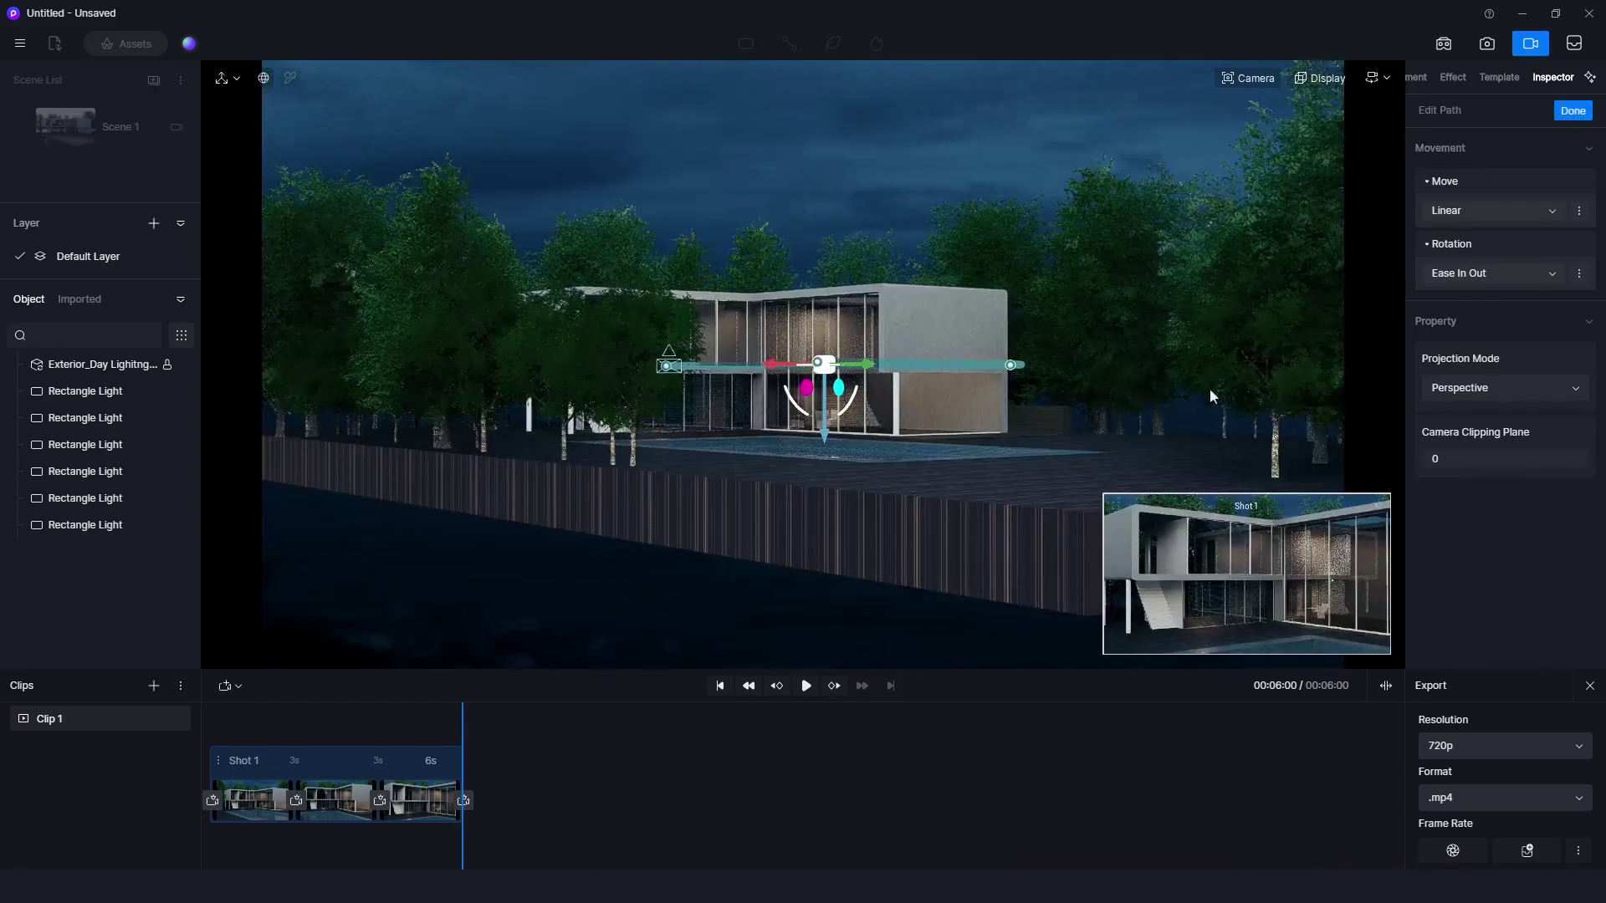
{"action": "right_click_drag", "start_coordinate": [902, 429], "coordinate": [861, 351]}
{"action": "scroll", "coordinate": [862, 351], "scroll_direction": "up", "scroll_amount": 3}
{"action": "mouse_move", "coordinate": [861, 351]}
{"action": "middle_mouse_down"}
{"action": "mouse_move", "coordinate": [871, 228]}
{"action": "mouse_move", "coordinate": [871, 334]}
{"action": "middle_mouse_up"}
{"action": "right_click_drag", "start_coordinate": [871, 335], "coordinate": [835, 344]}
{"action": "scroll", "coordinate": [837, 350], "scroll_direction": "down", "scroll_amount": 5}
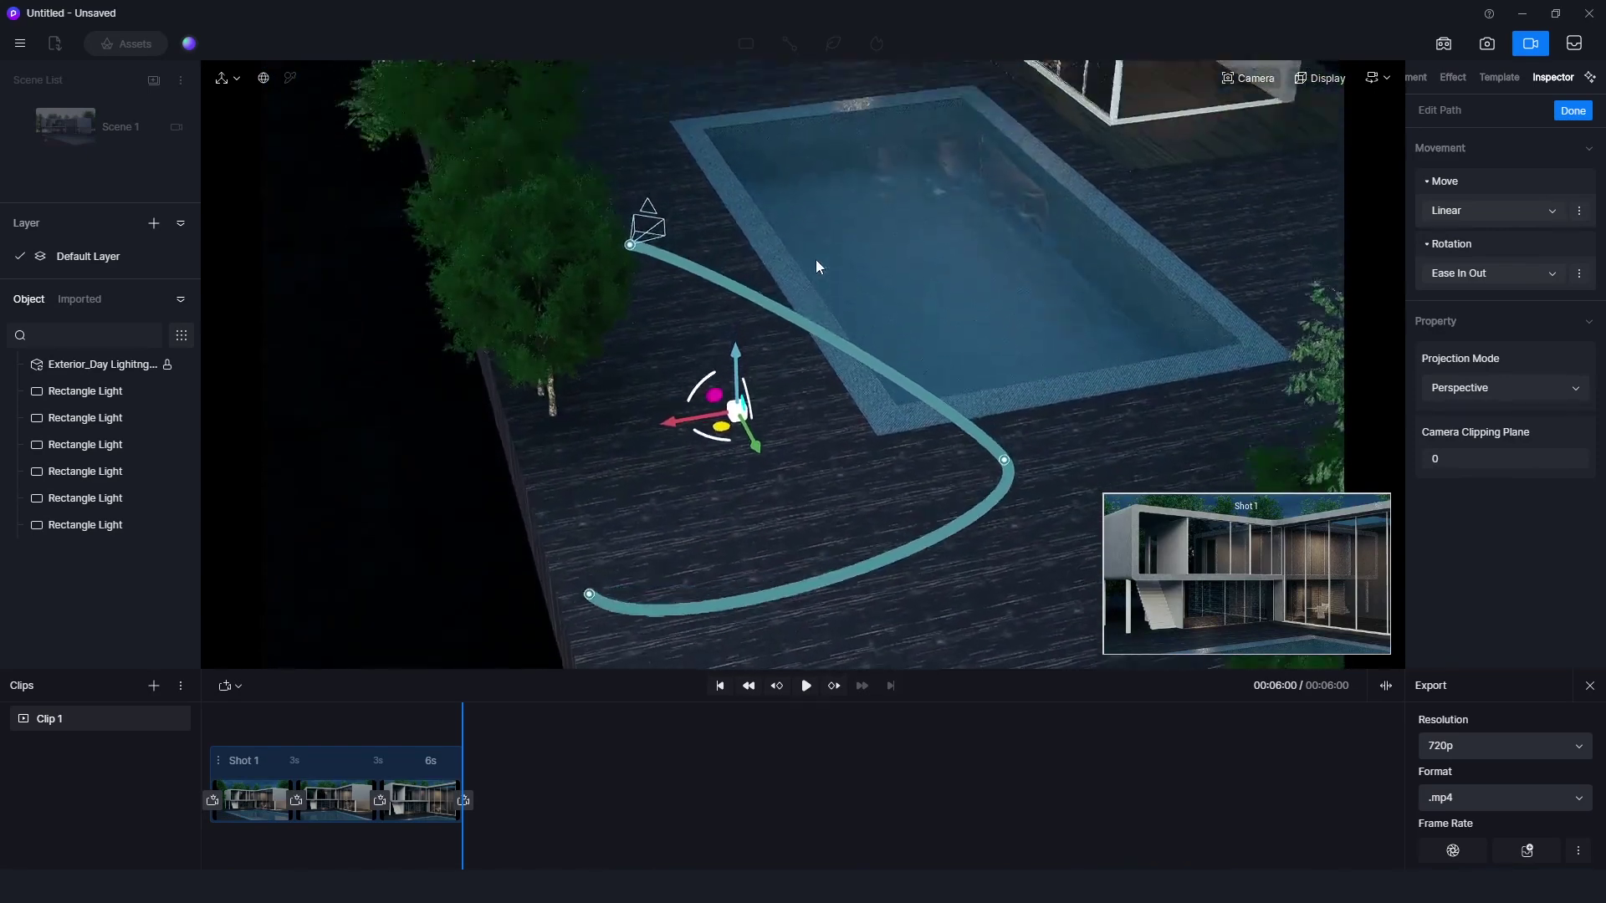
{"action": "right_click_drag", "start_coordinate": [821, 251], "coordinate": [679, 502]}
{"action": "left_click", "coordinate": [983, 415]}
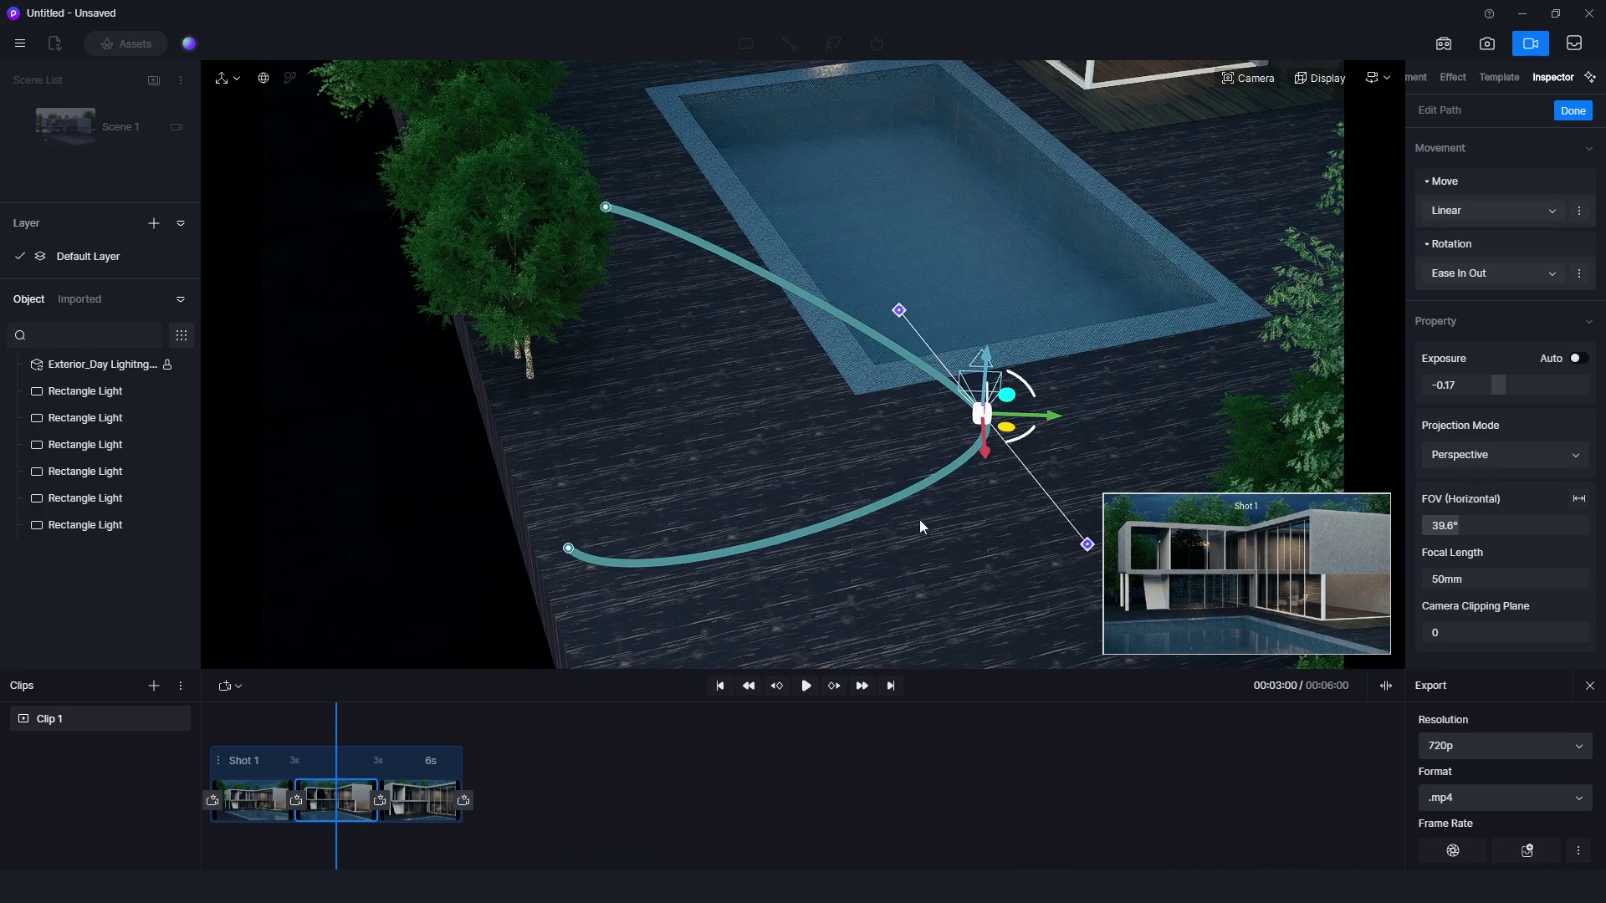
{"action": "right_click_drag", "start_coordinate": [940, 530], "coordinate": [945, 558]}
{"action": "left_click_drag", "start_coordinate": [1008, 355], "coordinate": [943, 354]}
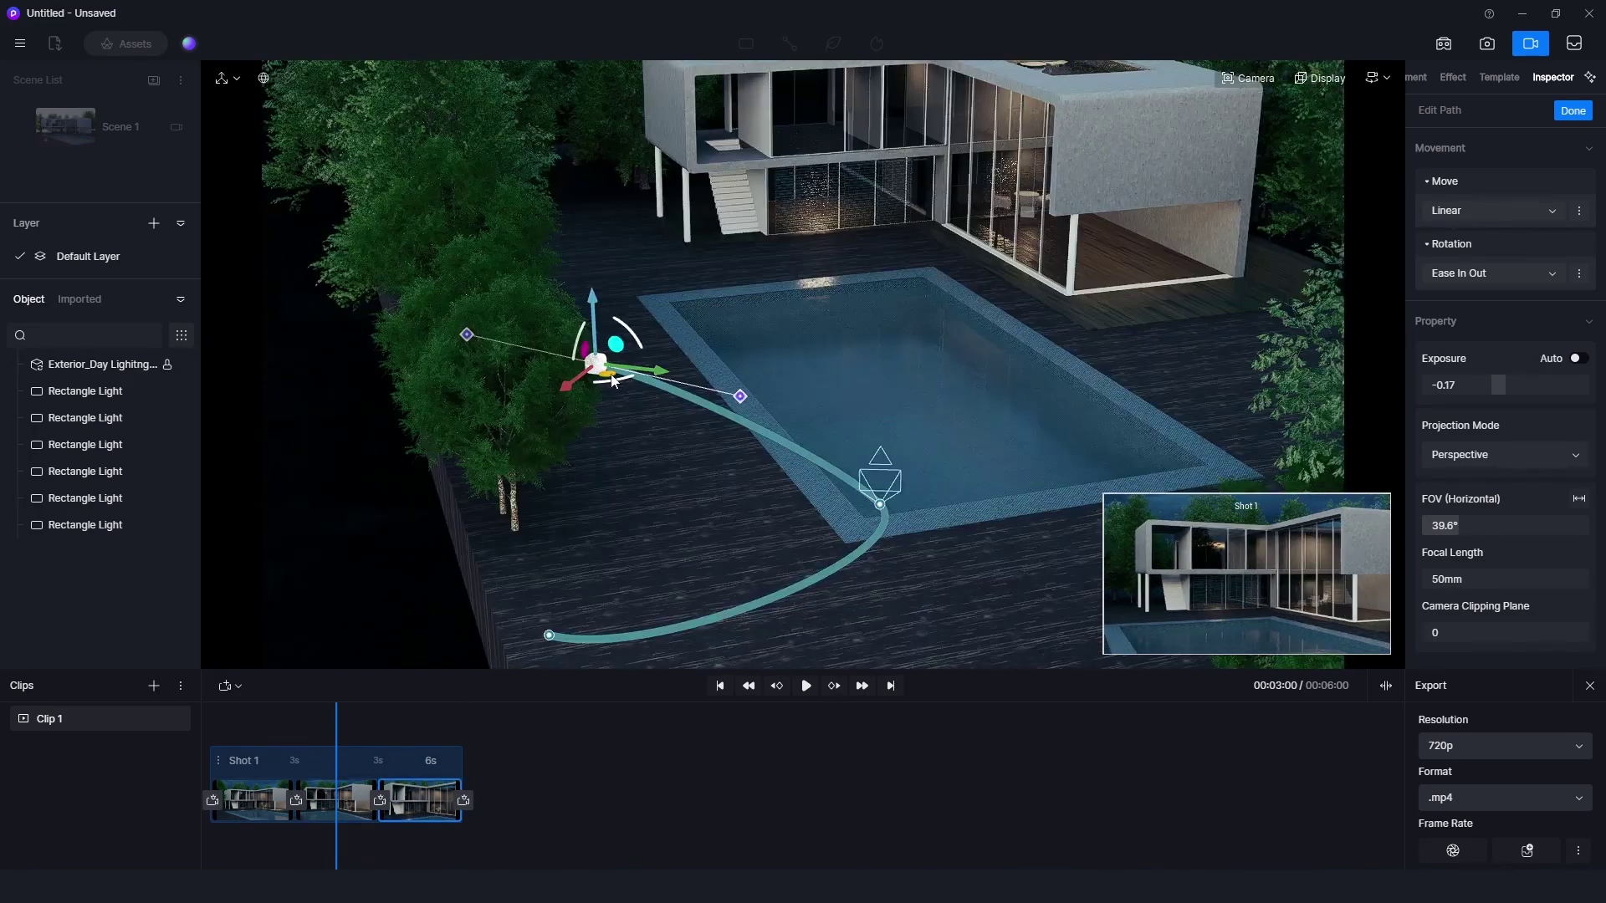
{"action": "left_click_drag", "start_coordinate": [608, 373], "coordinate": [644, 324]}
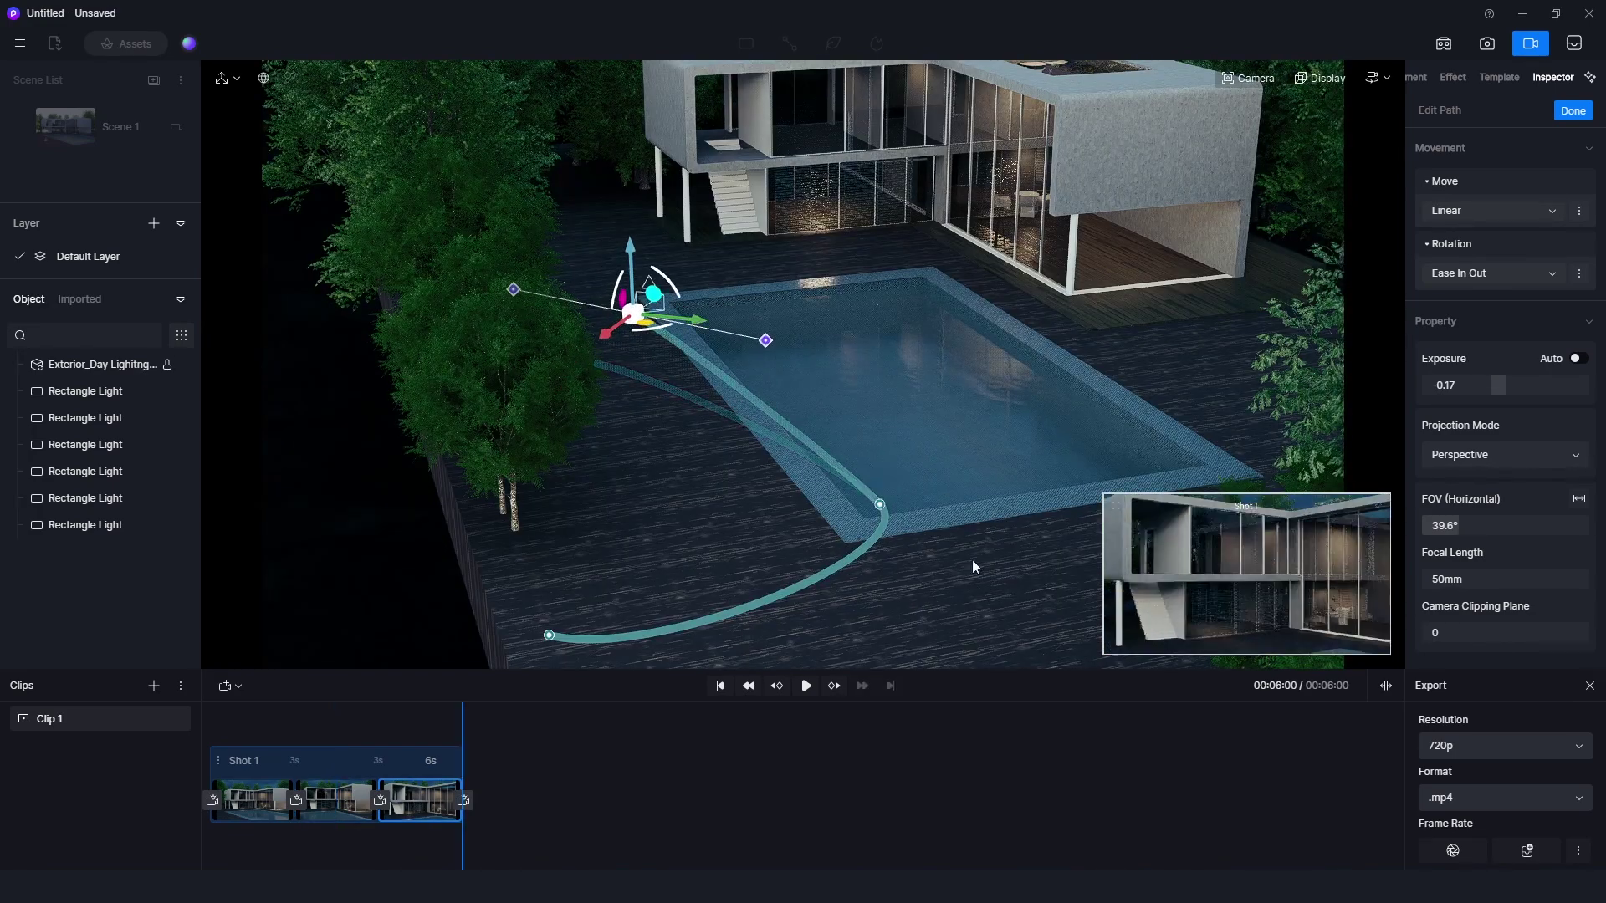
Reshape the camera path into a smooth S-curve by adjusting the curve handles at its keyframes.
{"action": "left_click", "coordinate": [881, 504]}
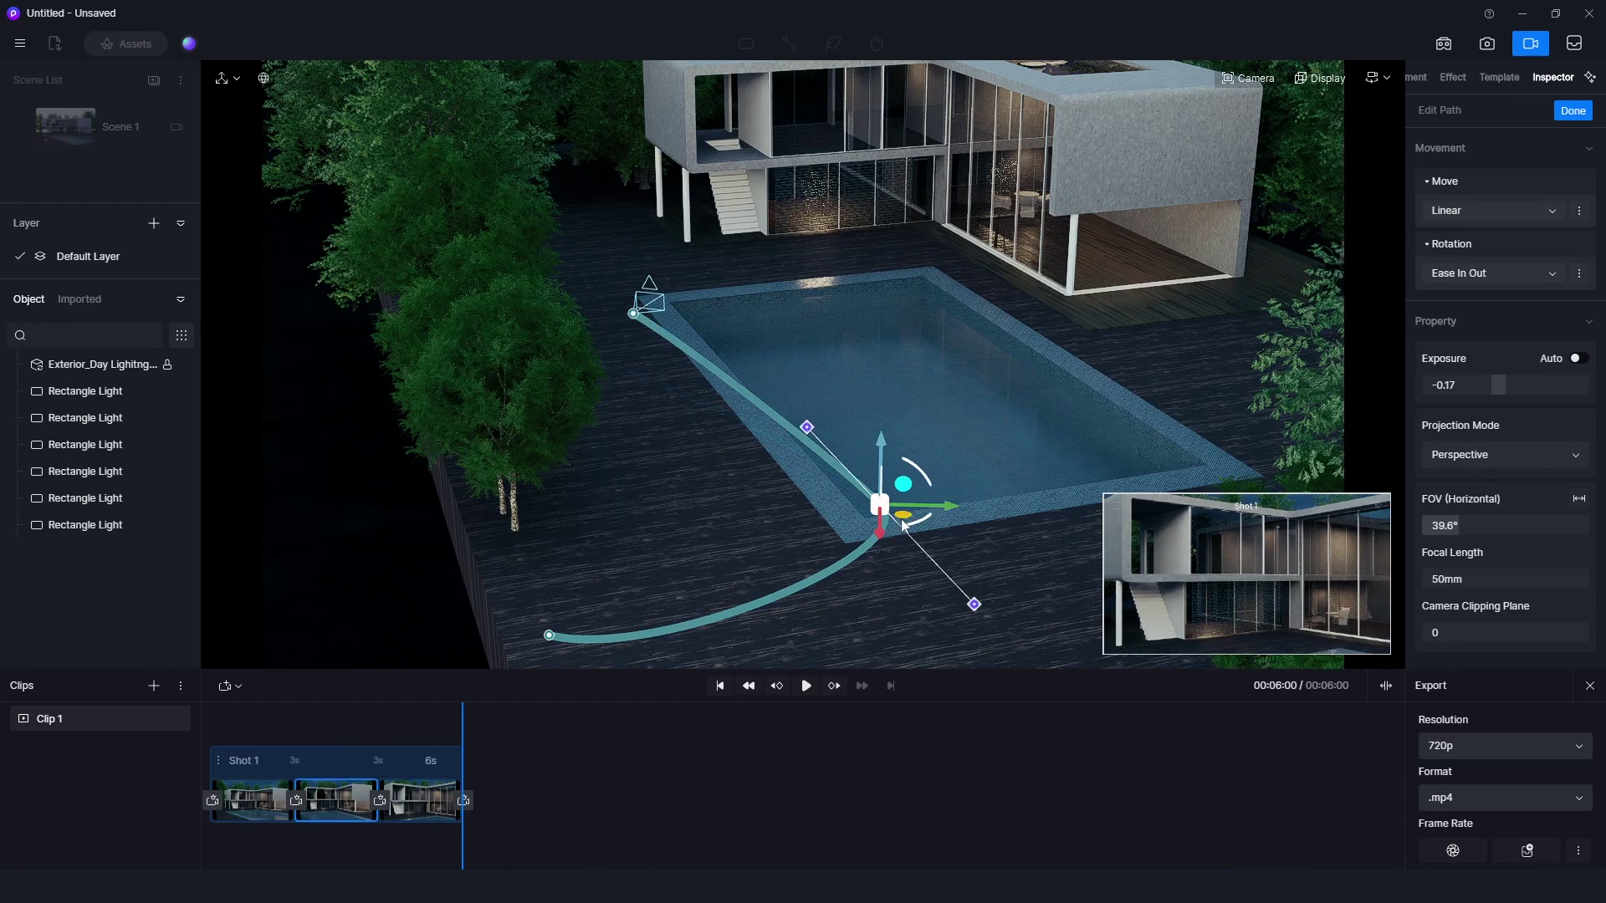
{"action": "left_click", "coordinate": [974, 604]}
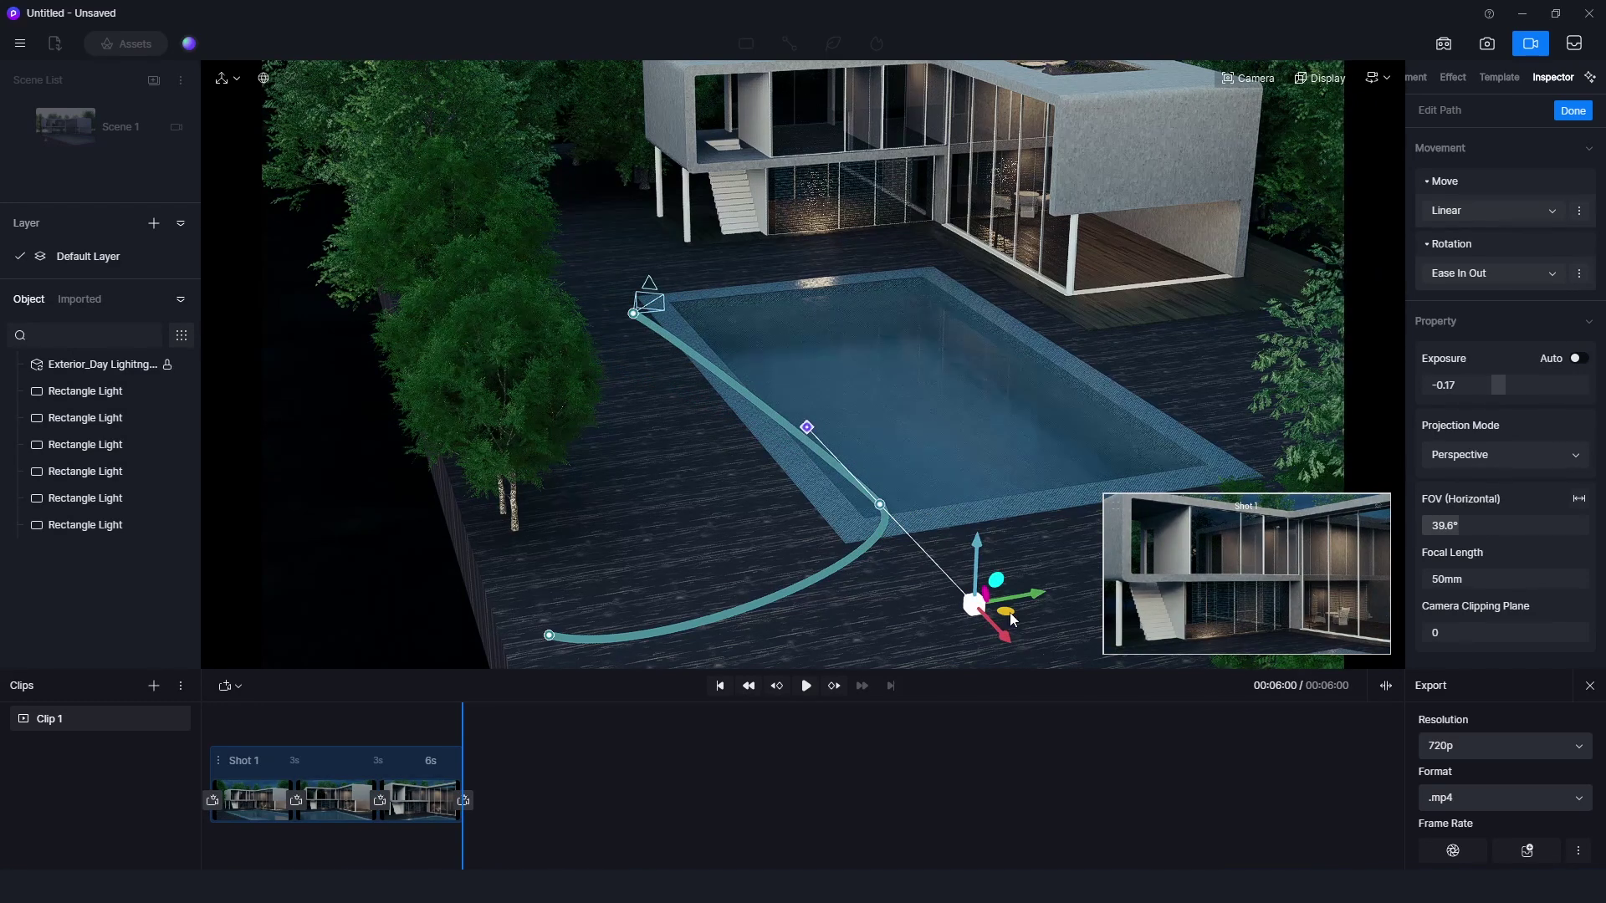
{"action": "left_click_drag", "start_coordinate": [984, 618], "coordinate": [748, 617]}
{"action": "mouse_move", "coordinate": [805, 672]}
{"action": "left_mouse_down"}
{"action": "mouse_move", "coordinate": [1008, 660]}
{"action": "mouse_move", "coordinate": [834, 657]}
{"action": "left_mouse_up"}
{"action": "left_click", "coordinate": [635, 314]}
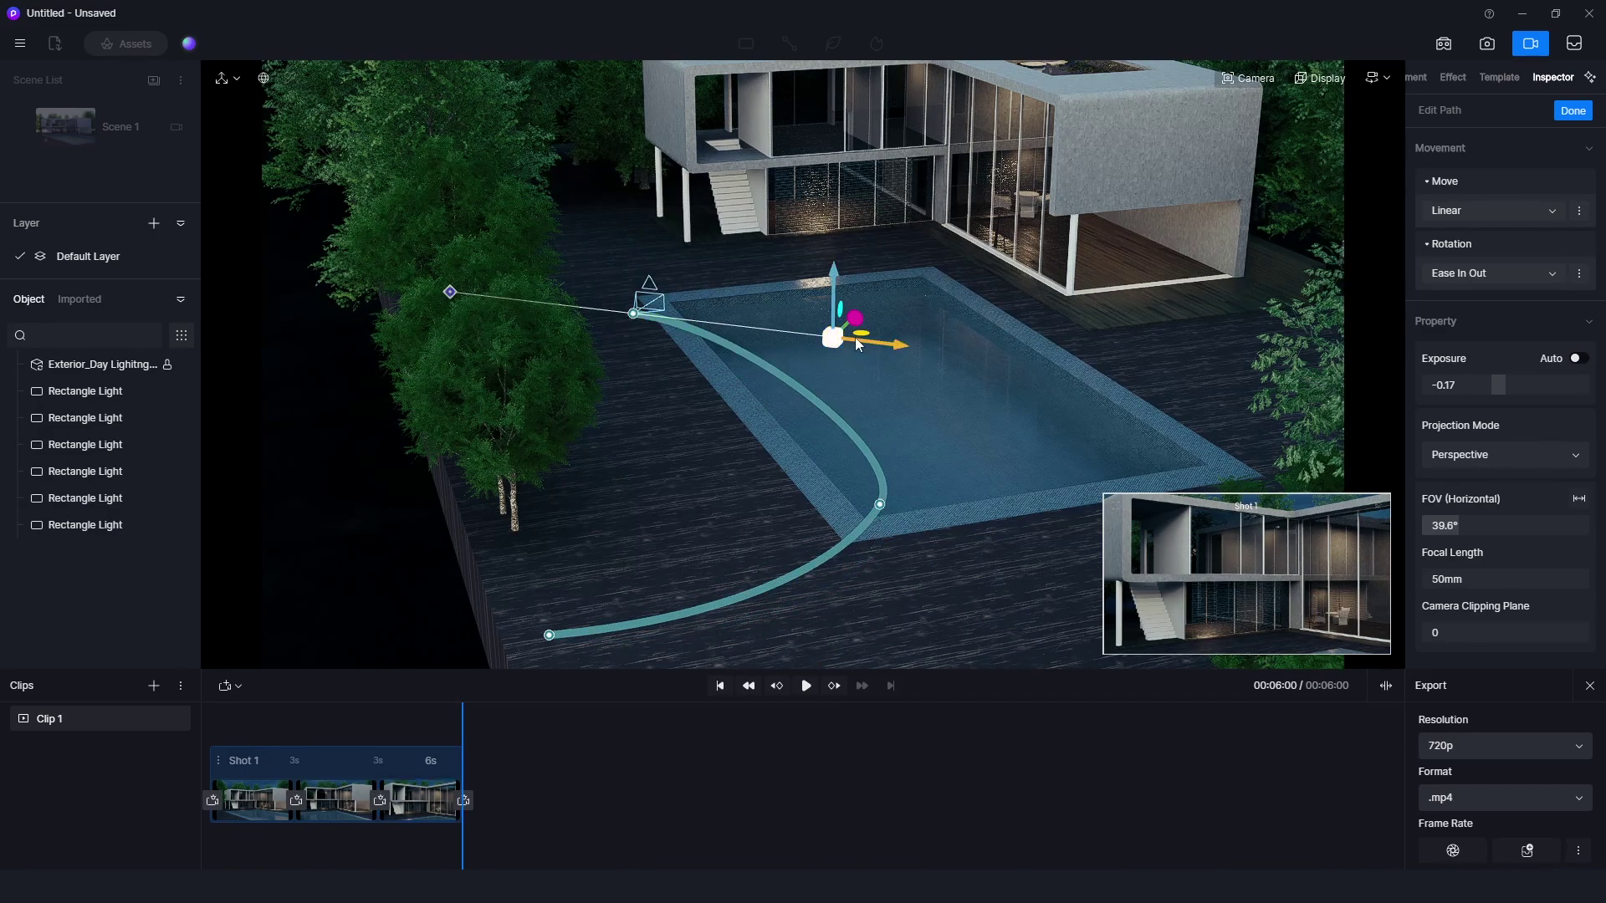
{"action": "left_click_drag", "start_coordinate": [864, 337], "coordinate": [653, 390]}
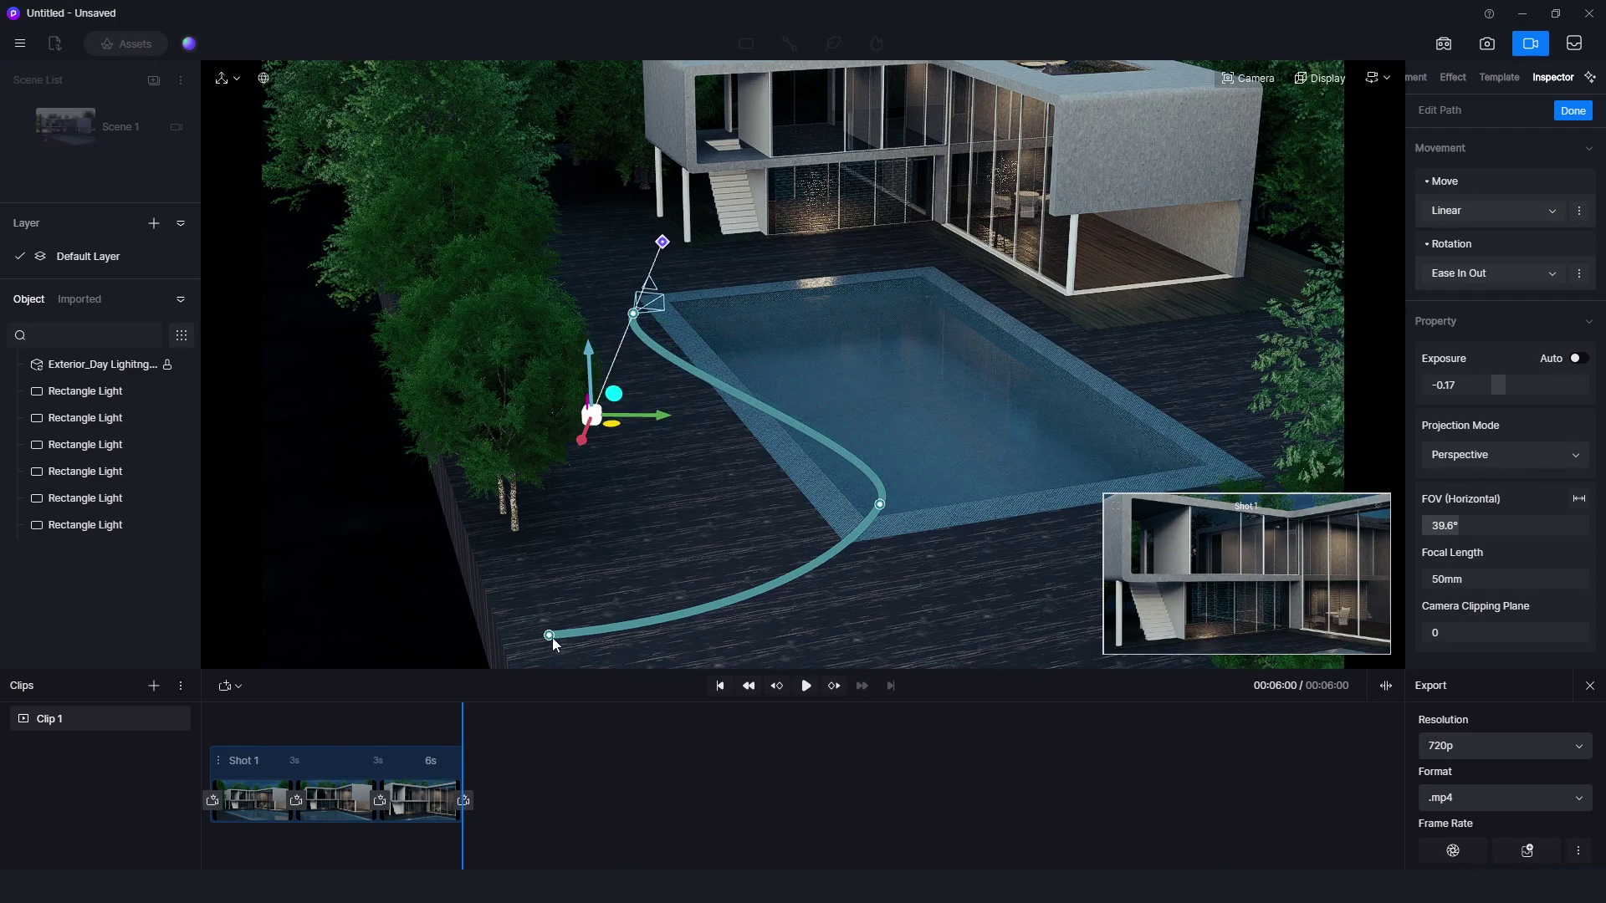
{"action": "right_click_drag", "start_coordinate": [731, 468], "coordinate": [736, 512]}
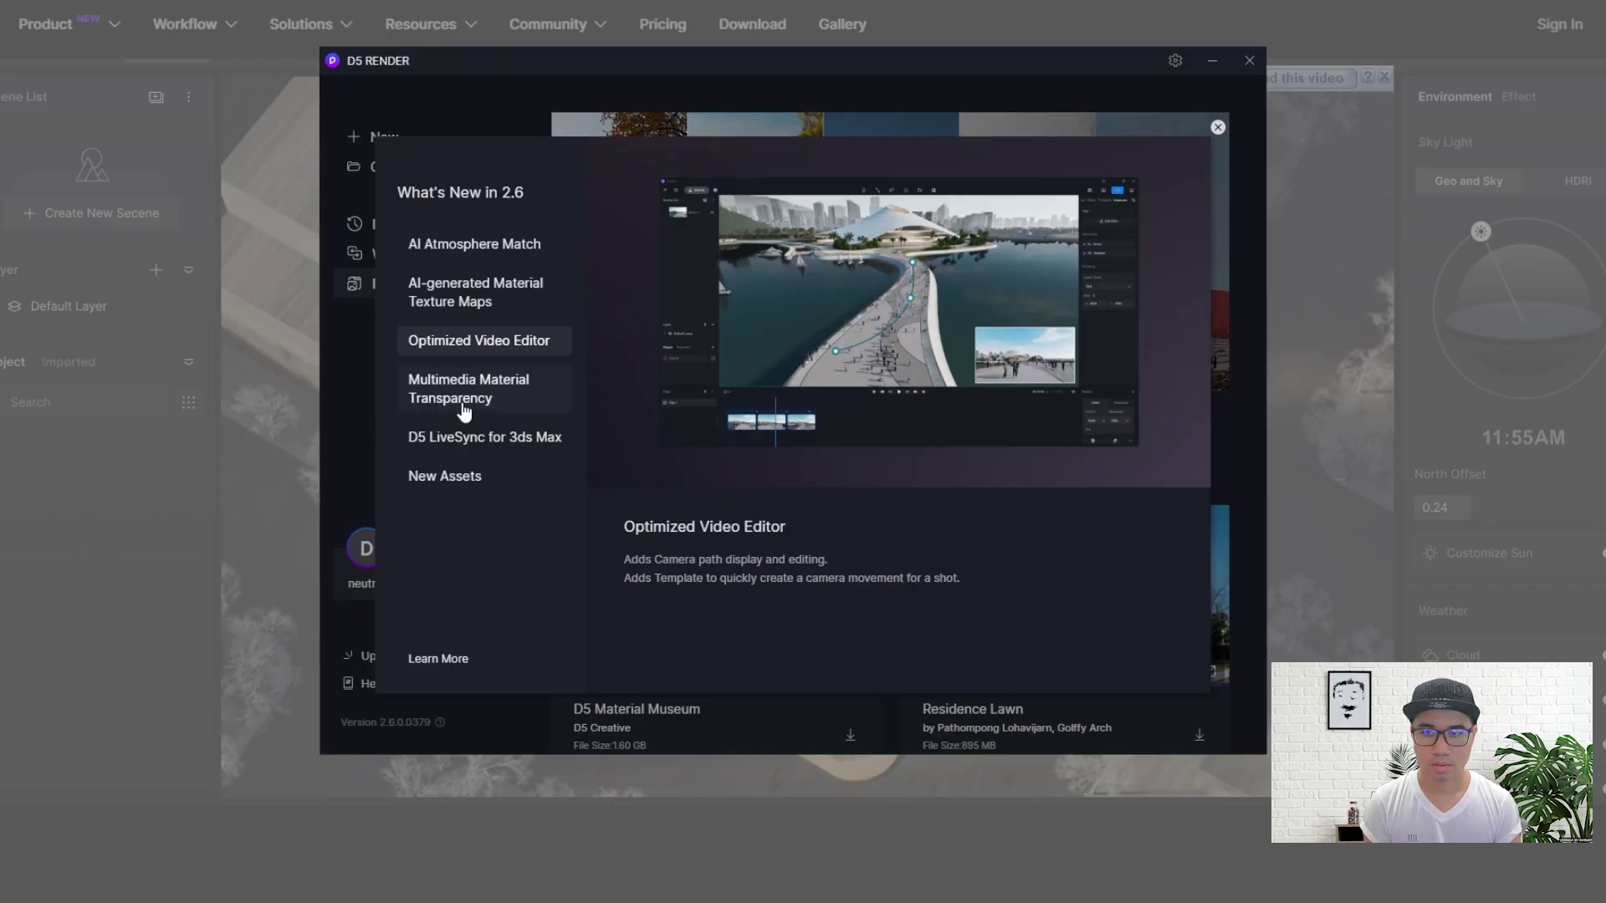
Apply the Multimedia template to the wall screen's material in the living room and load a video file into it.
{"action": "left_click", "coordinate": [465, 400]}
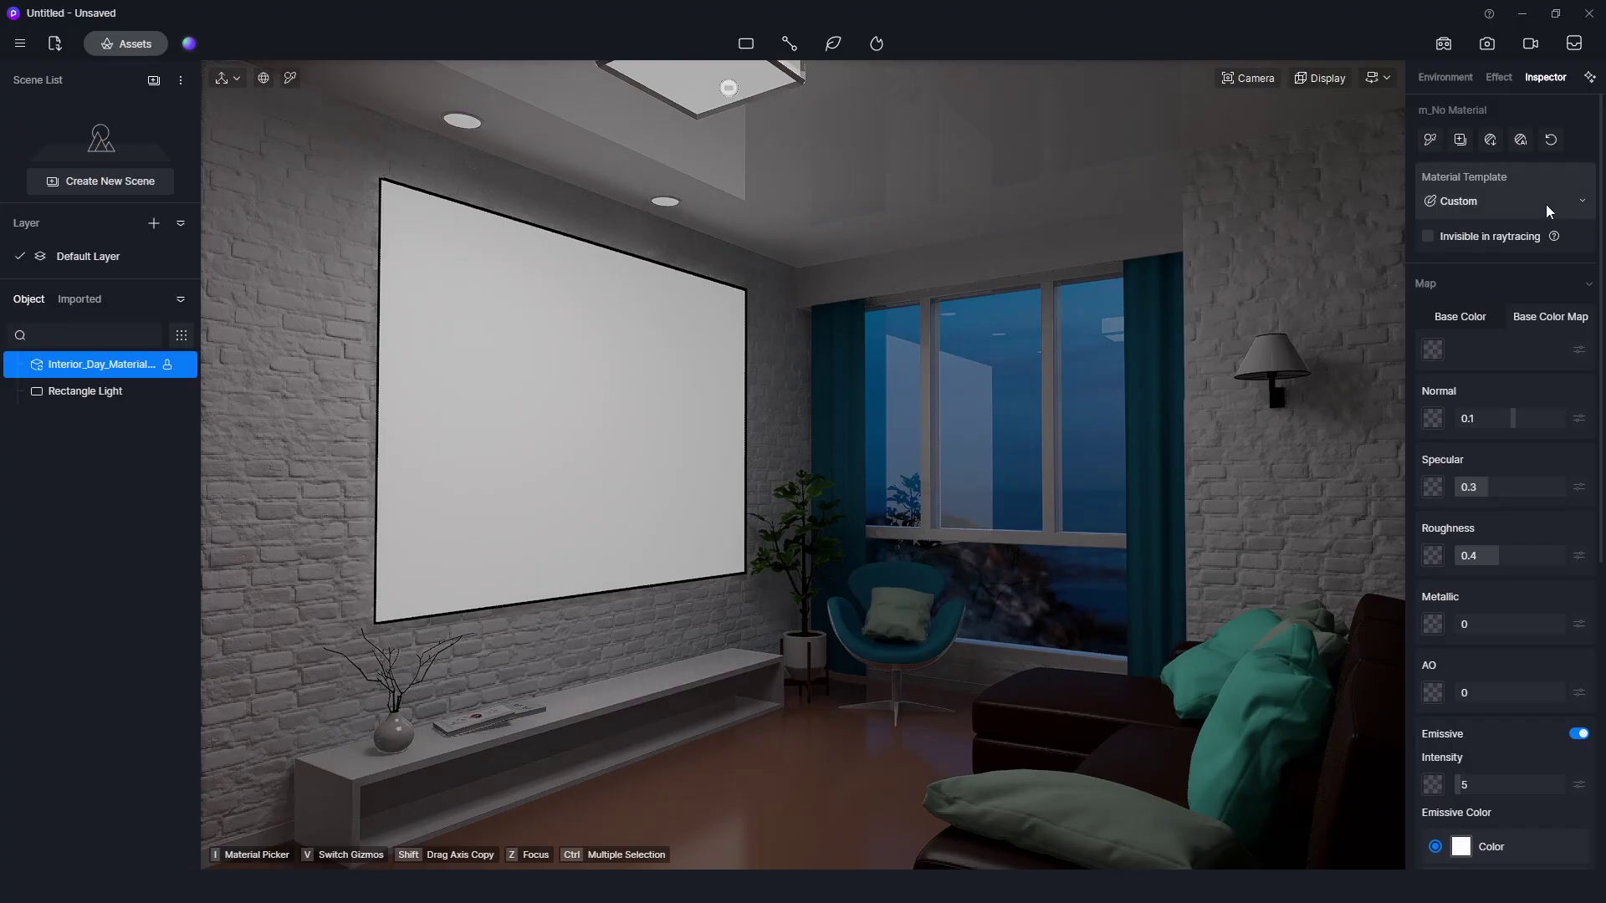
{"action": "left_click", "coordinate": [1546, 204]}
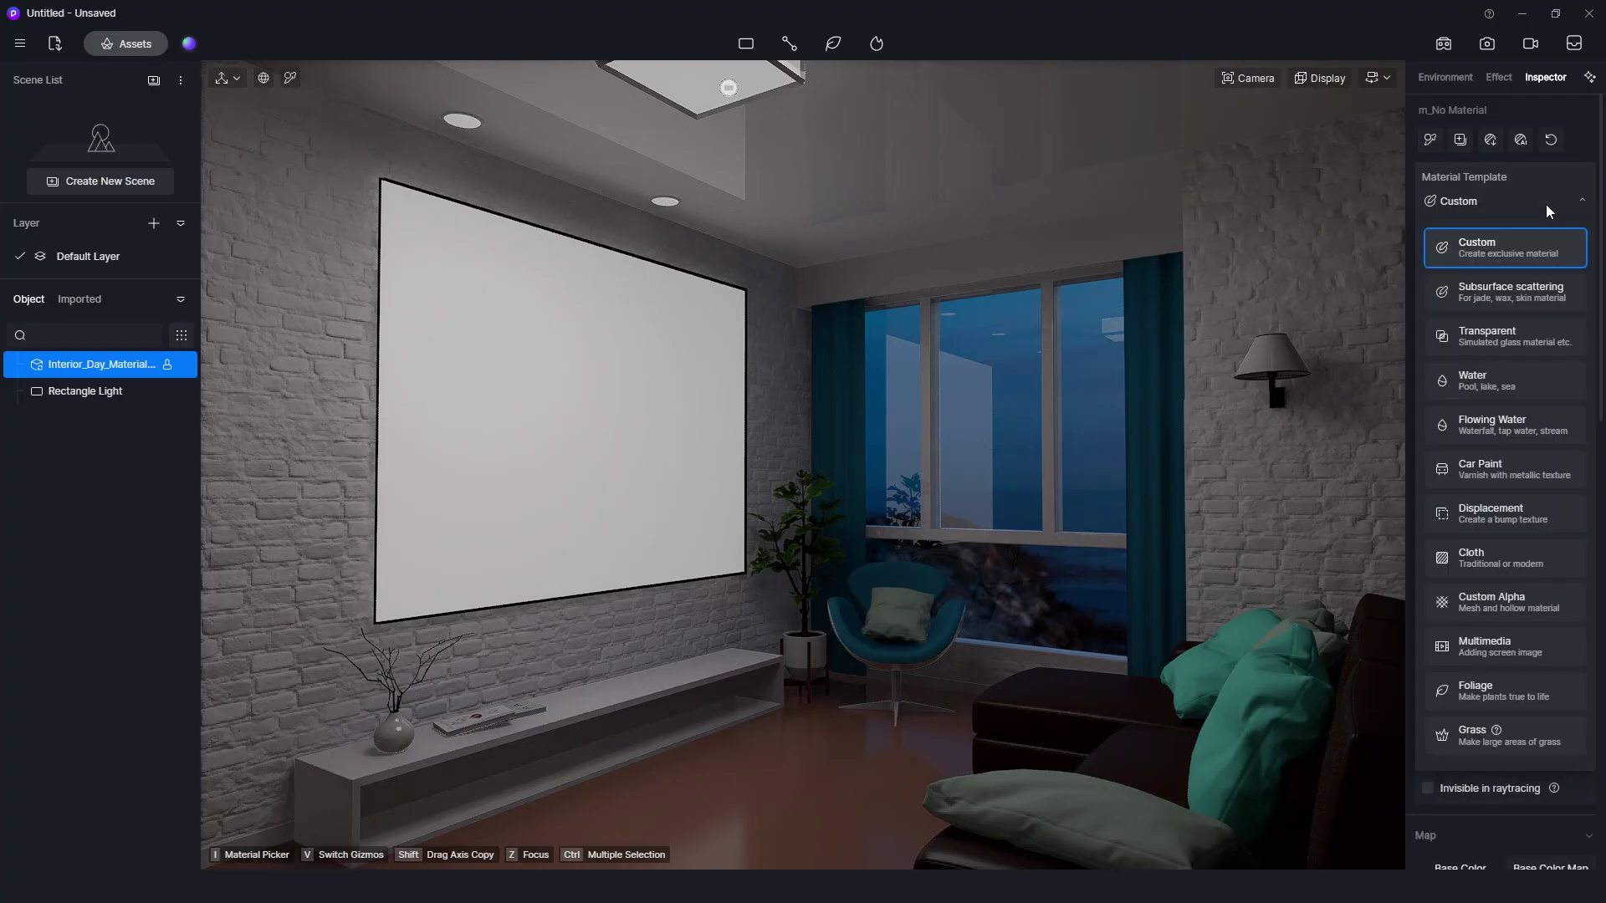
{"action": "left_click", "coordinate": [1524, 652]}
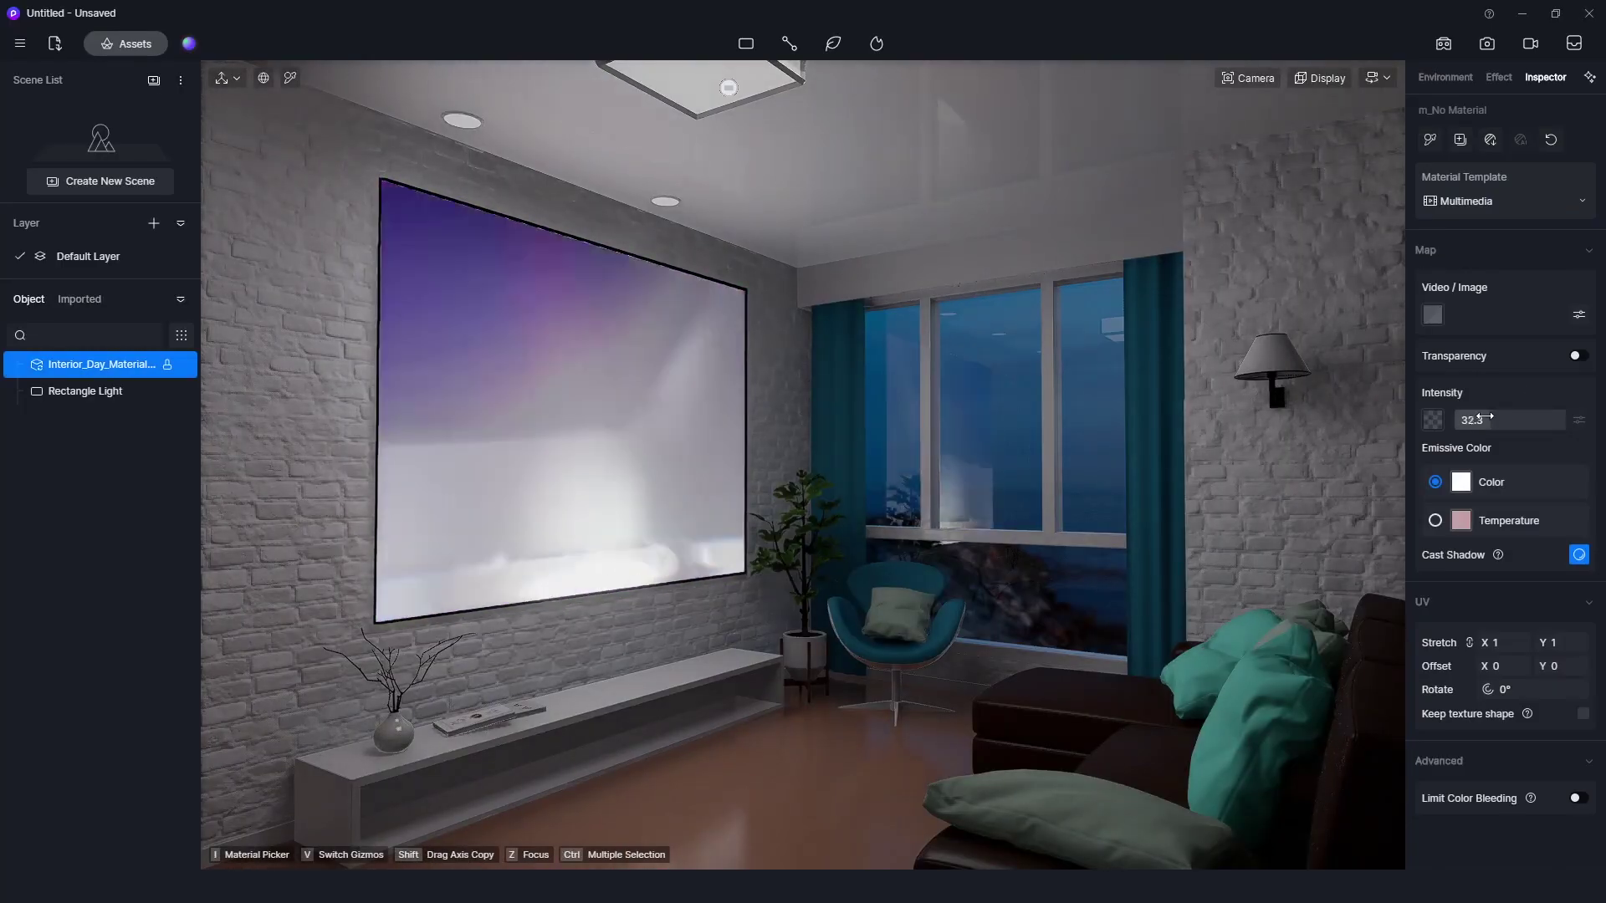
Set the screen material's intensity to 45.9 and enable its transparency at 0.28.
{"action": "left_click_drag", "start_coordinate": [1485, 417], "coordinate": [1506, 428]}
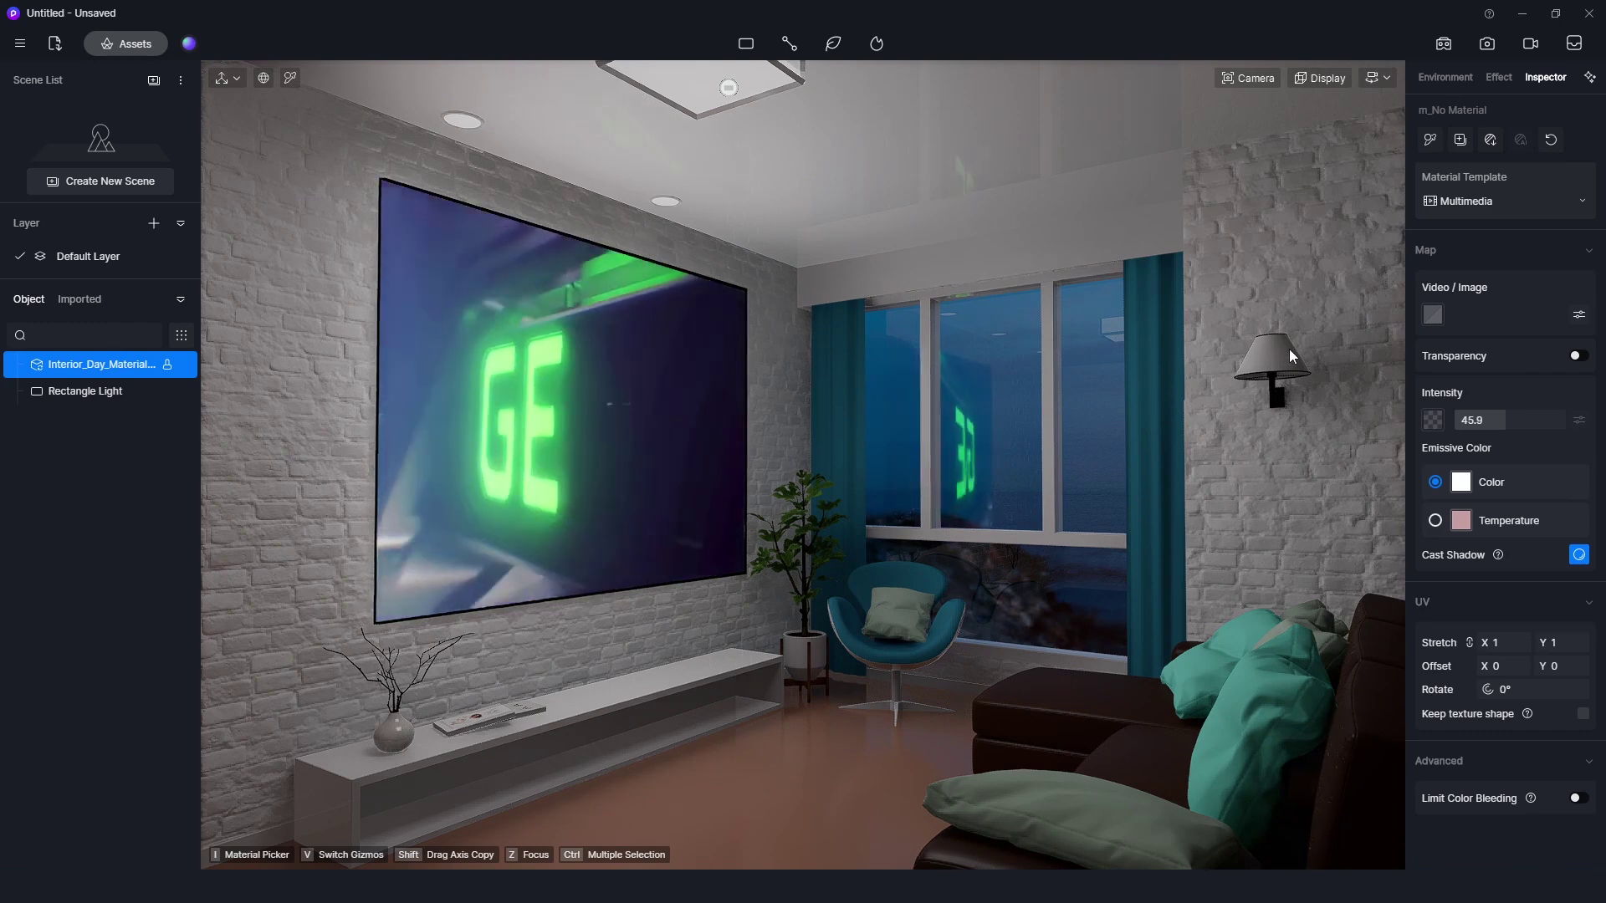
{"action": "left_click", "coordinate": [1581, 356]}
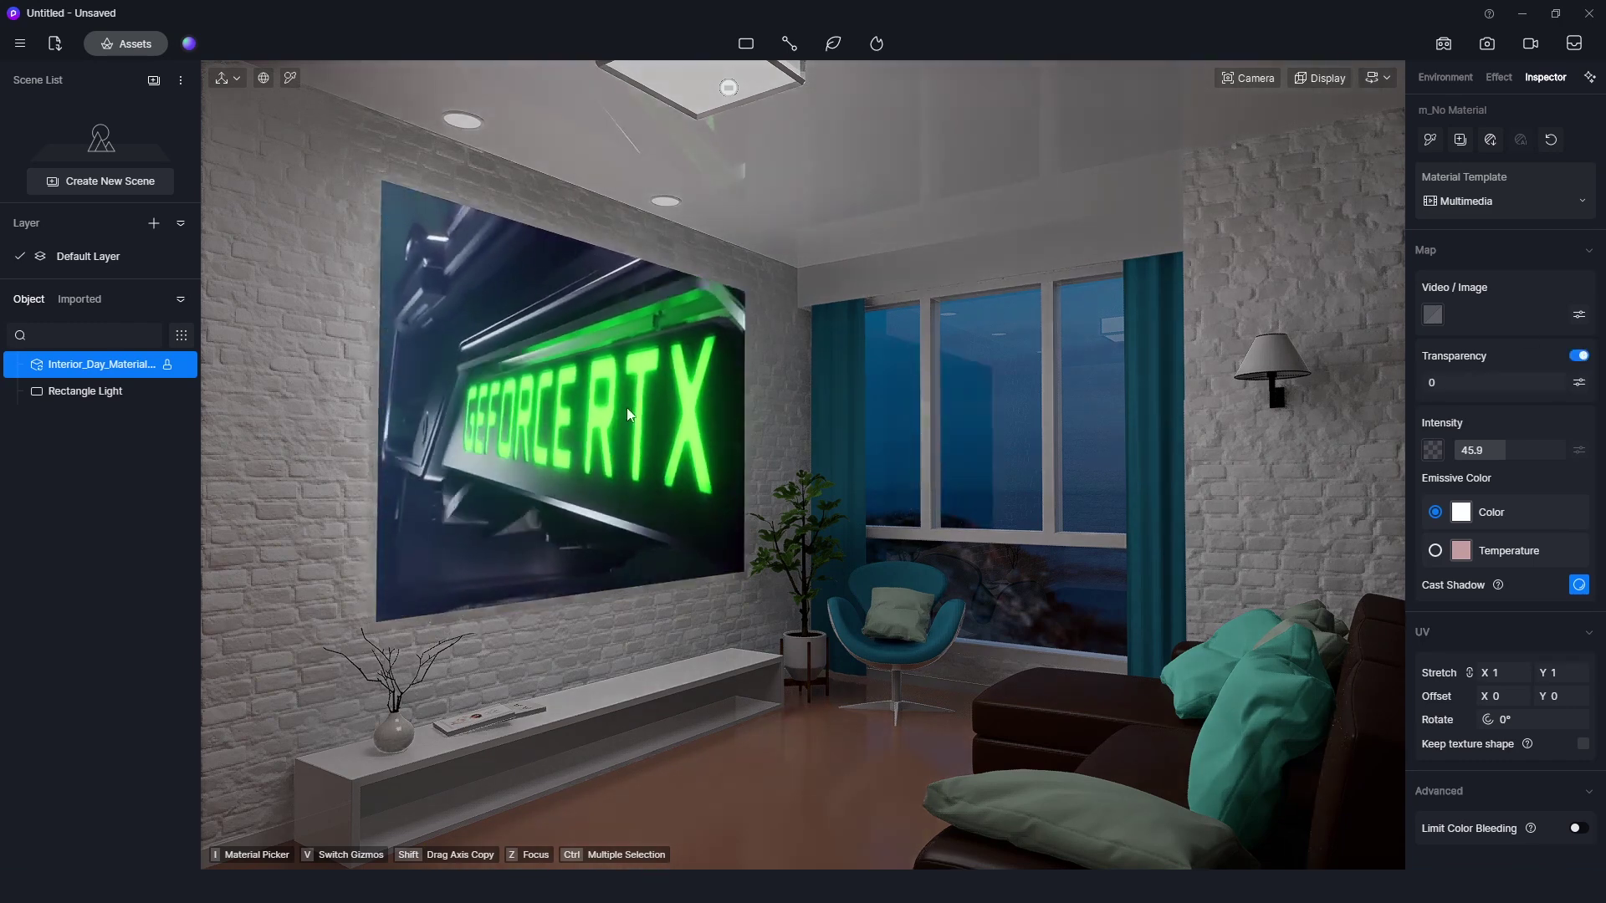
{"action": "mouse_move", "coordinate": [1440, 383]}
{"action": "left_mouse_down"}
{"action": "mouse_move", "coordinate": [1477, 385]}
{"action": "mouse_move", "coordinate": [1450, 384]}
{"action": "mouse_move", "coordinate": [1463, 386]}
{"action": "left_mouse_up"}
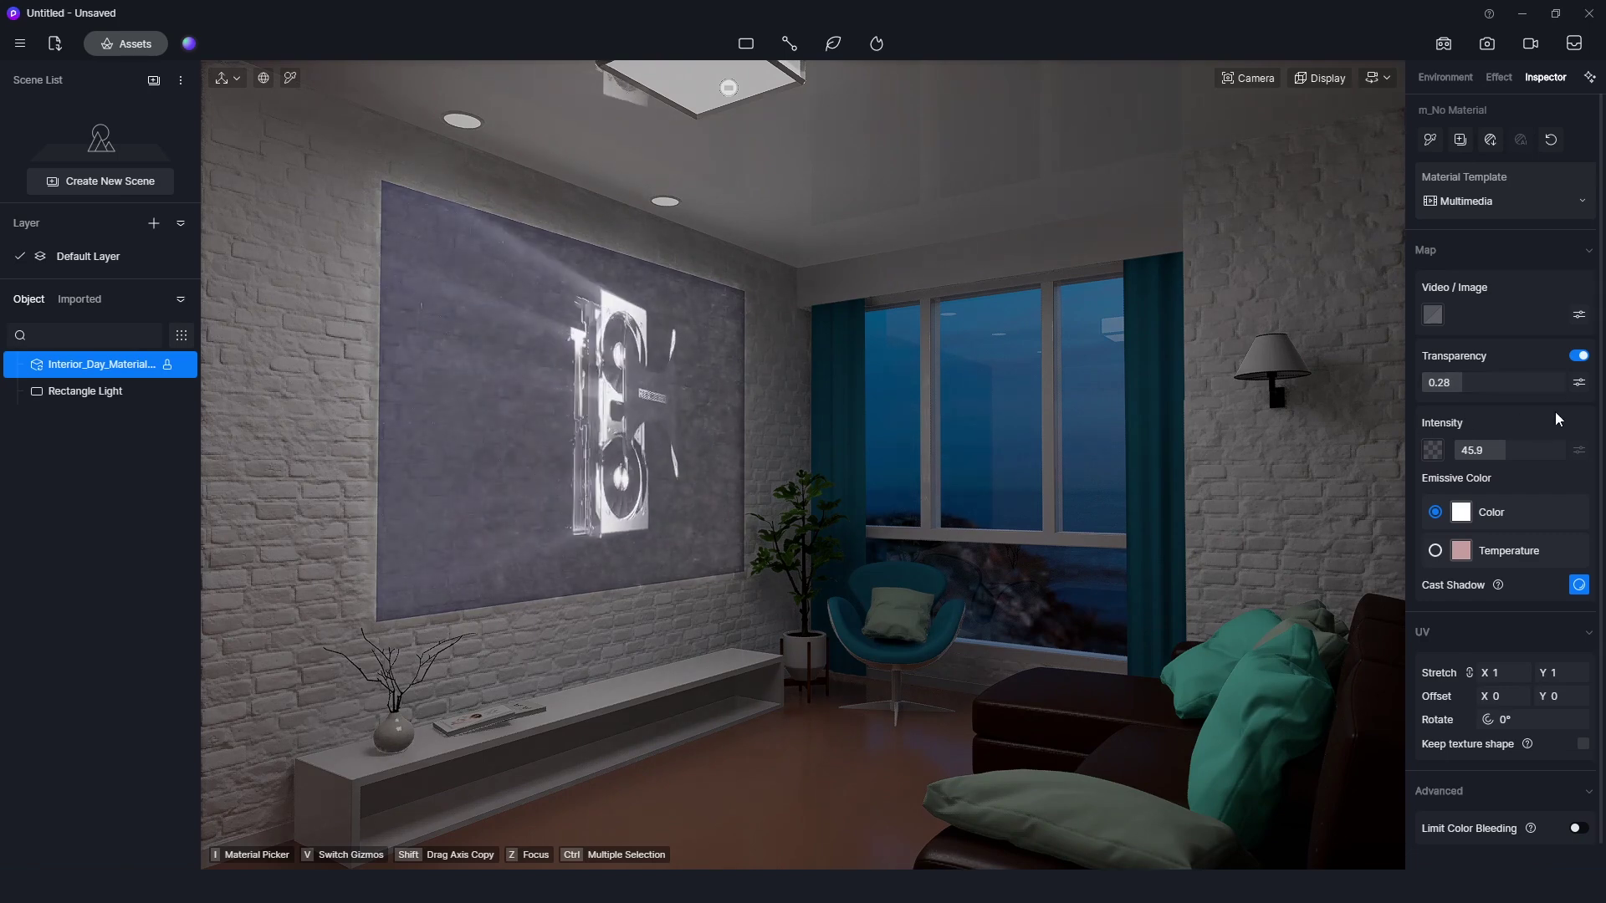
Try Global Matte for the screen material's transparency with a value of 0.29.
{"action": "left_click", "coordinate": [1581, 383]}
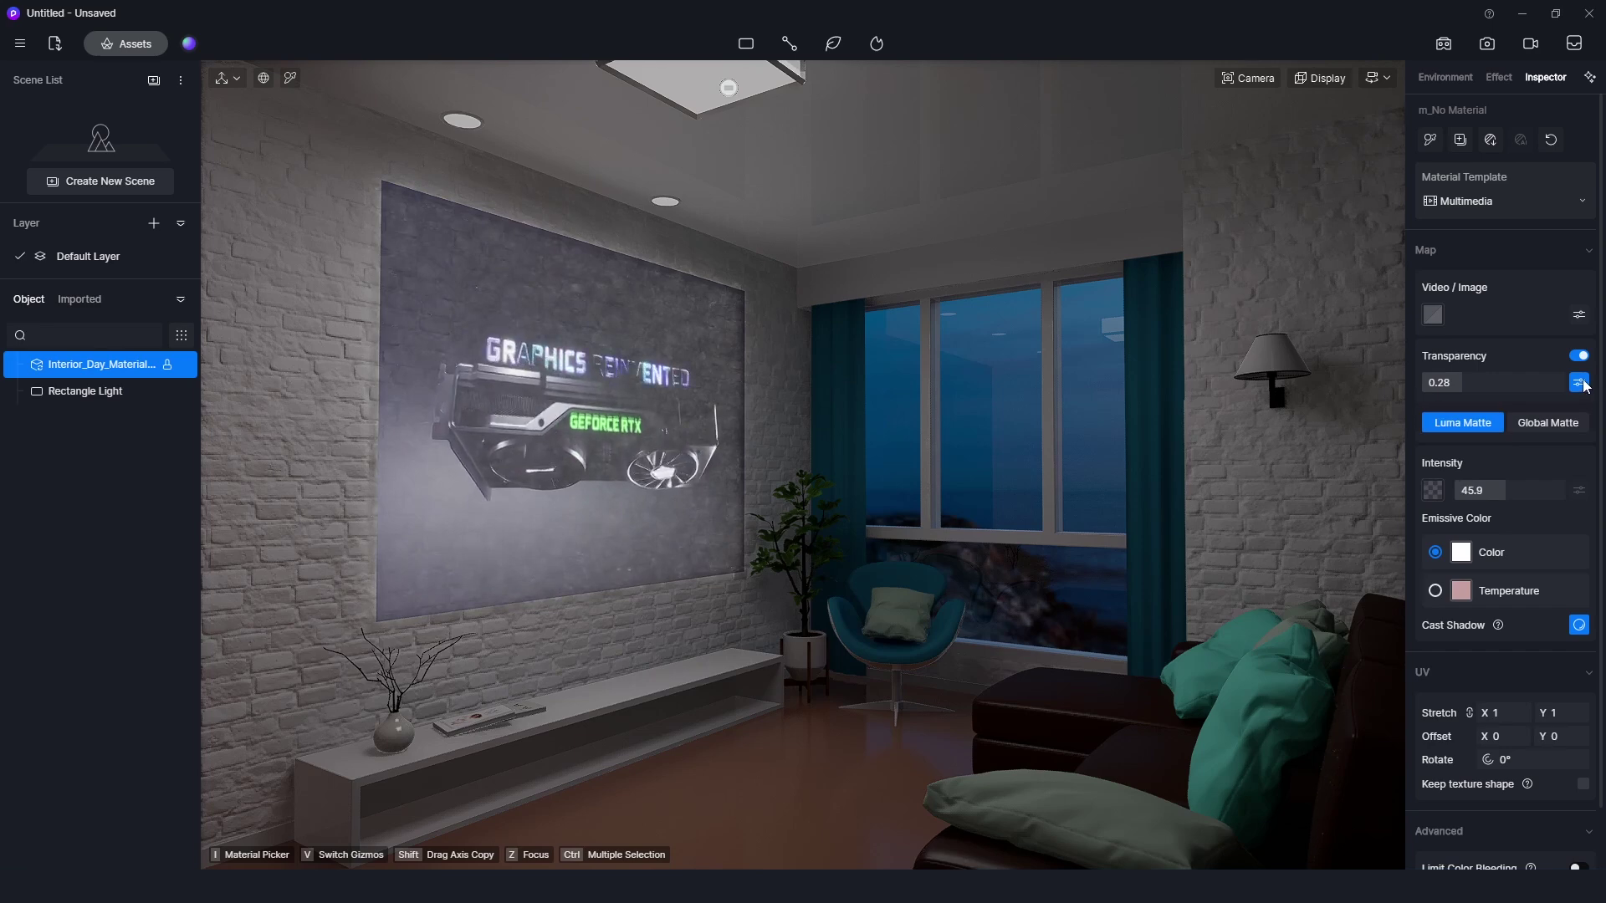
{"action": "left_click", "coordinate": [1580, 383]}
{"action": "left_click", "coordinate": [1581, 383]}
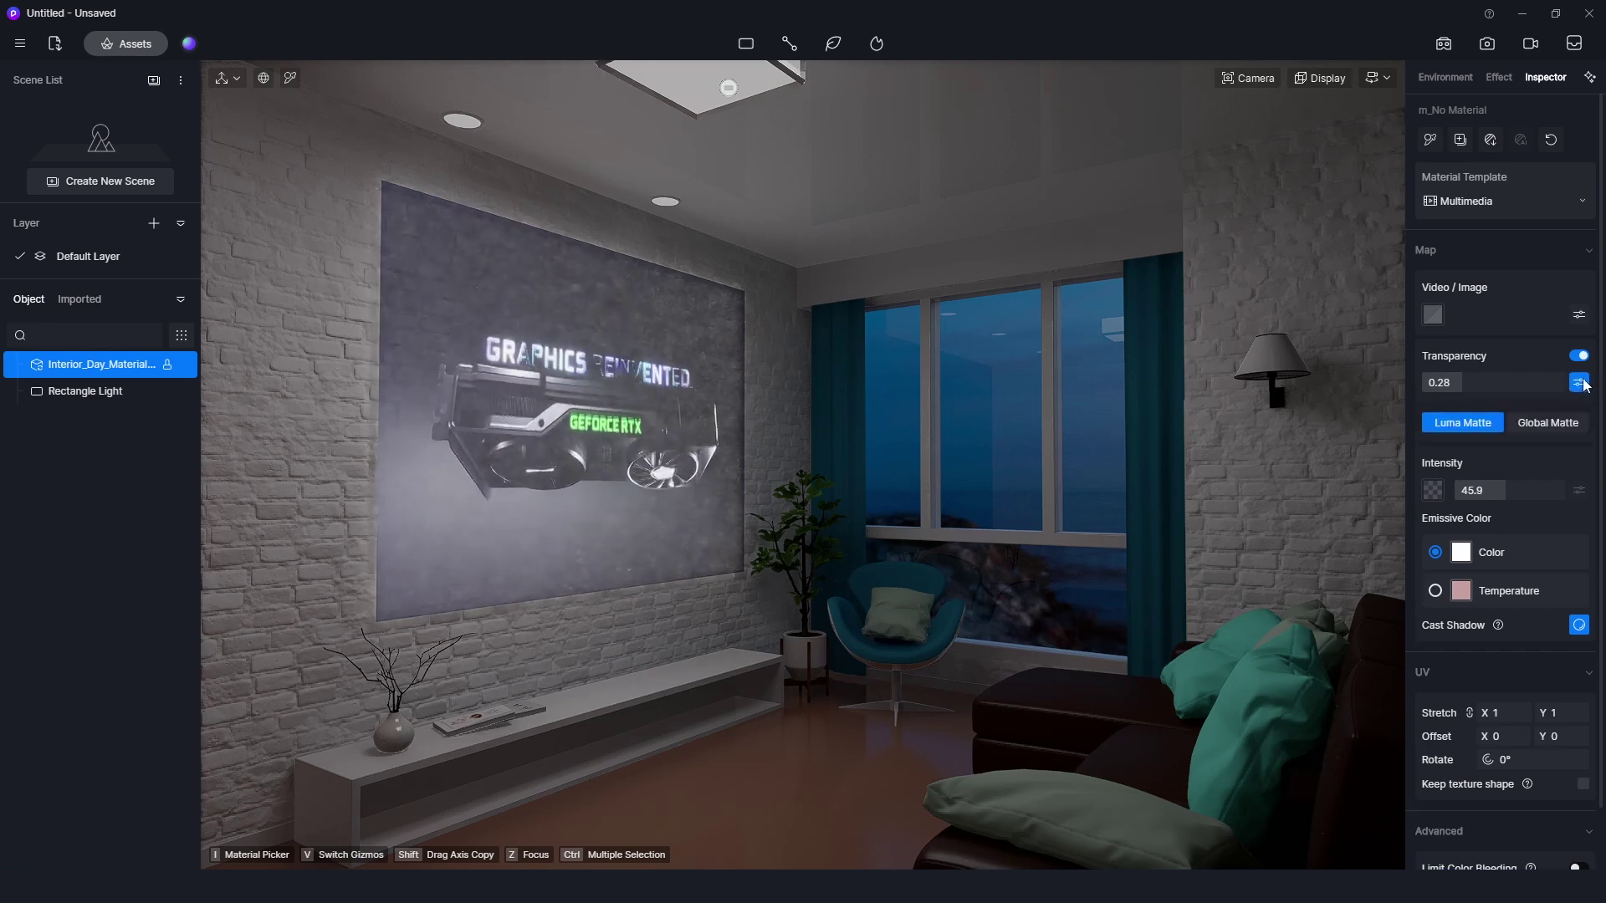
{"action": "left_click", "coordinate": [1556, 424]}
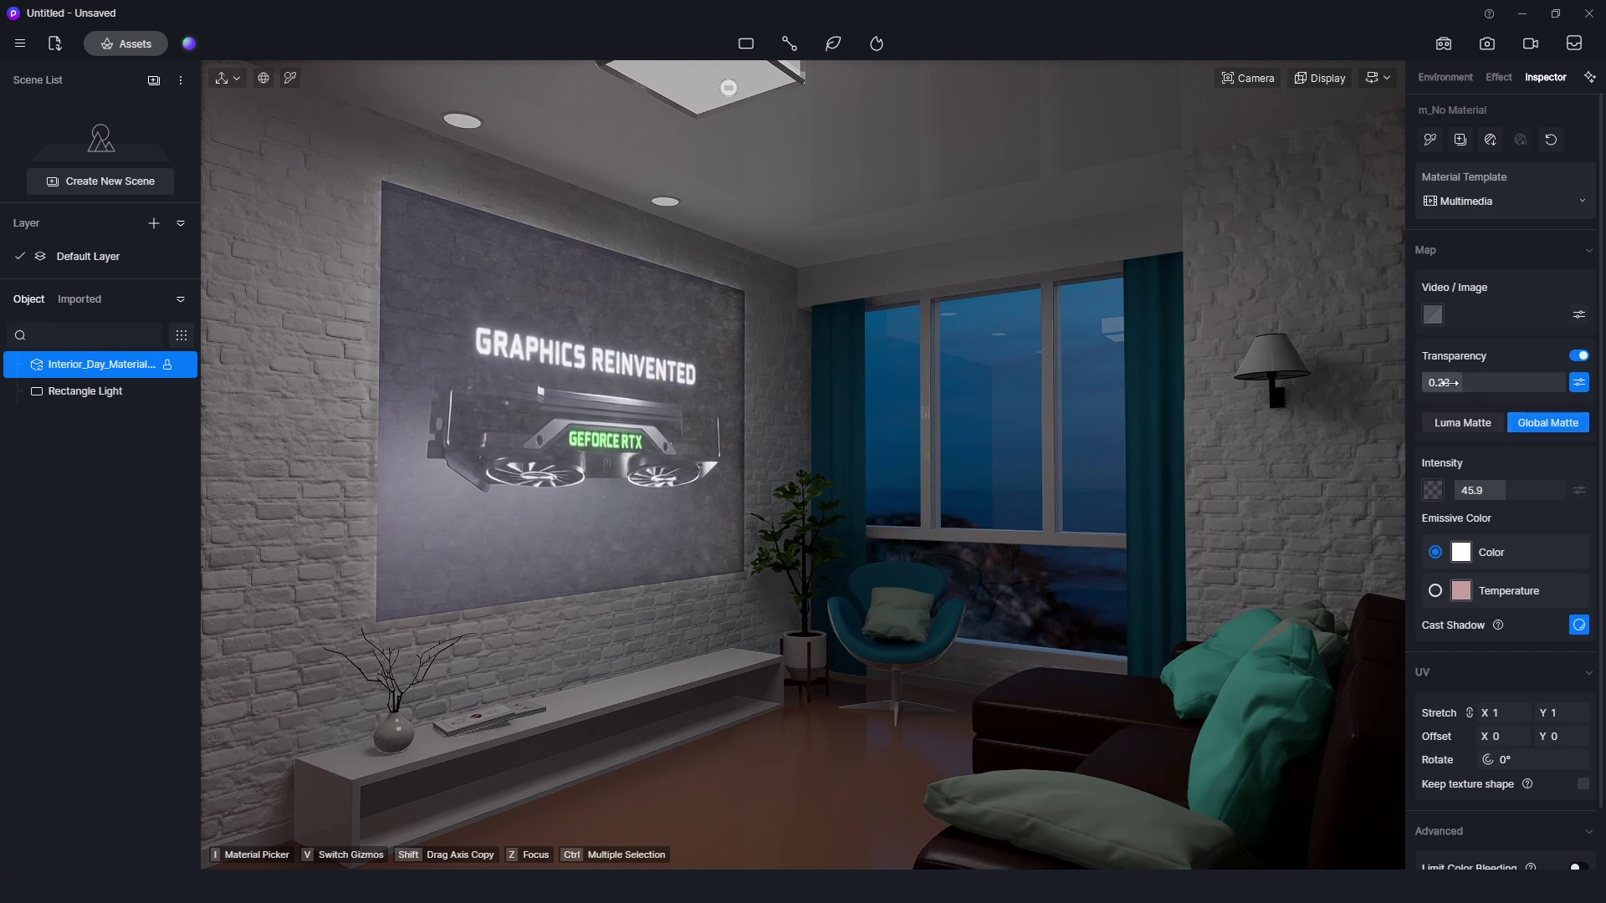
{"action": "mouse_move", "coordinate": [1462, 383]}
{"action": "left_mouse_down"}
{"action": "mouse_move", "coordinate": [1425, 381]}
{"action": "mouse_move", "coordinate": [1465, 378]}
{"action": "left_mouse_up"}
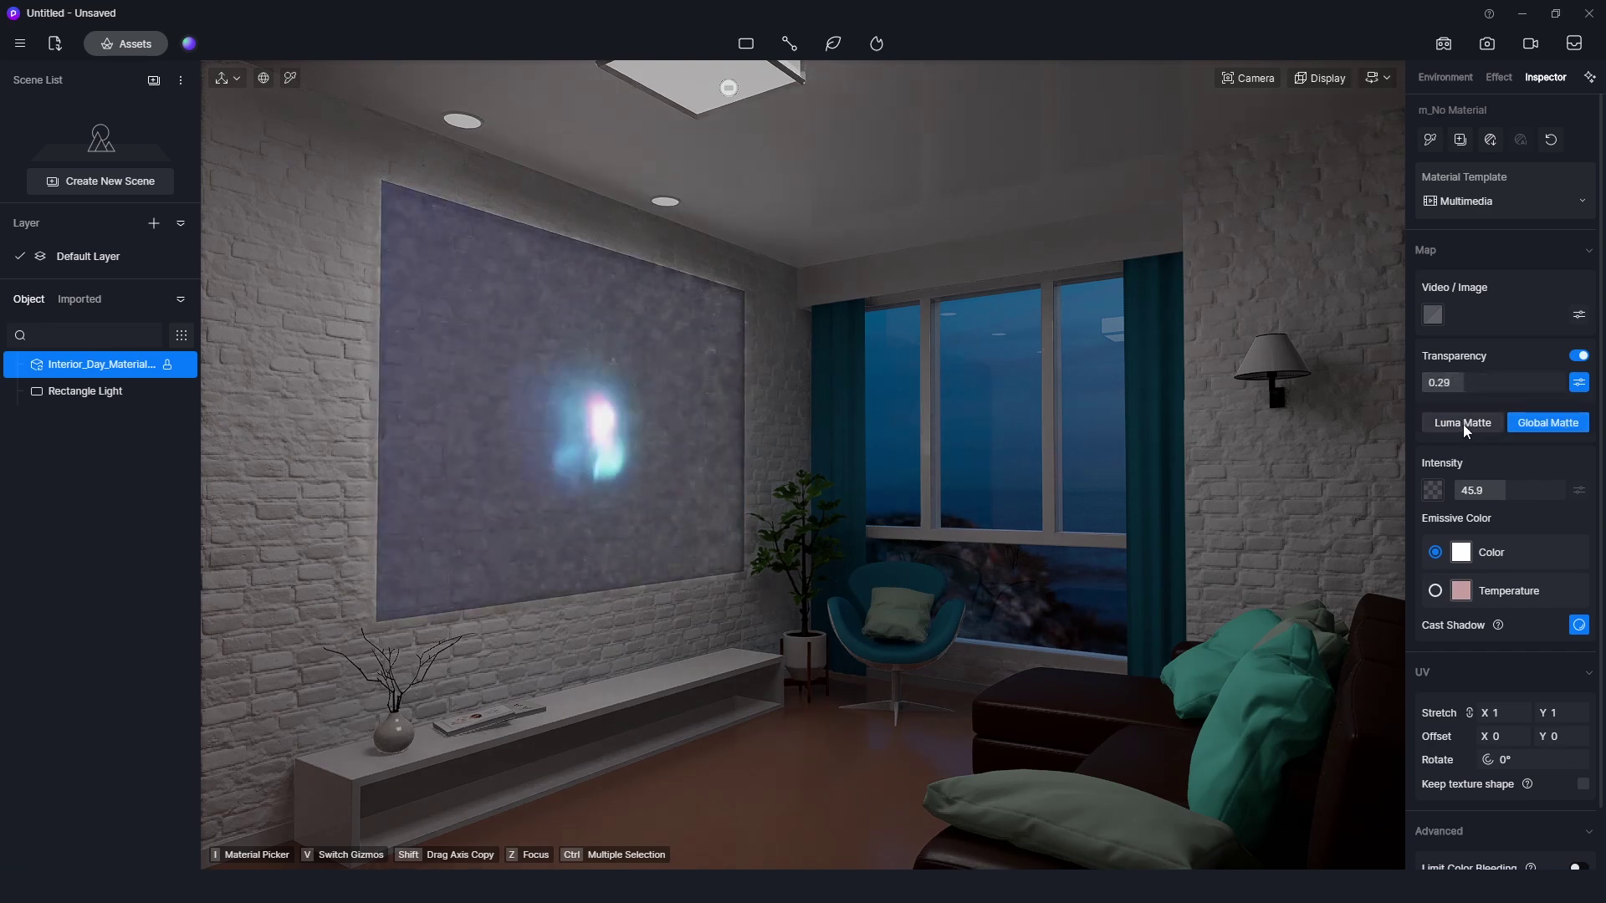
Switch the screen's transparency to Luma Matte at 0.44 and set the intensity to 46.6.
{"action": "left_click", "coordinate": [1463, 424]}
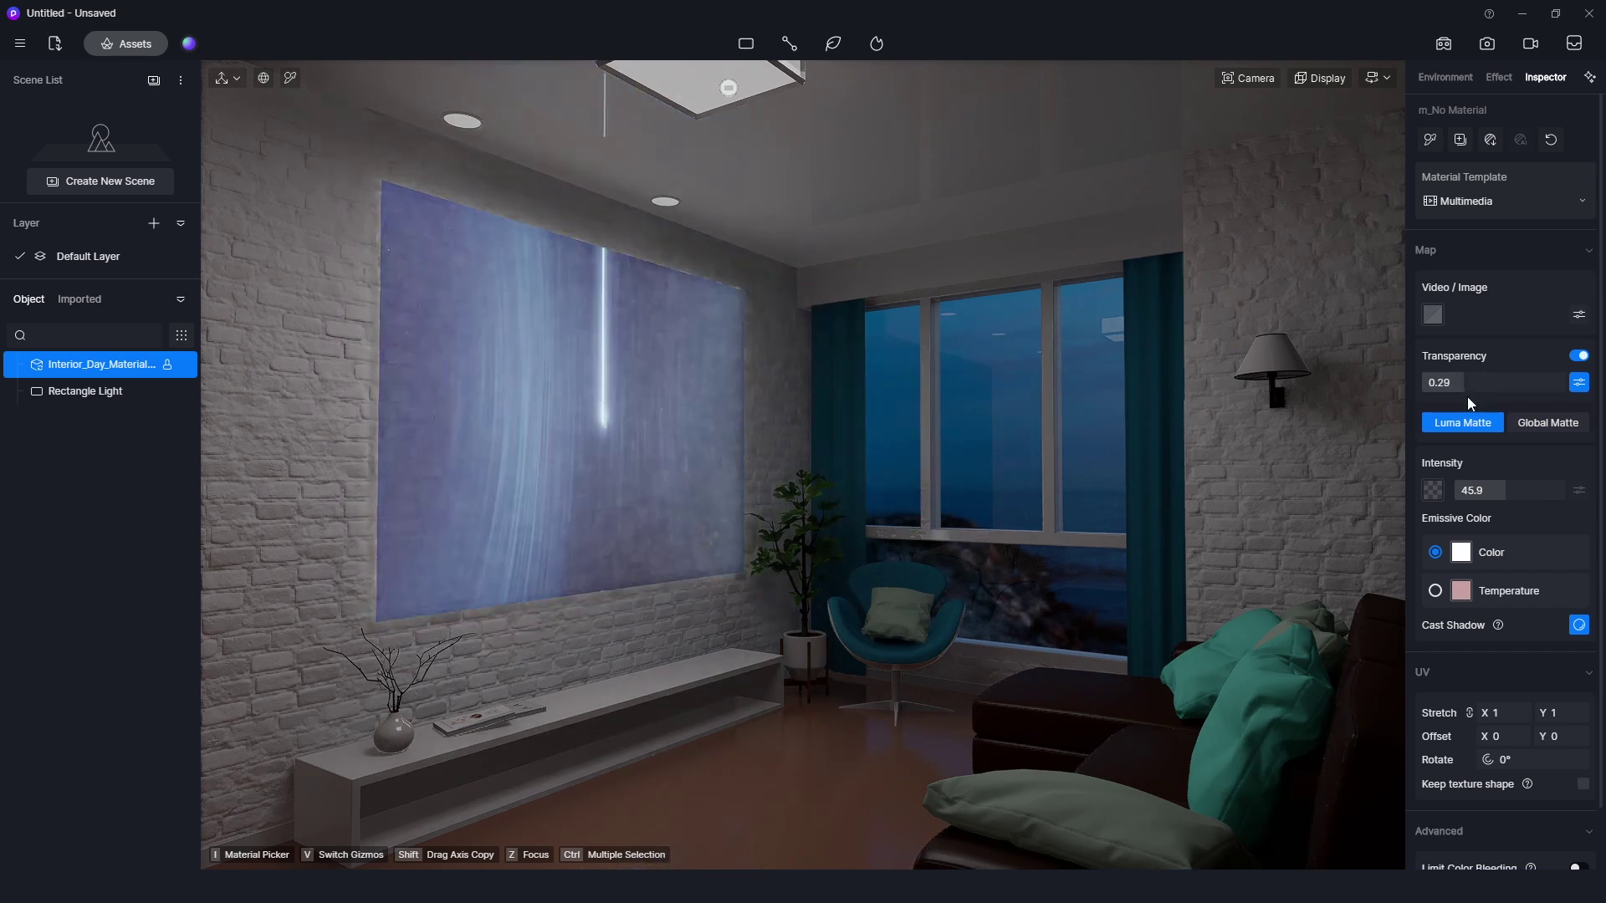
{"action": "mouse_move", "coordinate": [1460, 381]}
{"action": "left_mouse_down"}
{"action": "mouse_move", "coordinate": [1402, 380]}
{"action": "mouse_move", "coordinate": [1486, 382]}
{"action": "left_mouse_up"}
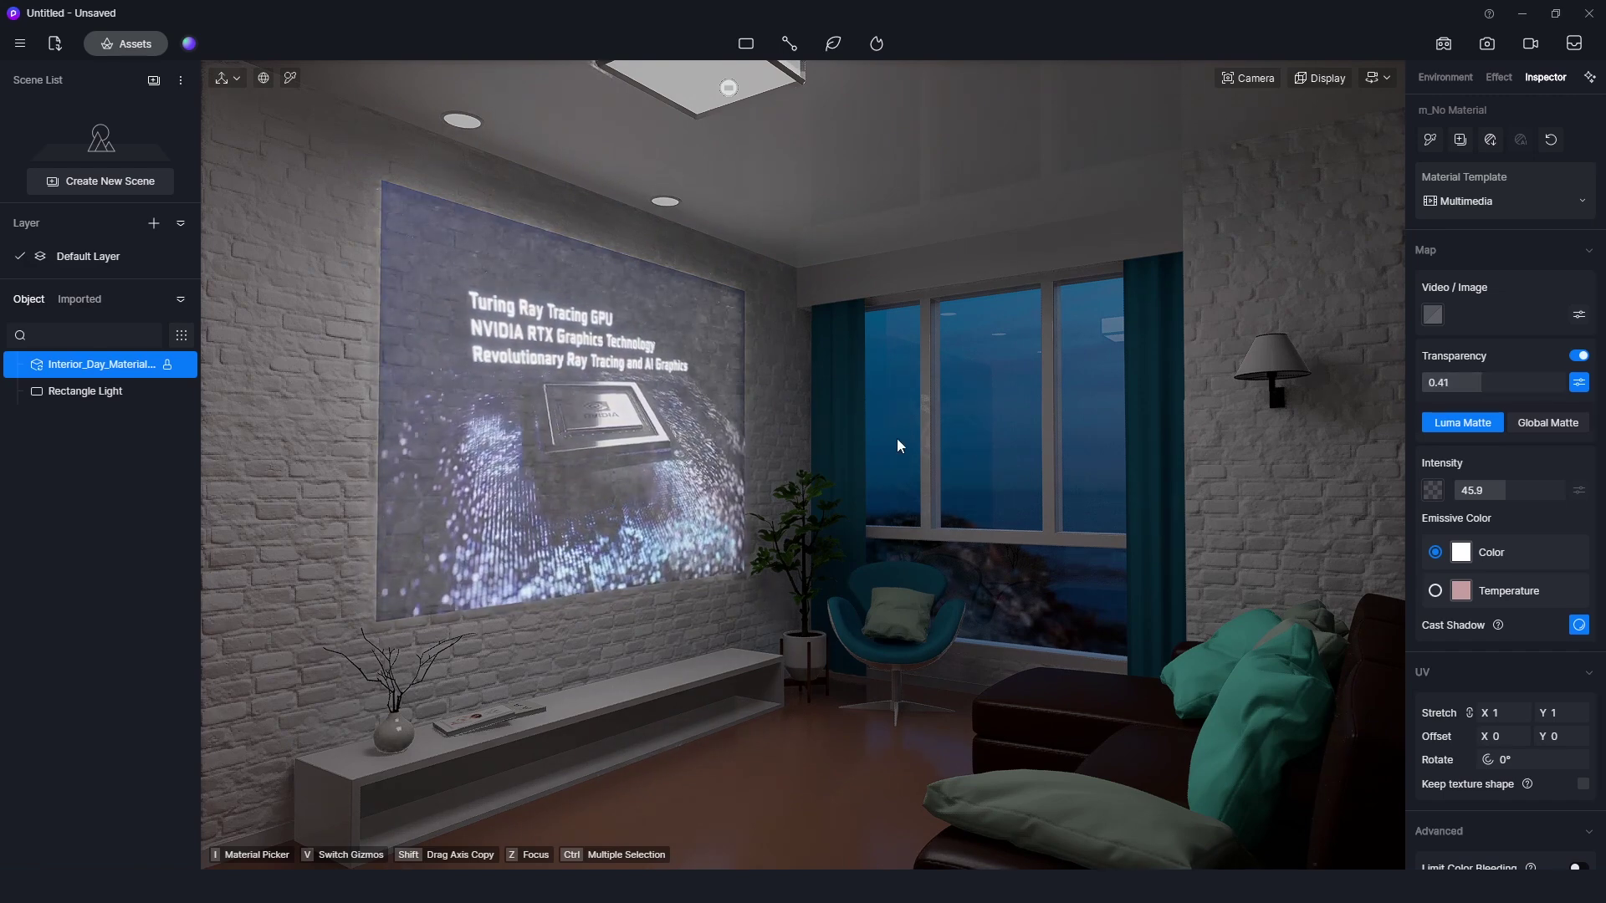
{"action": "mouse_move", "coordinate": [1503, 491]}
{"action": "left_mouse_down"}
{"action": "mouse_move", "coordinate": [1438, 490]}
{"action": "mouse_move", "coordinate": [1520, 483]}
{"action": "mouse_move", "coordinate": [1504, 486]}
{"action": "left_mouse_up"}
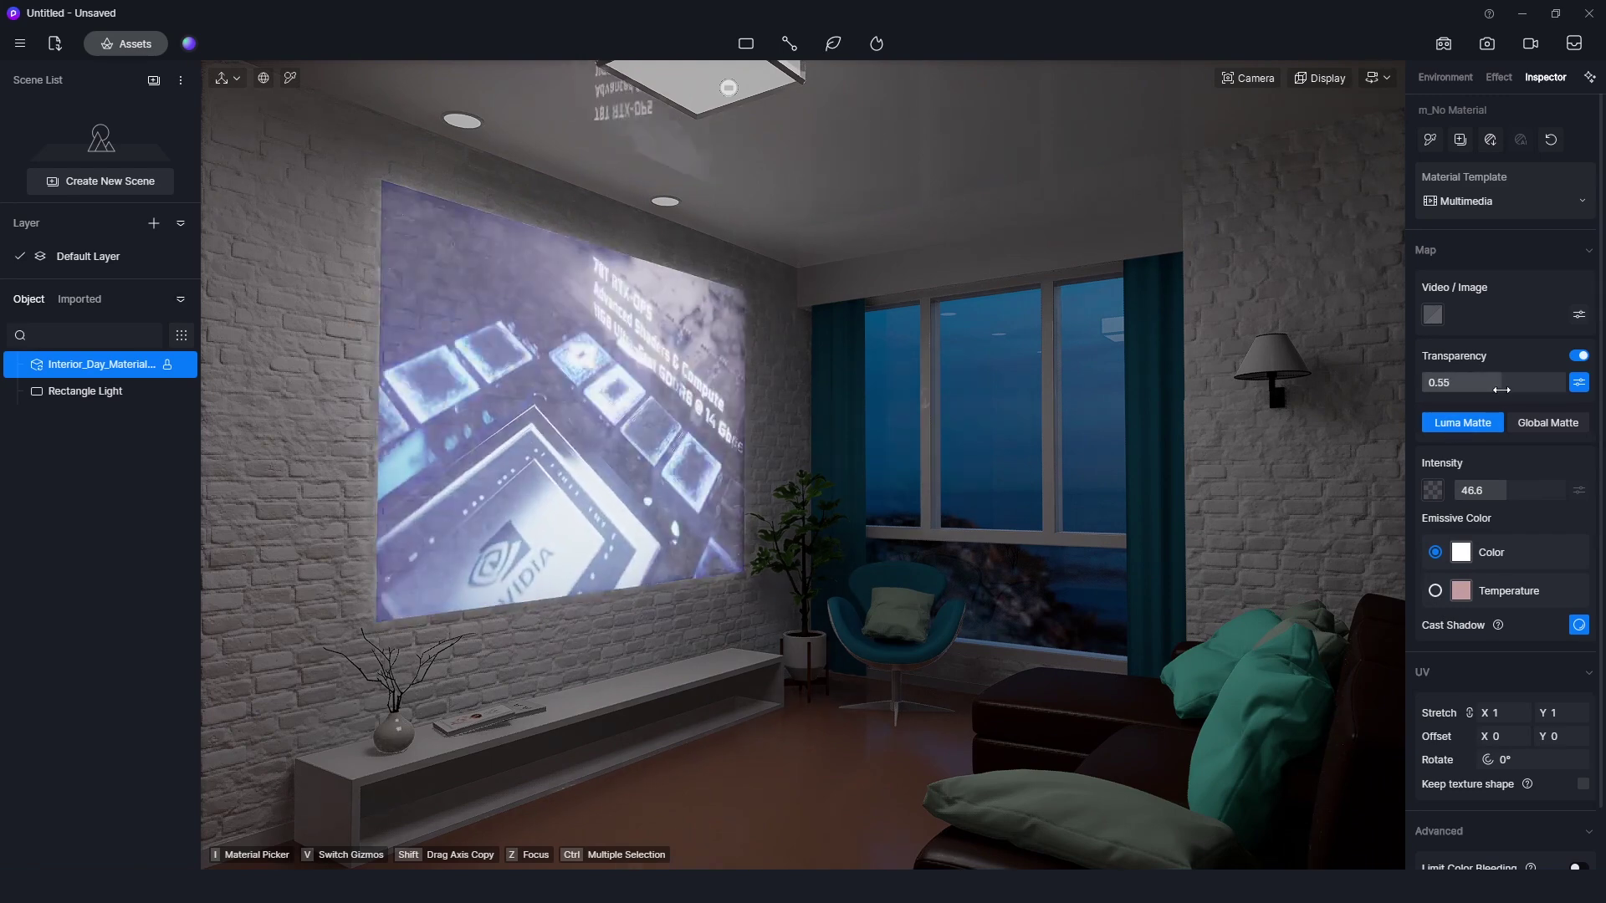
{"action": "left_click_drag", "start_coordinate": [1432, 386], "coordinate": [1485, 381]}
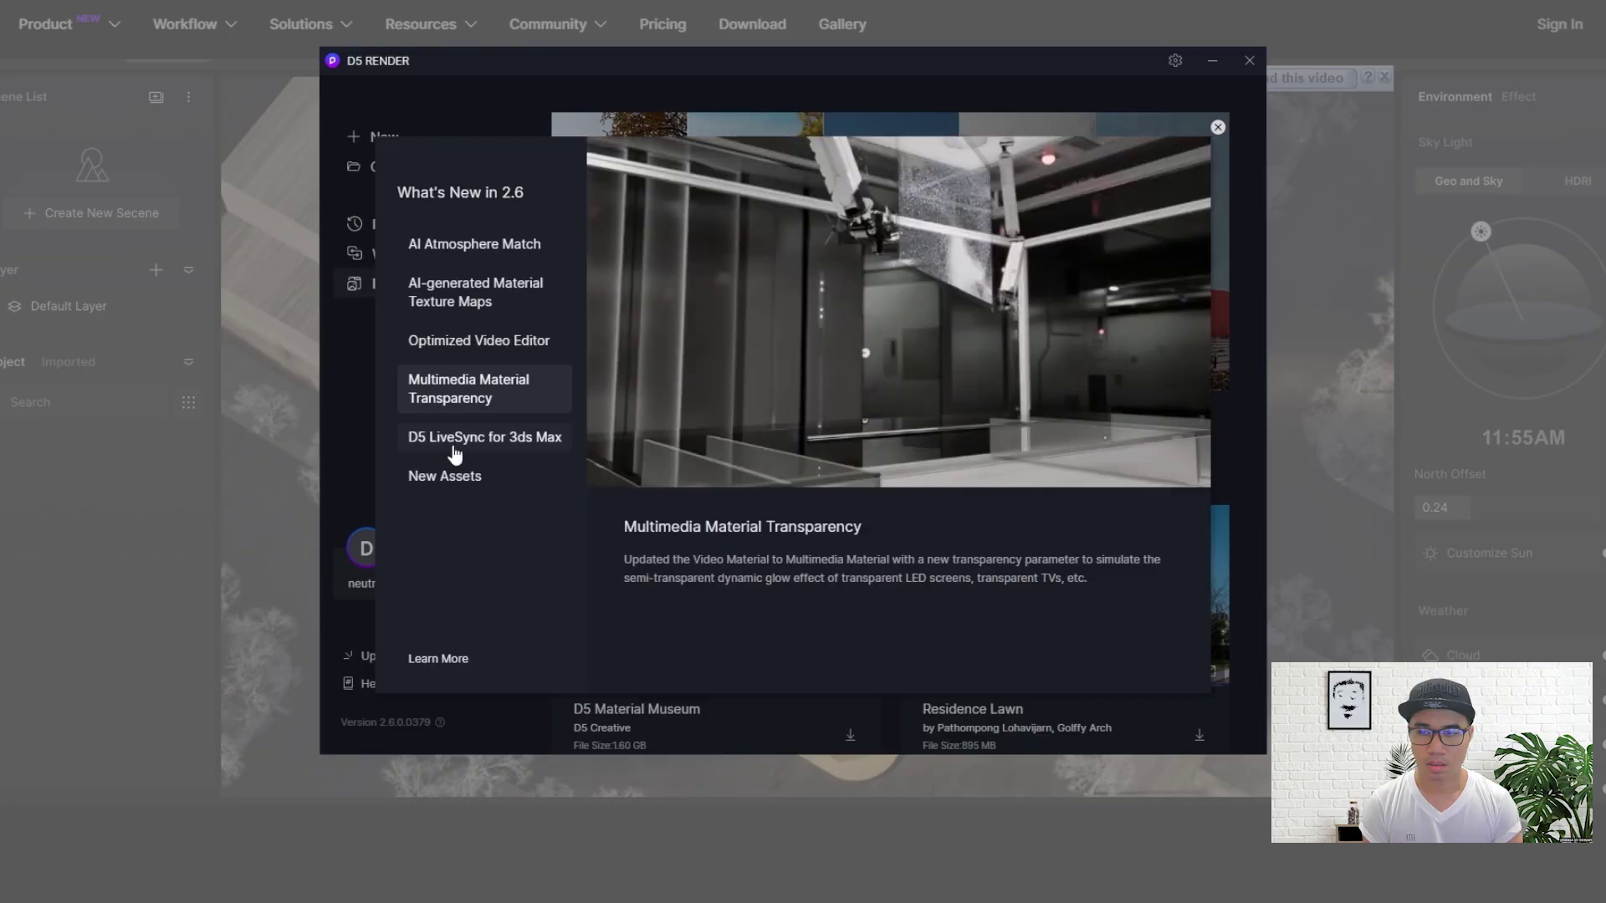
Navigate the living room in 3ds Max's Perspective view to check the live-synced camera, and select the potted plant by the window.
{"action": "left_click", "coordinate": [454, 448]}
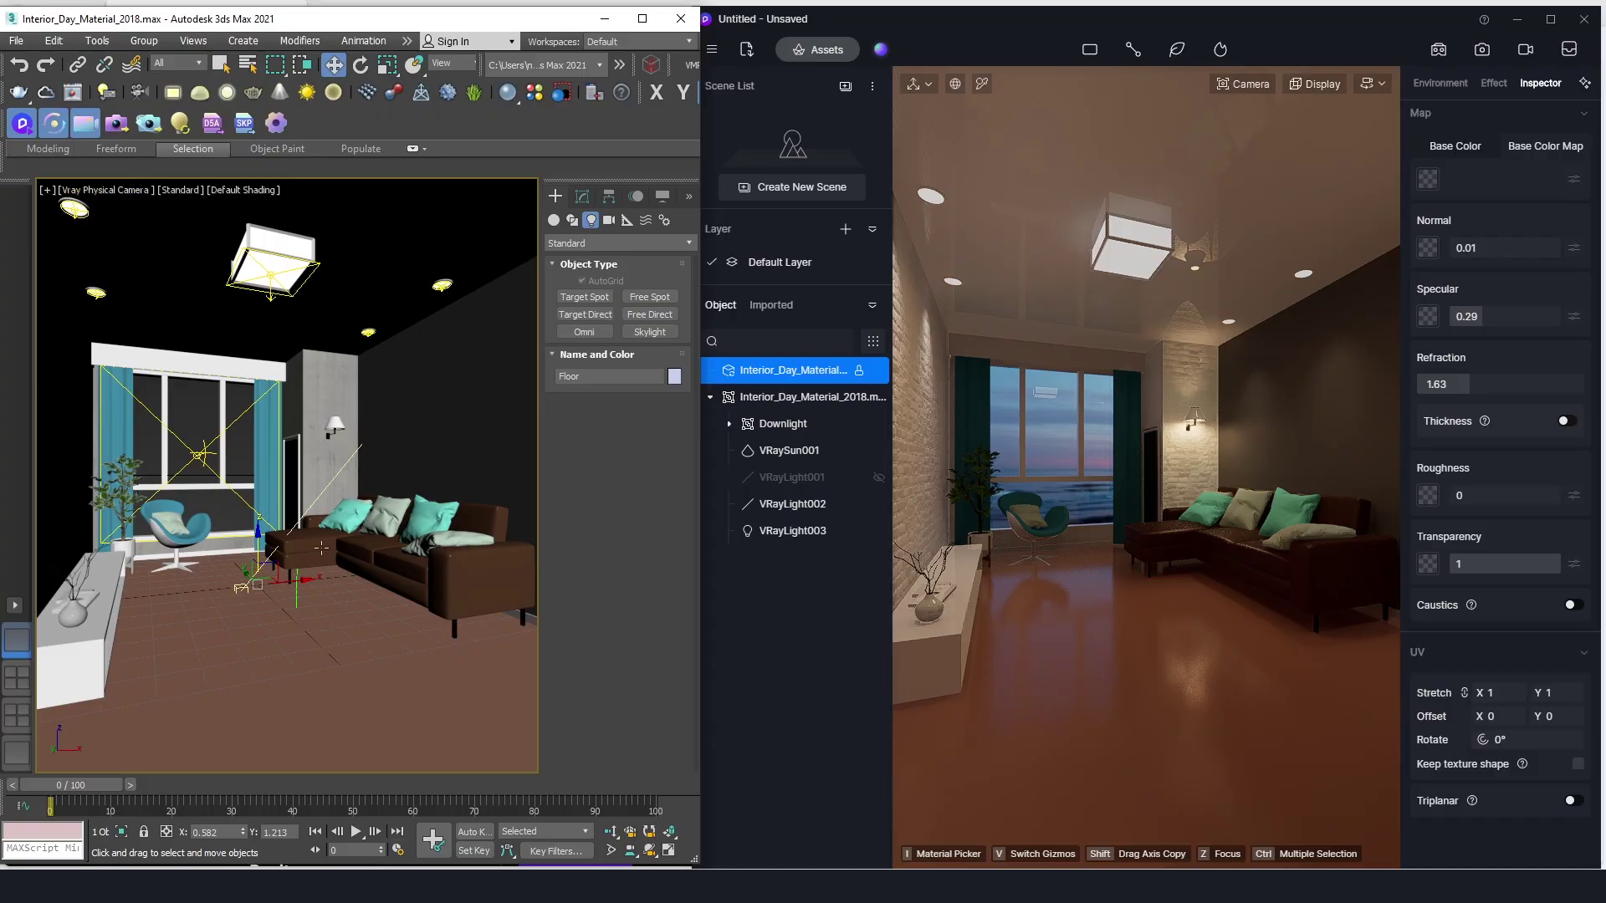
{"action": "key", "text": "p"}
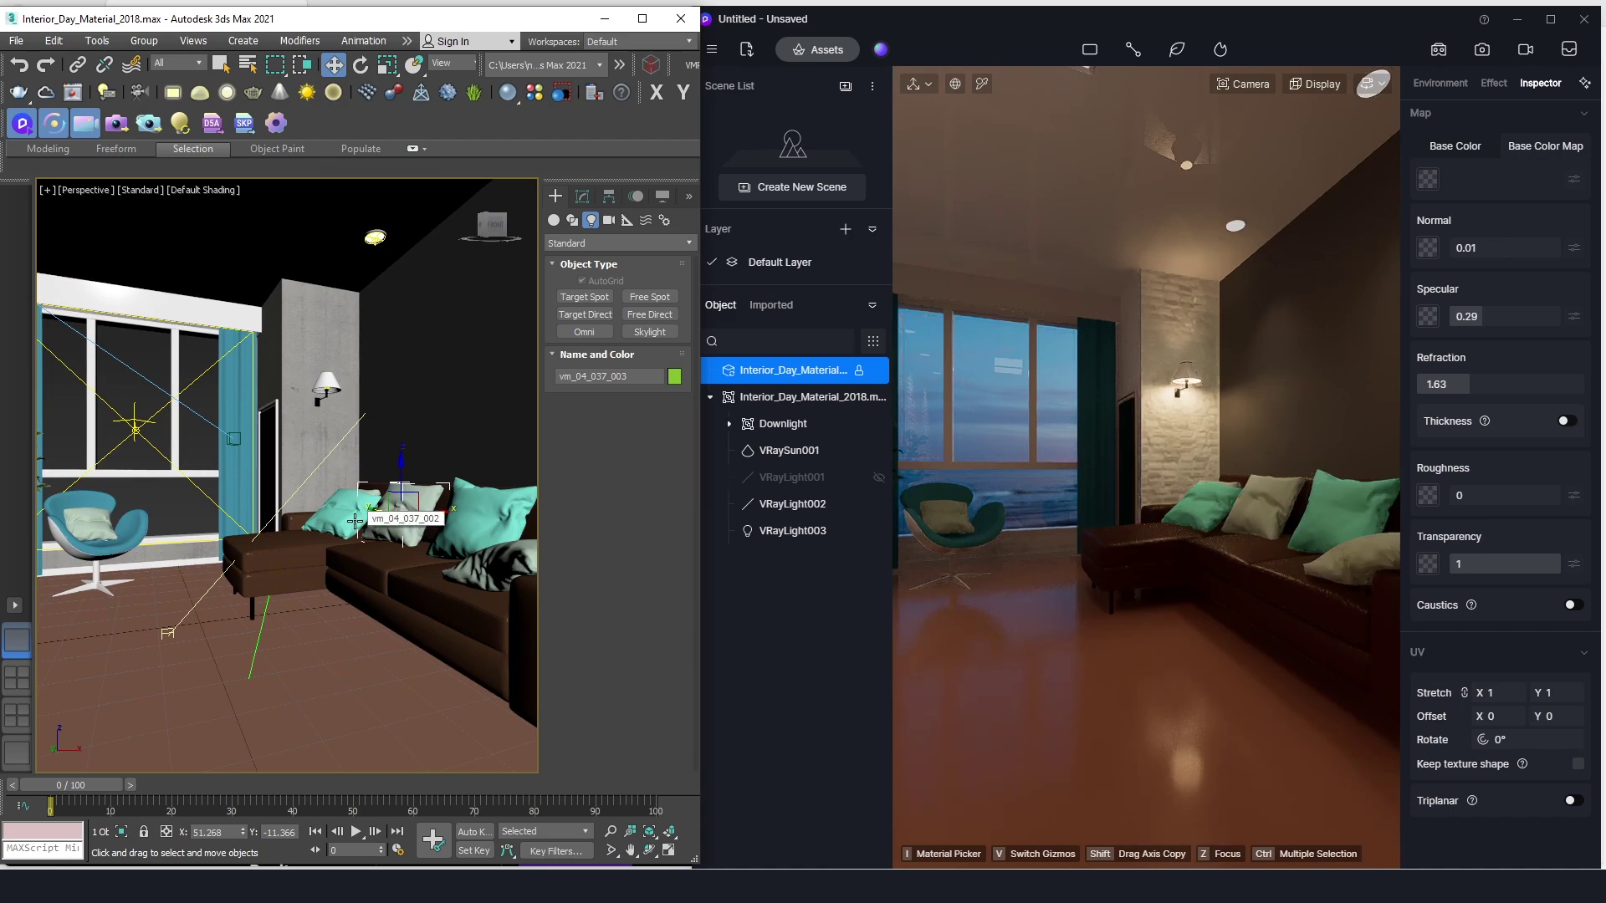
{"action": "scroll", "coordinate": [361, 517], "scroll_direction": "down", "scroll_amount": 1}
{"action": "scroll", "coordinate": [362, 517], "scroll_direction": "up", "scroll_amount": 3}
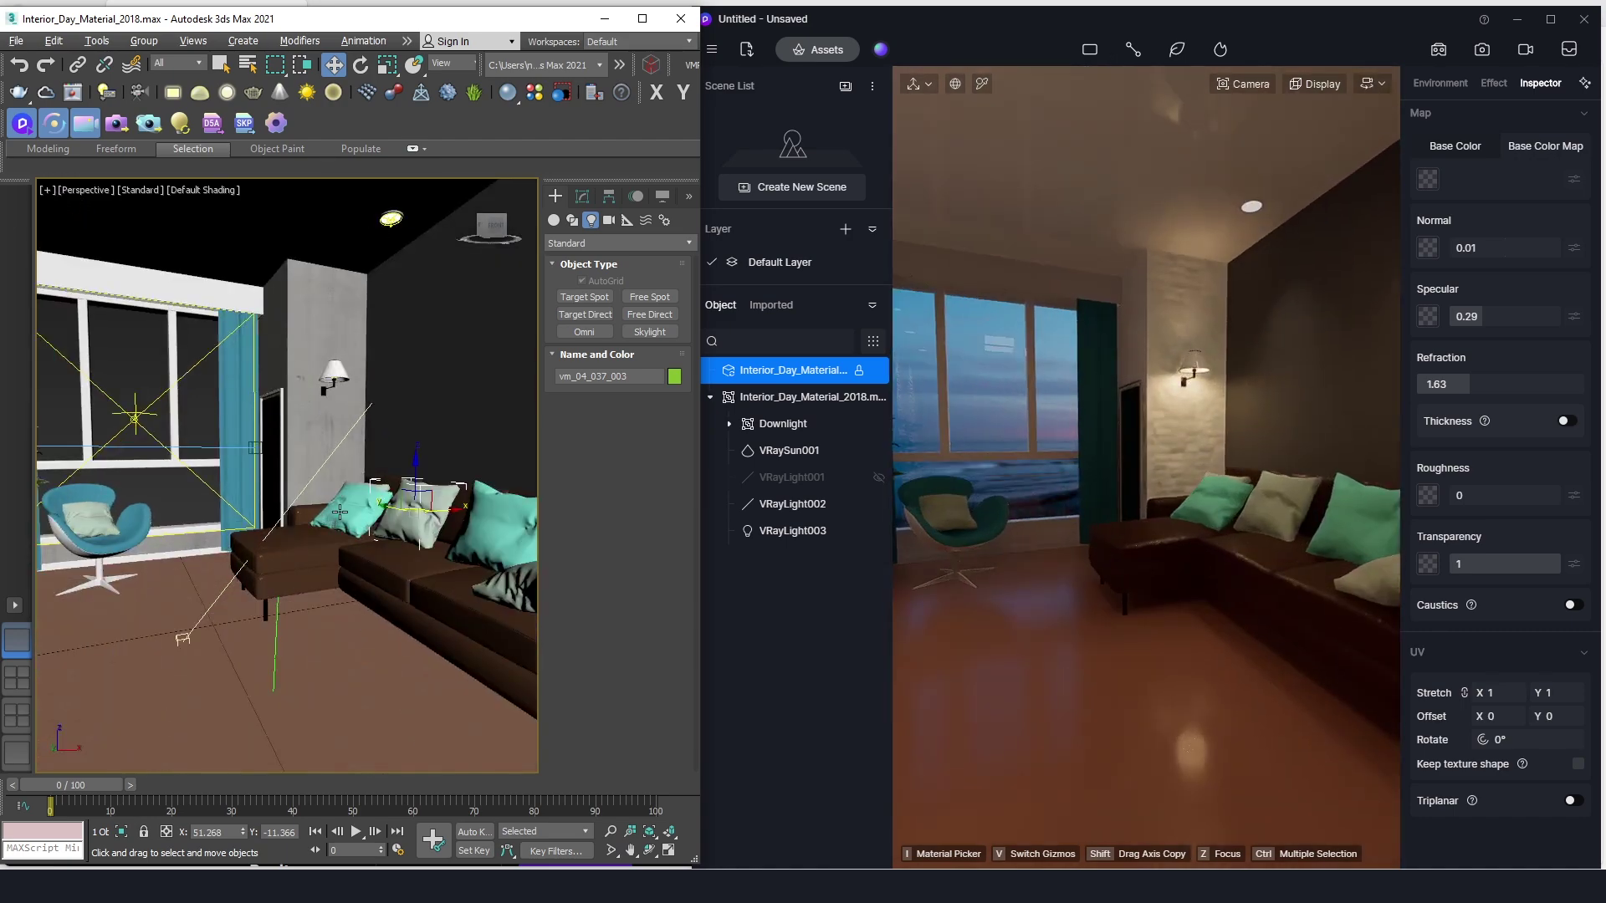
{"action": "scroll", "coordinate": [361, 517], "scroll_direction": "down", "scroll_amount": 1}
{"action": "mouse_move", "coordinate": [361, 517]}
{"action": "middle_mouse_down", "text": "alt"}
{"action": "mouse_move", "coordinate": [310, 531]}
{"action": "mouse_move", "coordinate": [356, 535]}
{"action": "middle_mouse_up", "text": "alt"}
{"action": "left_click", "coordinate": [119, 544]}
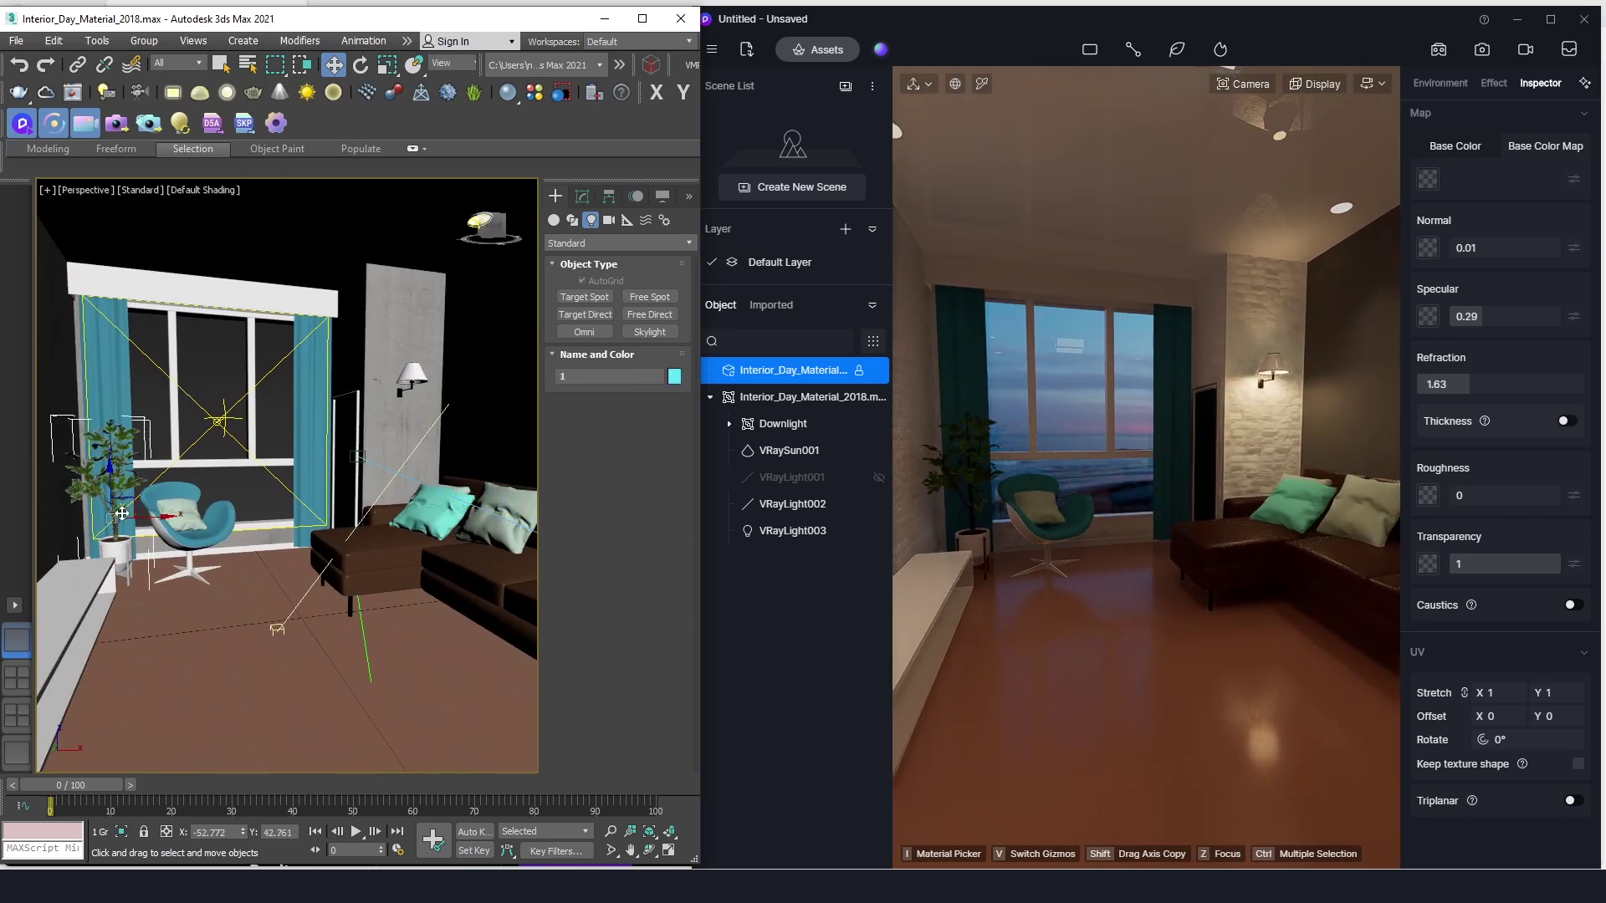
Move the potted plant from the window to the near end of the brown sofa, shifting it slightly along X.
{"action": "left_click_drag", "start_coordinate": [125, 517], "coordinate": [508, 605]}
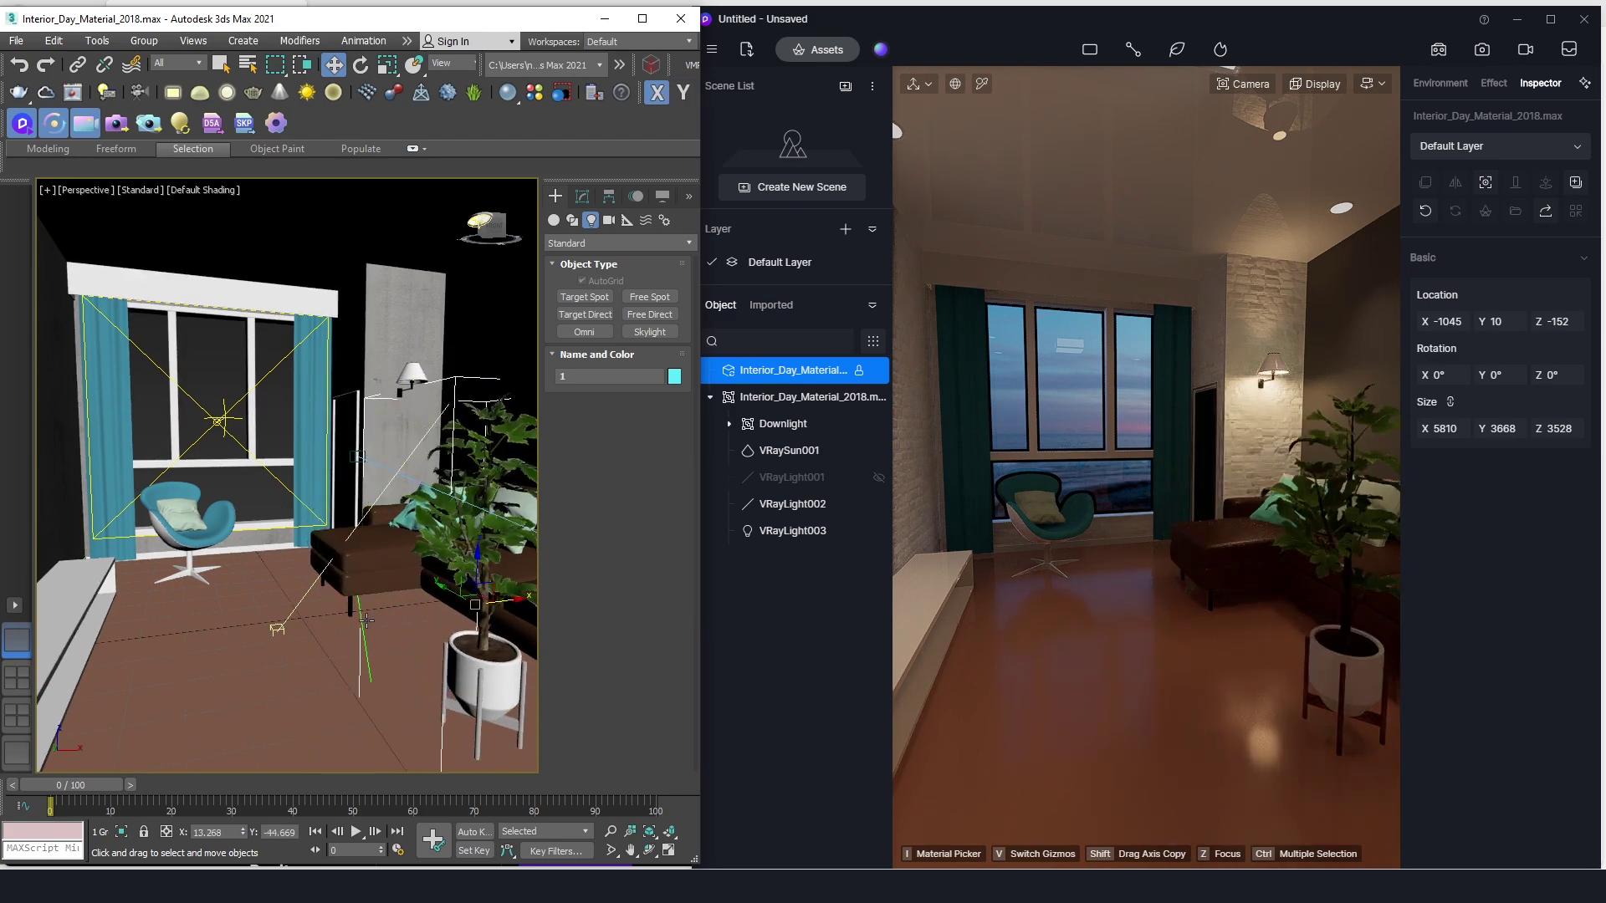
{"action": "scroll", "coordinate": [365, 619], "scroll_direction": "down", "scroll_amount": 2}
{"action": "middle_click_drag", "start_coordinate": [365, 619], "coordinate": [209, 569]}
{"action": "left_click_drag", "start_coordinate": [166, 516], "coordinate": [436, 629]}
{"action": "middle_click_drag", "start_coordinate": [435, 629], "coordinate": [230, 586], "text": "alt"}
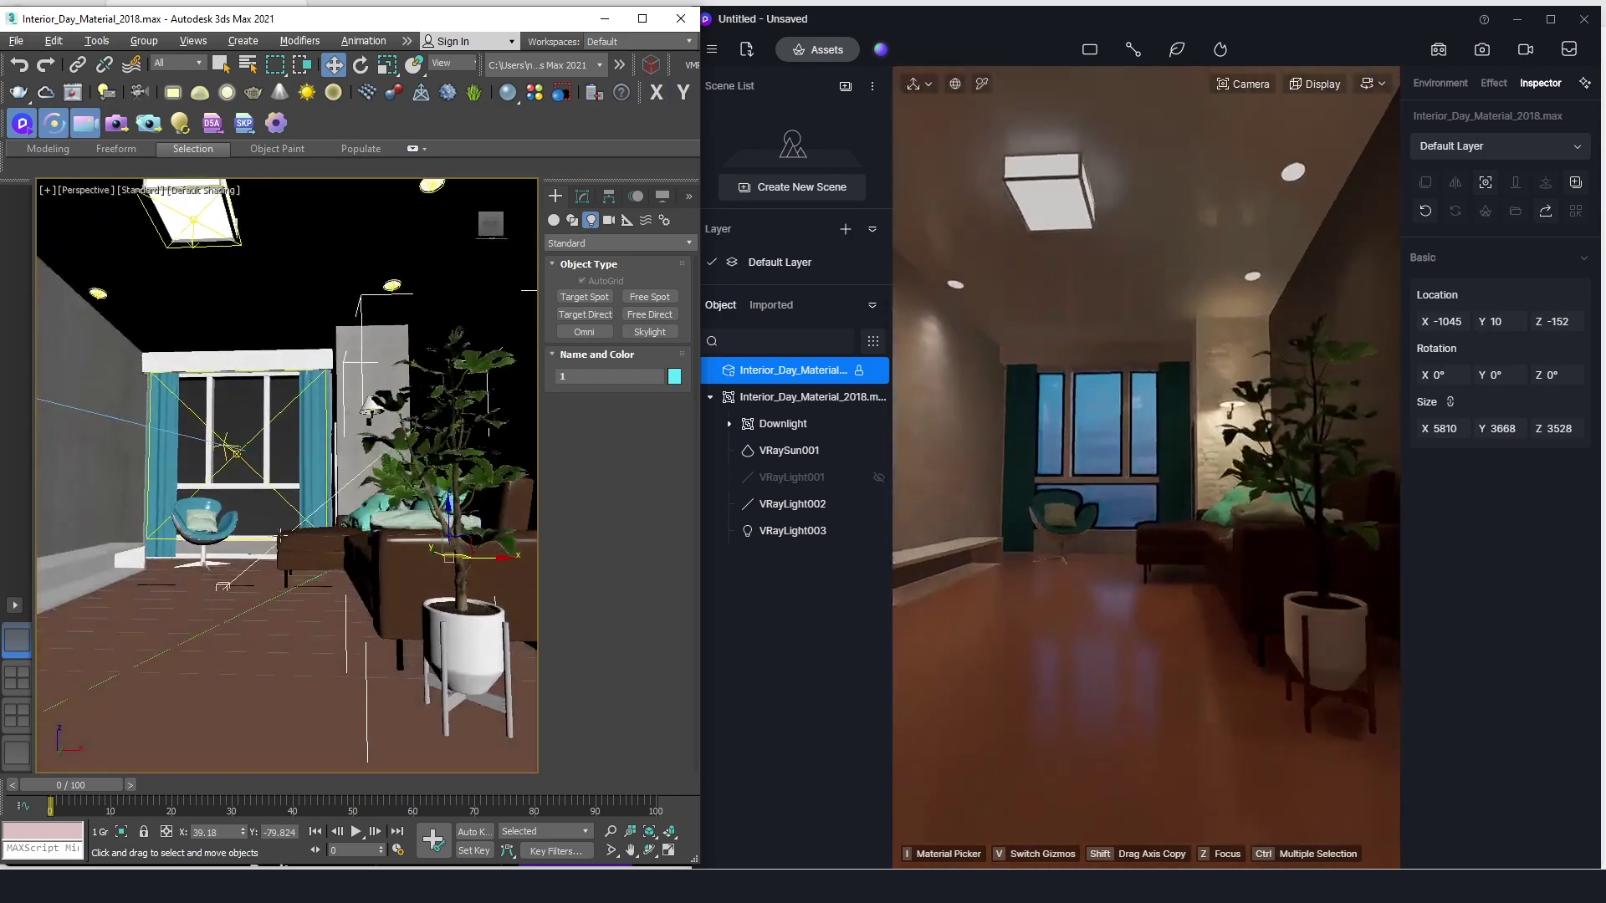
{"action": "left_click_drag", "start_coordinate": [492, 560], "coordinate": [525, 559]}
Create a thin Box primitive on the wall above the low white console as a screen panel.
{"action": "middle_click_drag", "start_coordinate": [293, 511], "coordinate": [333, 545]}
{"action": "scroll", "coordinate": [360, 527], "scroll_direction": "up", "scroll_amount": 3}
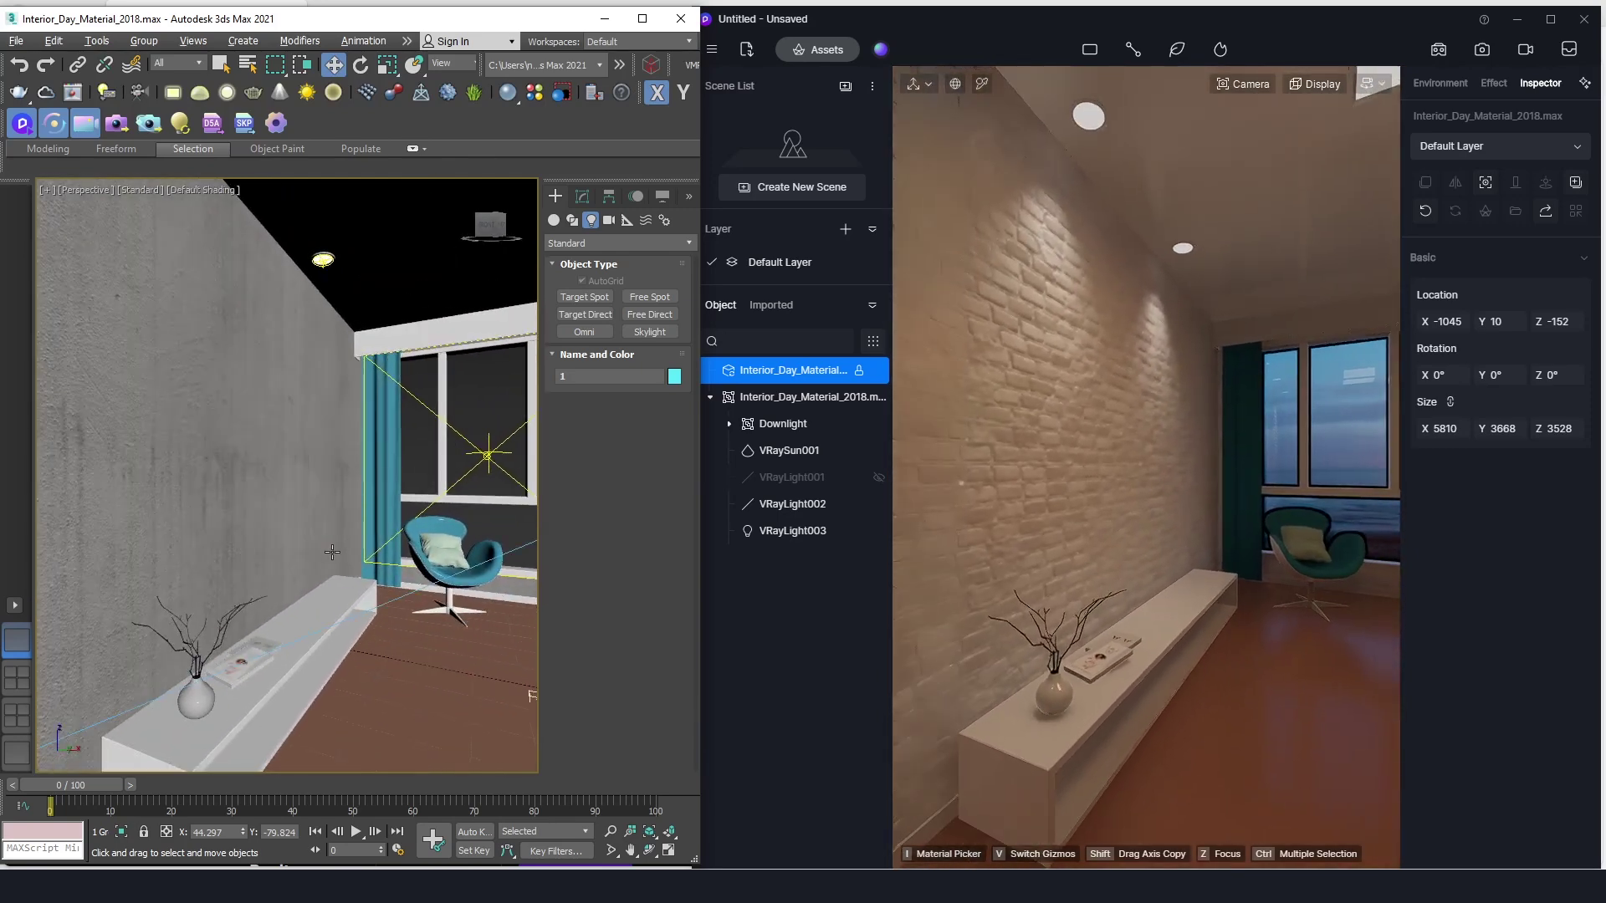
{"action": "left_click", "coordinate": [554, 220]}
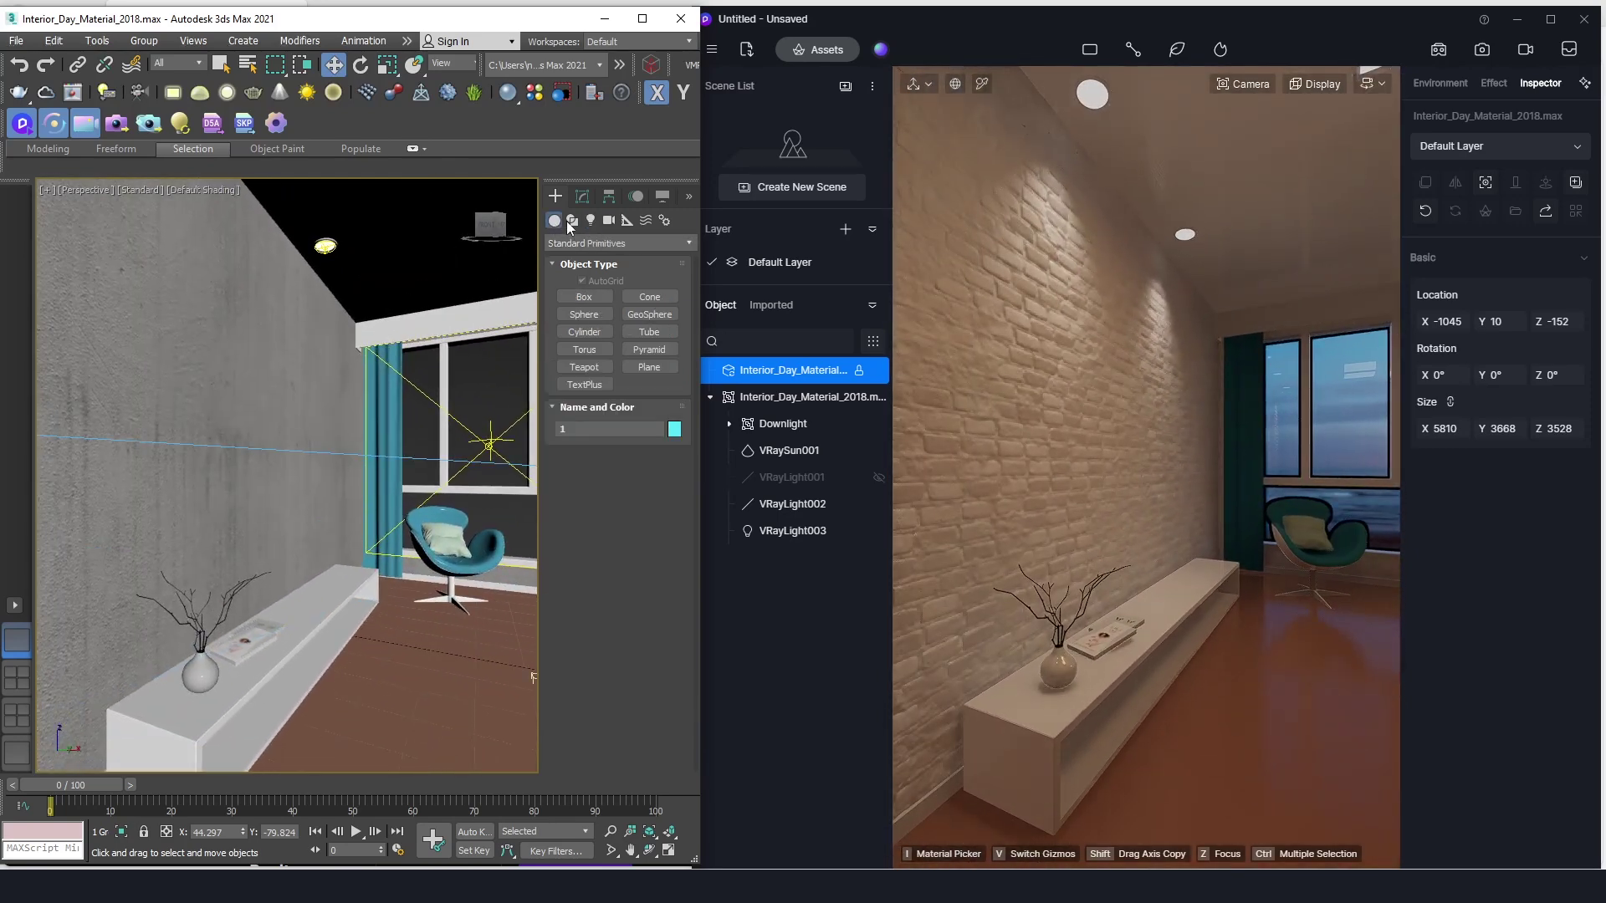
{"action": "left_click", "coordinate": [584, 297]}
{"action": "left_click_drag", "start_coordinate": [189, 335], "coordinate": [321, 531]}
{"action": "left_click", "coordinate": [333, 528]}
{"action": "right_click", "coordinate": [334, 528]}
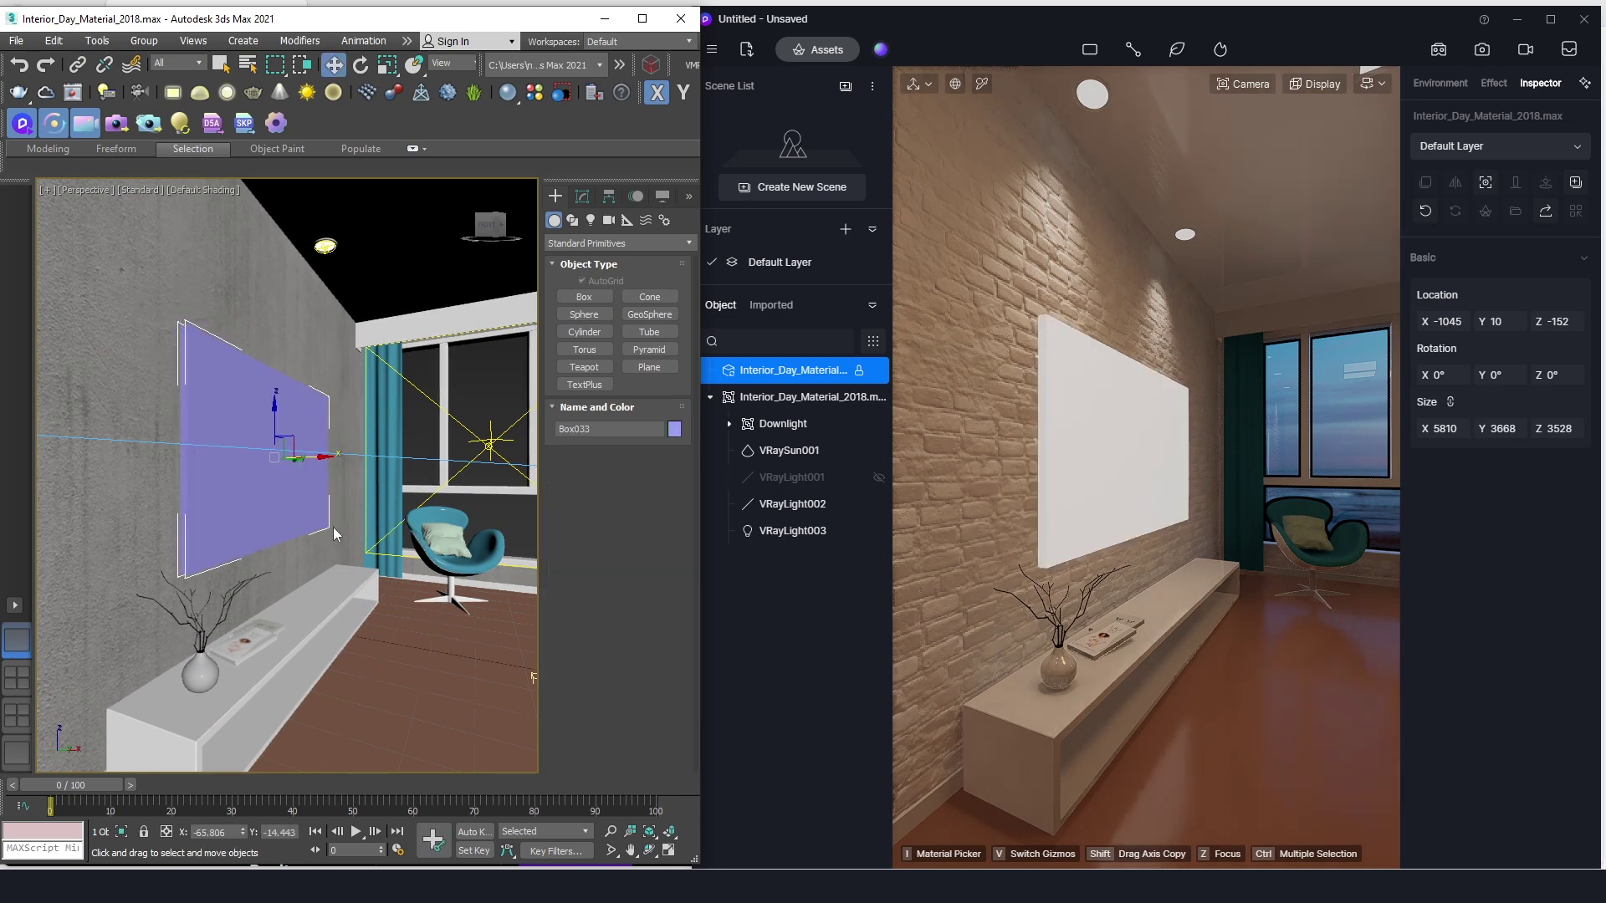
Add an Edit Poly modifier to the wall box and convert it to an Editable Poly.
{"action": "left_click", "coordinate": [582, 197]}
{"action": "left_click", "coordinate": [600, 244]}
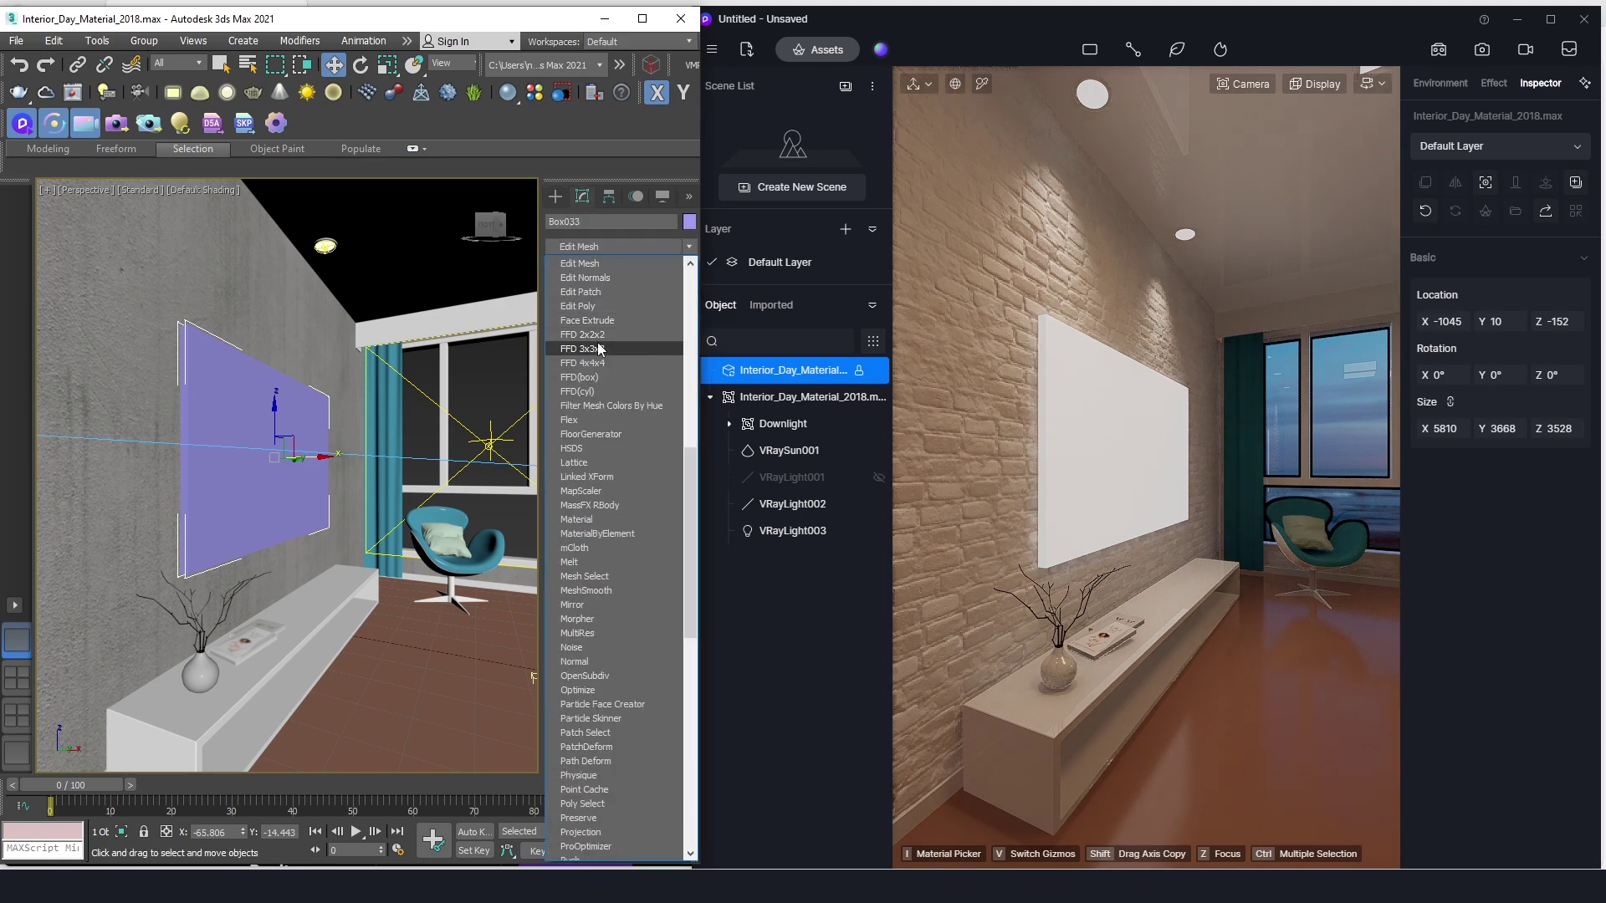
{"action": "left_click", "coordinate": [600, 308]}
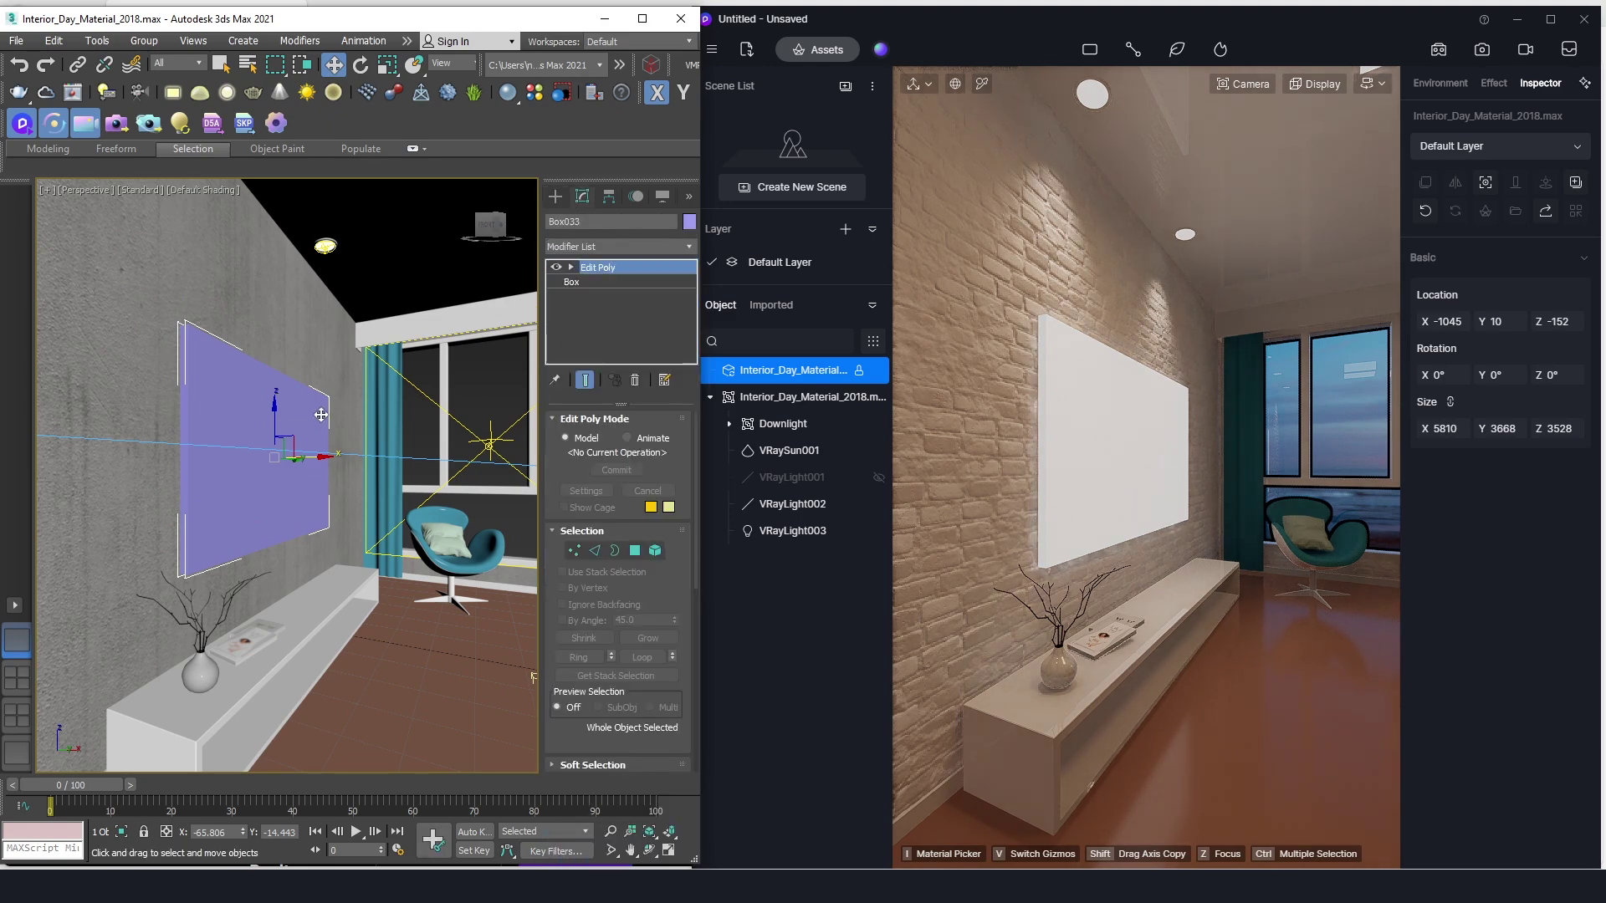
{"action": "scroll", "coordinate": [321, 415], "scroll_direction": "up", "scroll_amount": 5}
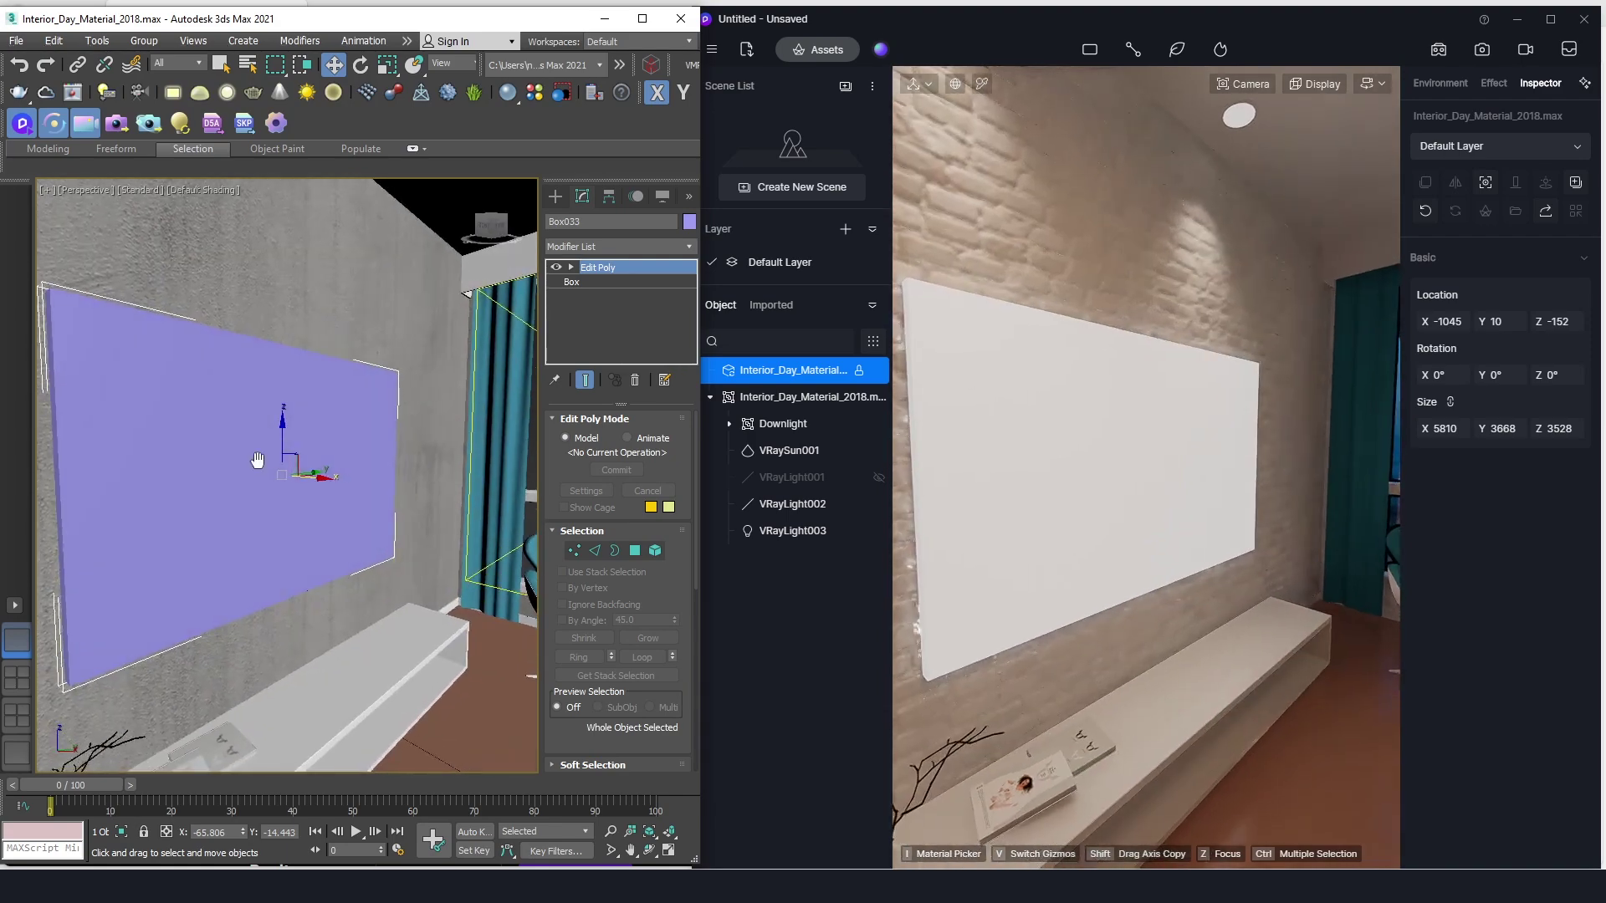
{"action": "middle_click_drag", "start_coordinate": [259, 462], "coordinate": [277, 426]}
{"action": "right_click", "coordinate": [277, 427]}
{"action": "mouse_move", "coordinate": [429, 615]}
{"action": "left_click", "coordinate": [501, 624]}
Select the box's front polygon and bevel it with a height of 0.0 and a negative outline to form a frame.
{"action": "key", "text": "4"}
{"action": "left_click", "coordinate": [251, 436]}
{"action": "right_click", "coordinate": [252, 435]}
{"action": "left_click", "coordinate": [75, 523]}
{"action": "right_click", "coordinate": [326, 401]}
{"action": "left_click", "coordinate": [148, 462]}
{"action": "right_click", "coordinate": [300, 510]}
{"action": "middle_click_drag", "start_coordinate": [159, 347], "coordinate": [150, 375], "text": "alt"}
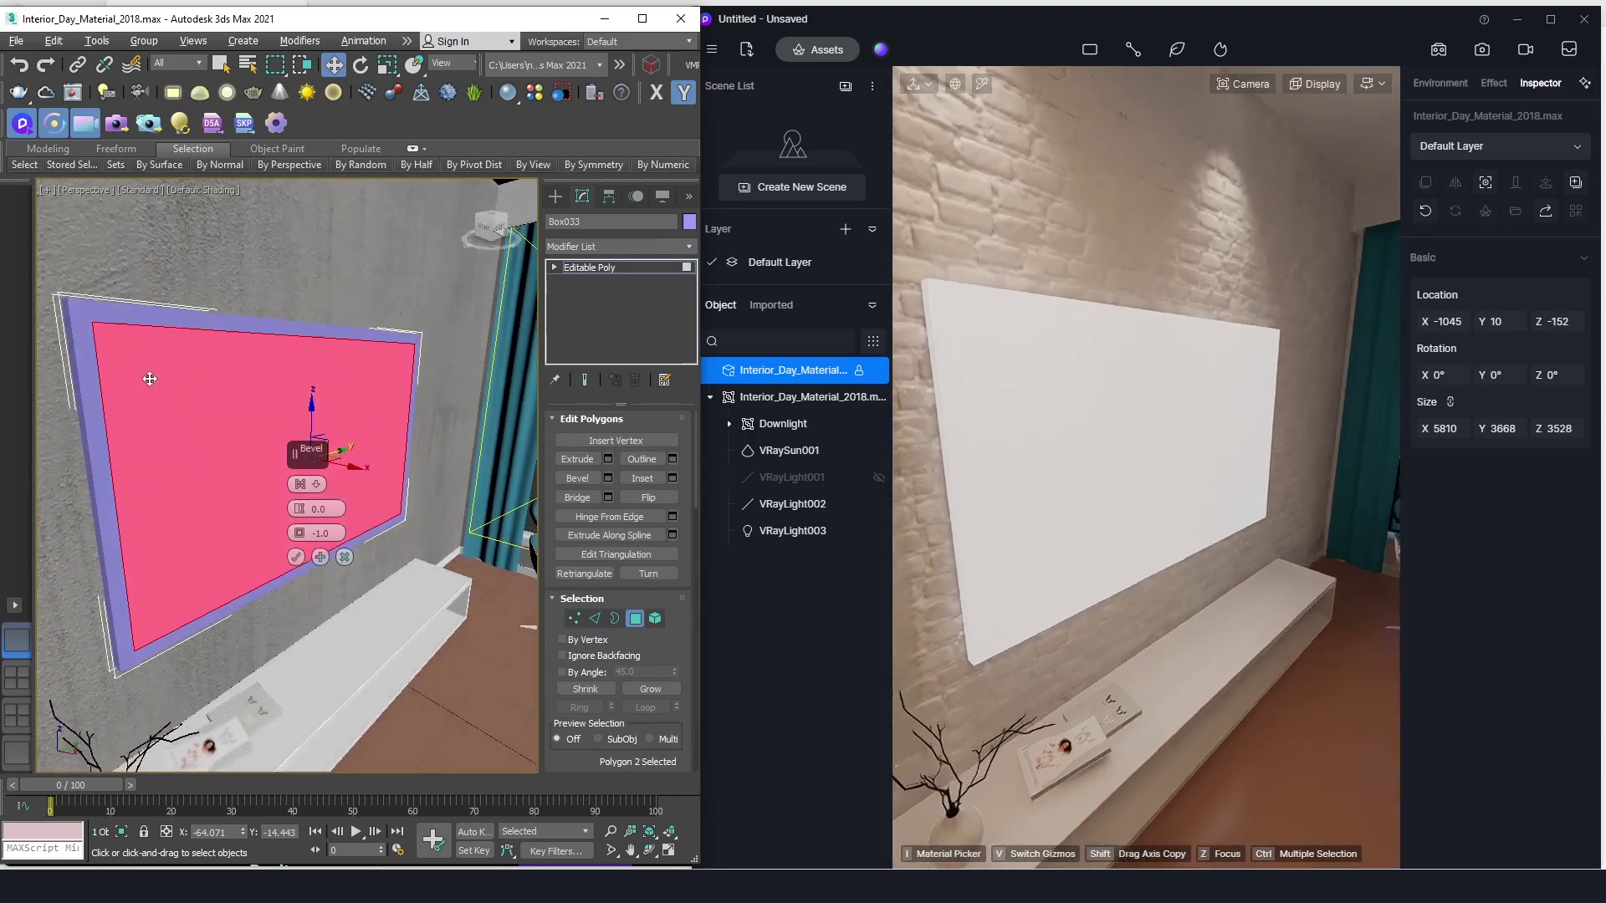
{"action": "left_click_drag", "start_coordinate": [299, 533], "coordinate": [298, 515]}
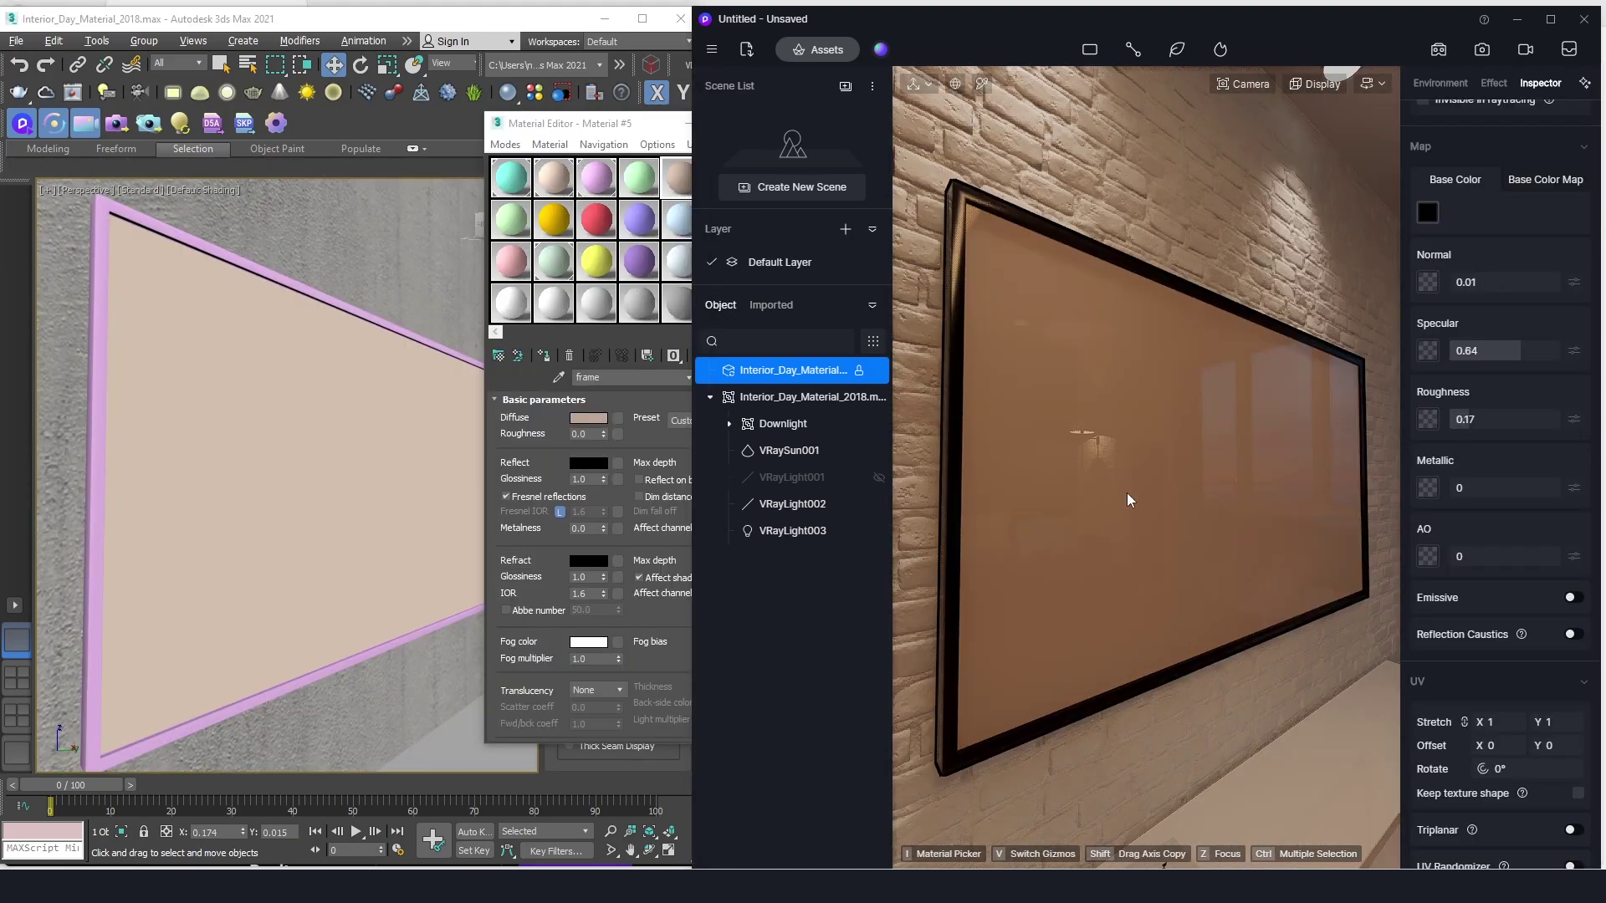
In D5 Render, switch the wall screen's material to the Multimedia template and load a video into its Video/Image map.
{"action": "left_click", "coordinate": [1129, 501]}
{"action": "left_click", "coordinate": [1504, 207]}
{"action": "left_click", "coordinate": [1491, 650]}
{"action": "left_click", "coordinate": [1430, 322]}
{"action": "double_click", "coordinate": [378, 148]}
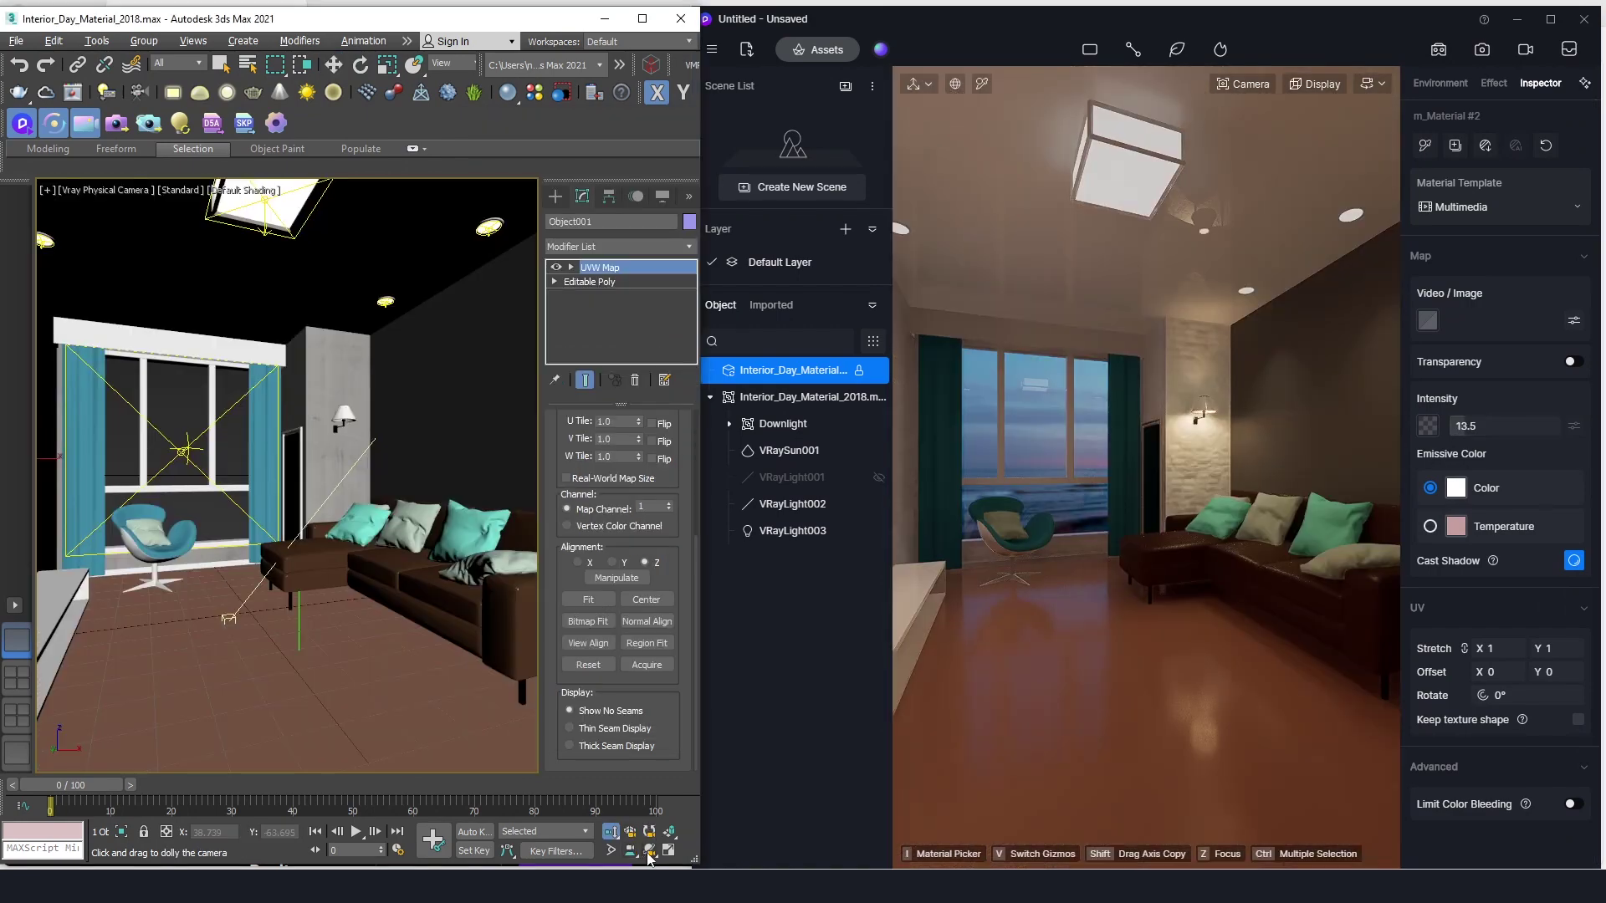
Orbit the 3ds Max physical camera to check the live-synced view of the screen wall, window and sofa.
{"action": "left_click_drag", "start_coordinate": [365, 582], "coordinate": [303, 574]}
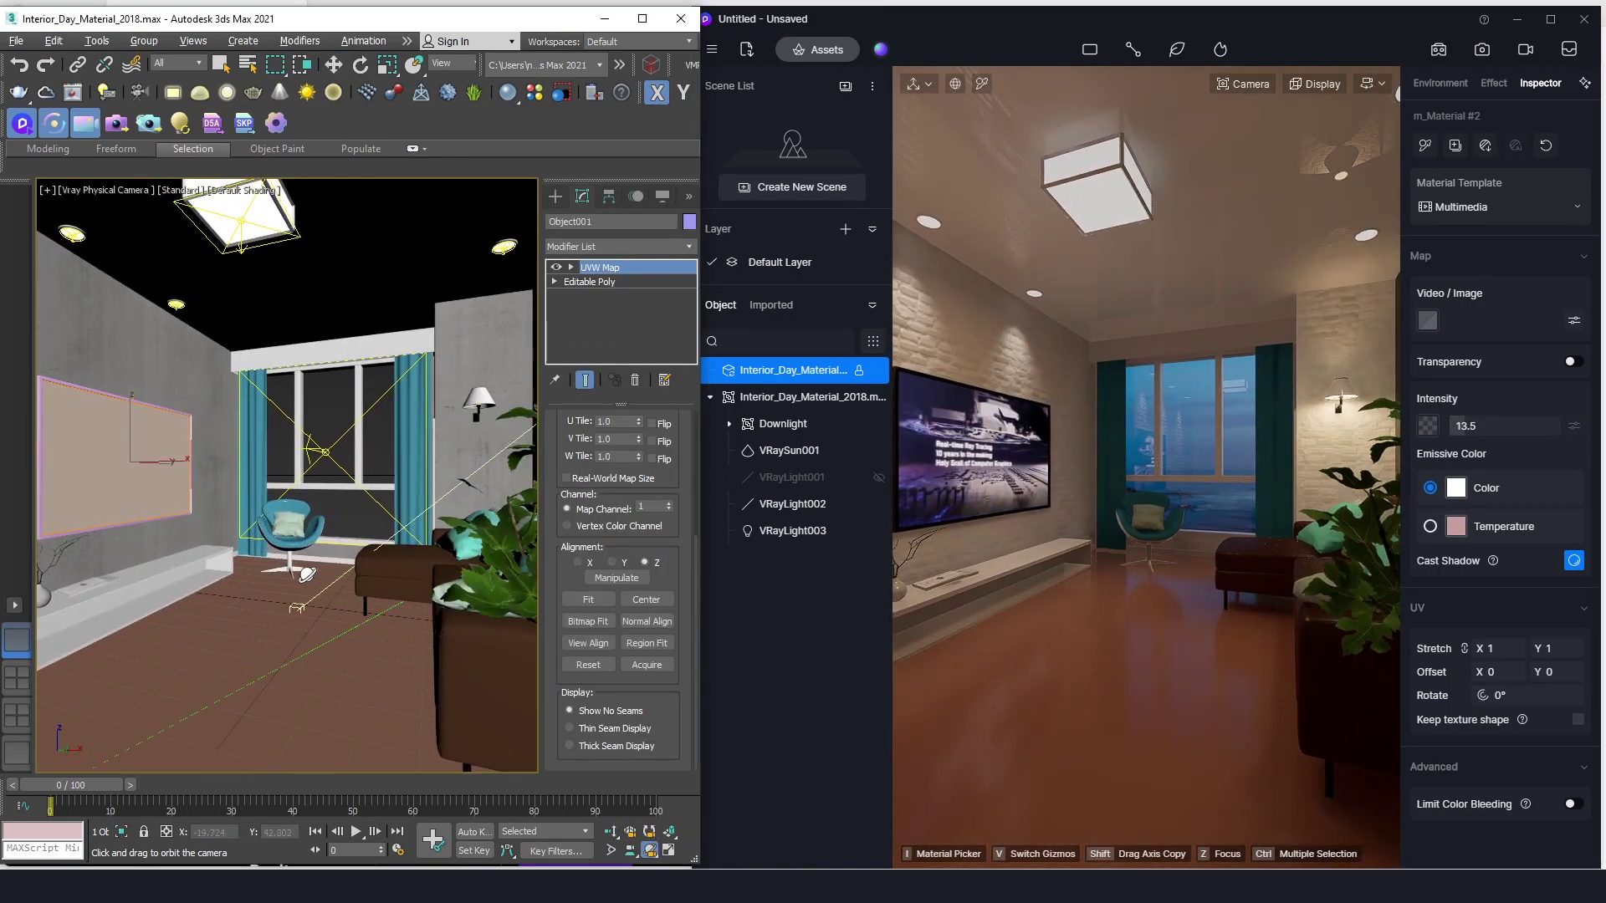
{"action": "middle_click_drag", "start_coordinate": [316, 558], "coordinate": [327, 560]}
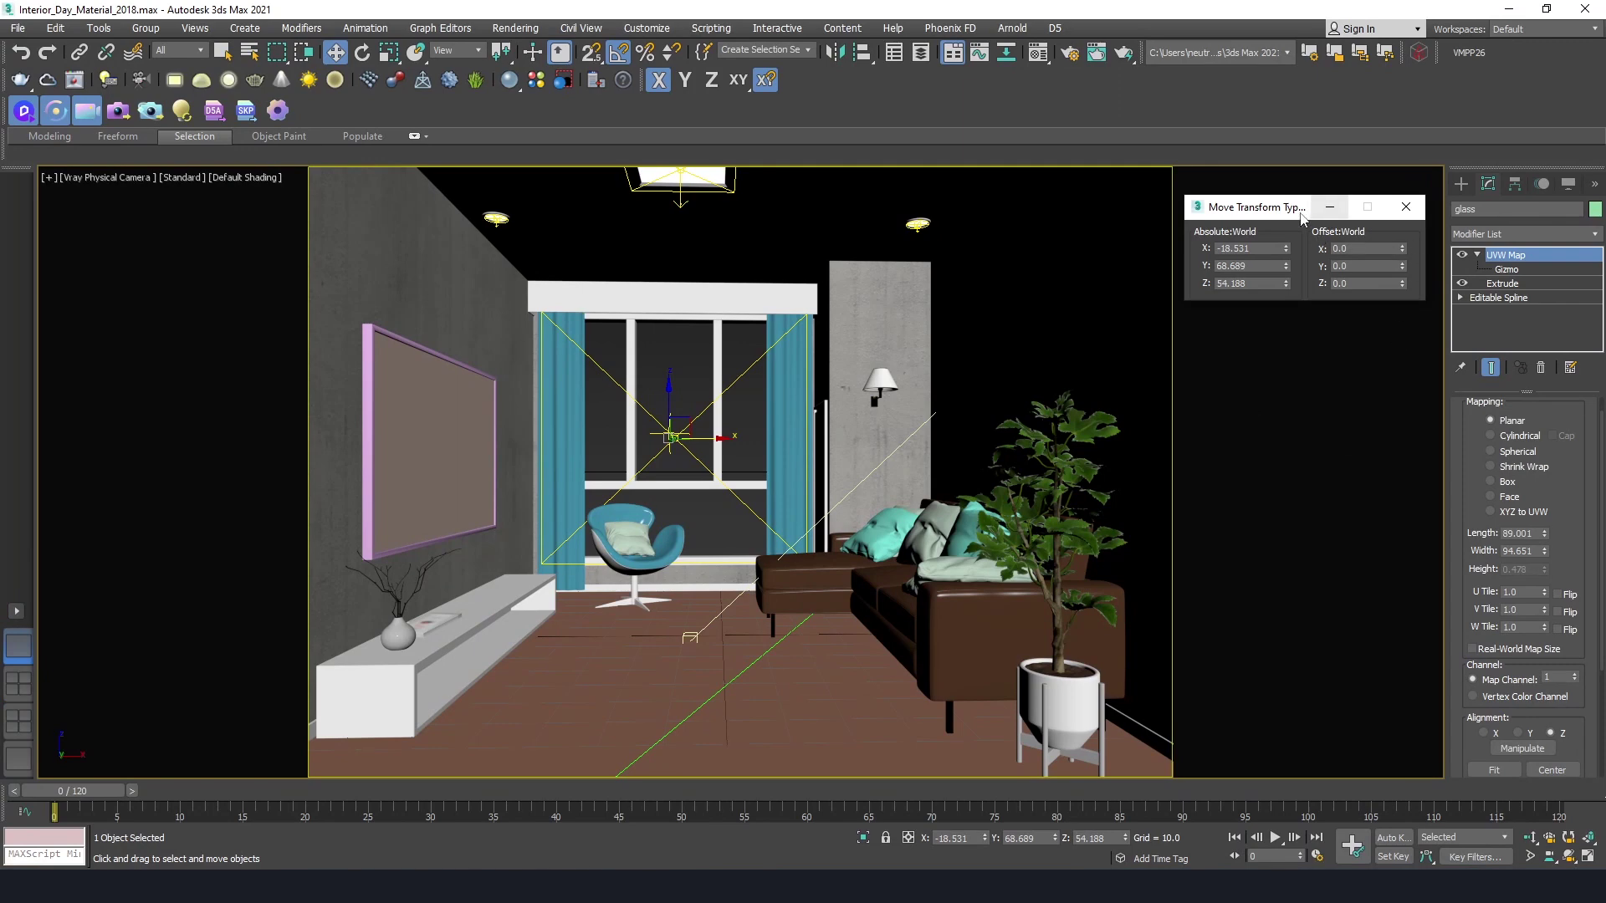
Turn on Auto Key at frame 0 and roll the VRay physical camera to 6.2.
{"action": "left_click_drag", "start_coordinate": [1301, 214], "coordinate": [1302, 214]}
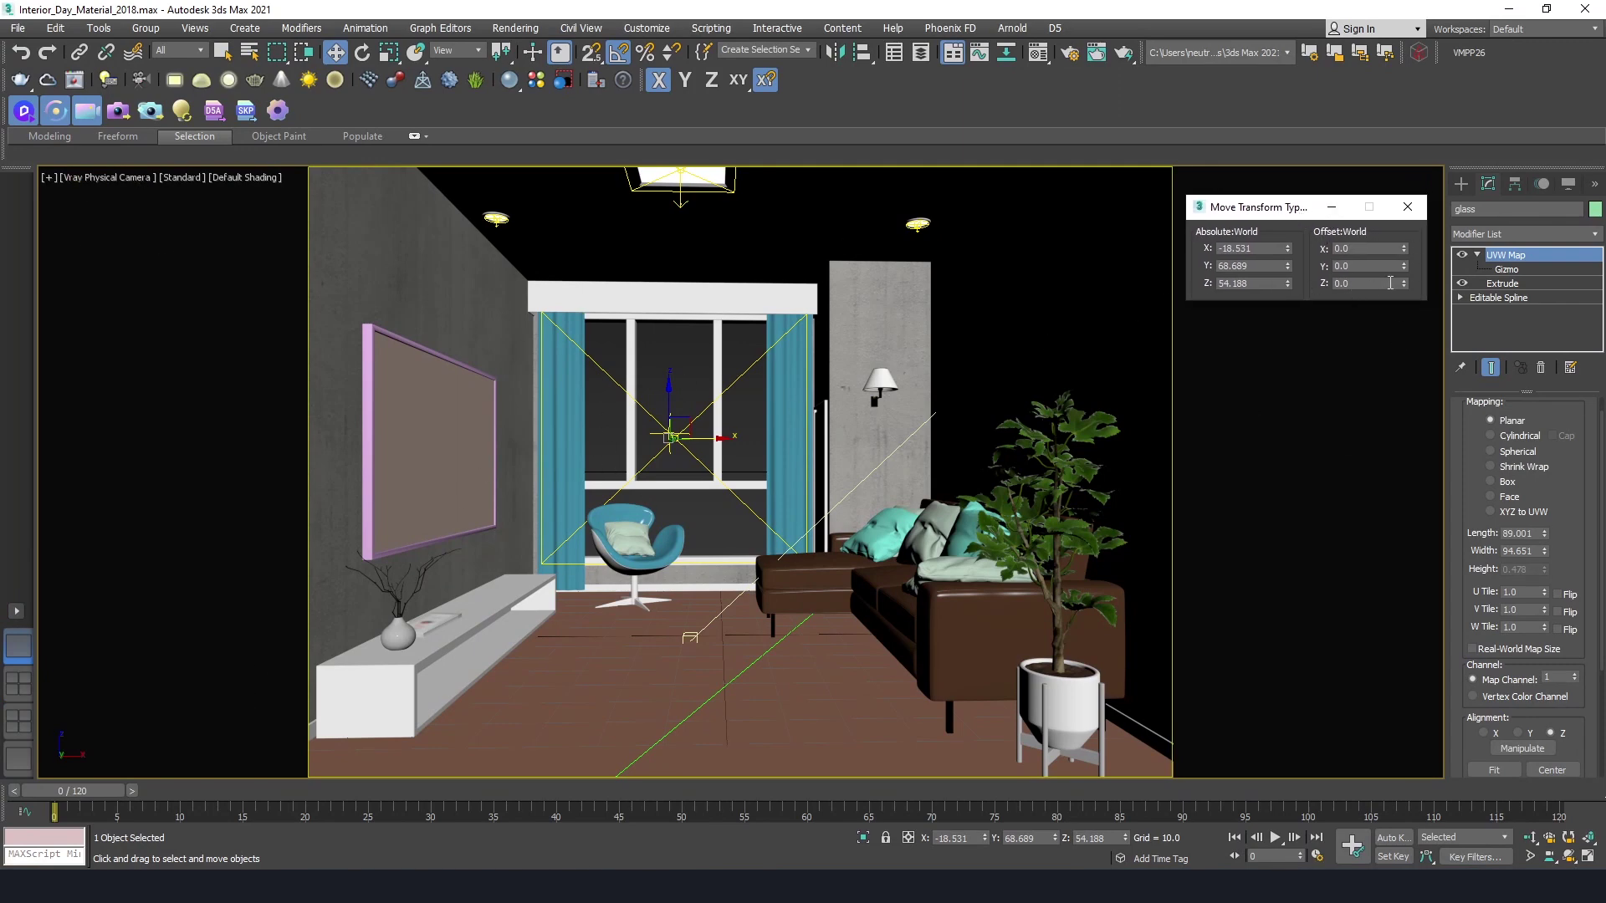
{"action": "key", "text": "n"}
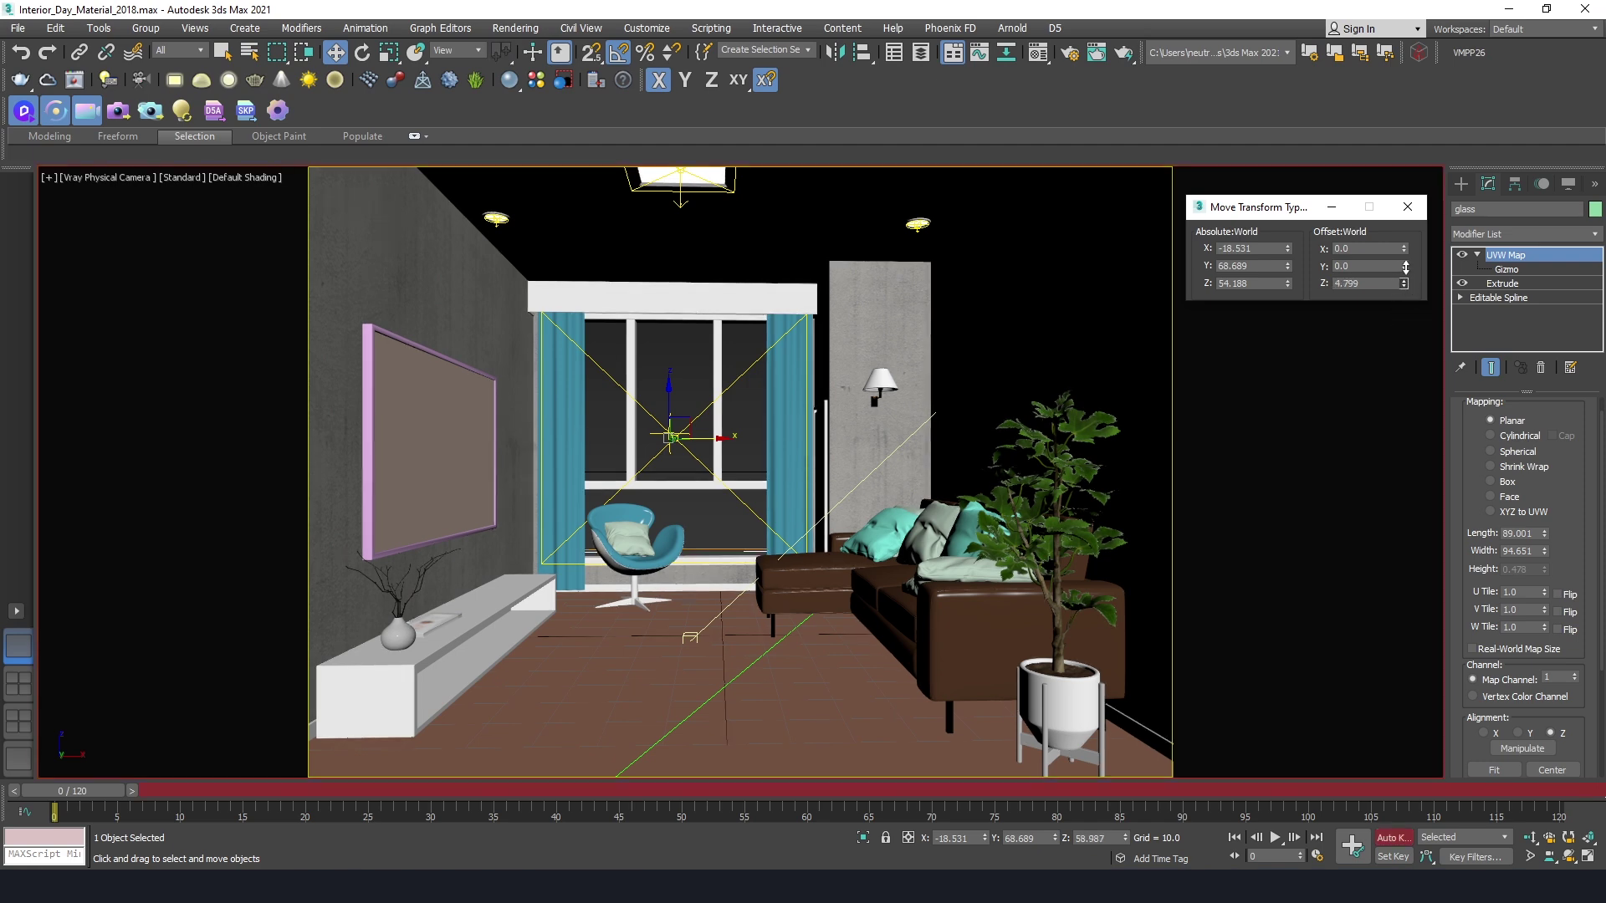
{"action": "left_click_drag", "start_coordinate": [1407, 324], "coordinate": [1402, 299]}
At frame 120, dolly the camera toward the window to about 60.7 and roll it to the opposite side.
{"action": "left_click_drag", "start_coordinate": [97, 791], "coordinate": [1537, 790]}
{"action": "left_click", "coordinate": [1528, 839]}
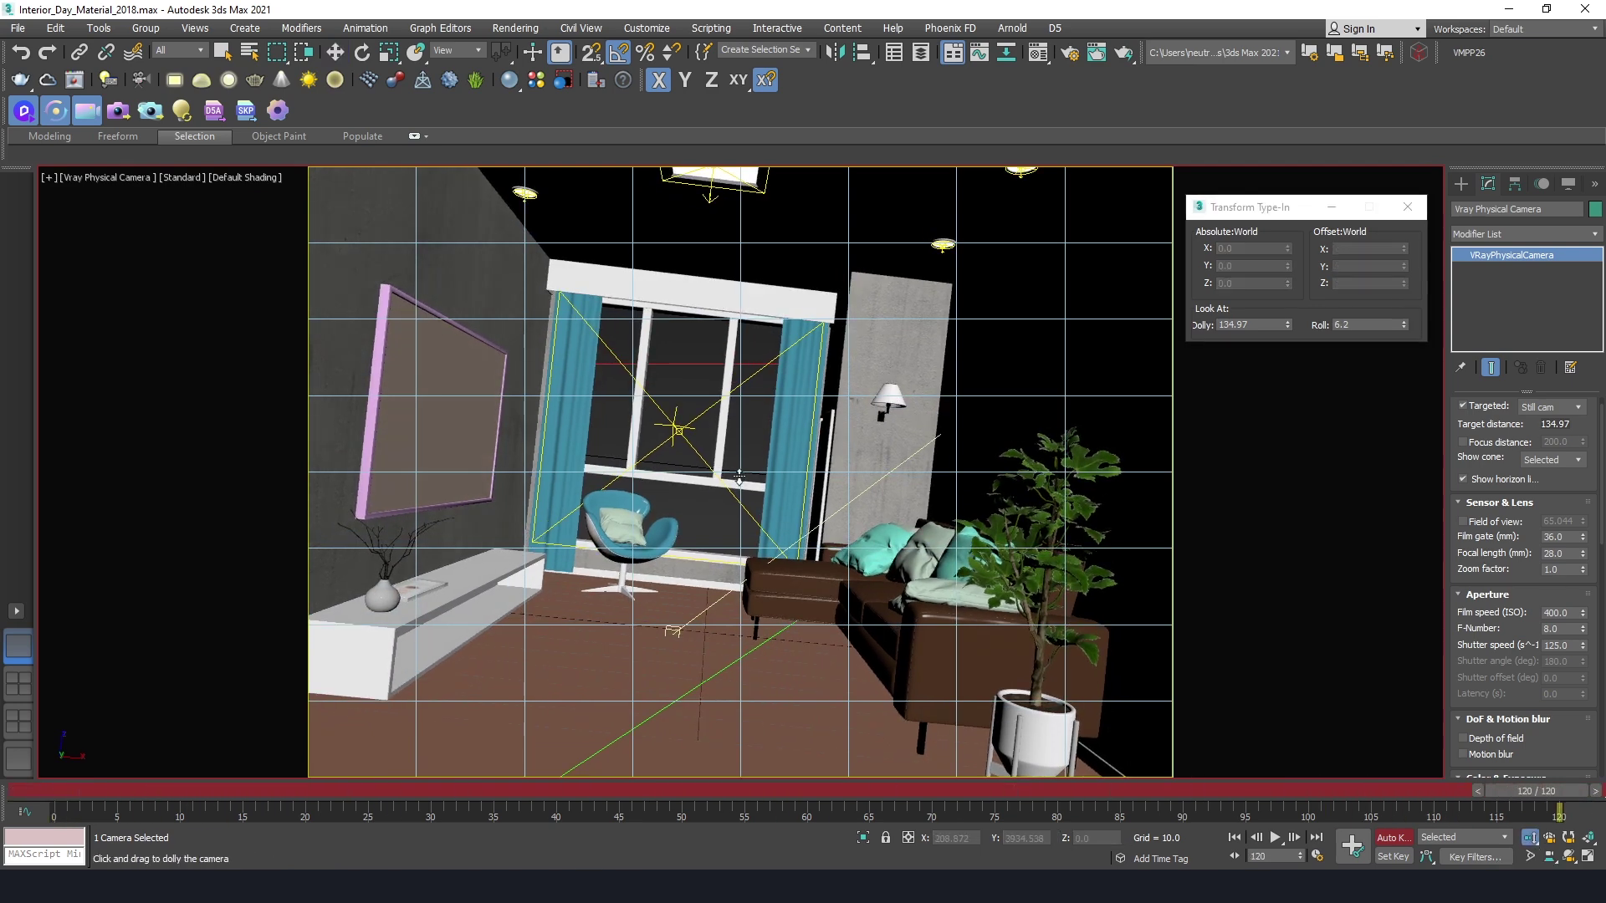
{"action": "left_click_drag", "start_coordinate": [721, 469], "coordinate": [725, 423]}
{"action": "left_click_drag", "start_coordinate": [1403, 328], "coordinate": [1412, 365]}
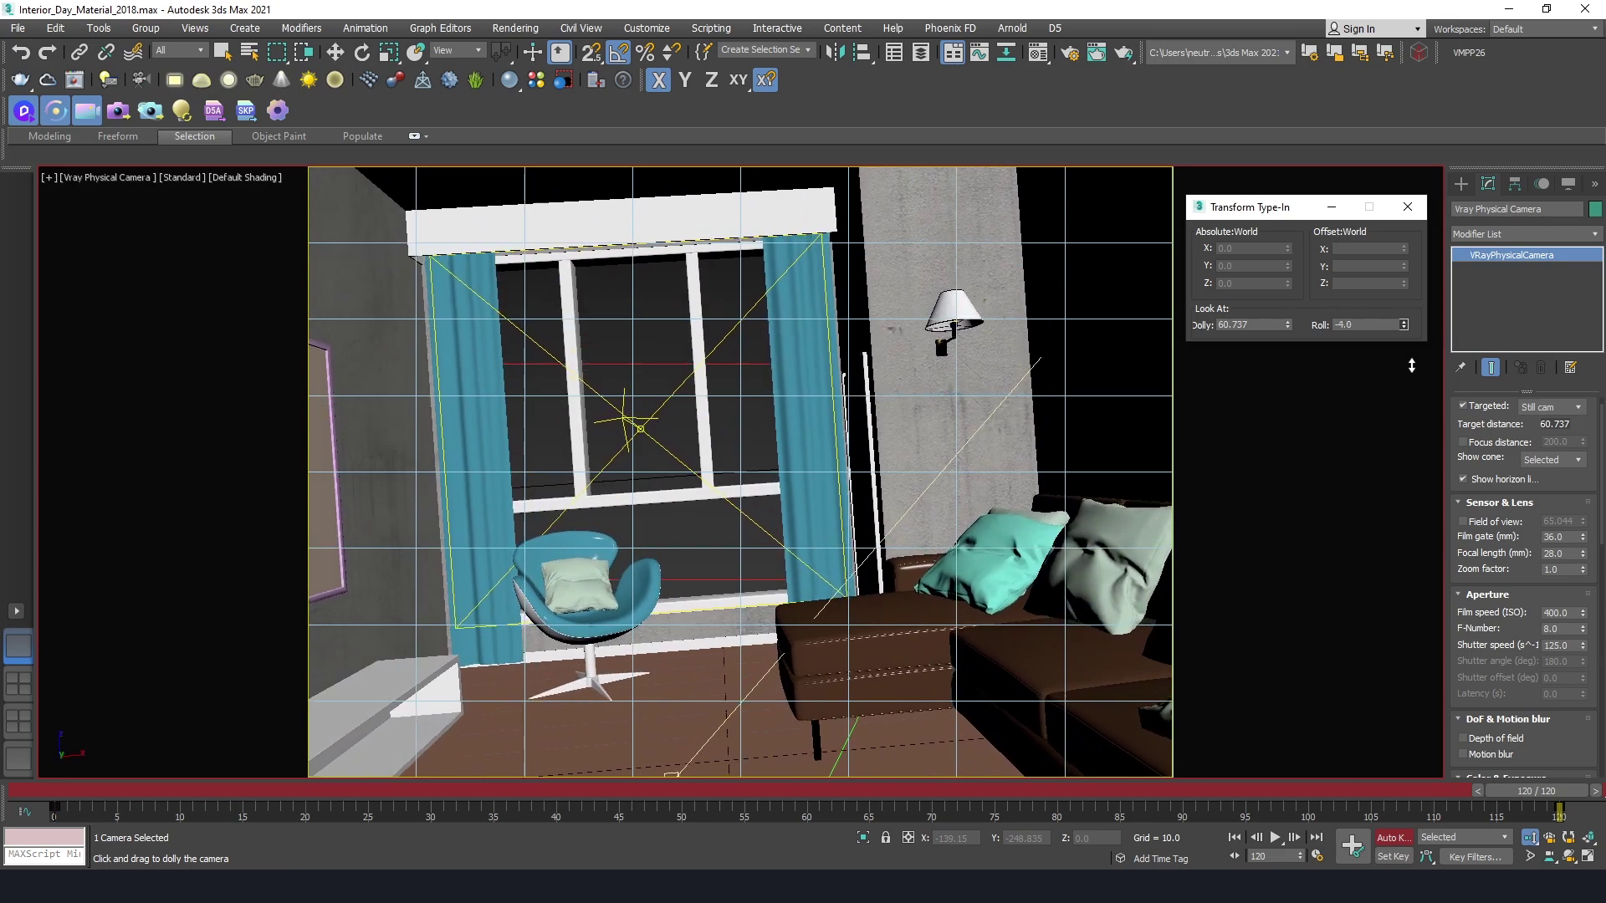
Play the camera animation to check it, and return to frame 0.
{"action": "left_click", "coordinate": [1274, 838]}
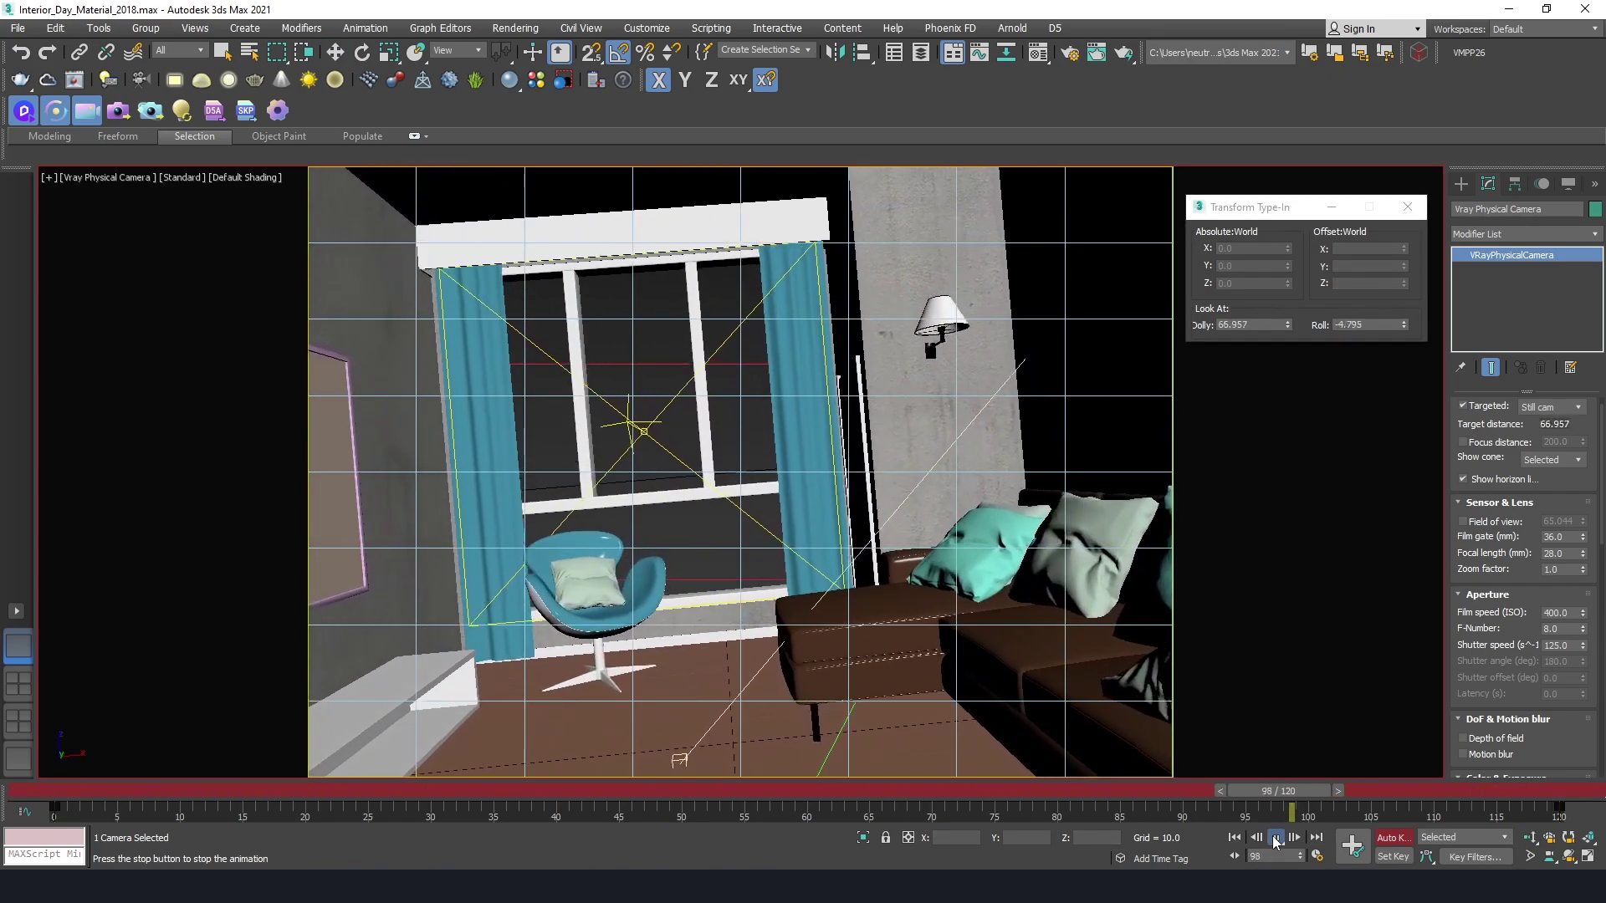
{"action": "left_click", "coordinate": [1275, 838]}
{"action": "left_click_drag", "start_coordinate": [176, 791], "coordinate": [66, 792]}
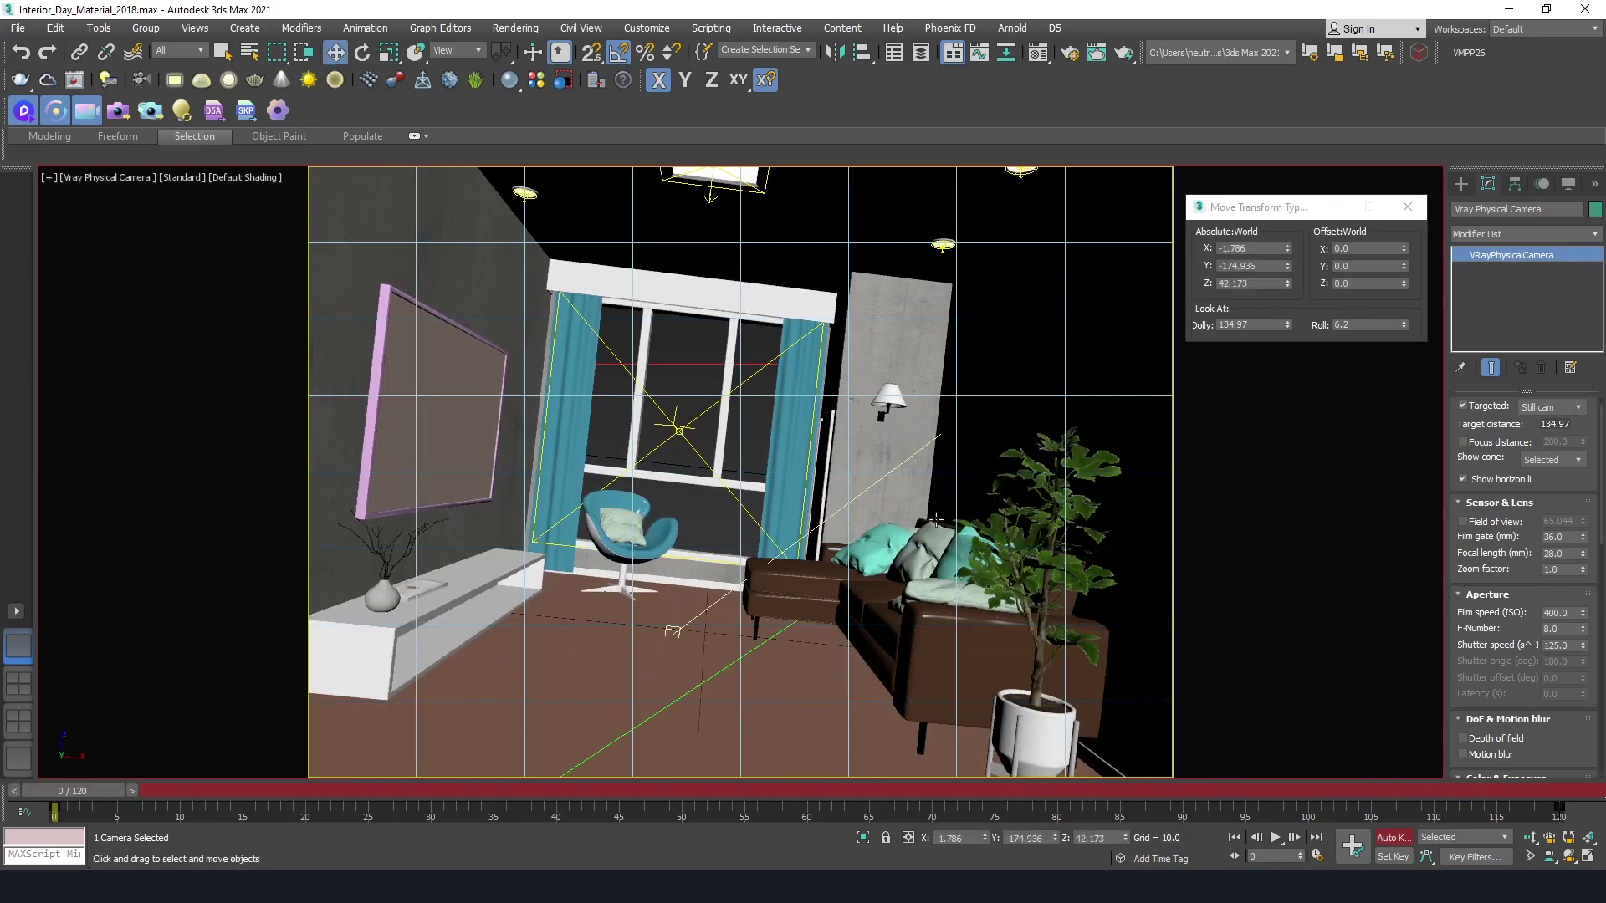
Select the VRay physical camera in the Top view, sync its animation to D5 Render, and switch to D5 Render.
{"action": "left_click", "coordinate": [741, 428]}
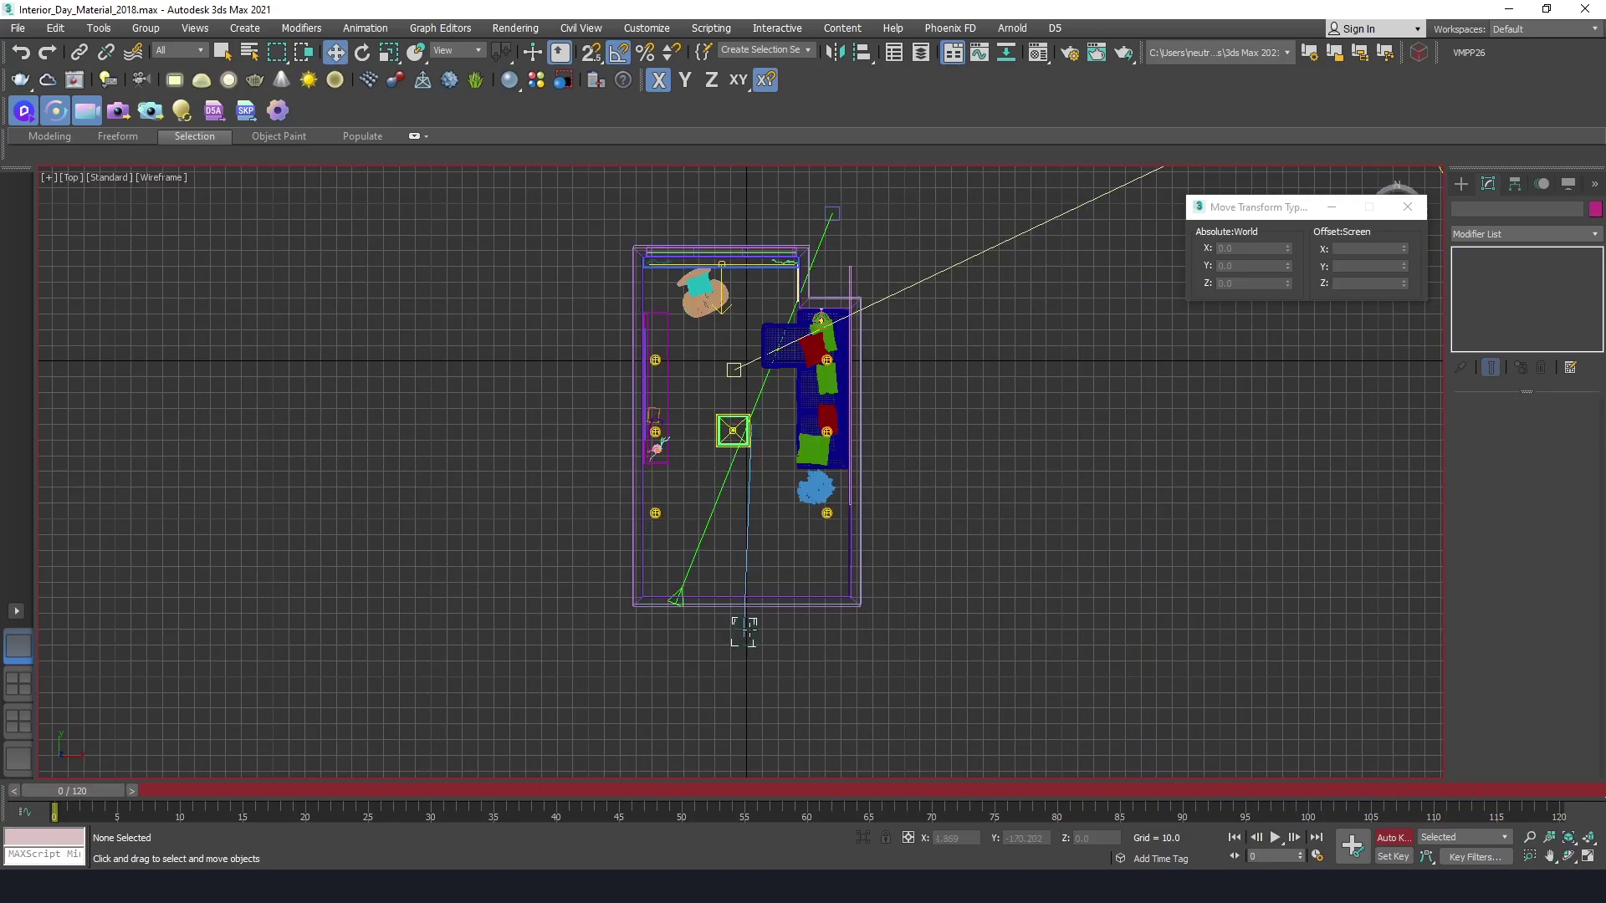
{"action": "left_click", "coordinate": [744, 633]}
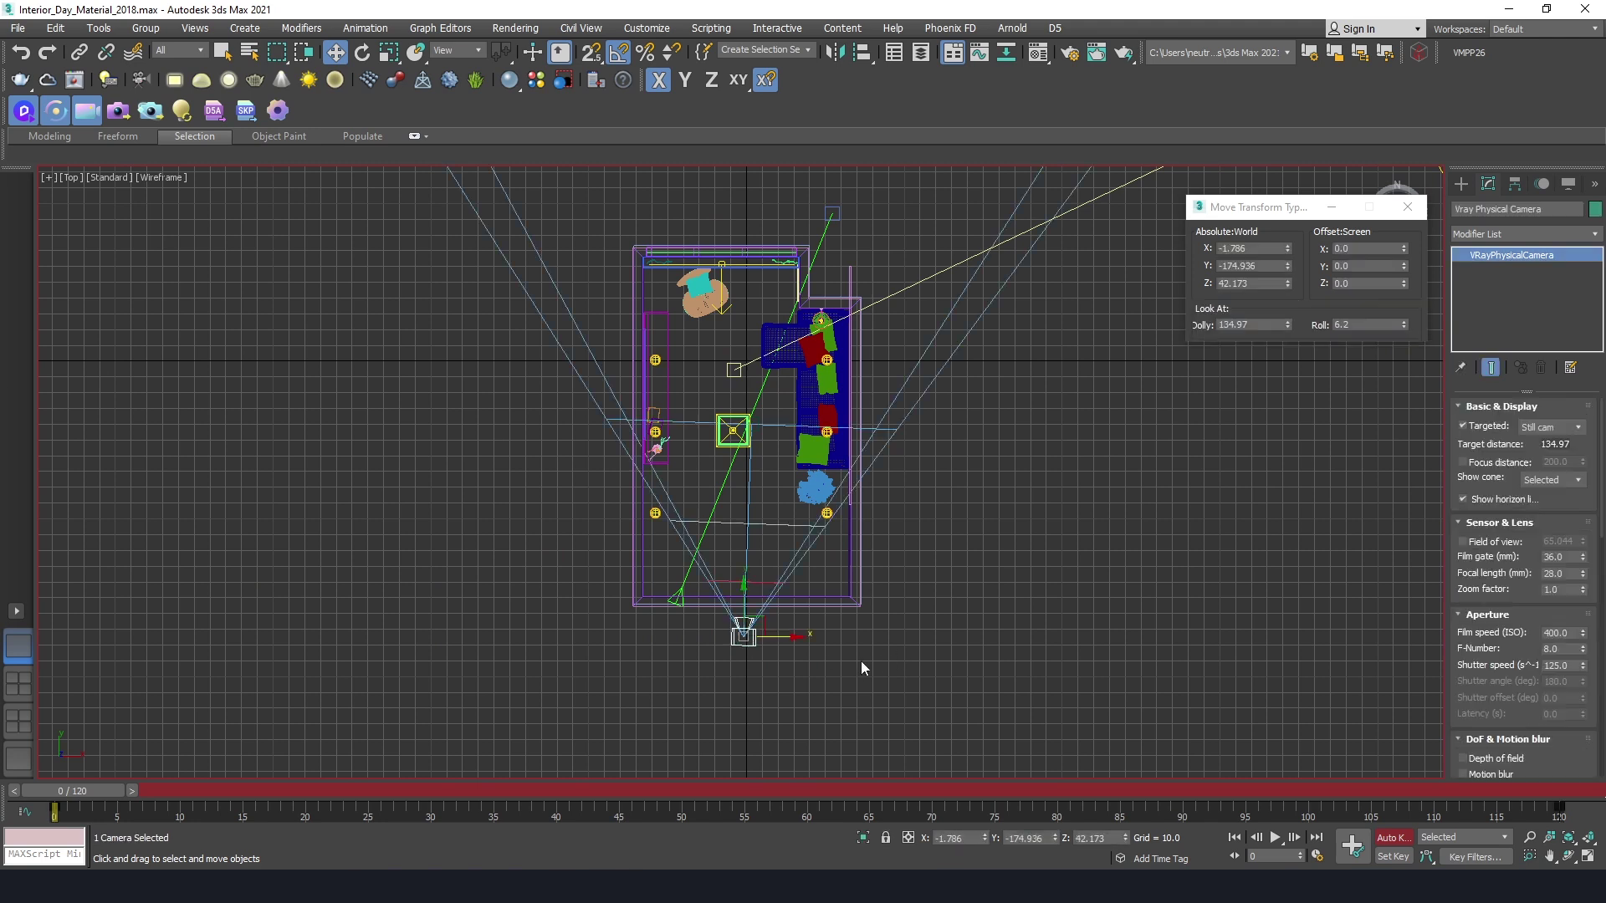
{"action": "left_click", "coordinate": [153, 118]}
{"action": "key", "text": "alt+Tab"}
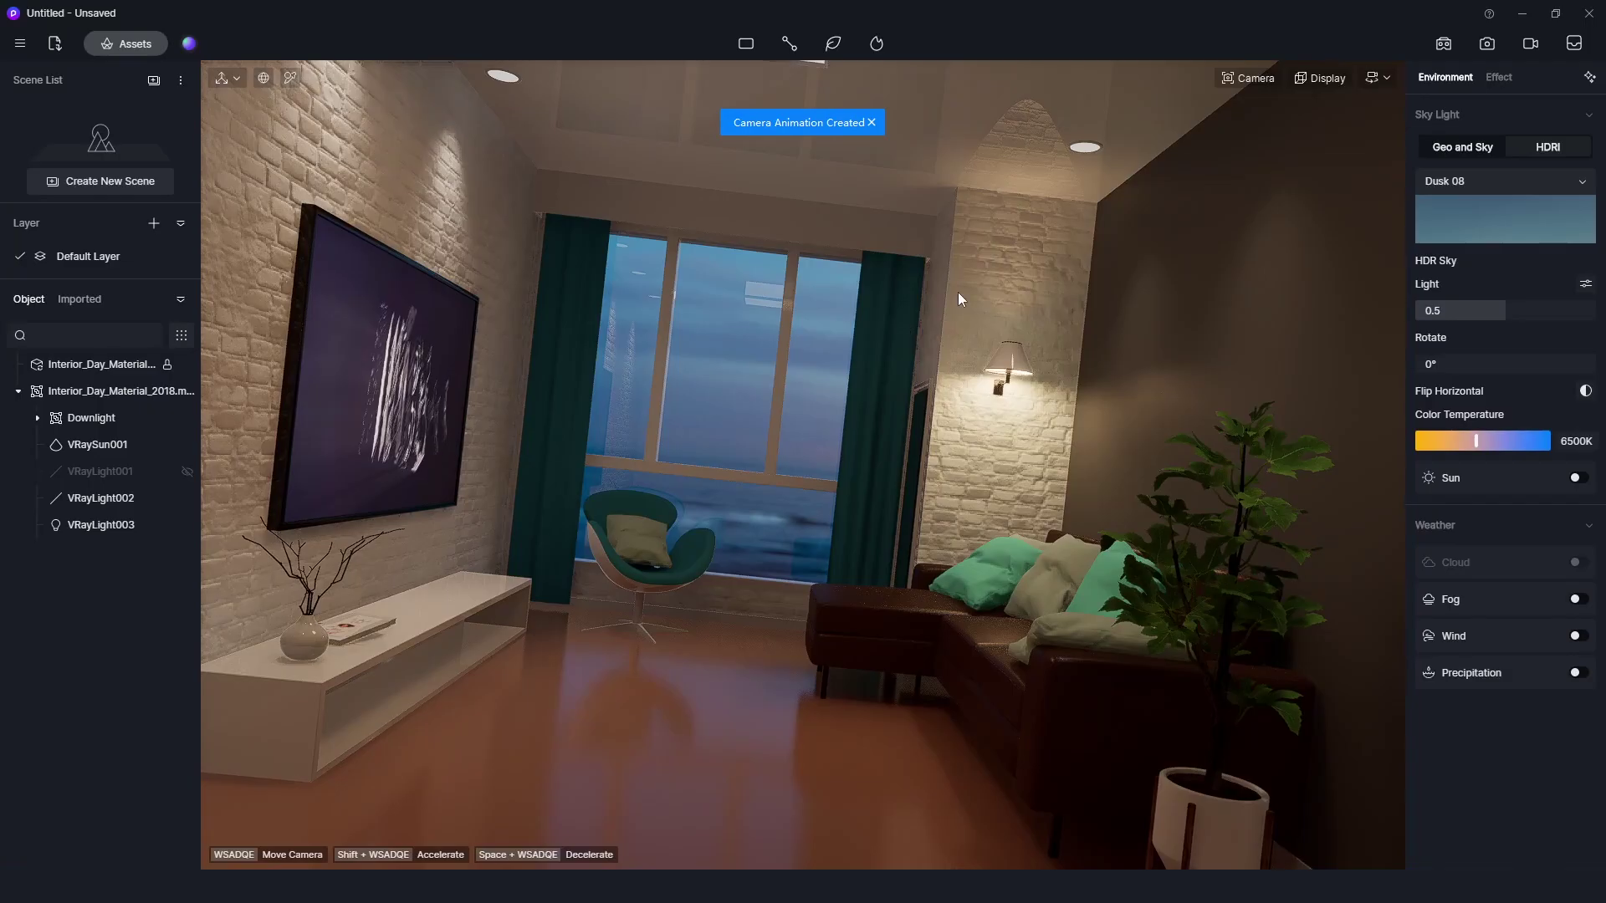
Open the video editor and play the synced DCC 0 camera animation in Clip 1 to review it.
{"action": "left_click", "coordinate": [1530, 44]}
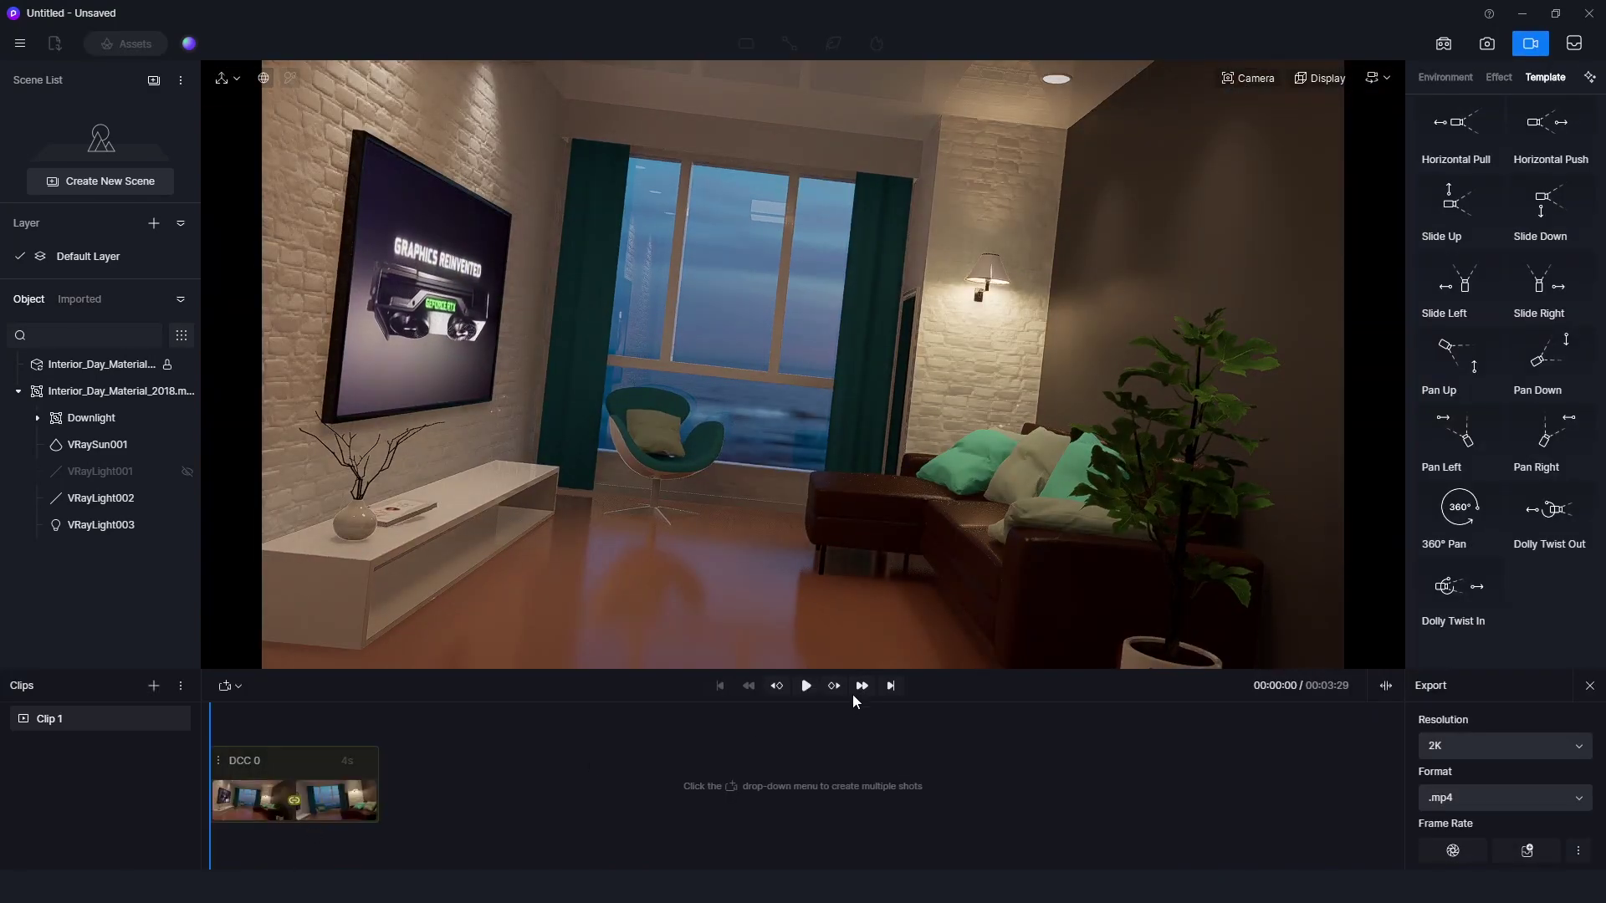
{"action": "left_click", "coordinate": [806, 687]}
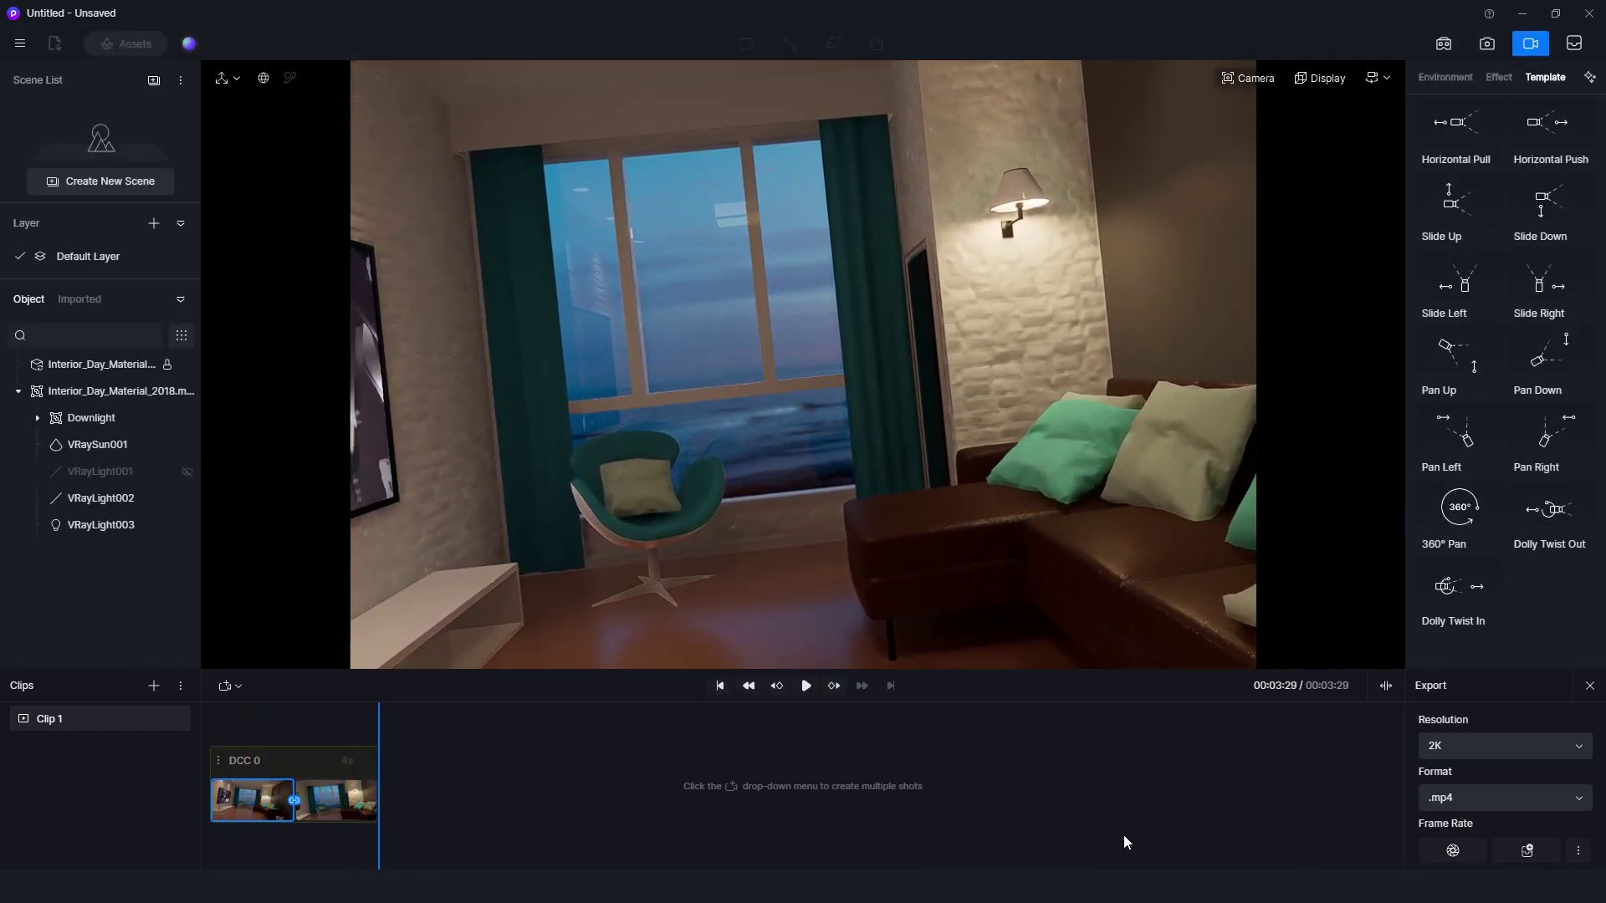
{"action": "left_click", "coordinate": [806, 687]}
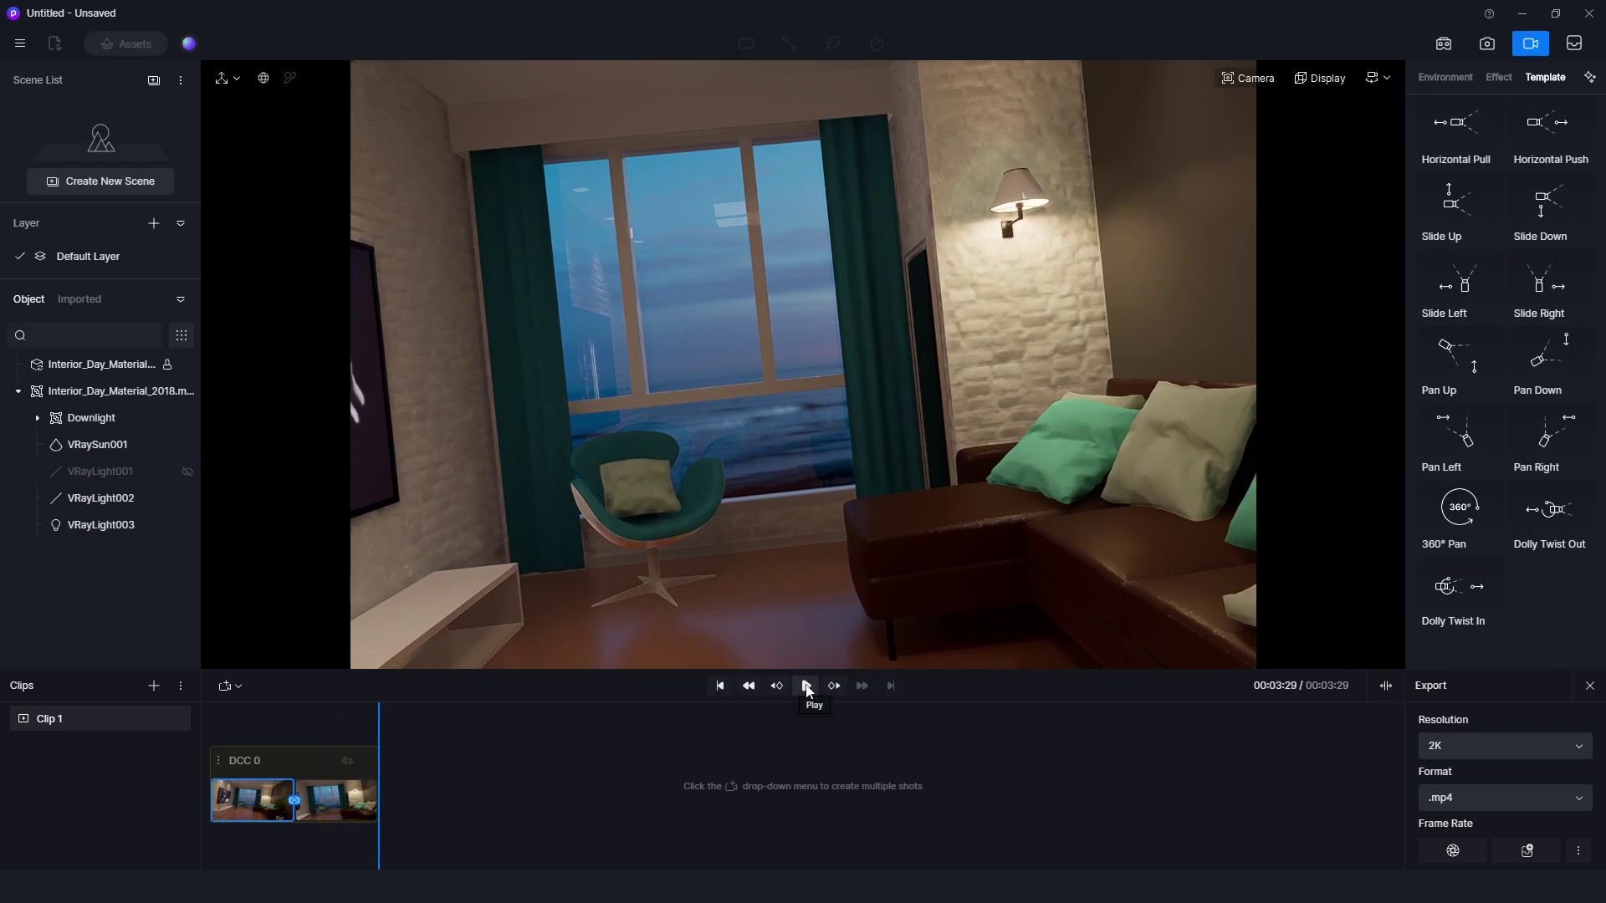
{"action": "left_click", "coordinate": [807, 687]}
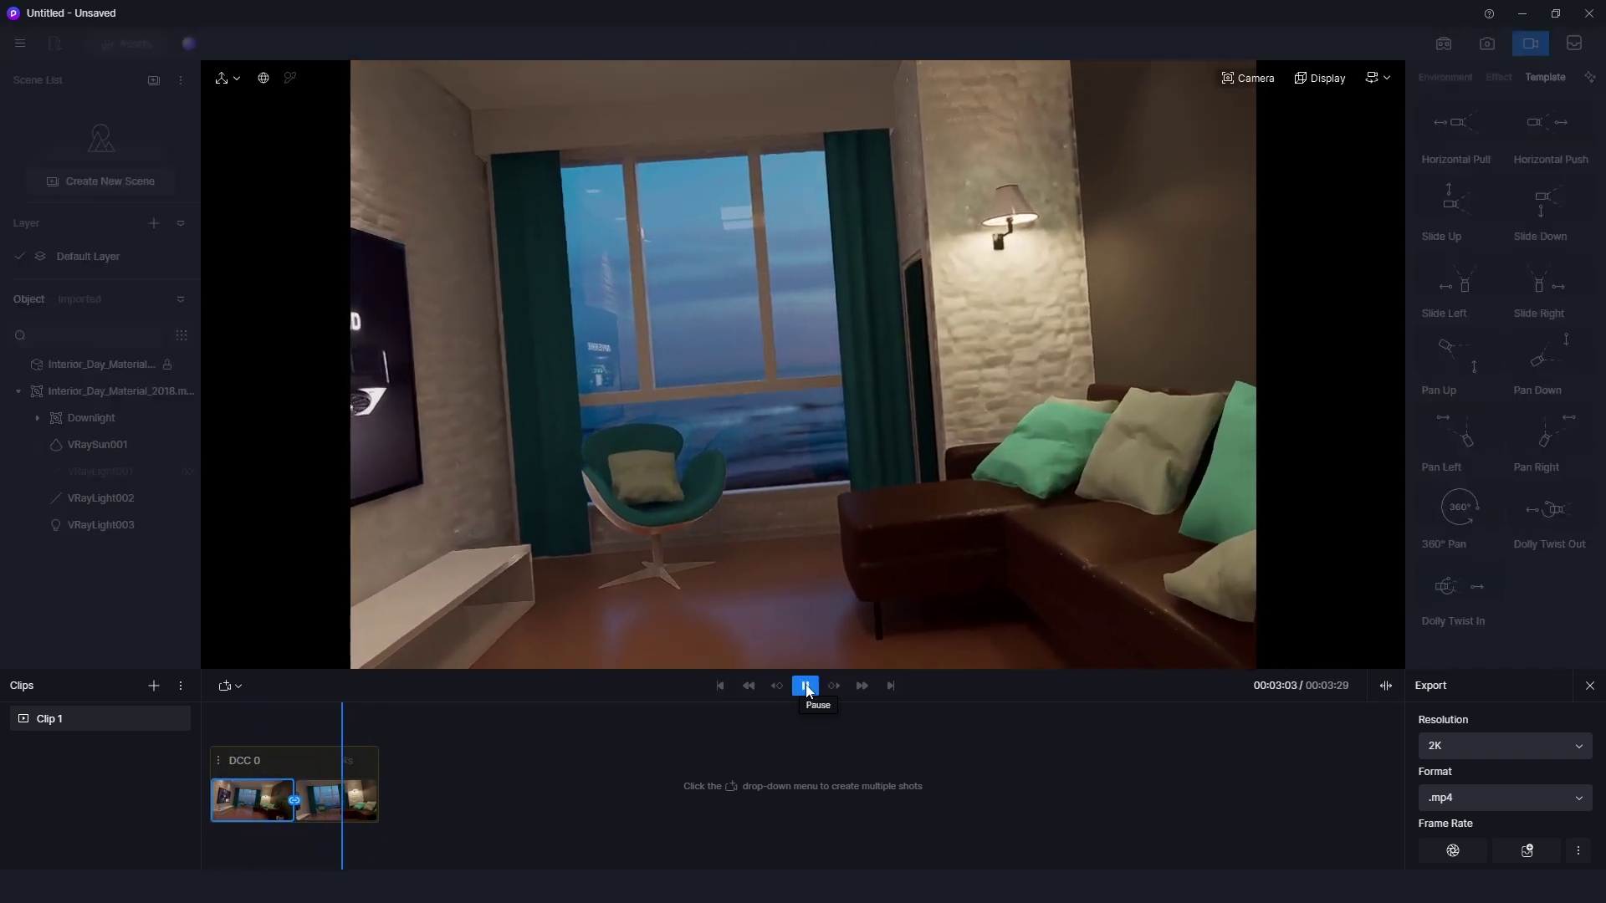
{"action": "left_click", "coordinate": [806, 686]}
{"action": "left_click", "coordinate": [1016, 786]}
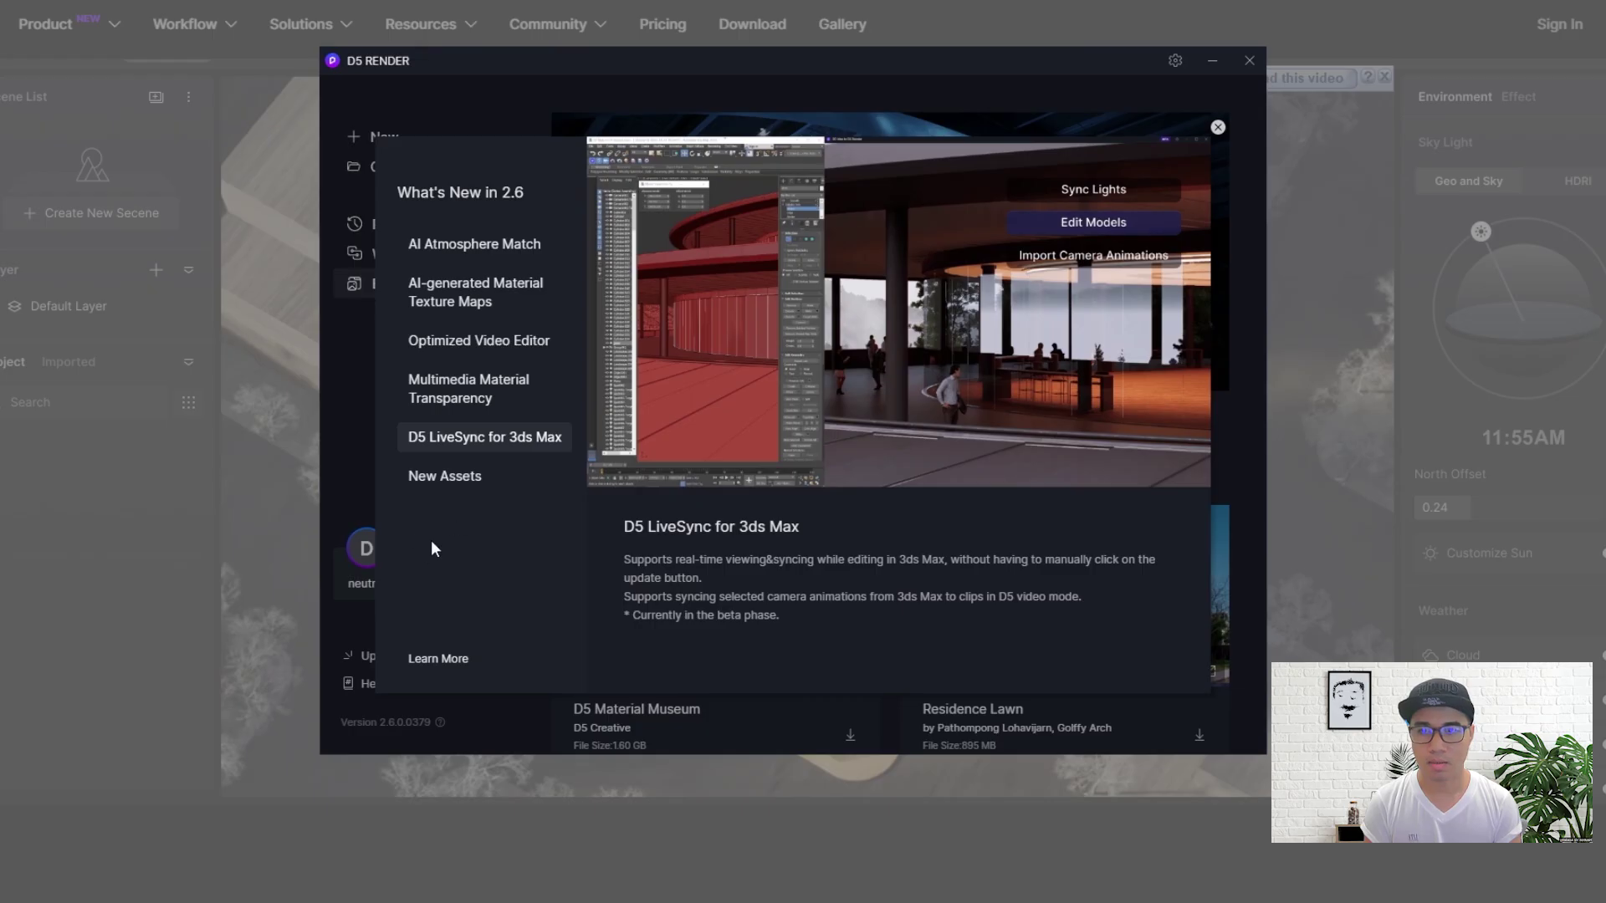
Show the New Assets entry in the What's New in 2.6 overview.
{"action": "left_click", "coordinate": [441, 476]}
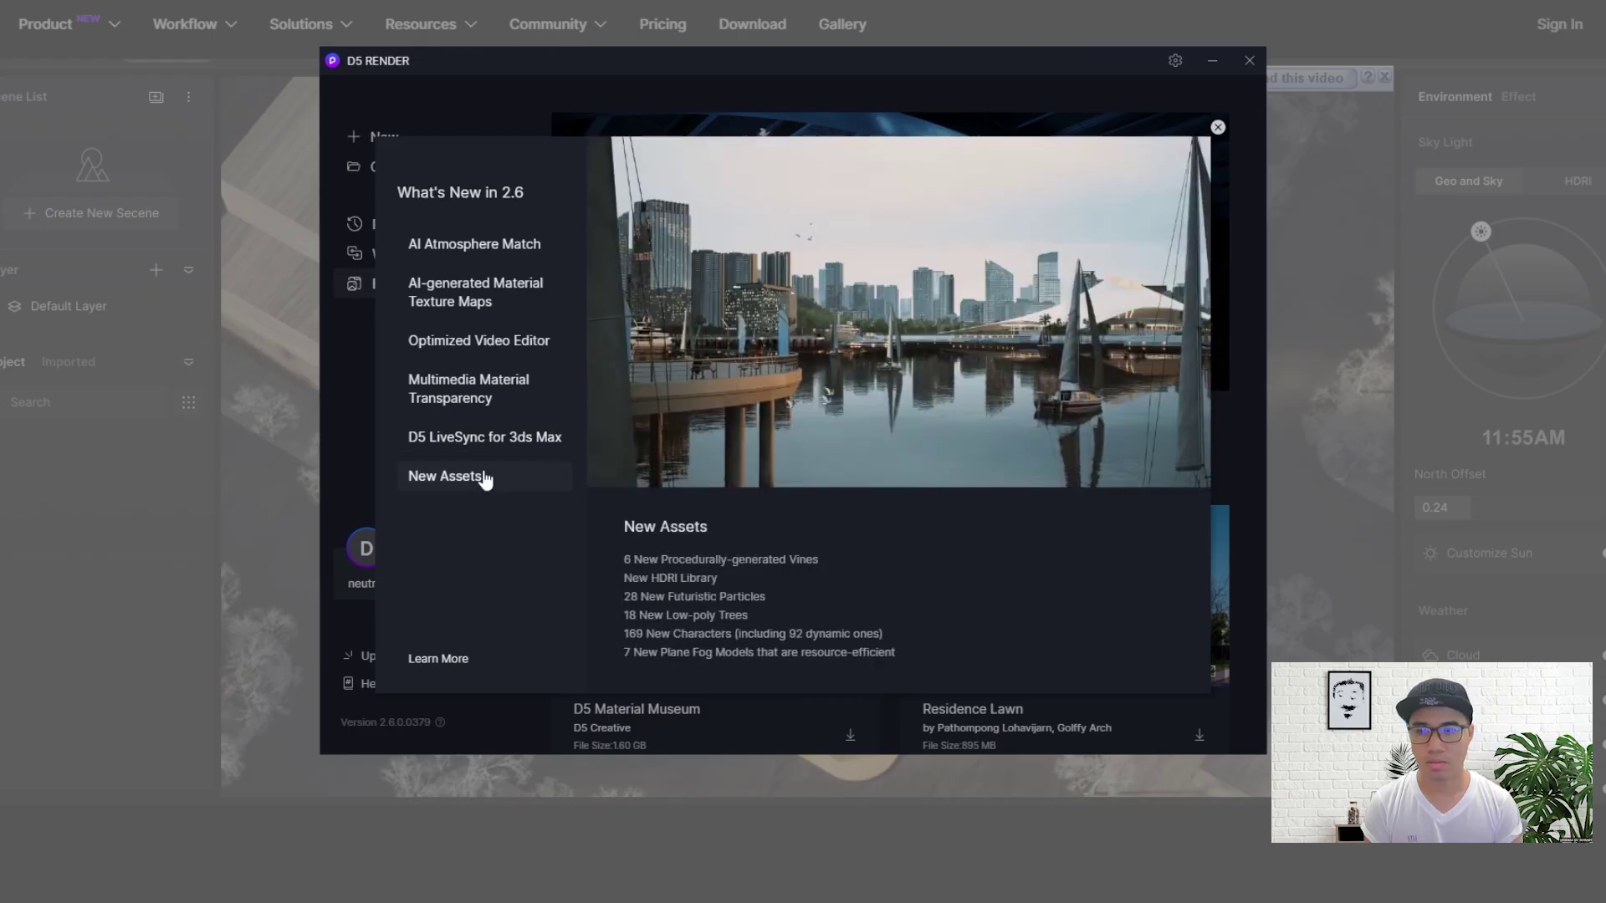
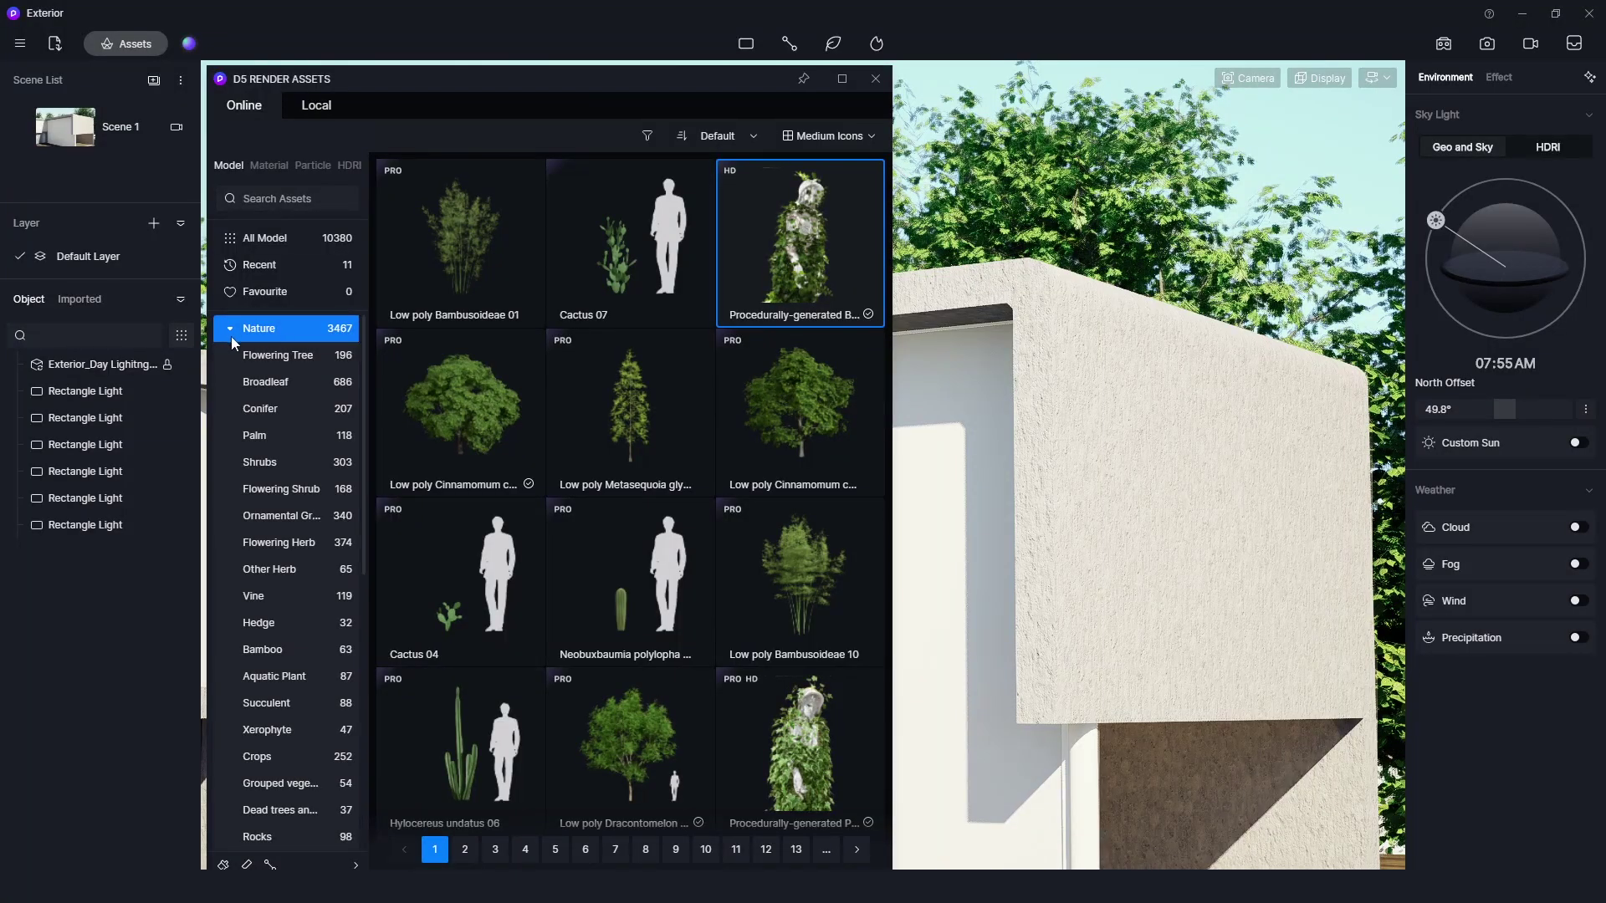
Find the procedurally generated Boston ivy with the recent model search "procedurally" and generate it at the building's upper corner.
{"action": "left_click", "coordinate": [281, 204]}
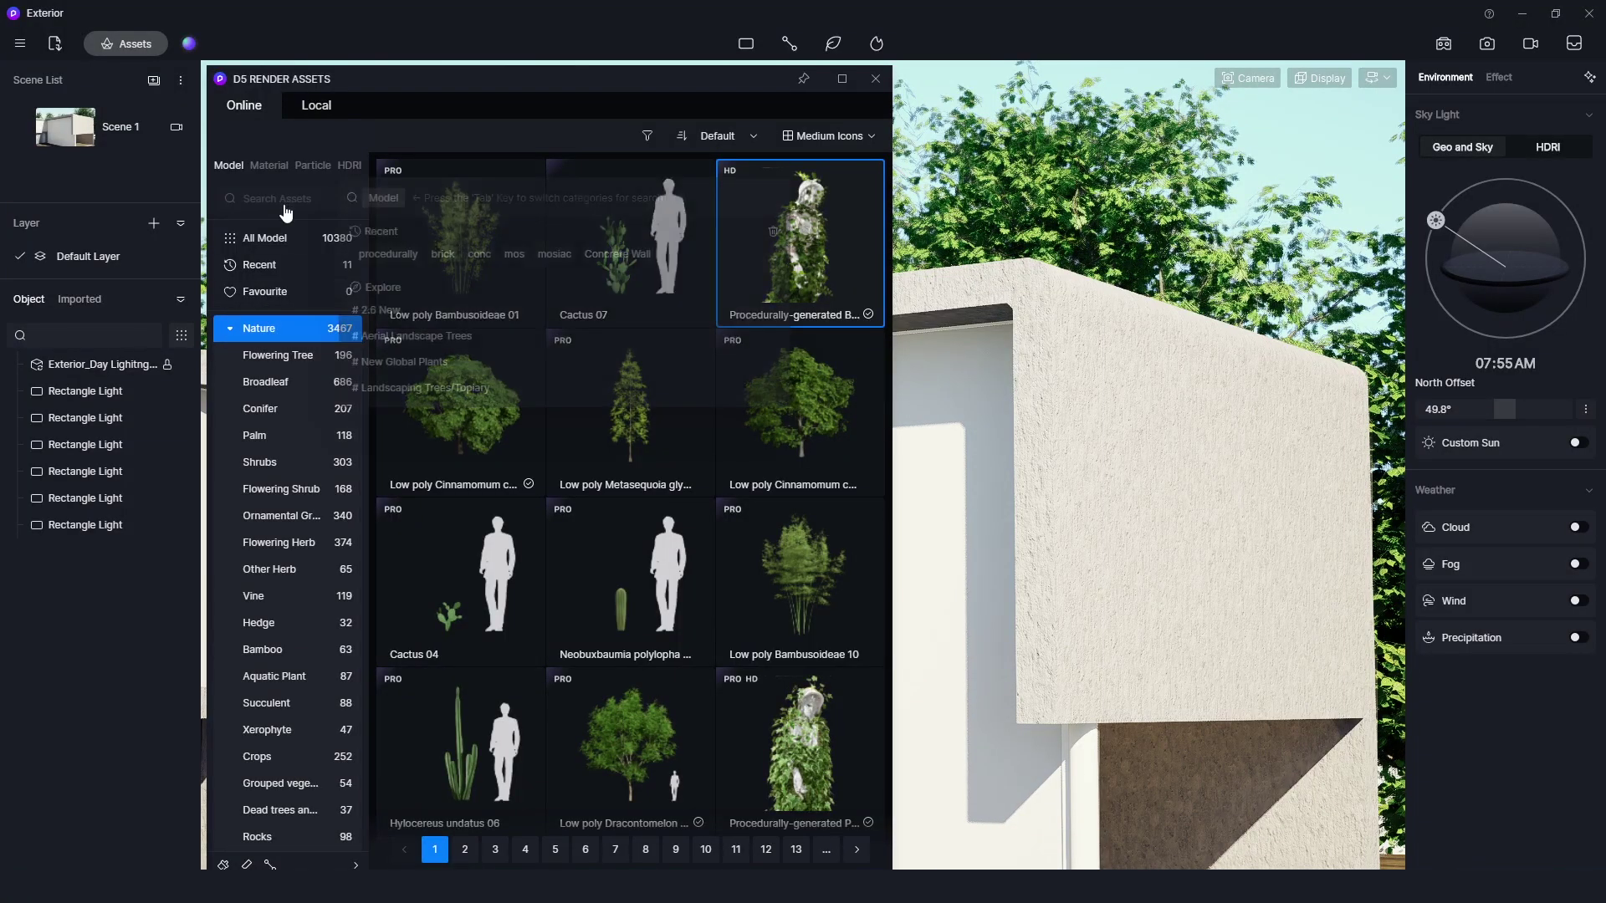
{"action": "left_click", "coordinate": [386, 254]}
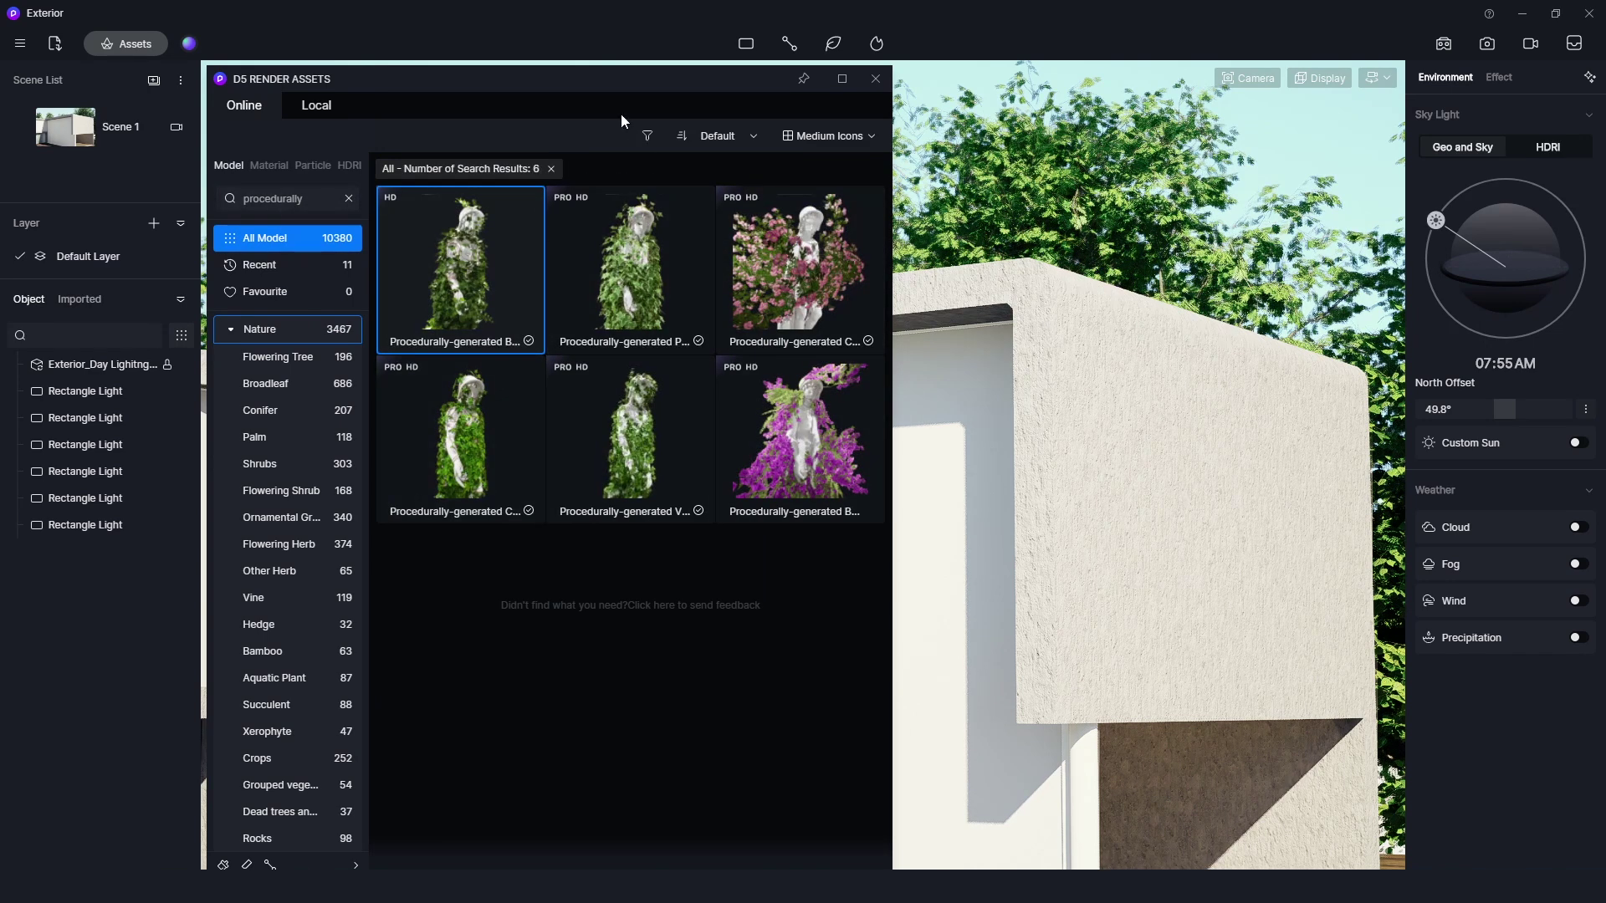
{"action": "left_click_drag", "start_coordinate": [588, 80], "coordinate": [505, 68]}
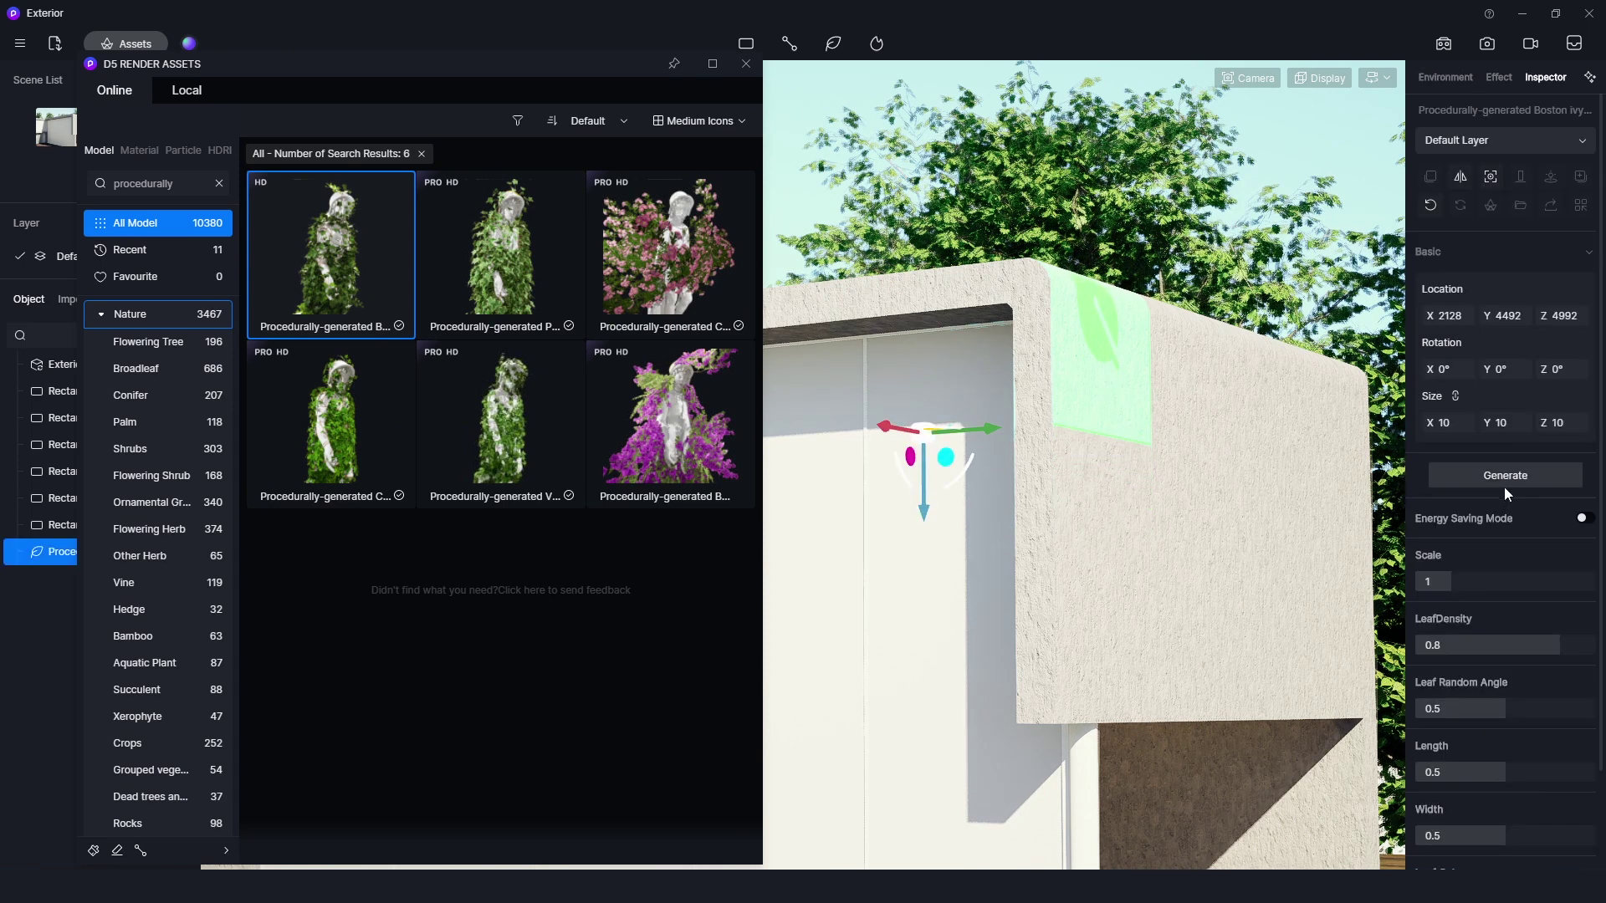
{"action": "left_click_drag", "start_coordinate": [576, 78], "coordinate": [478, 83]}
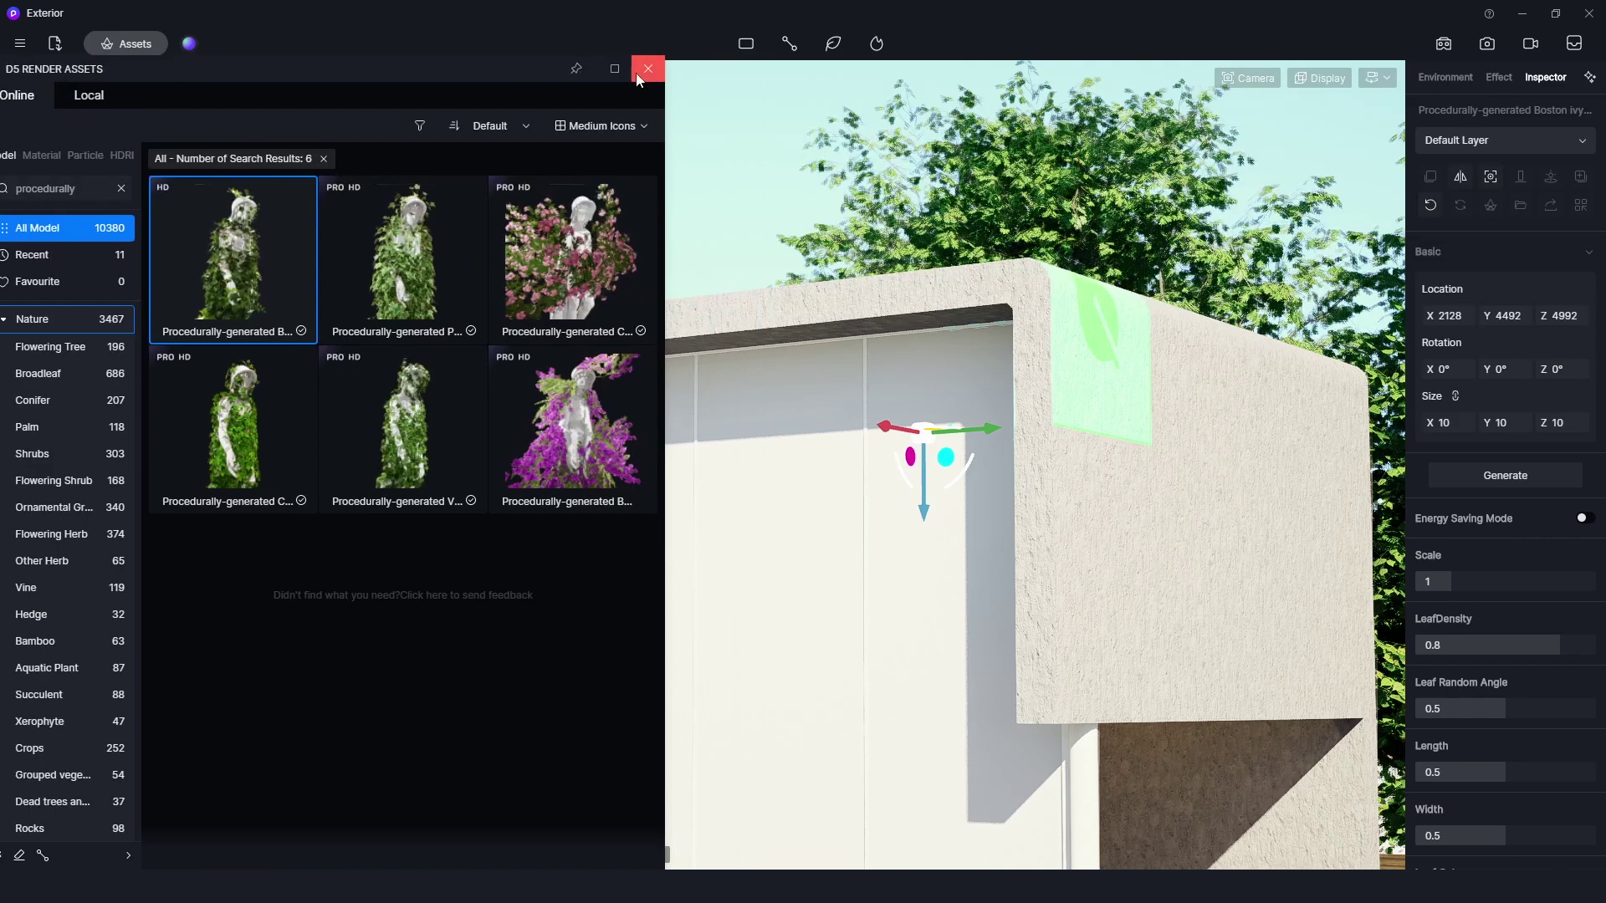
{"action": "left_click", "coordinate": [1547, 476]}
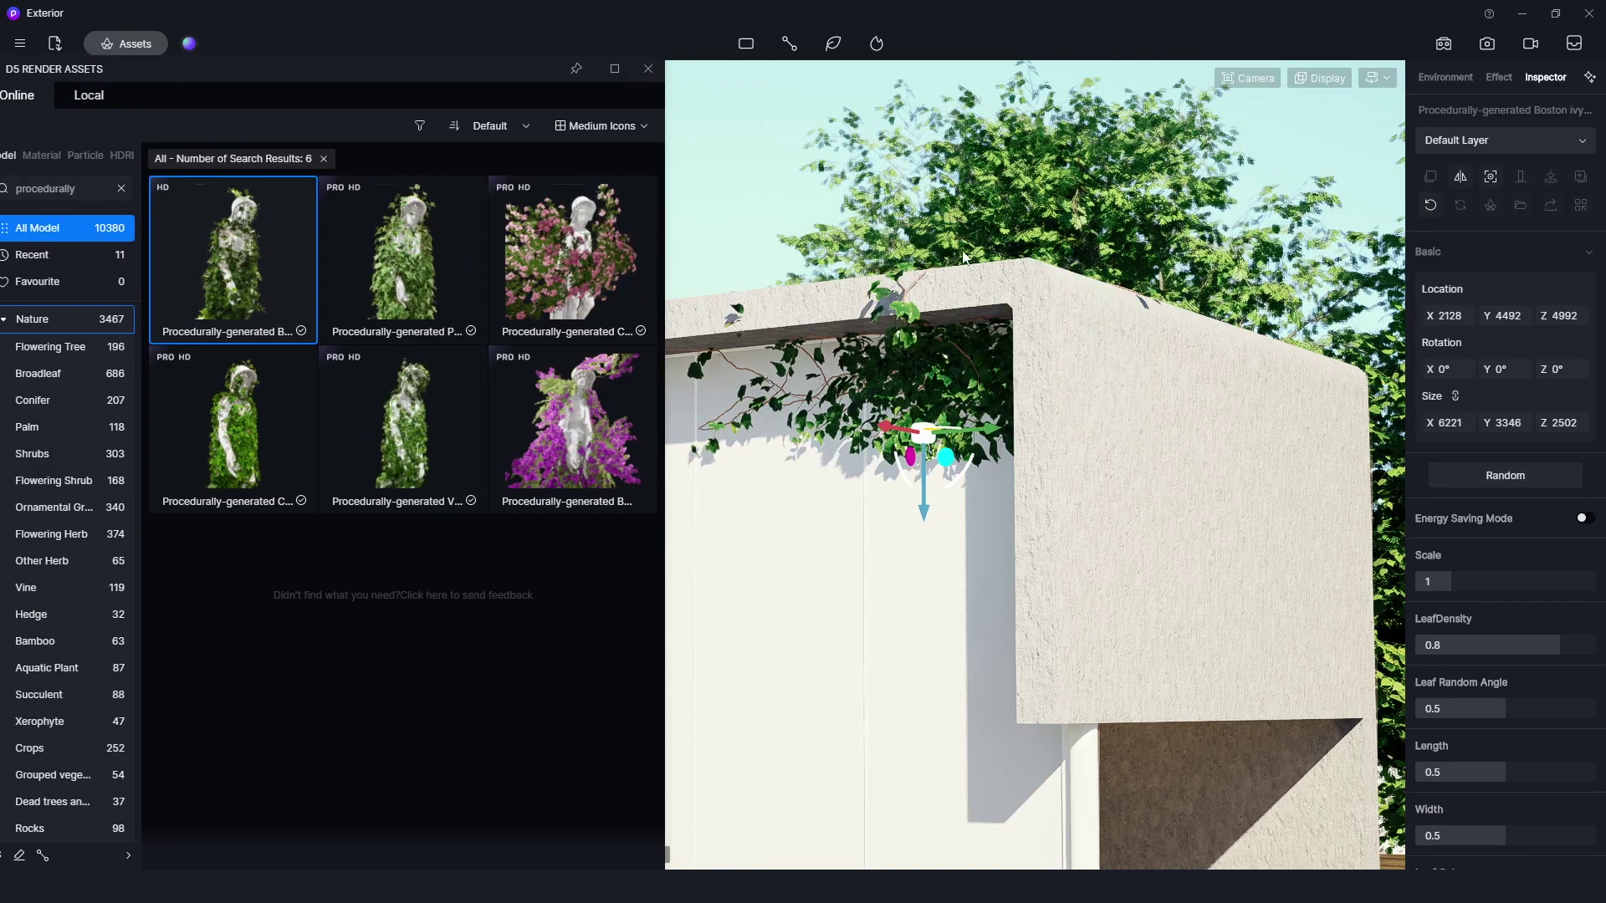
{"action": "left_click", "coordinate": [647, 70]}
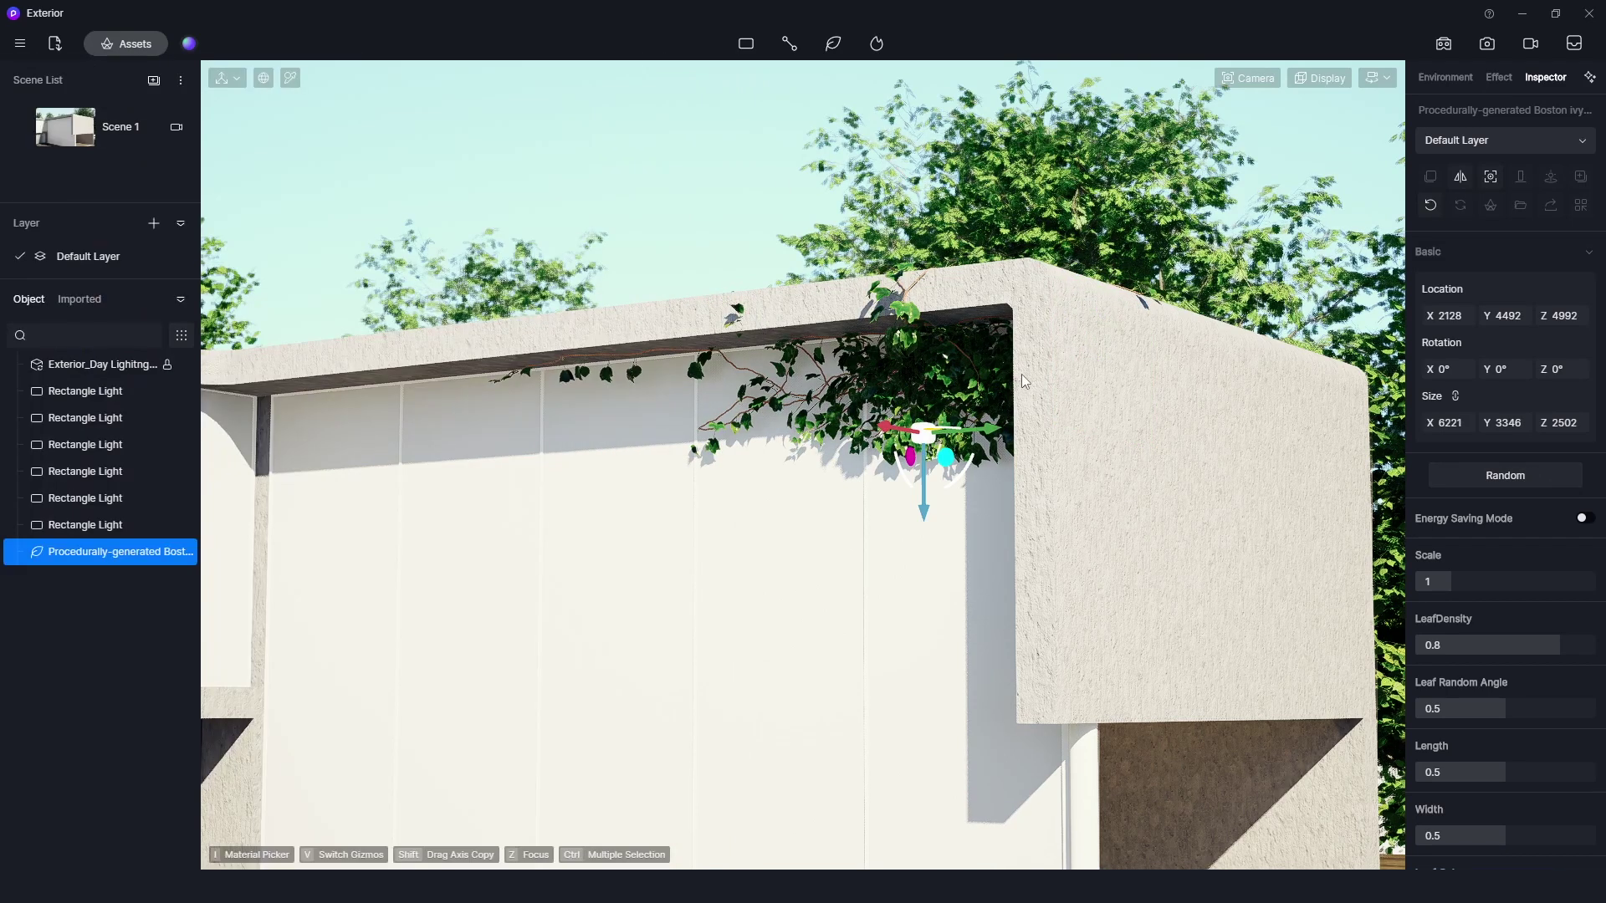
Randomize the Boston ivy's growth several times until it spreads over the wall corner.
{"action": "left_click", "coordinate": [1512, 475]}
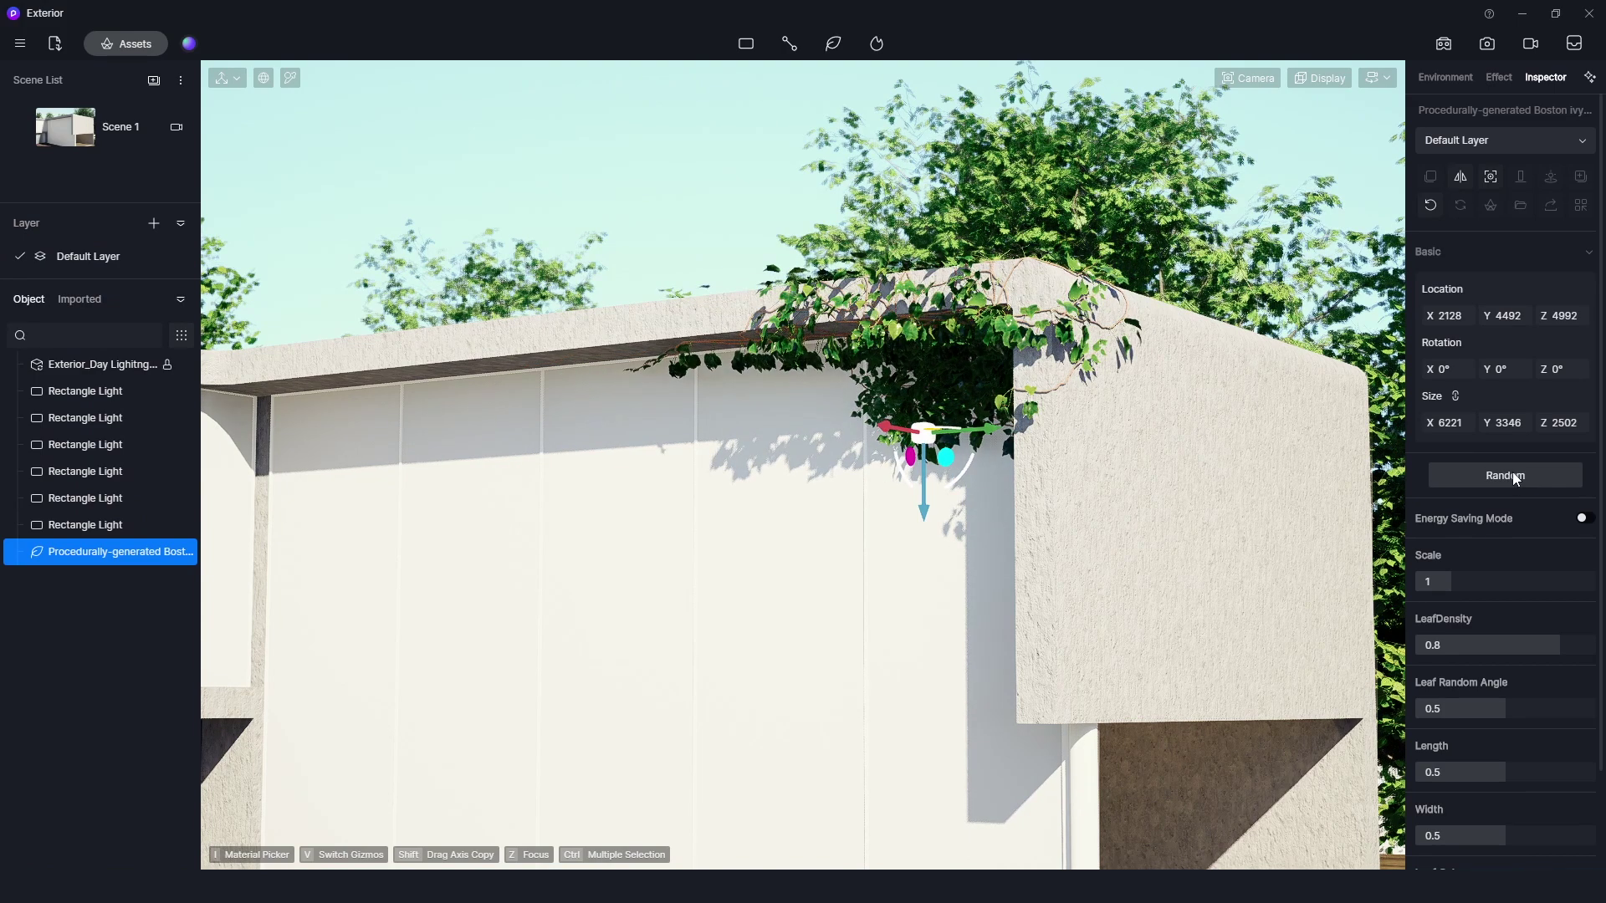
{"action": "left_click", "coordinate": [1513, 475]}
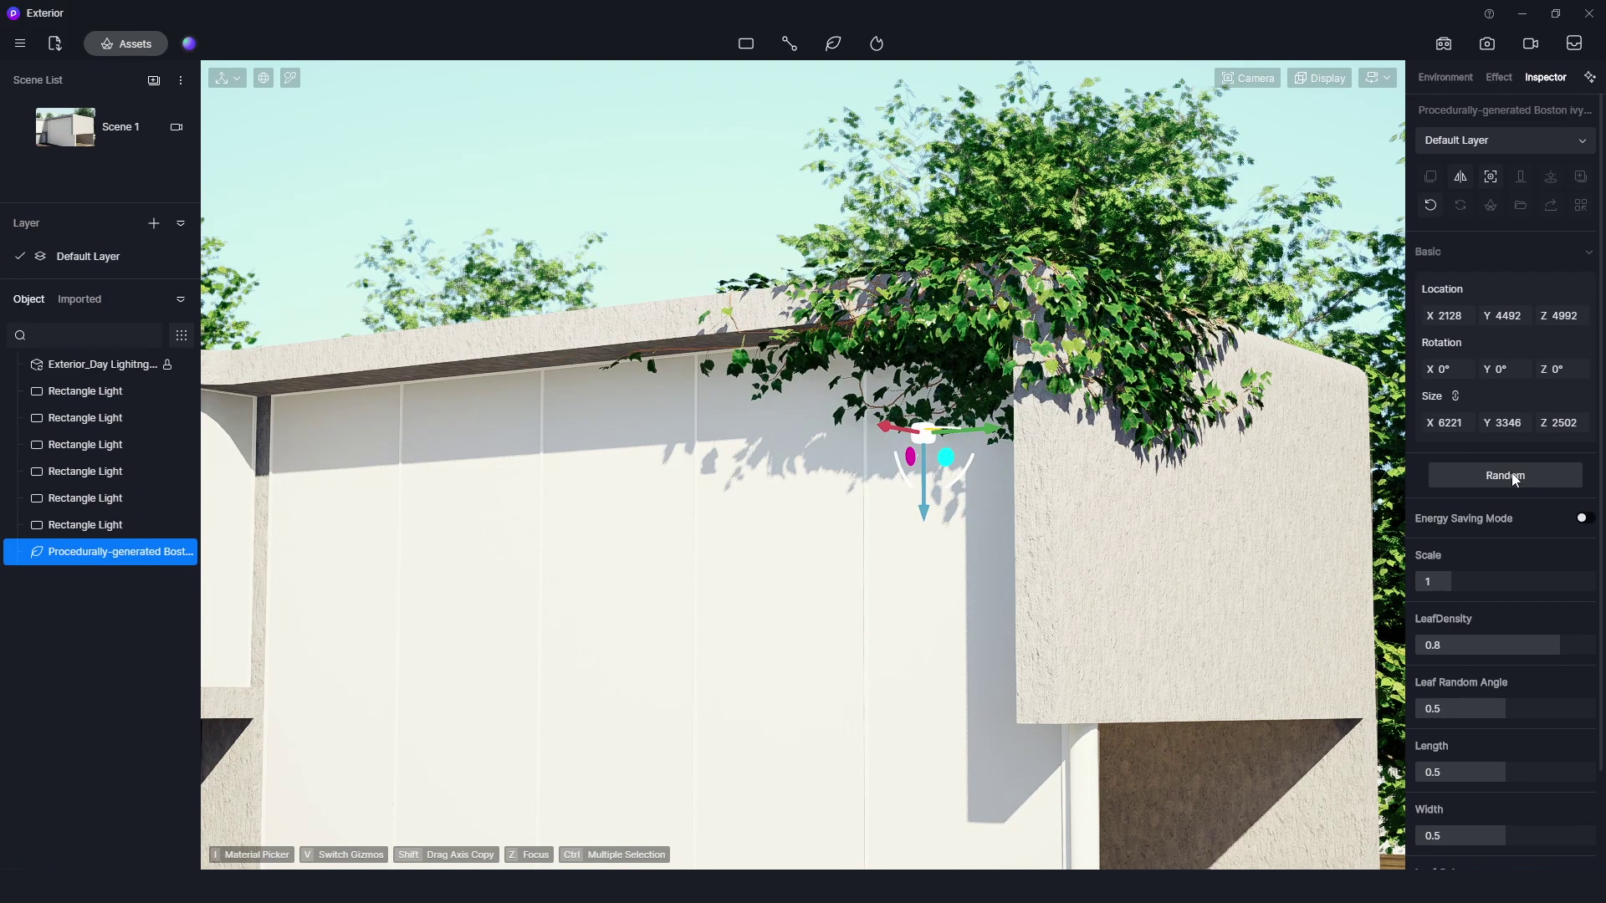
{"action": "left_click", "coordinate": [1516, 473]}
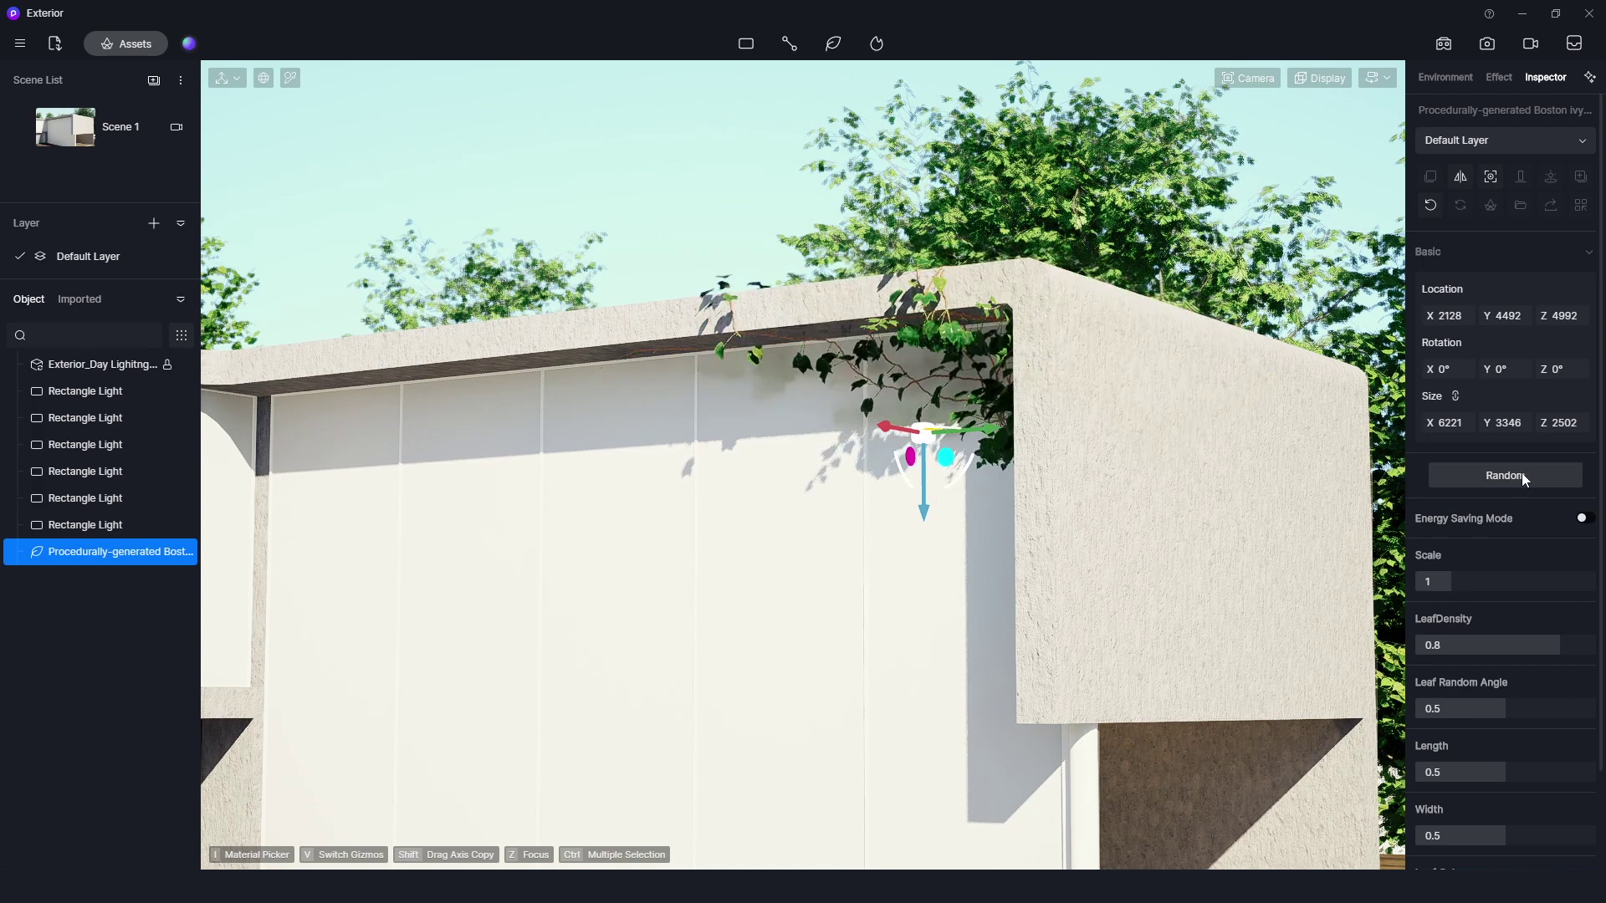
{"action": "left_click", "coordinate": [1516, 476]}
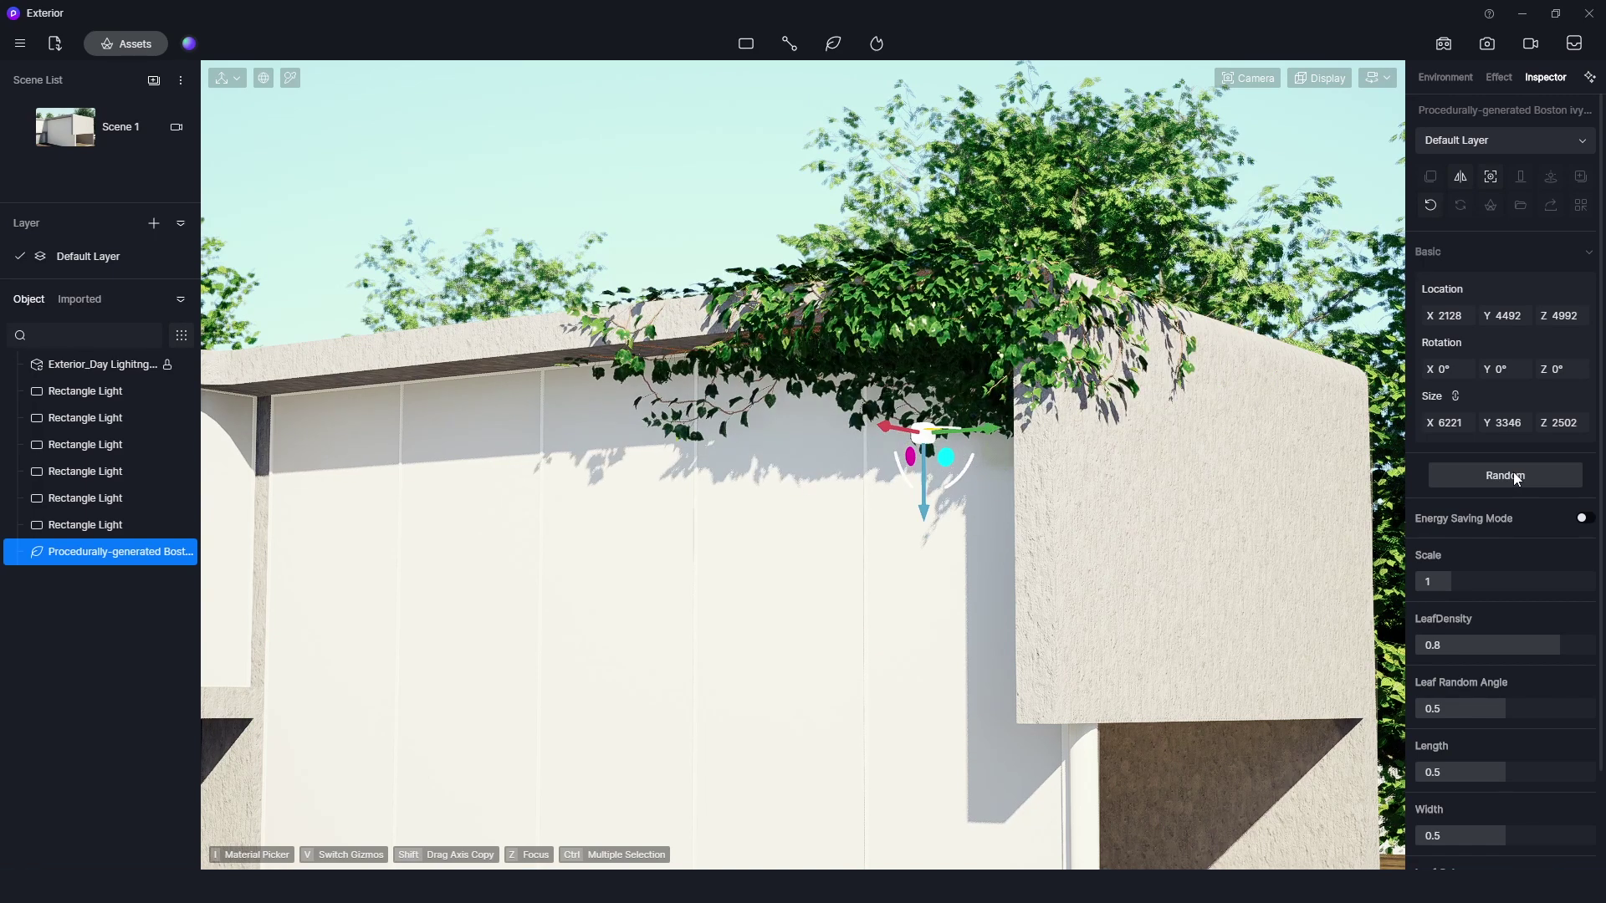
{"action": "left_click", "coordinate": [1515, 475]}
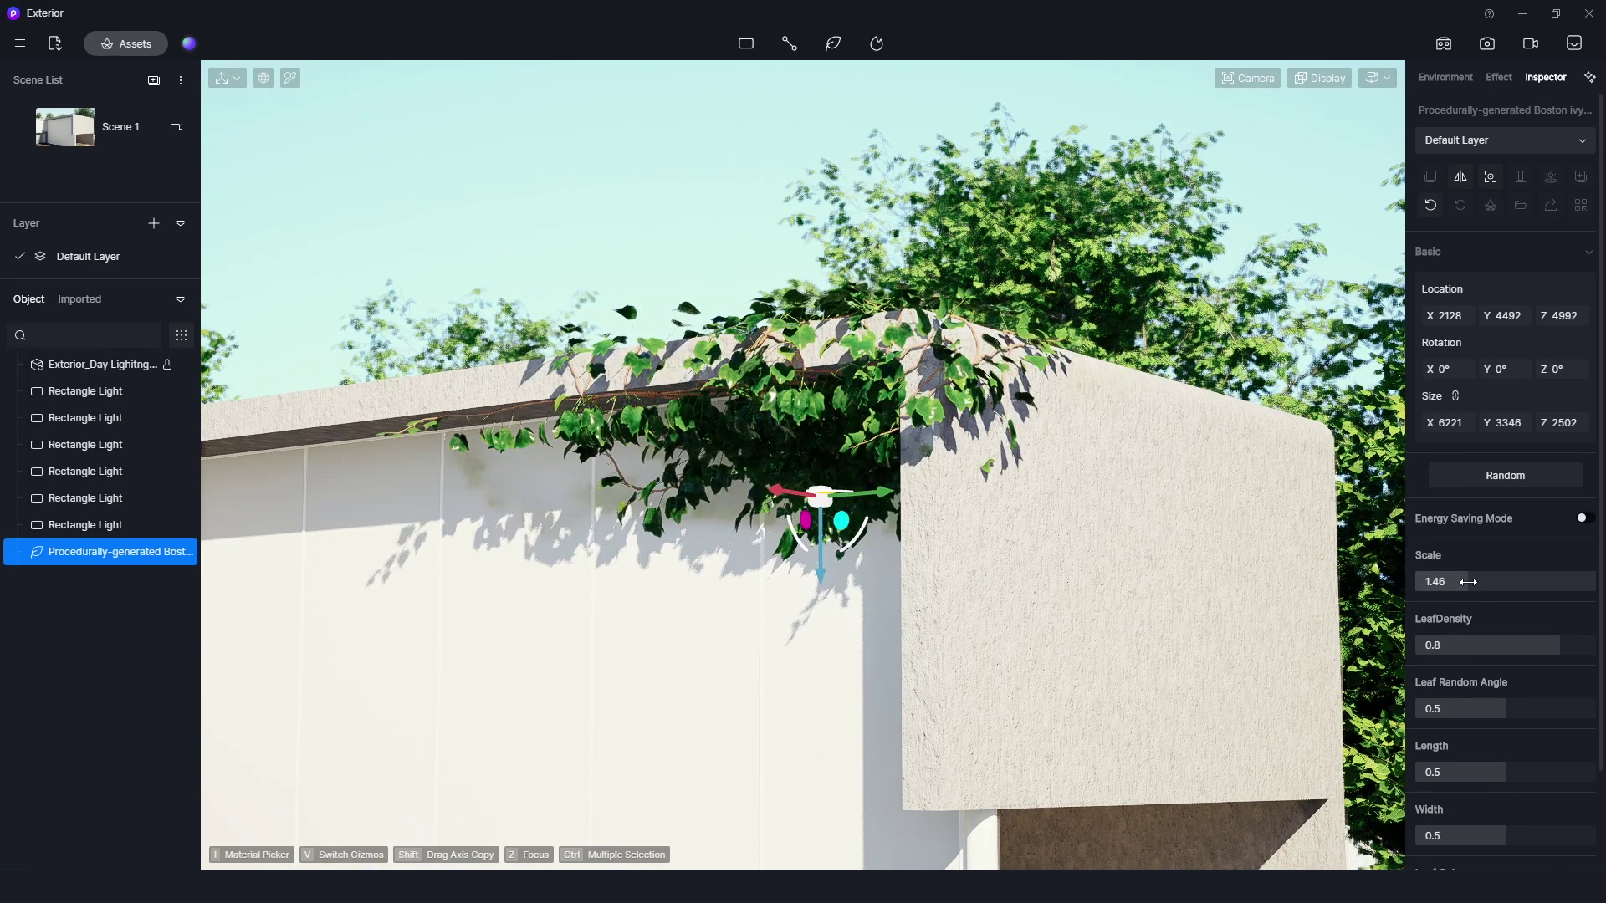
Set the ivy's scale to 1.44, leaf density to 0.58, leaf random angle to 0.49, length to 0.96 and width to 0.93.
{"action": "left_click_drag", "start_coordinate": [1490, 587], "coordinate": [1466, 584]}
{"action": "left_click", "coordinate": [1462, 645]}
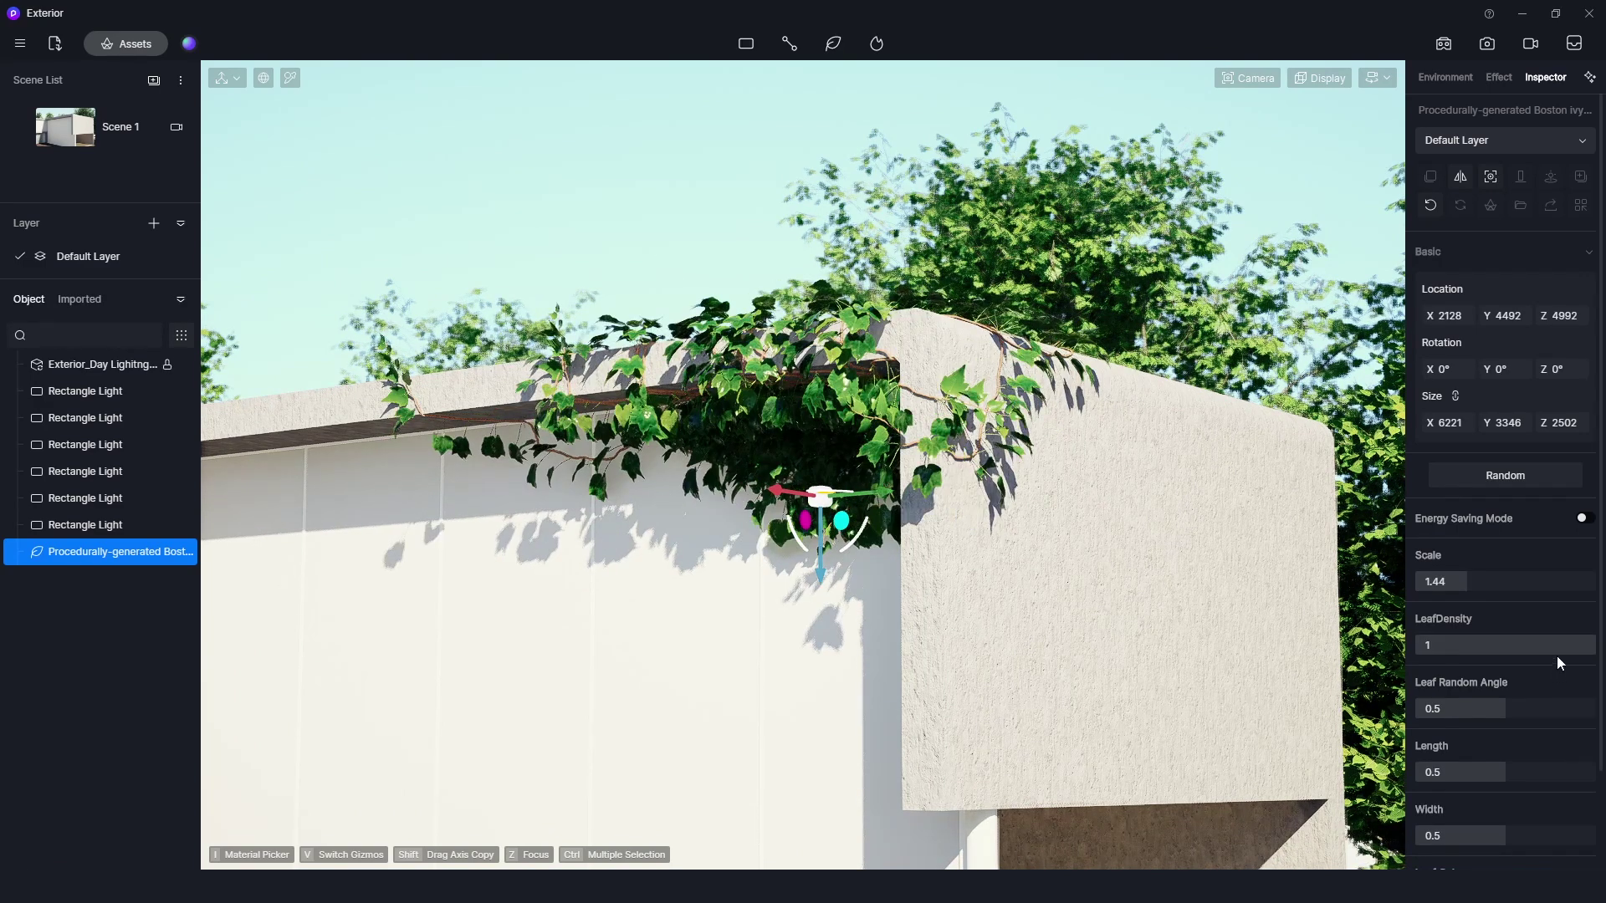
{"action": "left_click_drag", "start_coordinate": [1598, 652], "coordinate": [1520, 649]}
{"action": "left_click_drag", "start_coordinate": [1511, 709], "coordinate": [1463, 712]}
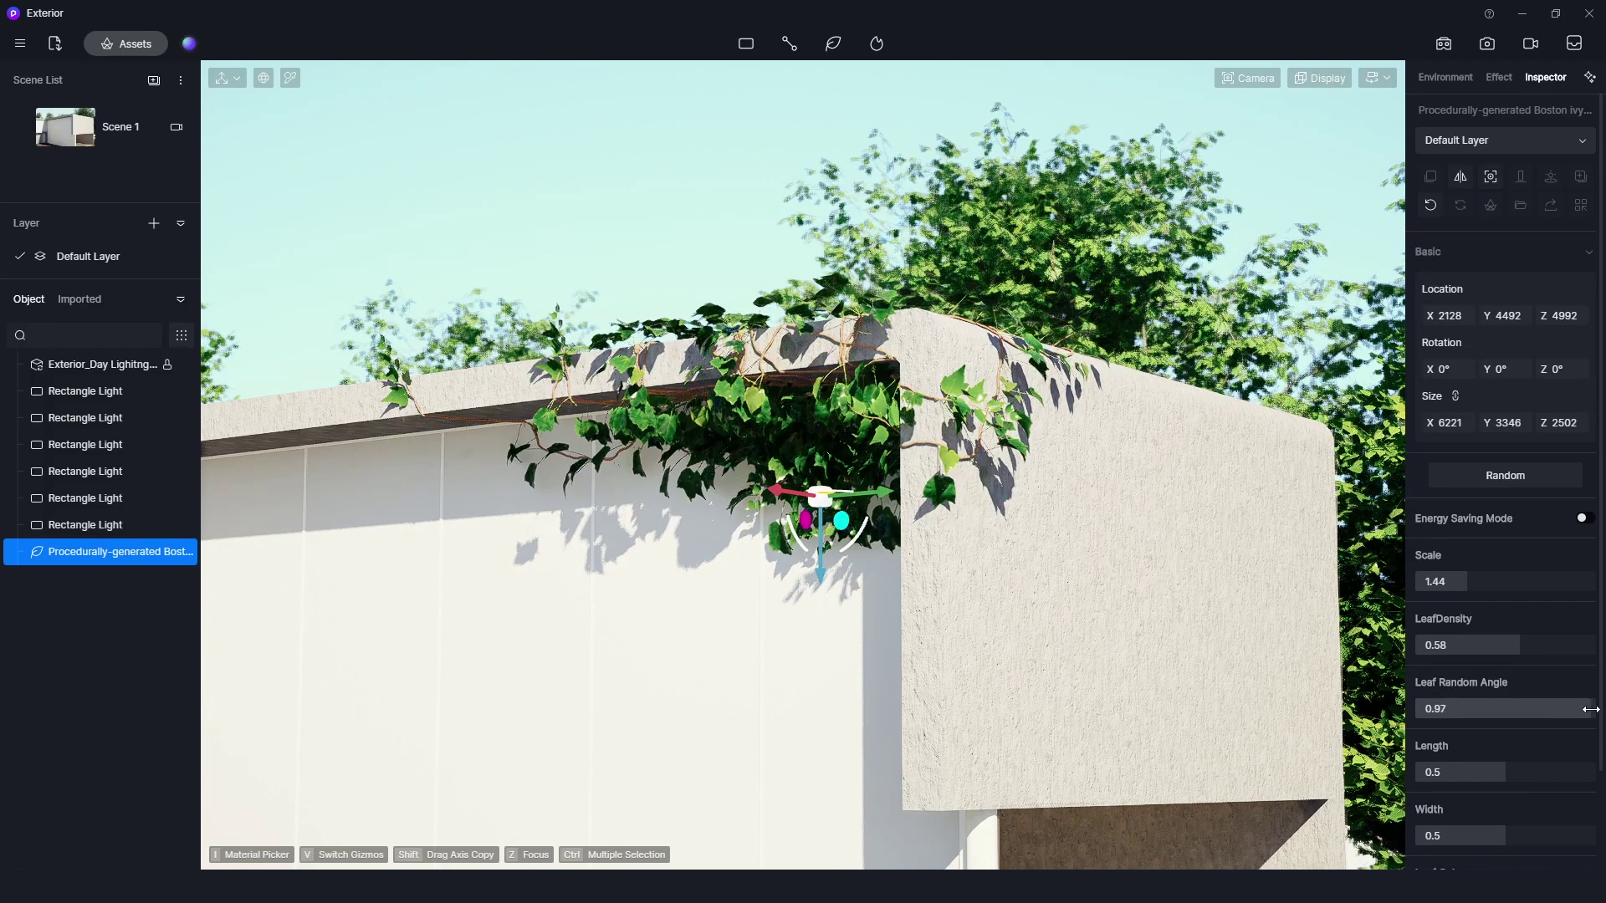
{"action": "scroll", "coordinate": [1517, 712], "scroll_direction": "down", "scroll_amount": 1}
{"action": "mouse_move", "coordinate": [1564, 704]}
{"action": "left_mouse_down"}
{"action": "mouse_move", "coordinate": [1506, 708]}
{"action": "mouse_move", "coordinate": [1587, 725]}
{"action": "left_mouse_up"}
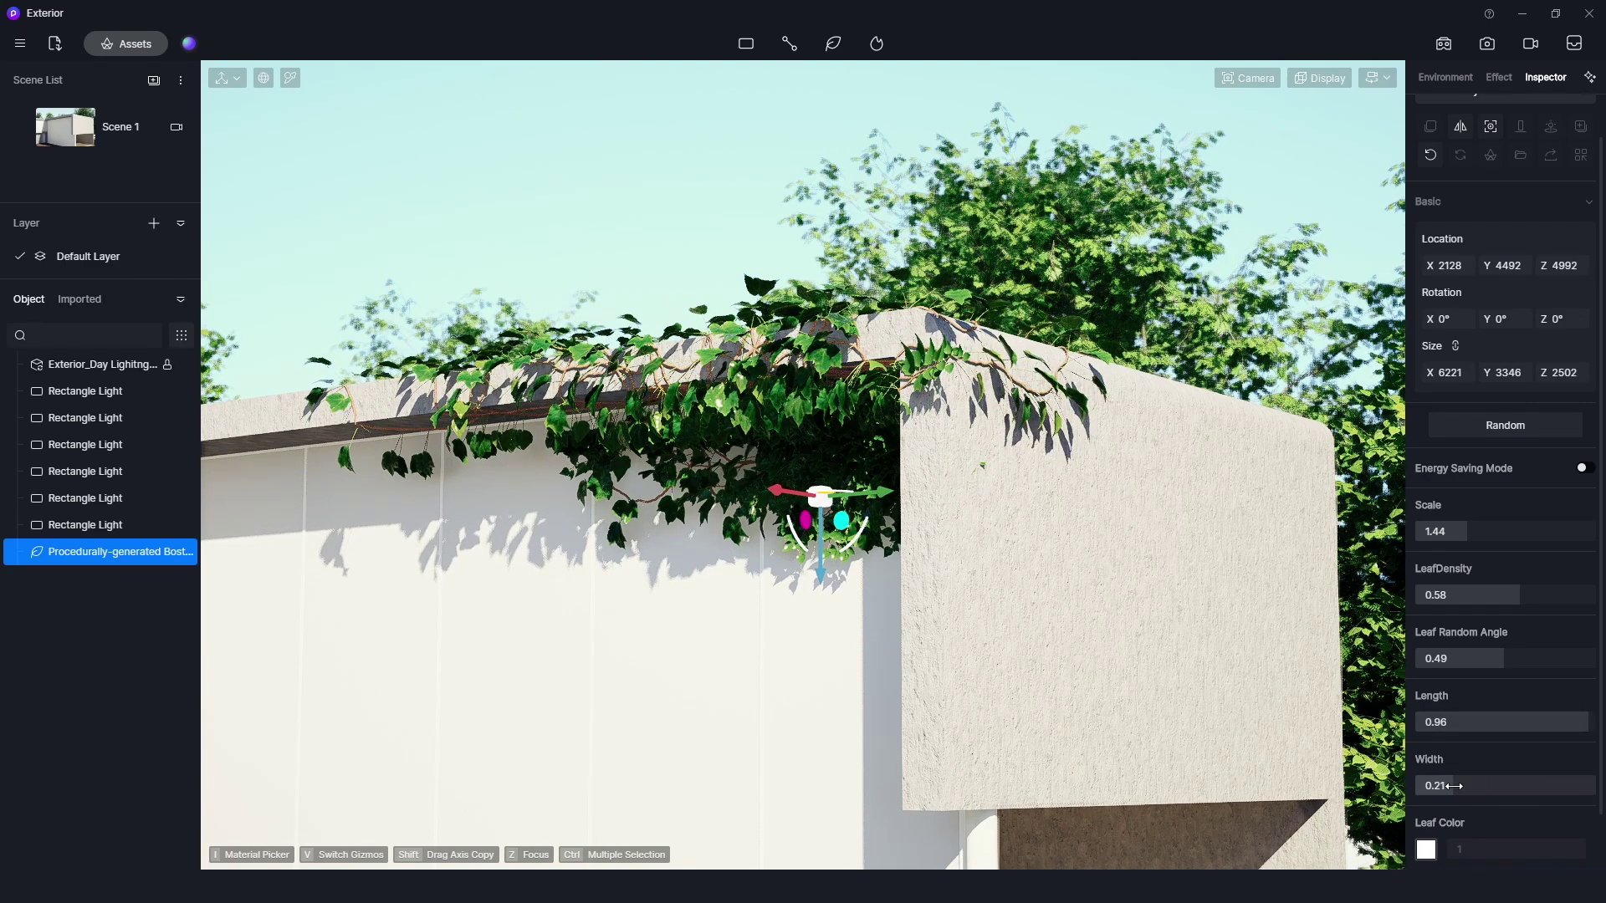
Change the ivy's leaf color to orange and inspect the foliage up close.
{"action": "left_click", "coordinate": [1428, 794]}
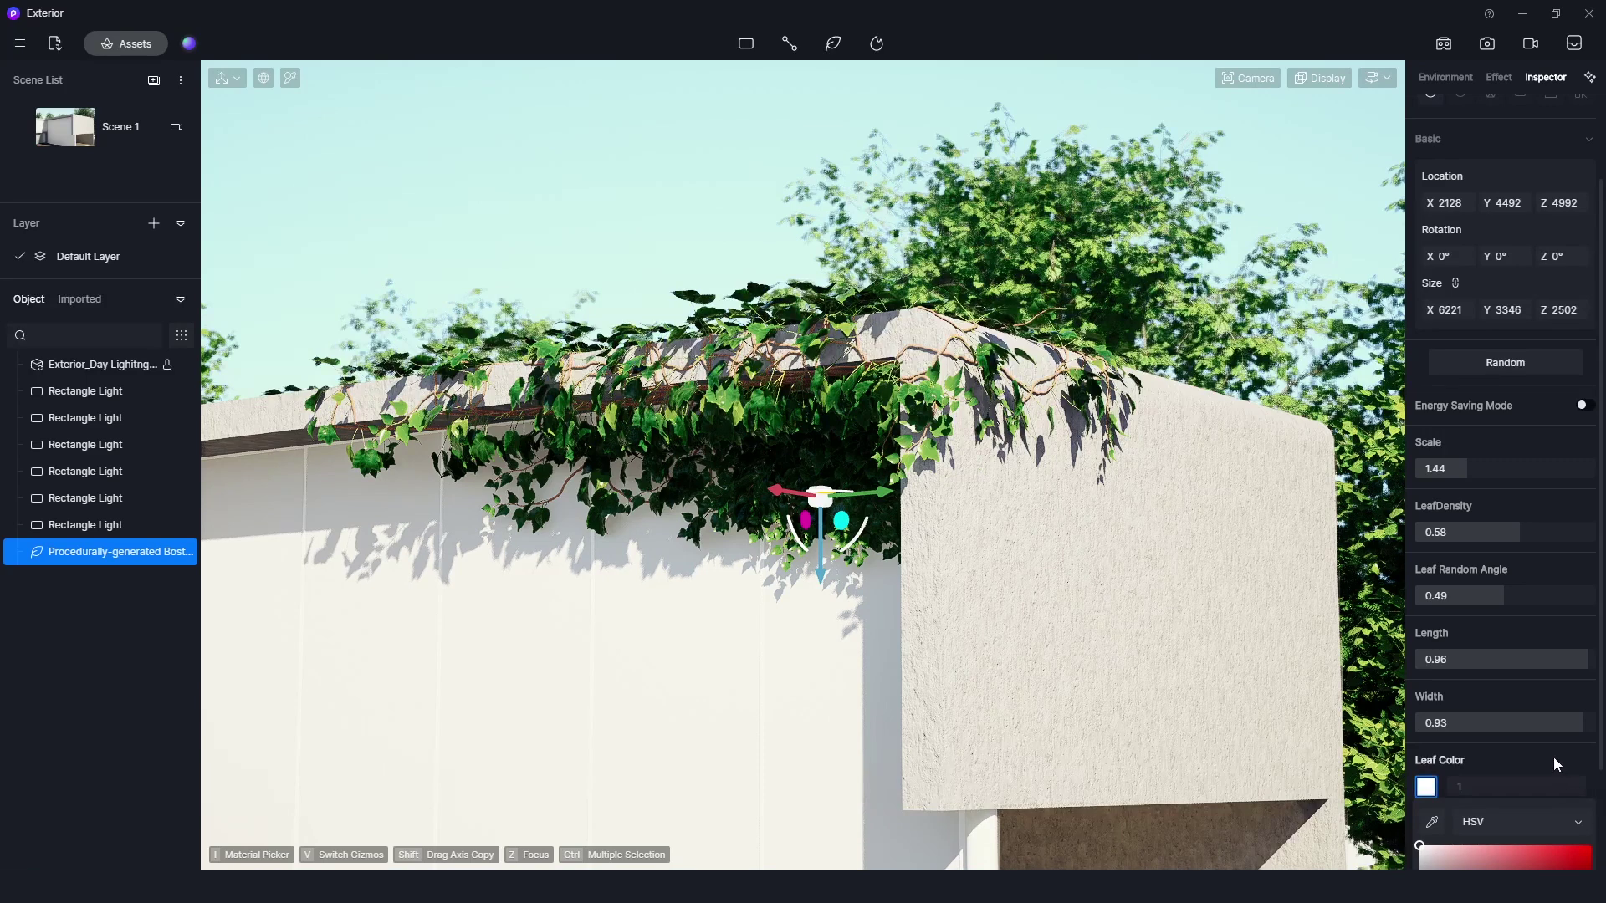
{"action": "scroll", "coordinate": [1555, 763], "scroll_direction": "down", "scroll_amount": 2}
{"action": "mouse_move", "coordinate": [1479, 747]}
{"action": "left_mouse_down"}
{"action": "mouse_move", "coordinate": [1492, 734]}
{"action": "mouse_move", "coordinate": [1477, 733]}
{"action": "left_mouse_up"}
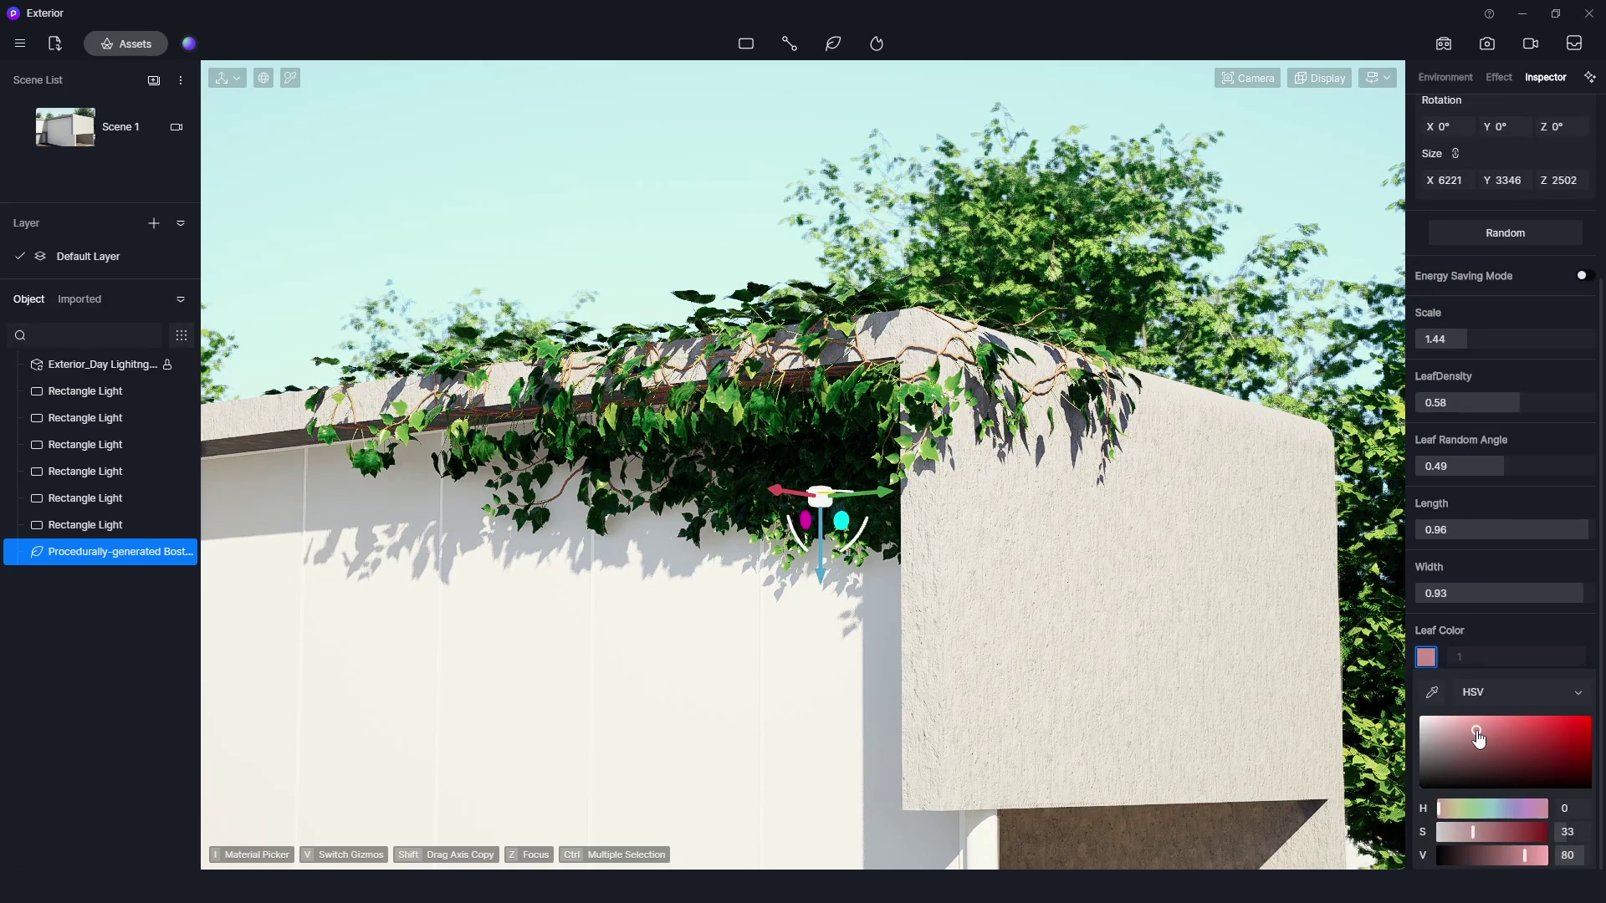
{"action": "left_click", "coordinate": [1487, 739]}
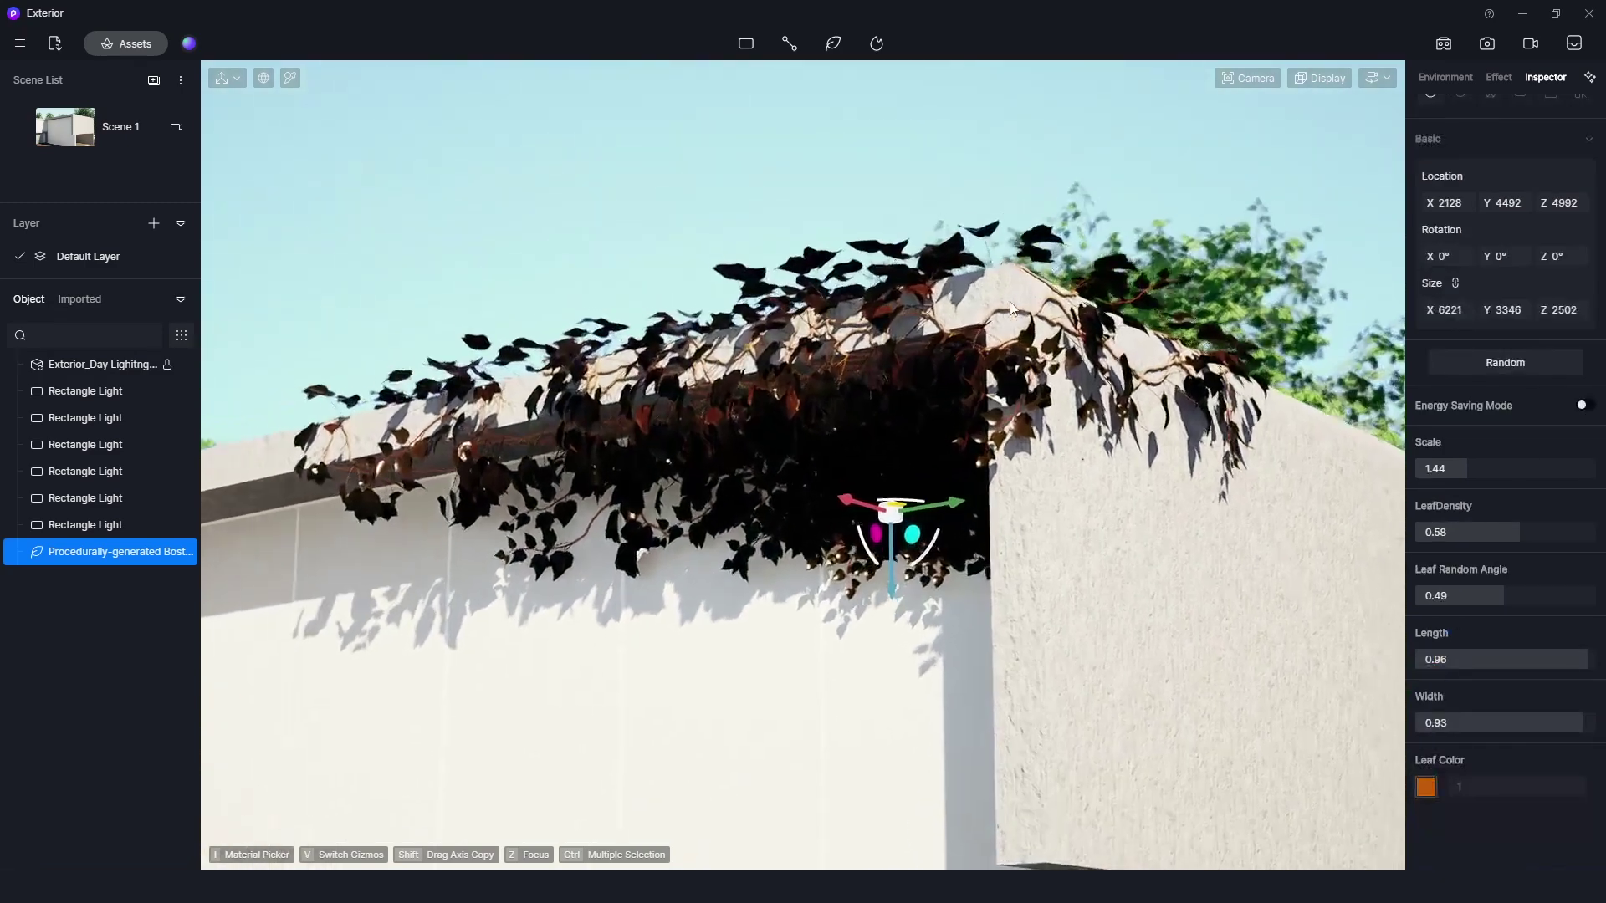
{"action": "right_click_drag", "start_coordinate": [1011, 301], "coordinate": [1010, 268]}
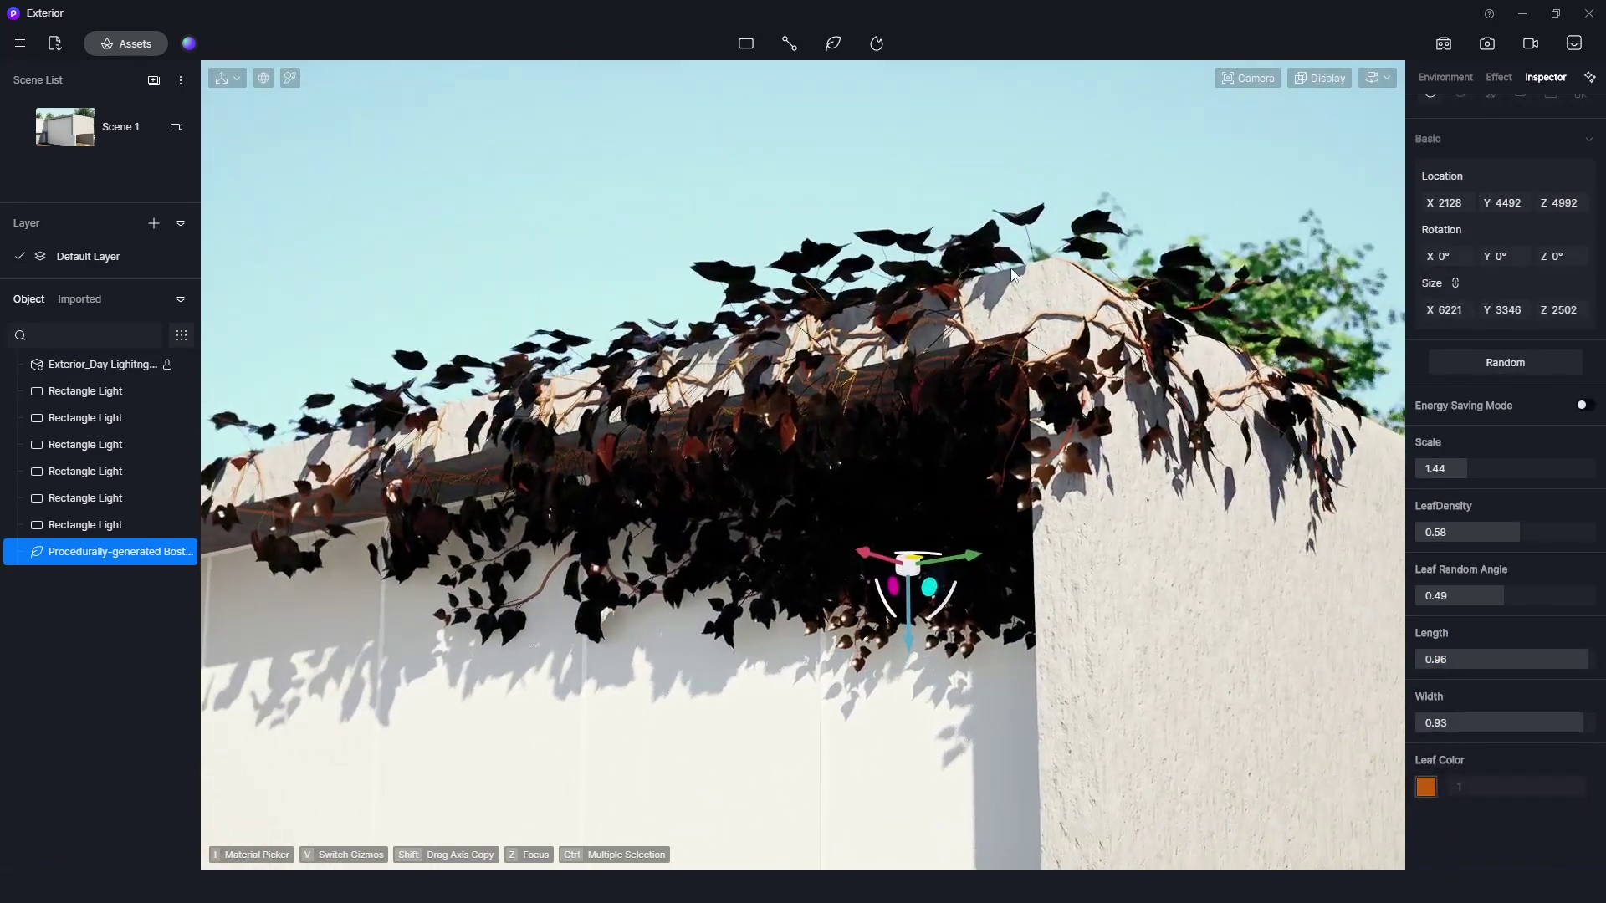
{"action": "left_click", "coordinate": [1203, 303]}
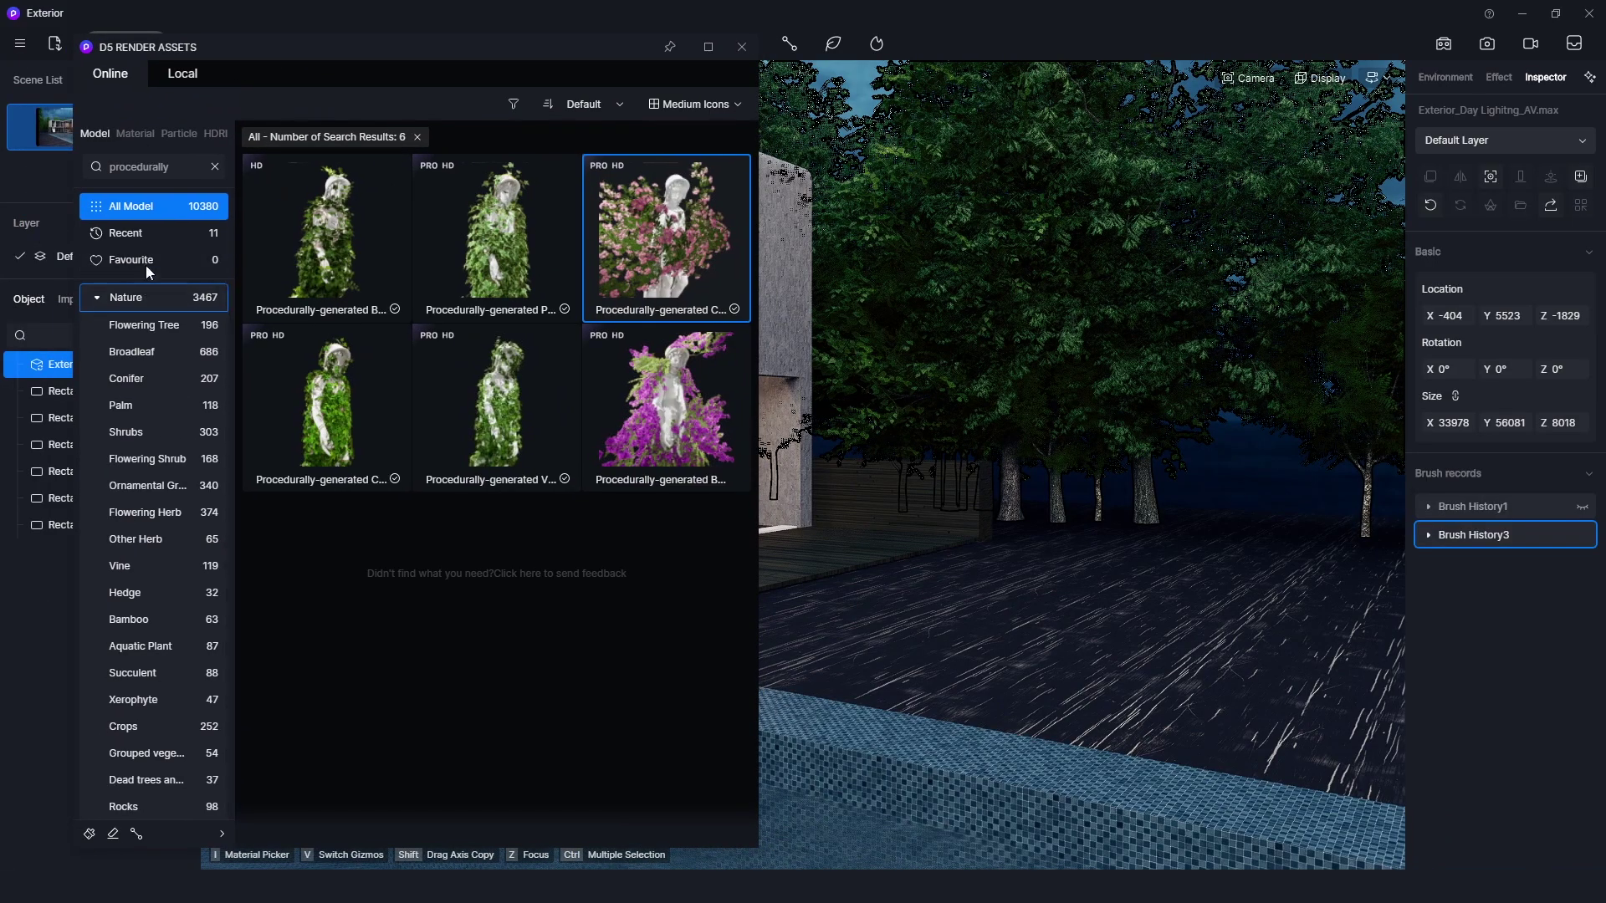
Browse the online particle assets and place Holographic Animal Projection 03 at the pool edge, rotated 90° about Z.
{"action": "left_click", "coordinate": [178, 134]}
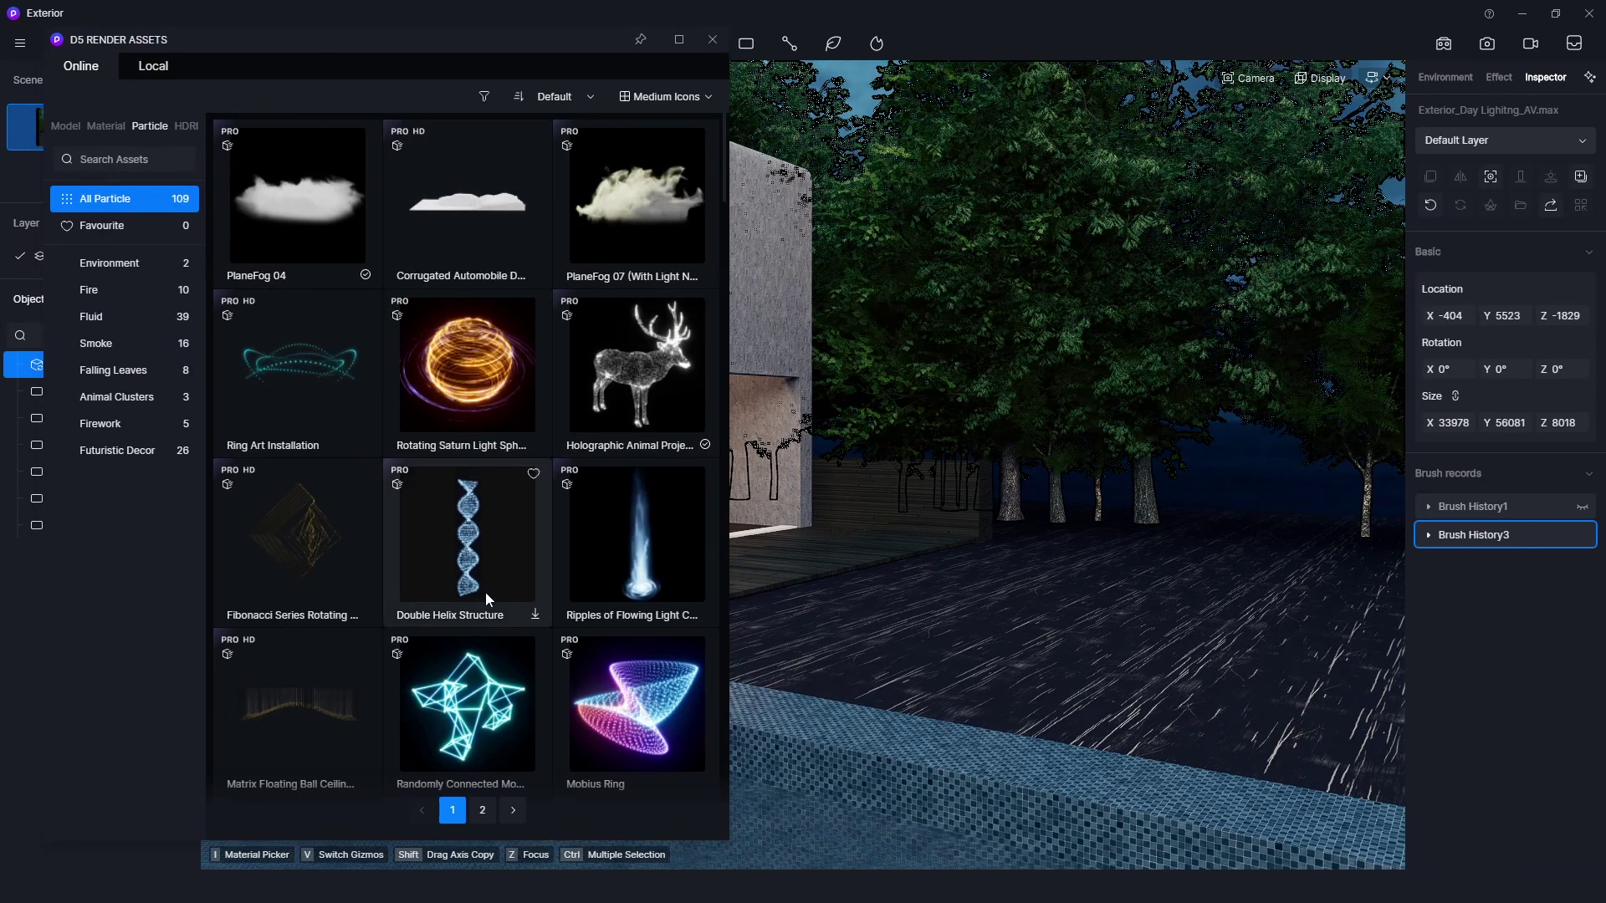
{"action": "scroll", "coordinate": [505, 478], "scroll_direction": "down", "scroll_amount": 10}
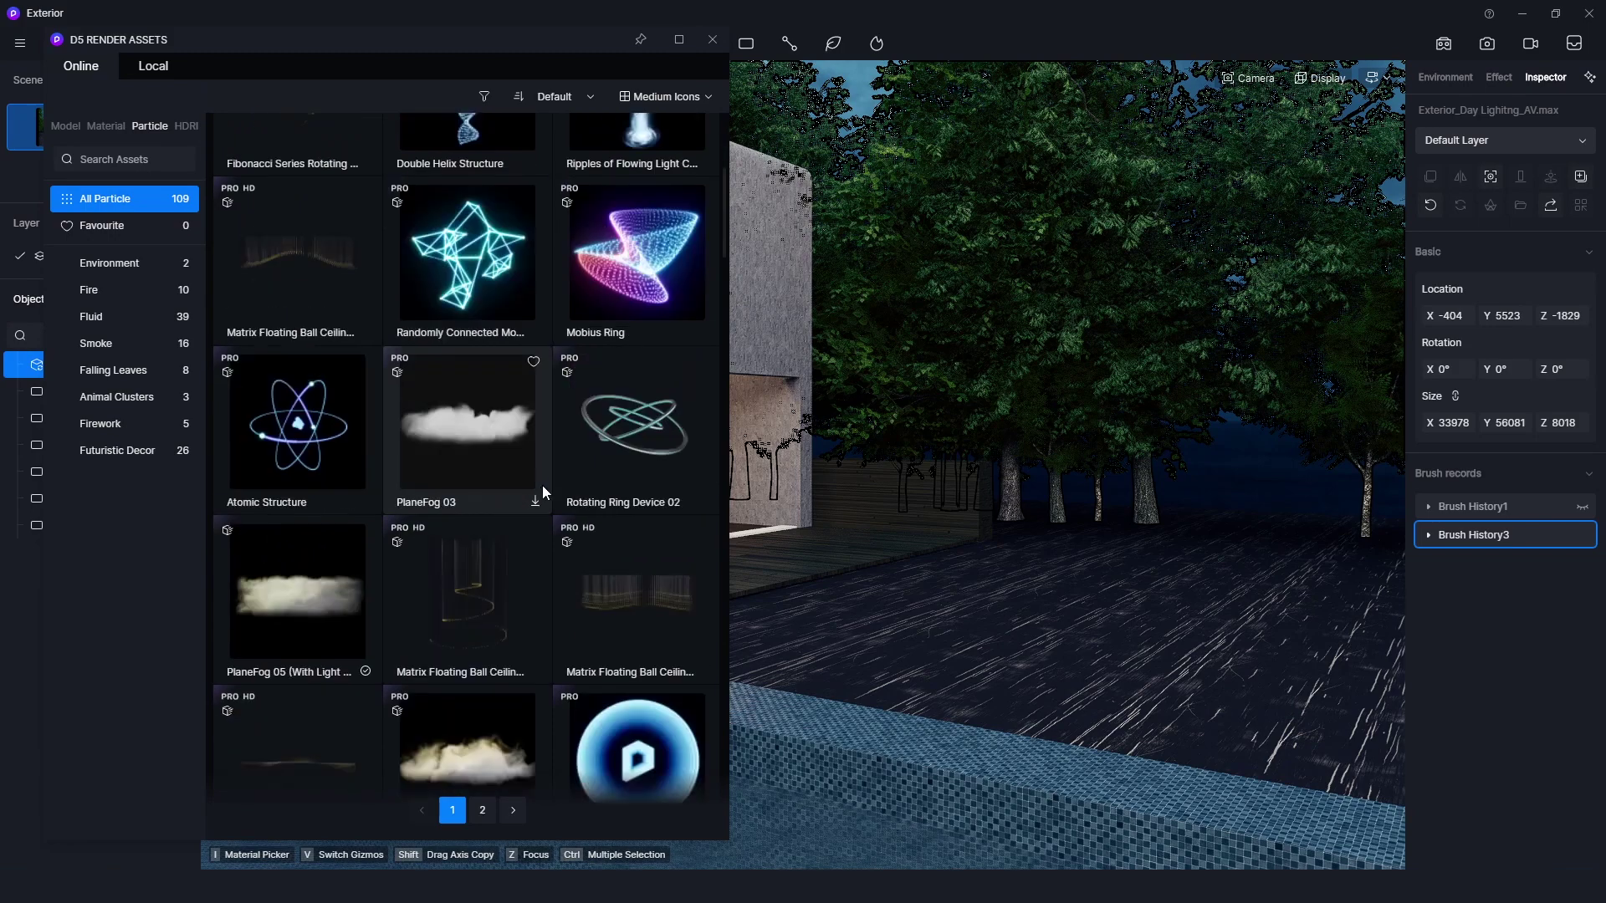
{"action": "scroll", "coordinate": [568, 636], "scroll_direction": "down", "scroll_amount": 8}
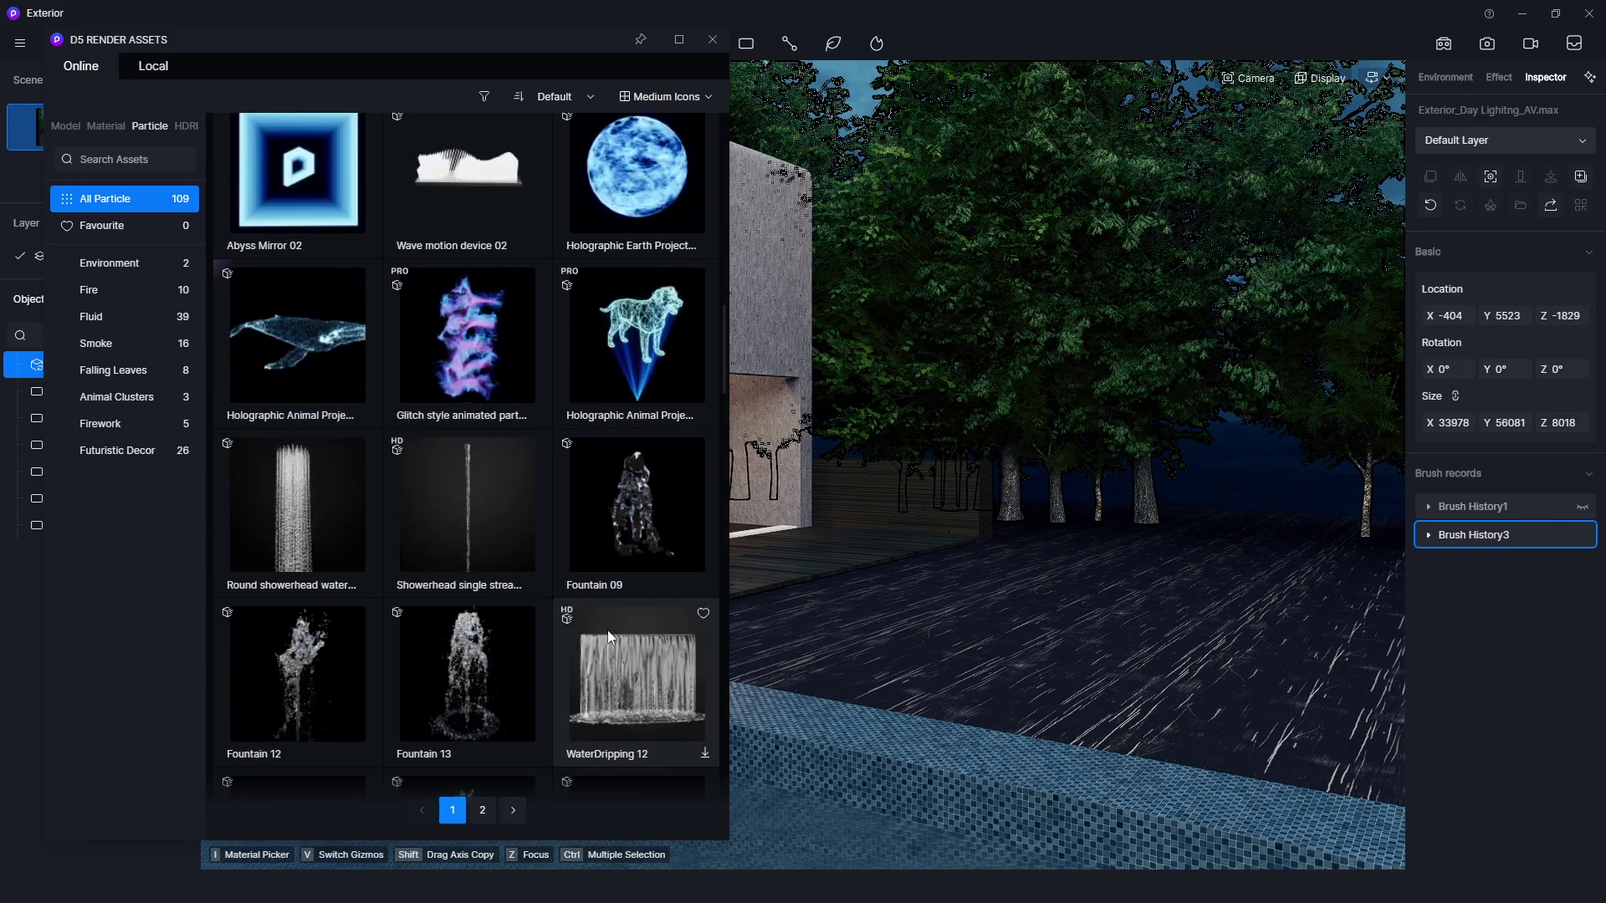
{"action": "scroll", "coordinate": [609, 631], "scroll_direction": "down", "scroll_amount": 10}
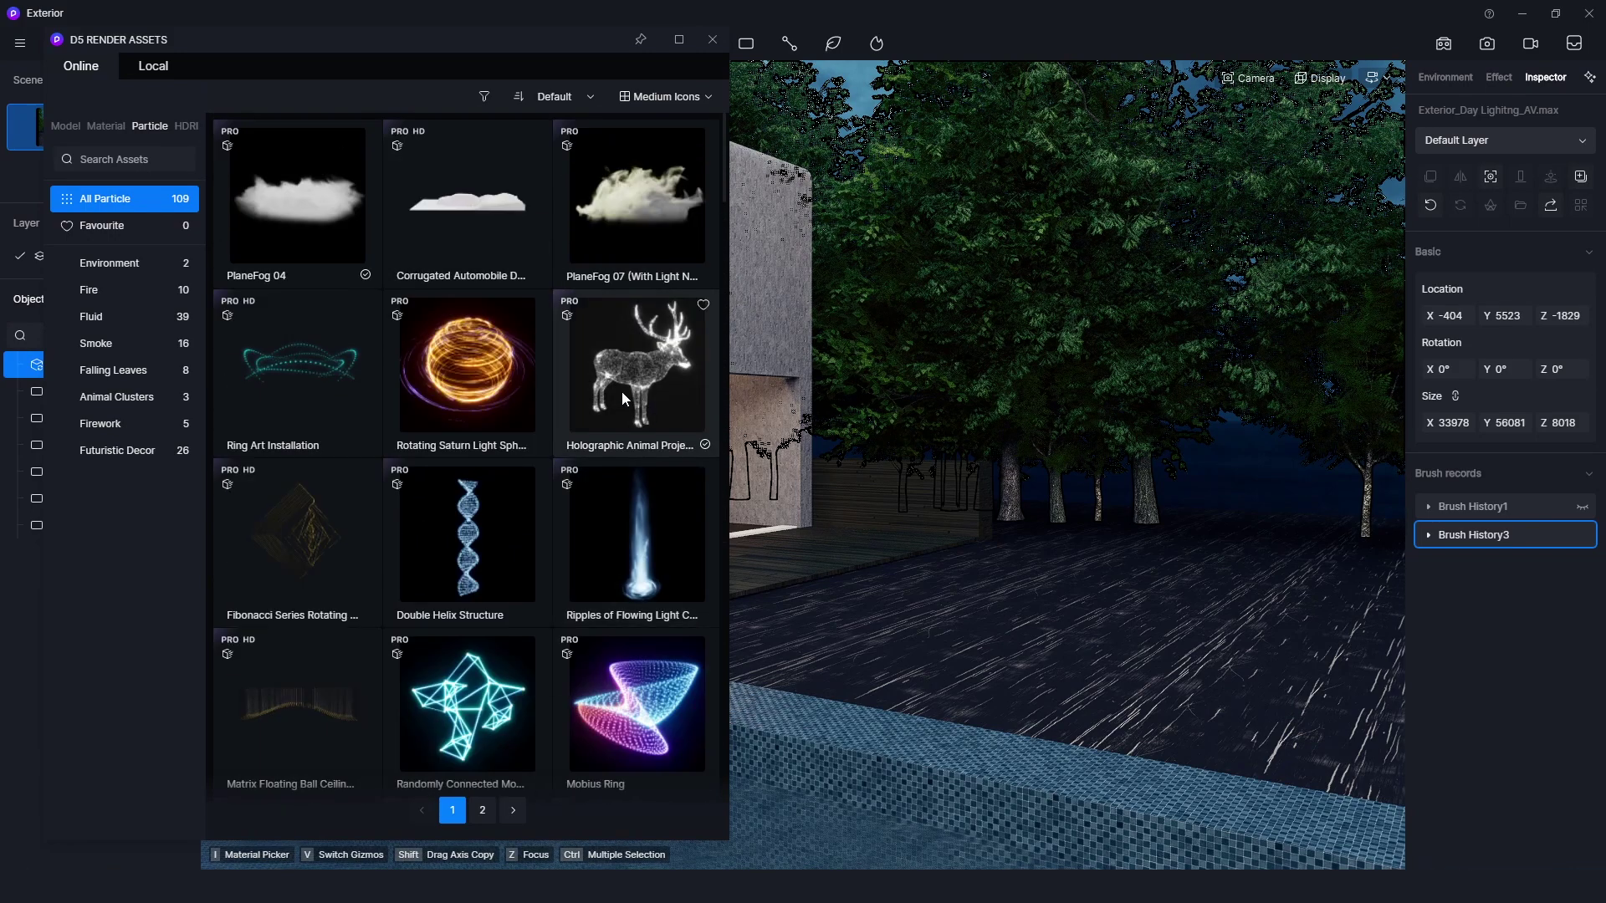
{"action": "left_click", "coordinate": [621, 390]}
{"action": "left_click", "coordinate": [920, 735]}
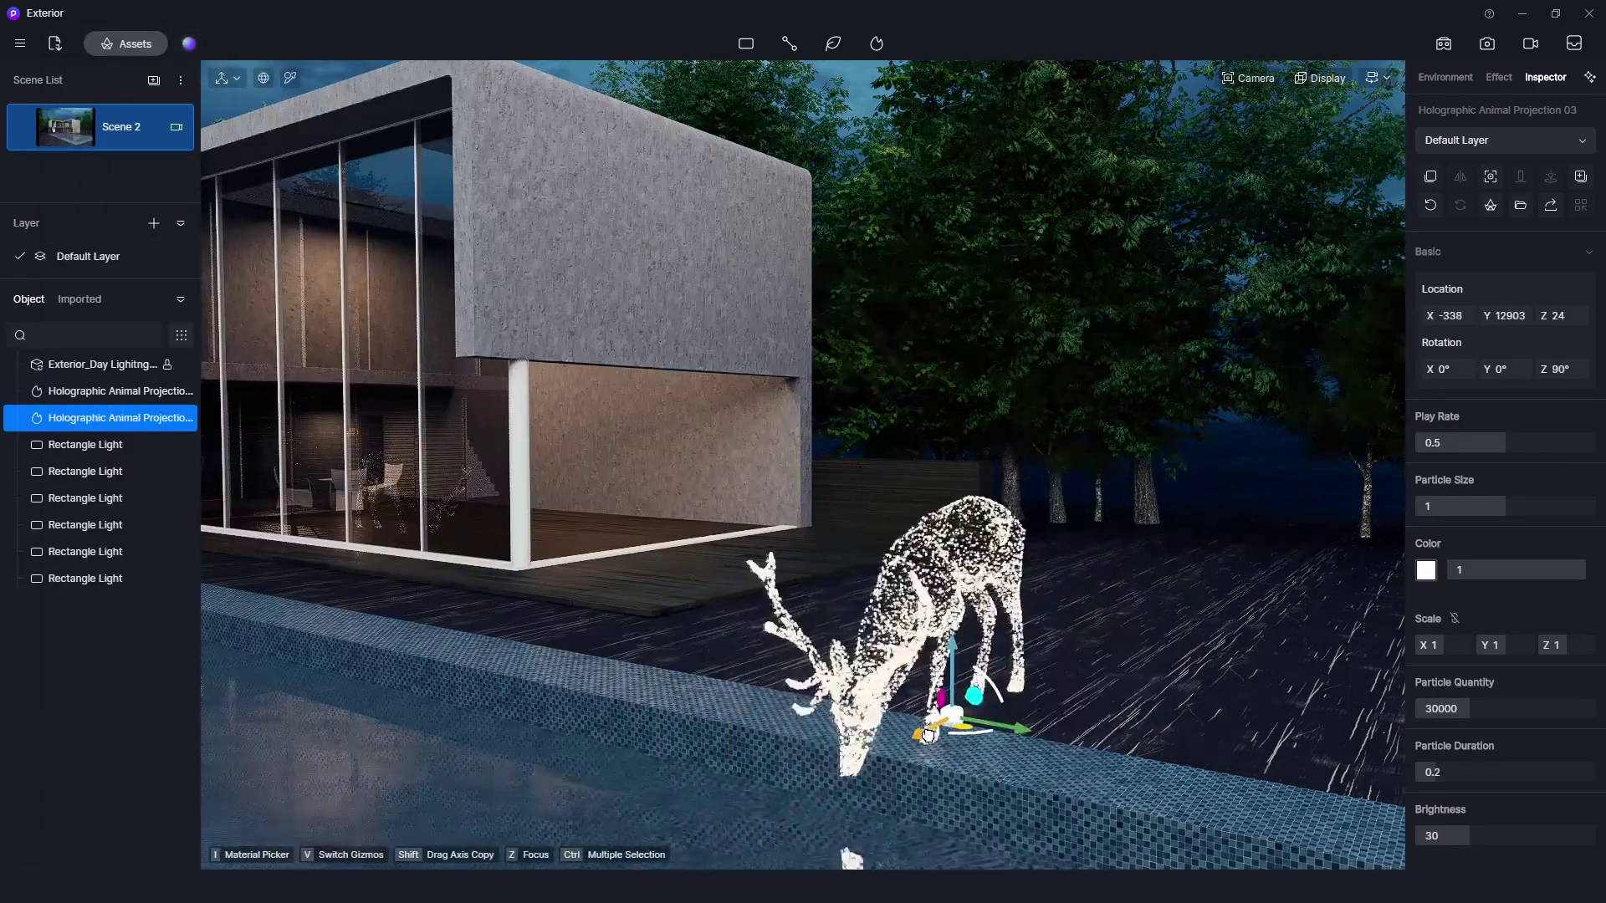
{"action": "scroll", "coordinate": [1022, 668], "scroll_direction": "up", "scroll_amount": 5}
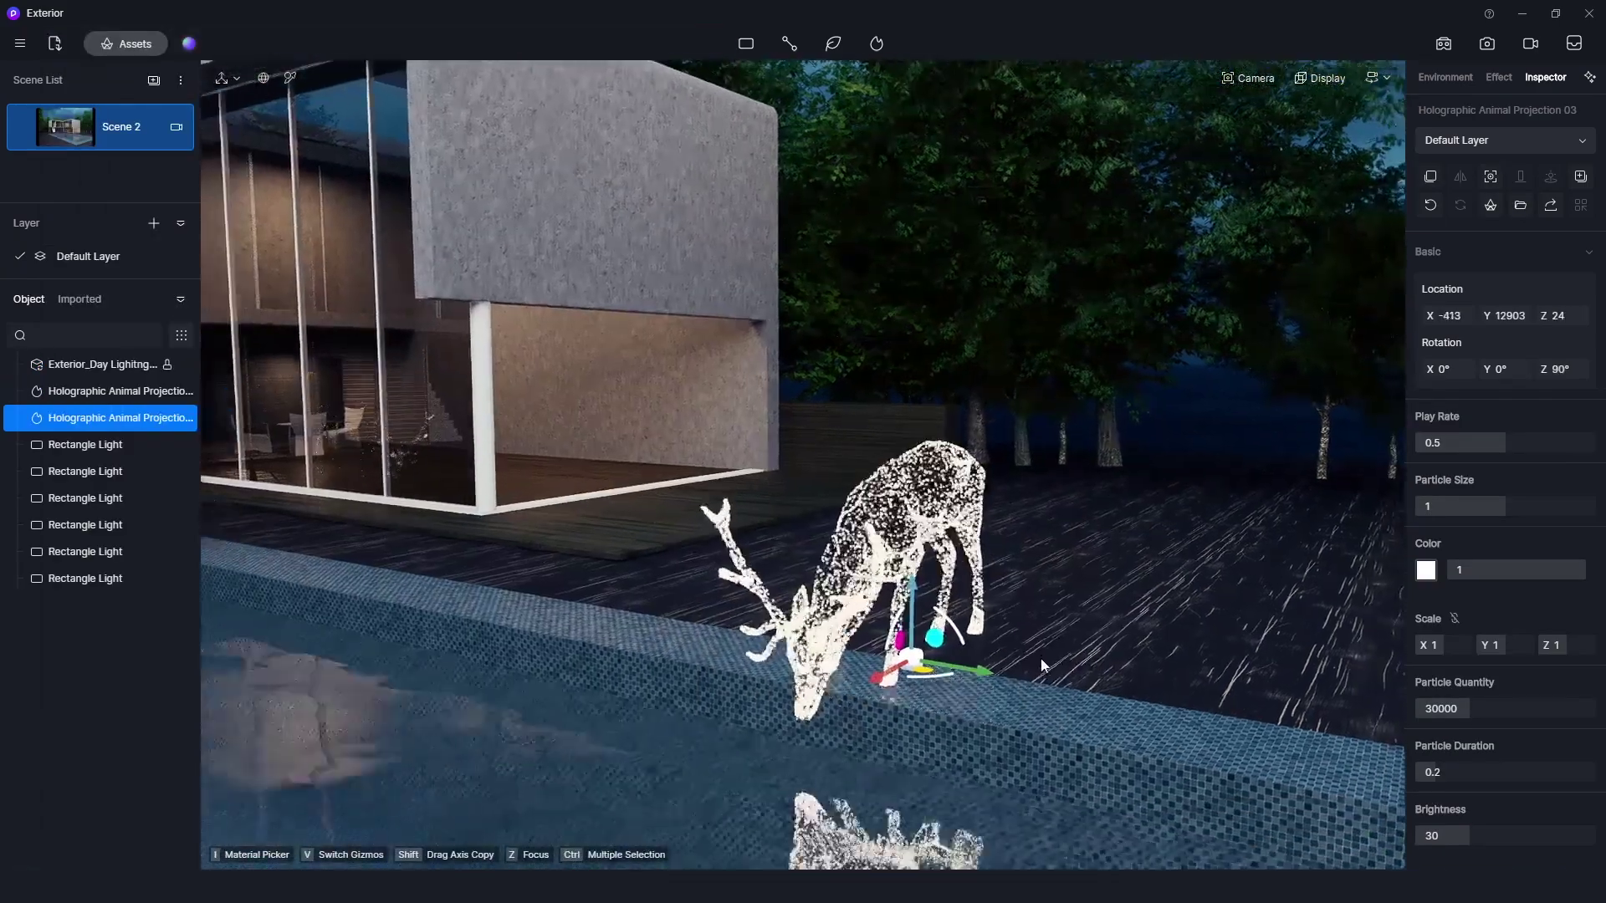
Change the holographic deer's particle color to a warm light orange.
{"action": "left_click", "coordinate": [1427, 569]}
{"action": "left_click", "coordinate": [1500, 645]}
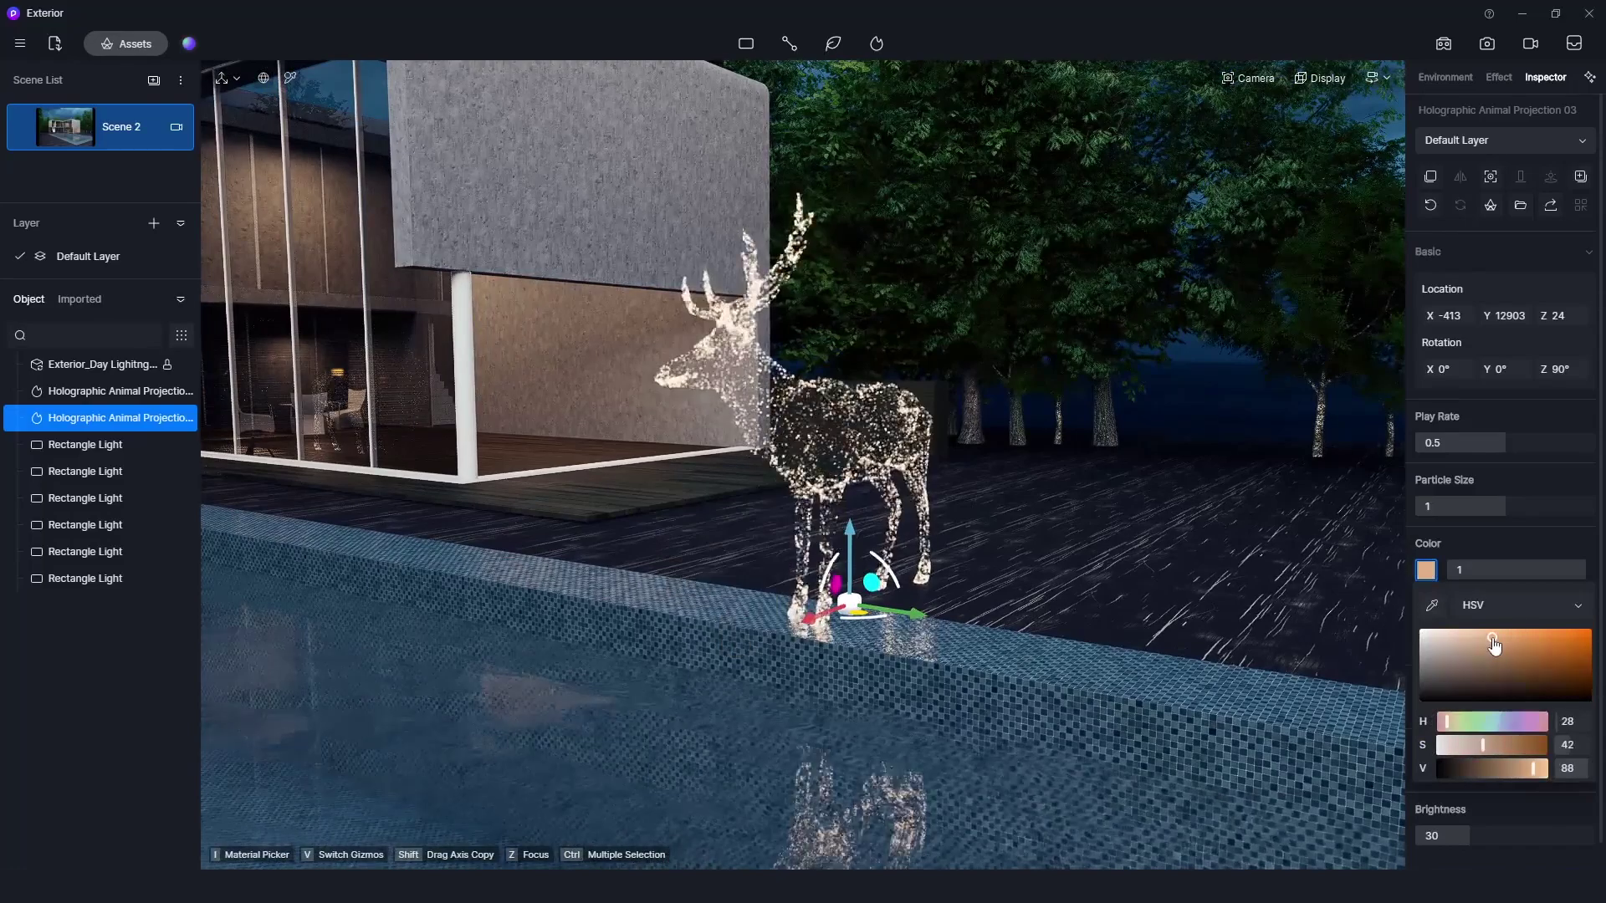
{"action": "left_click_drag", "start_coordinate": [1500, 645], "coordinate": [1503, 641]}
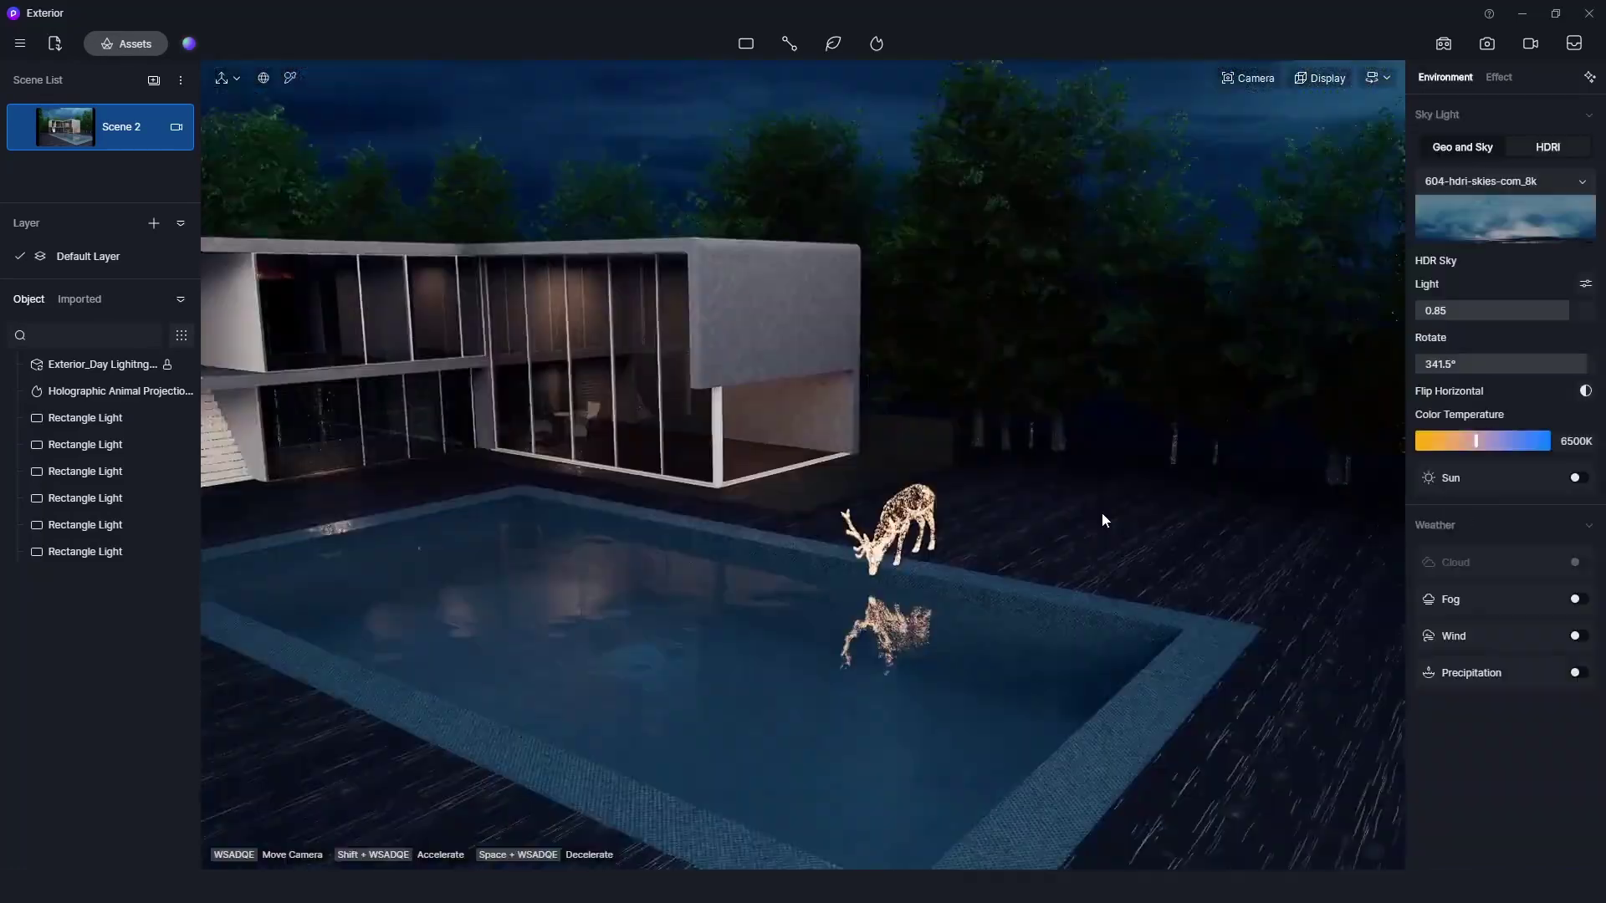
Place the PlaneFog 04 particle beside the house in front of the trees, rotated 90° about Z, and adjust its position.
{"action": "left_click", "coordinate": [122, 45]}
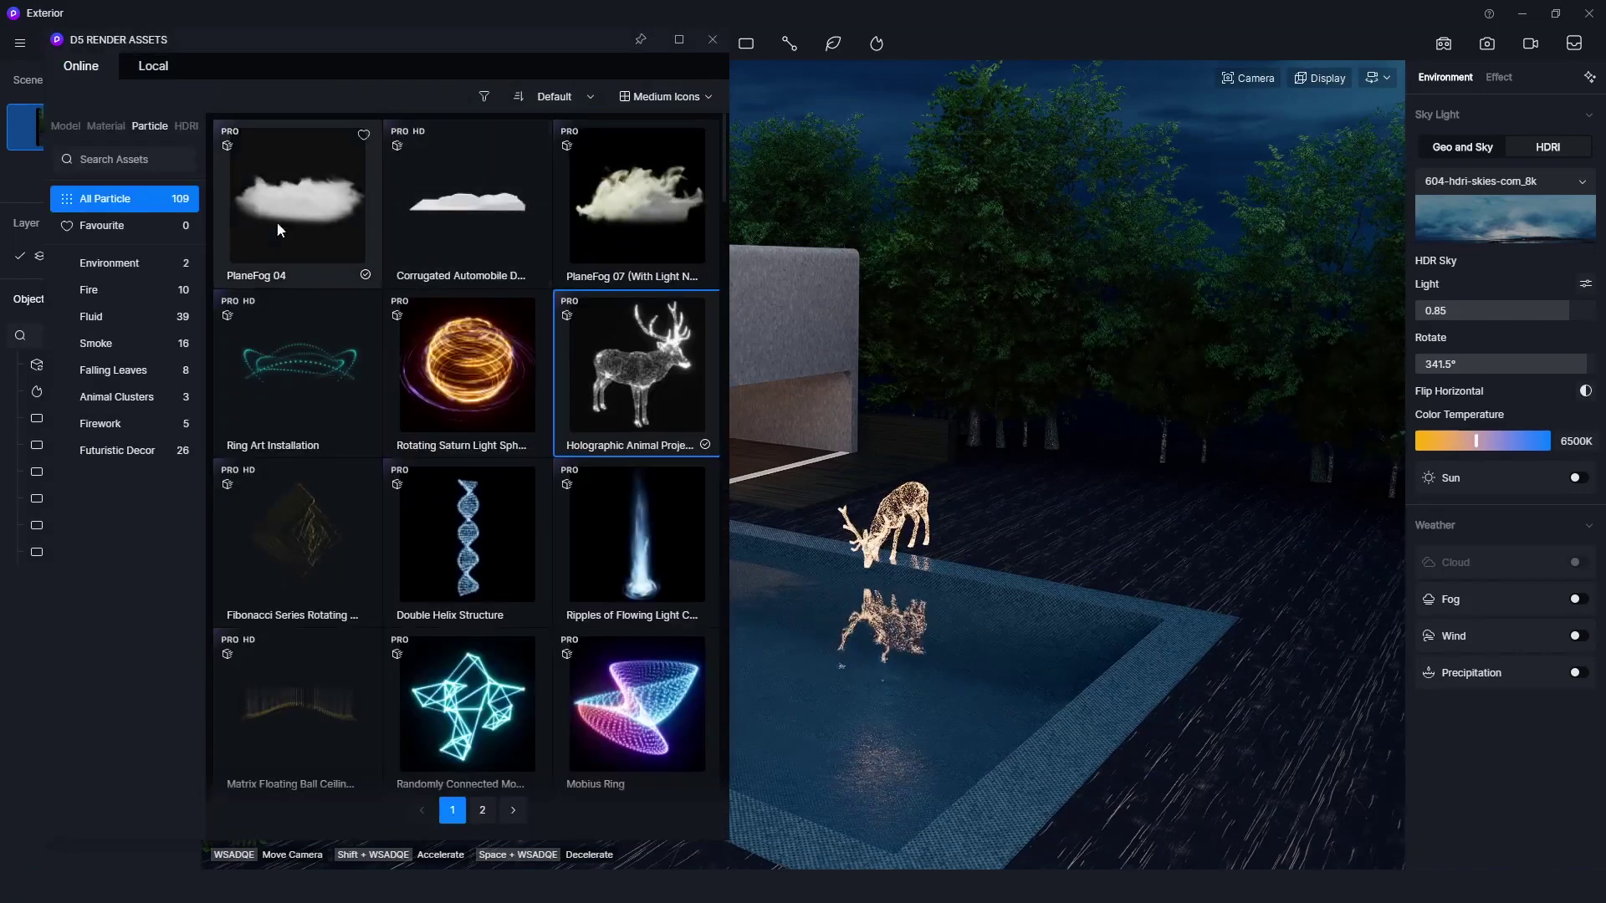
{"action": "left_click", "coordinate": [327, 221]}
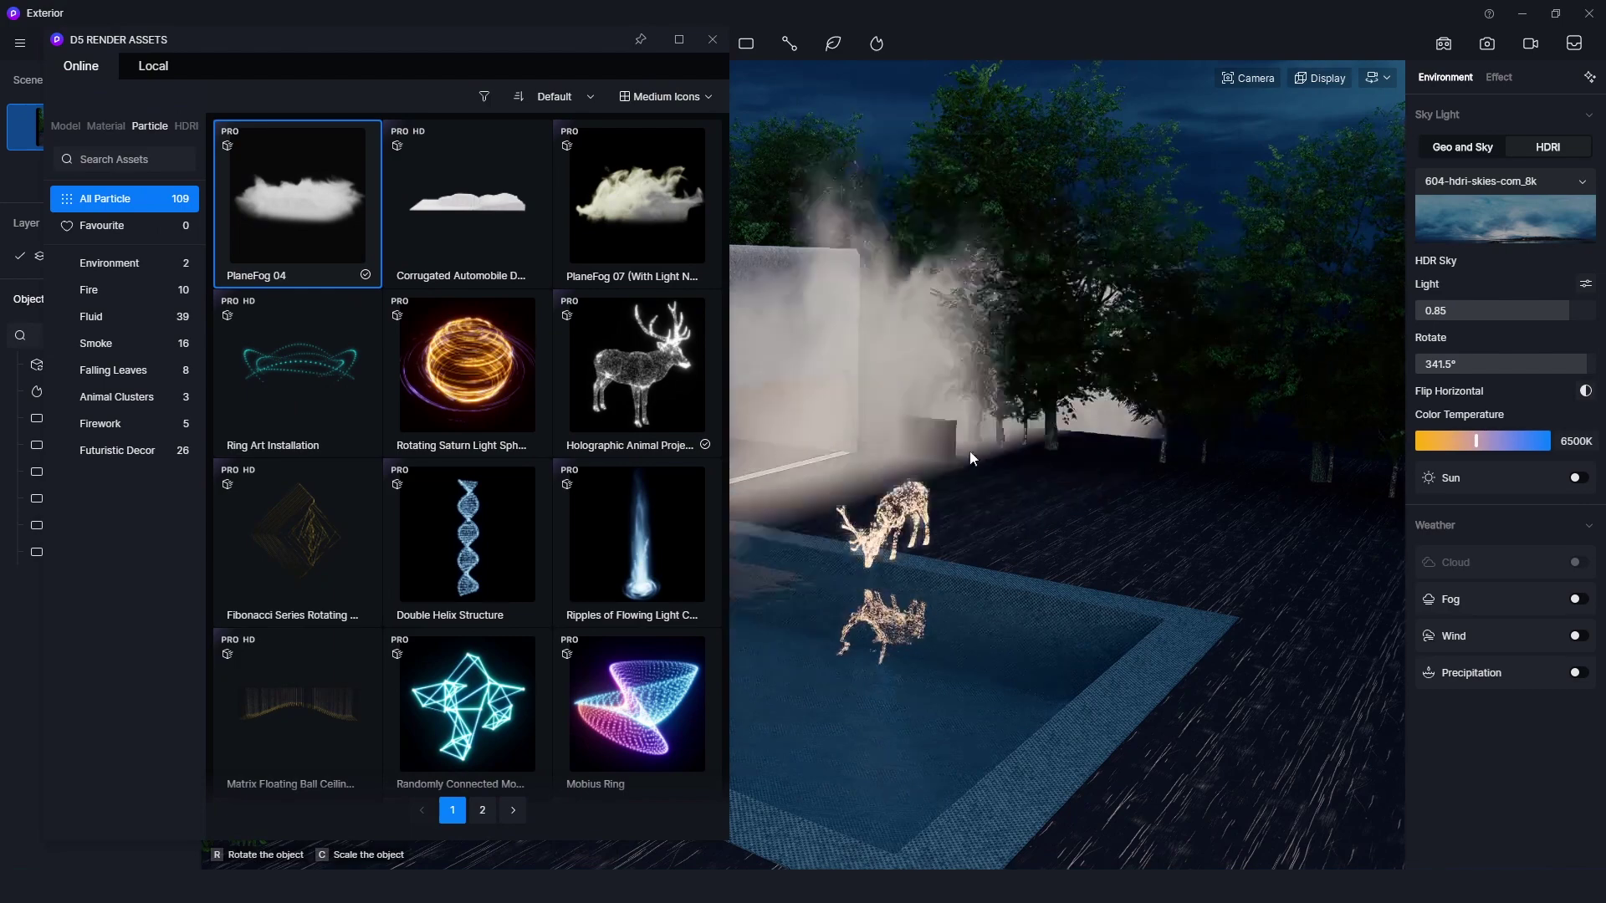
{"action": "left_click", "coordinate": [916, 434]}
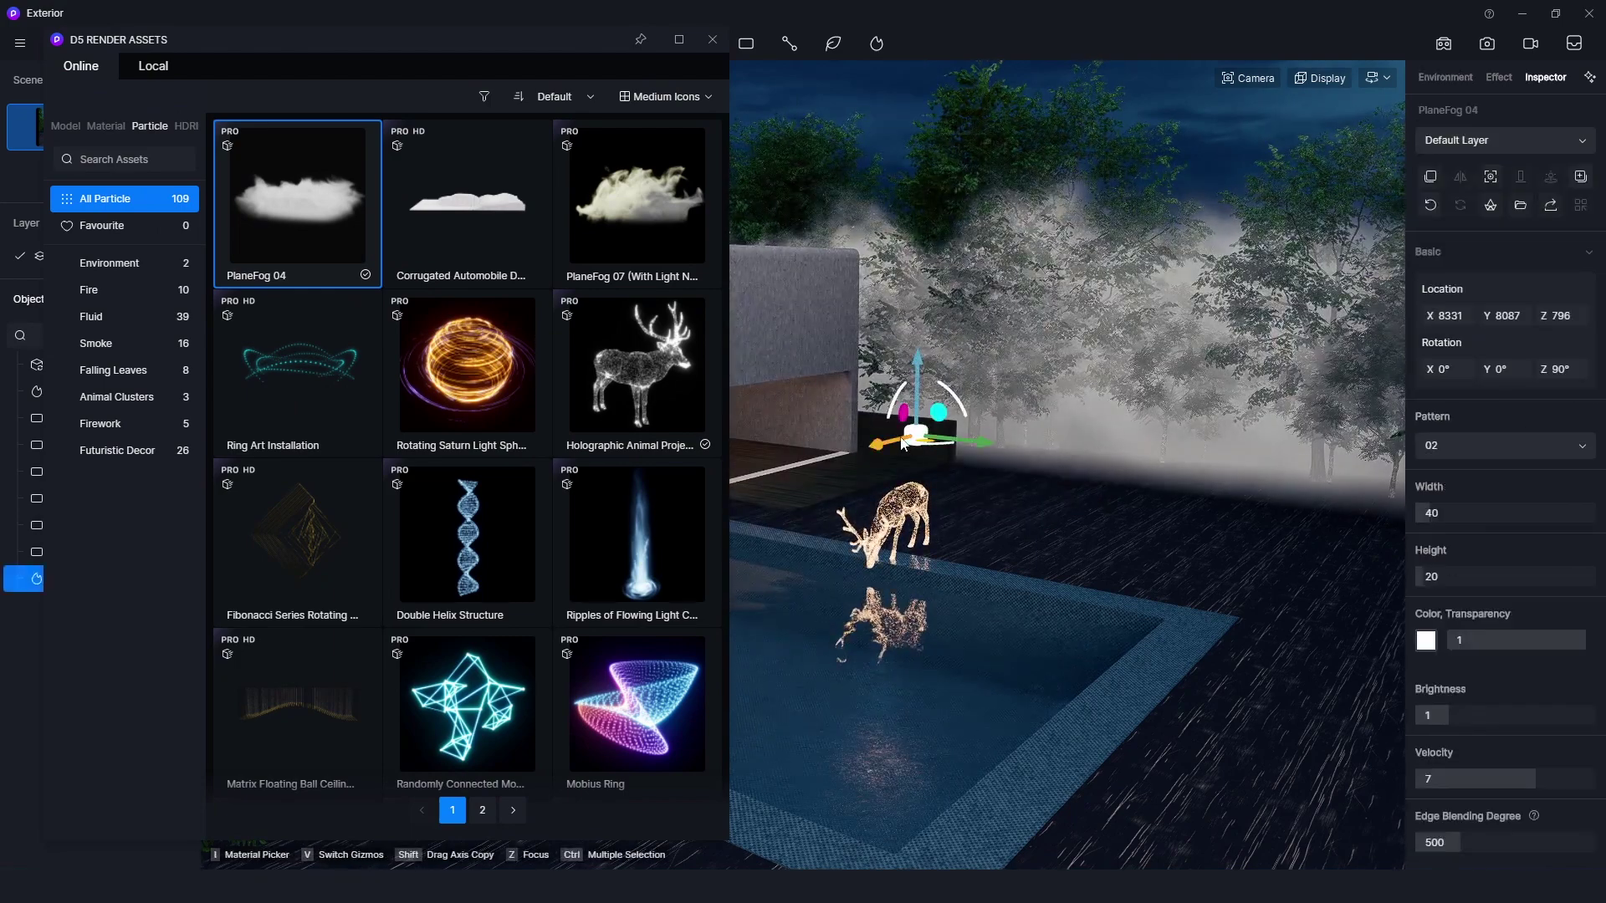
{"action": "left_click_drag", "start_coordinate": [914, 427], "coordinate": [934, 422]}
{"action": "scroll", "coordinate": [965, 464], "scroll_direction": "down", "scroll_amount": 2}
{"action": "right_click_drag", "start_coordinate": [965, 463], "coordinate": [915, 472]}
Add the PlaneFog 05 (With Light) particle to the scene and close the asset library.
{"action": "scroll", "coordinate": [298, 545], "scroll_direction": "down", "scroll_amount": 5}
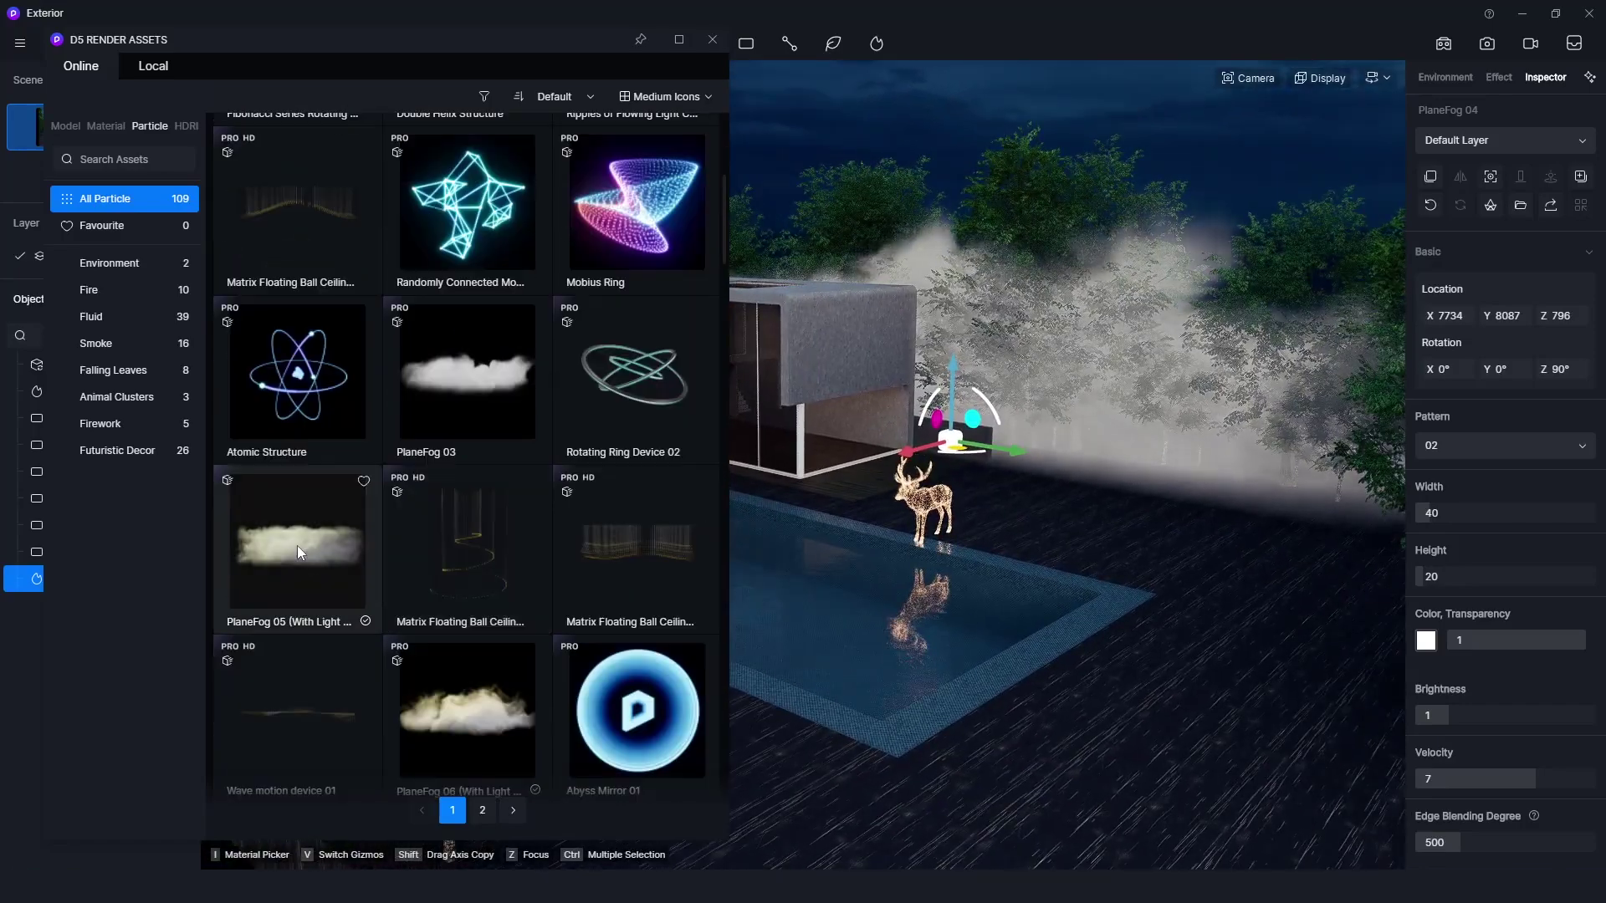
{"action": "left_click", "coordinate": [991, 512]}
{"action": "left_click_drag", "start_coordinate": [993, 522], "coordinate": [626, 744]}
{"action": "left_click", "coordinate": [713, 39]}
Set the Edge Blending Degree of PlaneFog 04 to 870 and check how the fog blends with the trees.
{"action": "right_click_drag", "start_coordinate": [729, 525], "coordinate": [909, 441]}
{"action": "scroll", "coordinate": [763, 475], "scroll_direction": "up", "scroll_amount": 4}
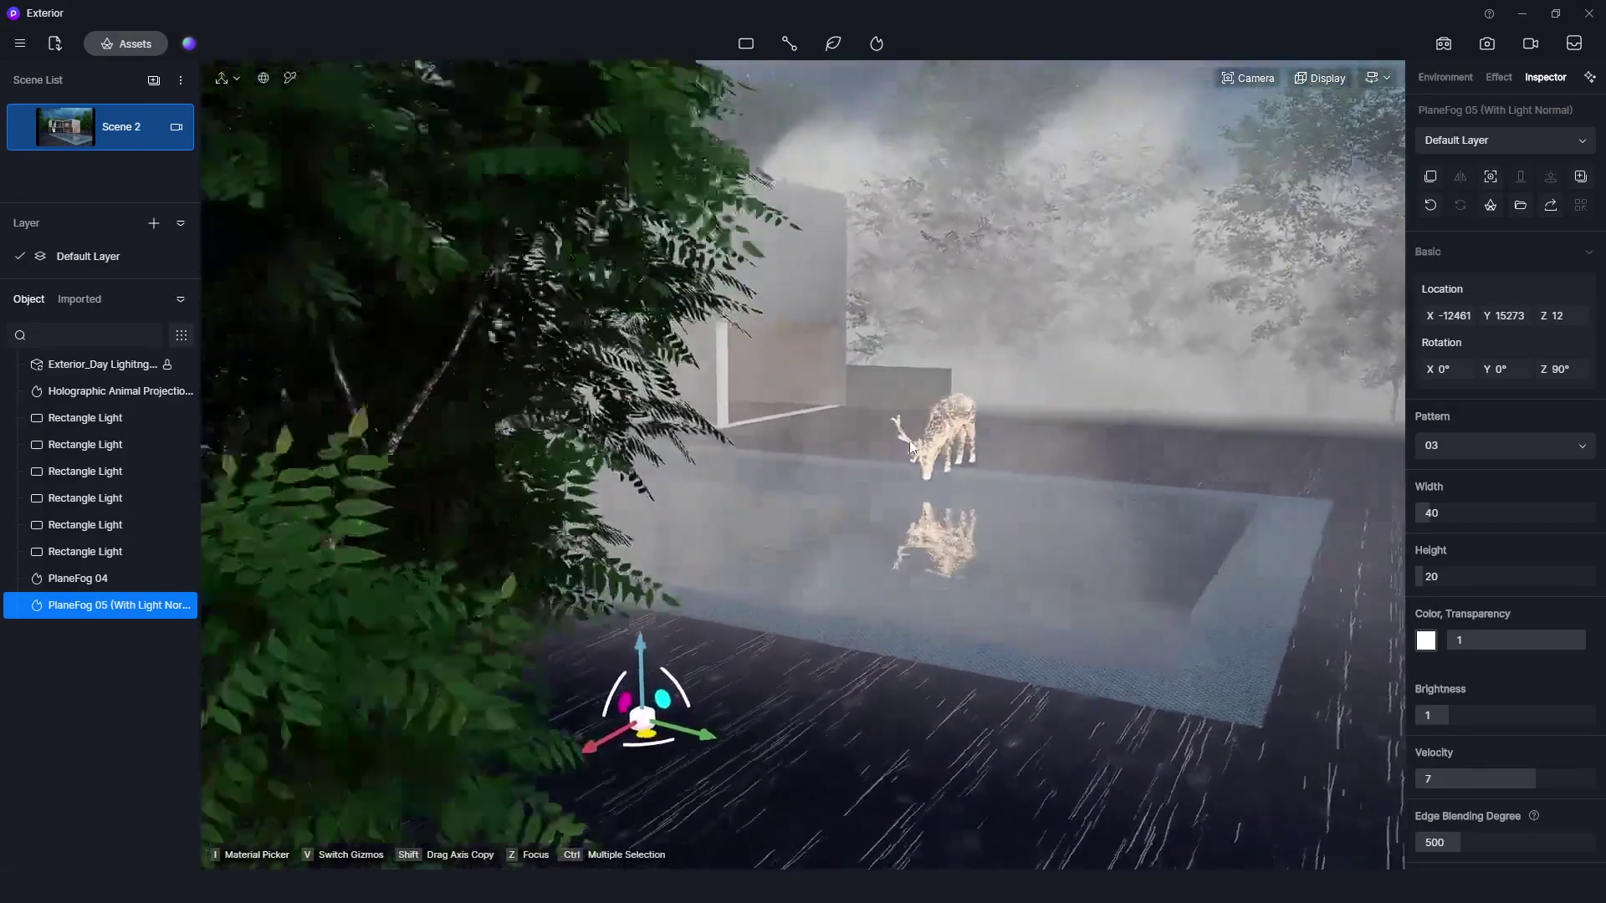
{"action": "key", "text": "w"}
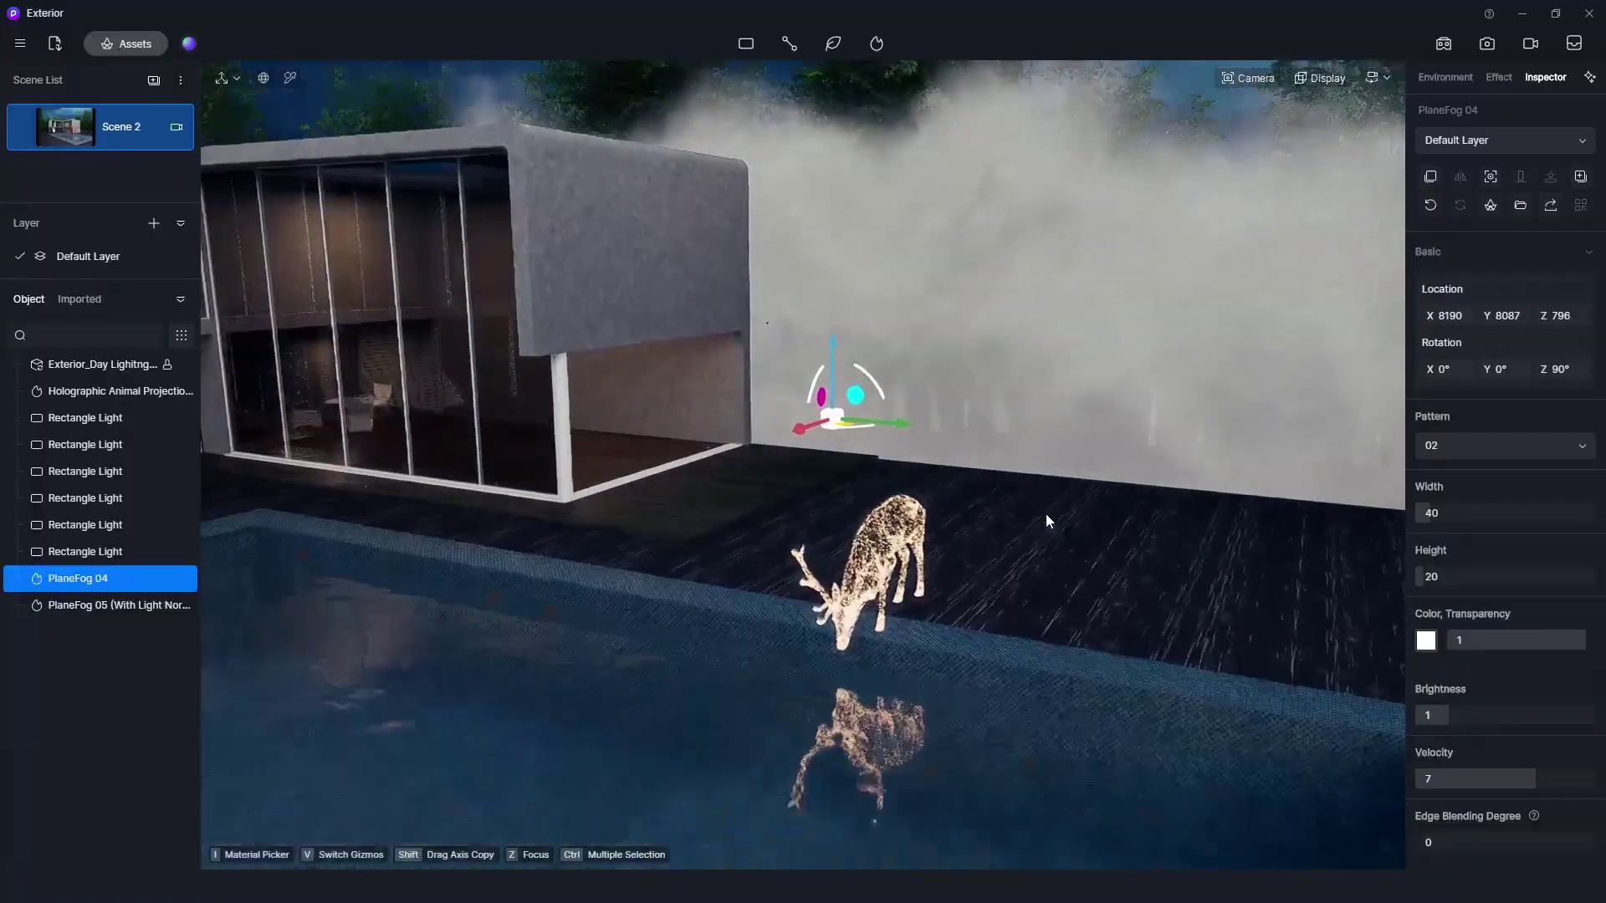
{"action": "right_click_drag", "start_coordinate": [1045, 514], "coordinate": [1077, 412]}
{"action": "key", "text": "d"}
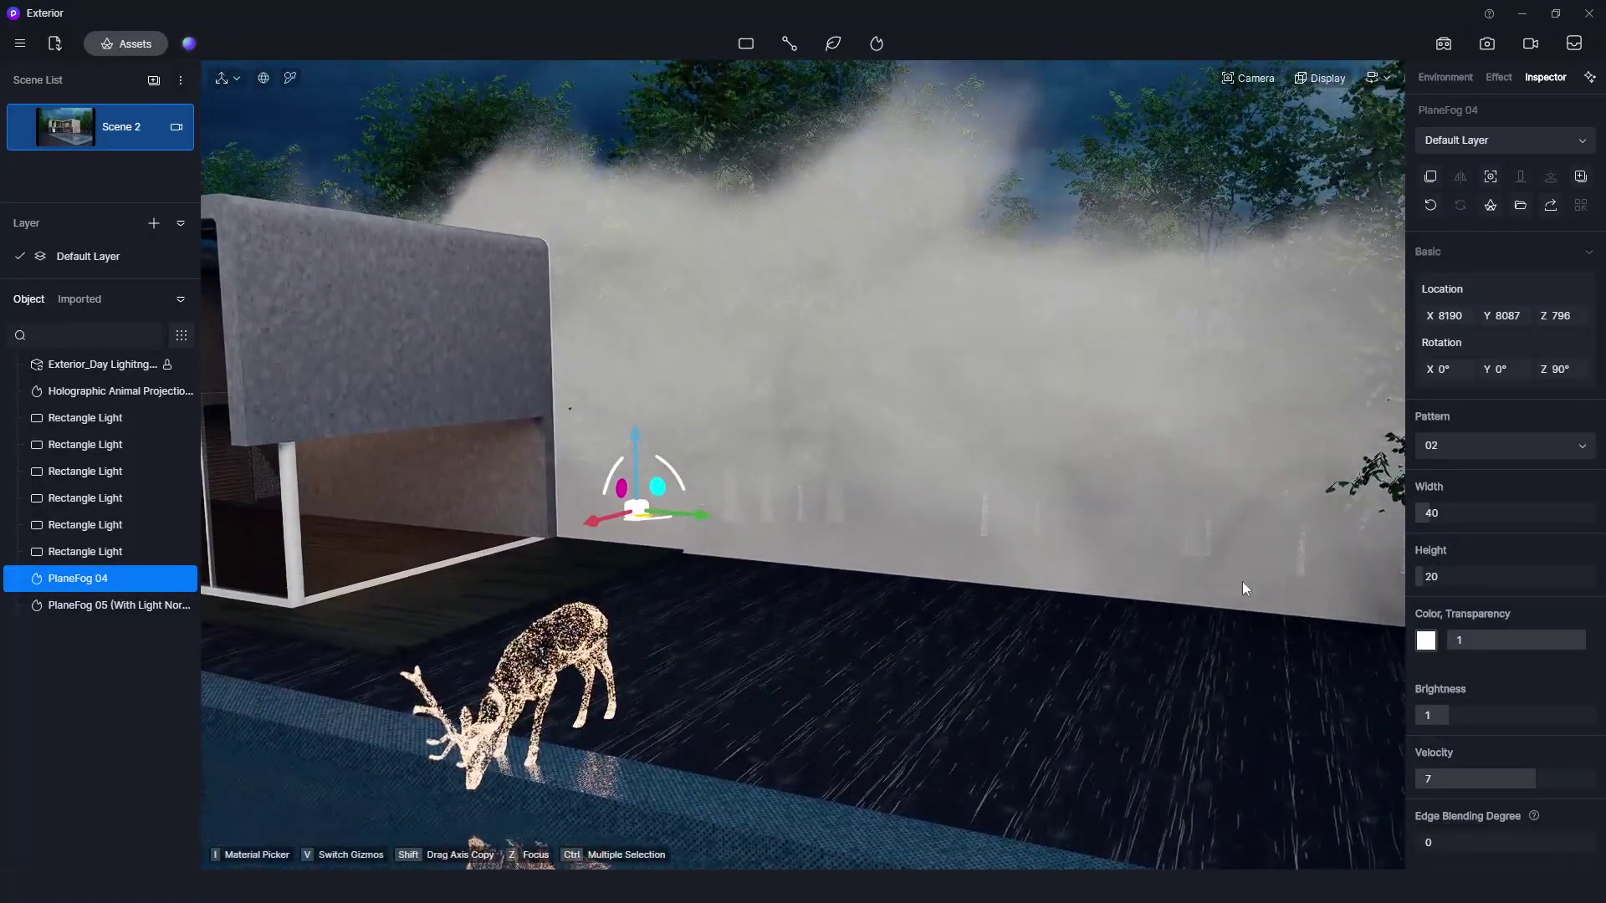
{"action": "mouse_move", "coordinate": [1447, 843]}
{"action": "left_mouse_down"}
{"action": "mouse_move", "coordinate": [1510, 840]}
{"action": "mouse_move", "coordinate": [1474, 838]}
{"action": "left_mouse_up"}
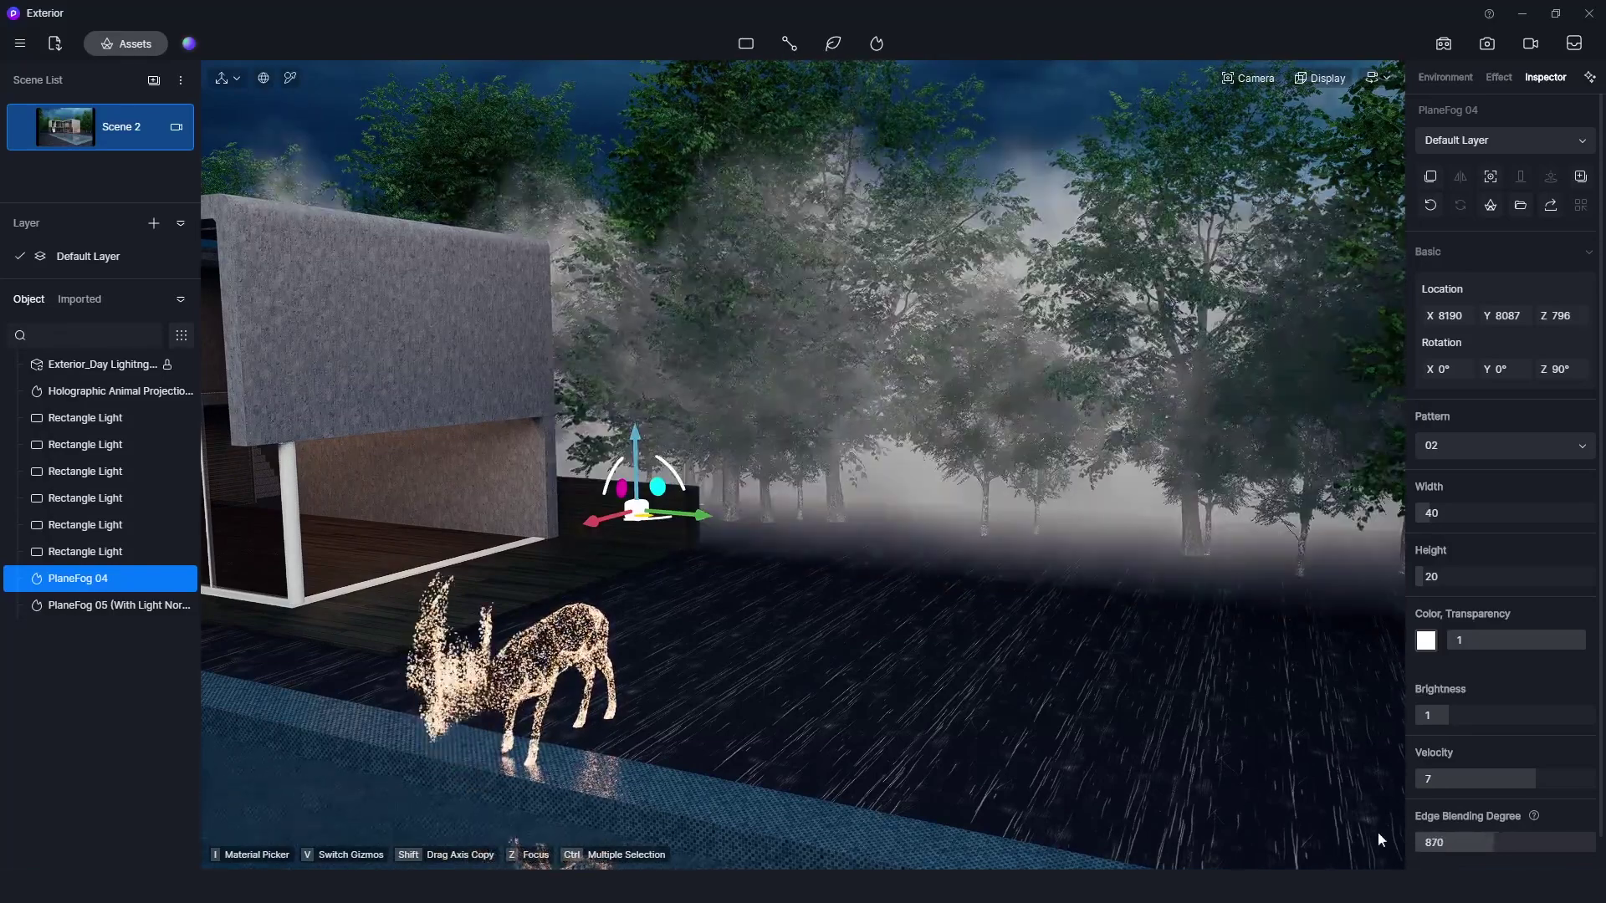
{"action": "right_click_drag", "start_coordinate": [959, 546], "coordinate": [954, 496]}
{"action": "key", "text": "q"}
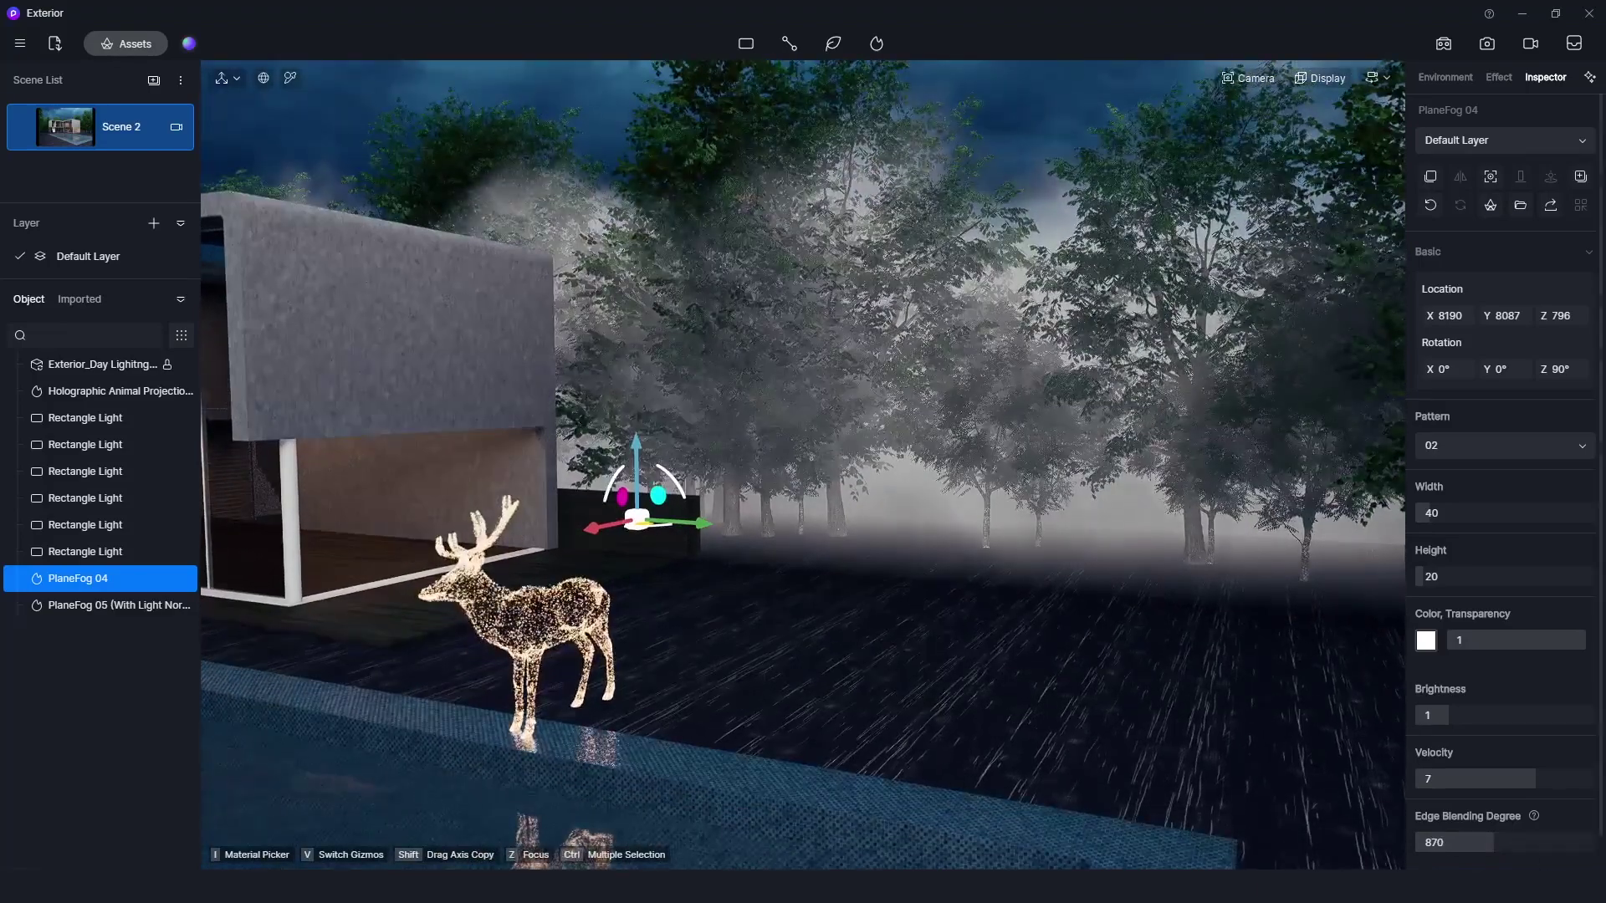
Raise PlaneFog 04's Edge Blending Degree to 1231 and move the fog along the X axis to 8364.
{"action": "left_click_drag", "start_coordinate": [1499, 841], "coordinate": [1518, 840]}
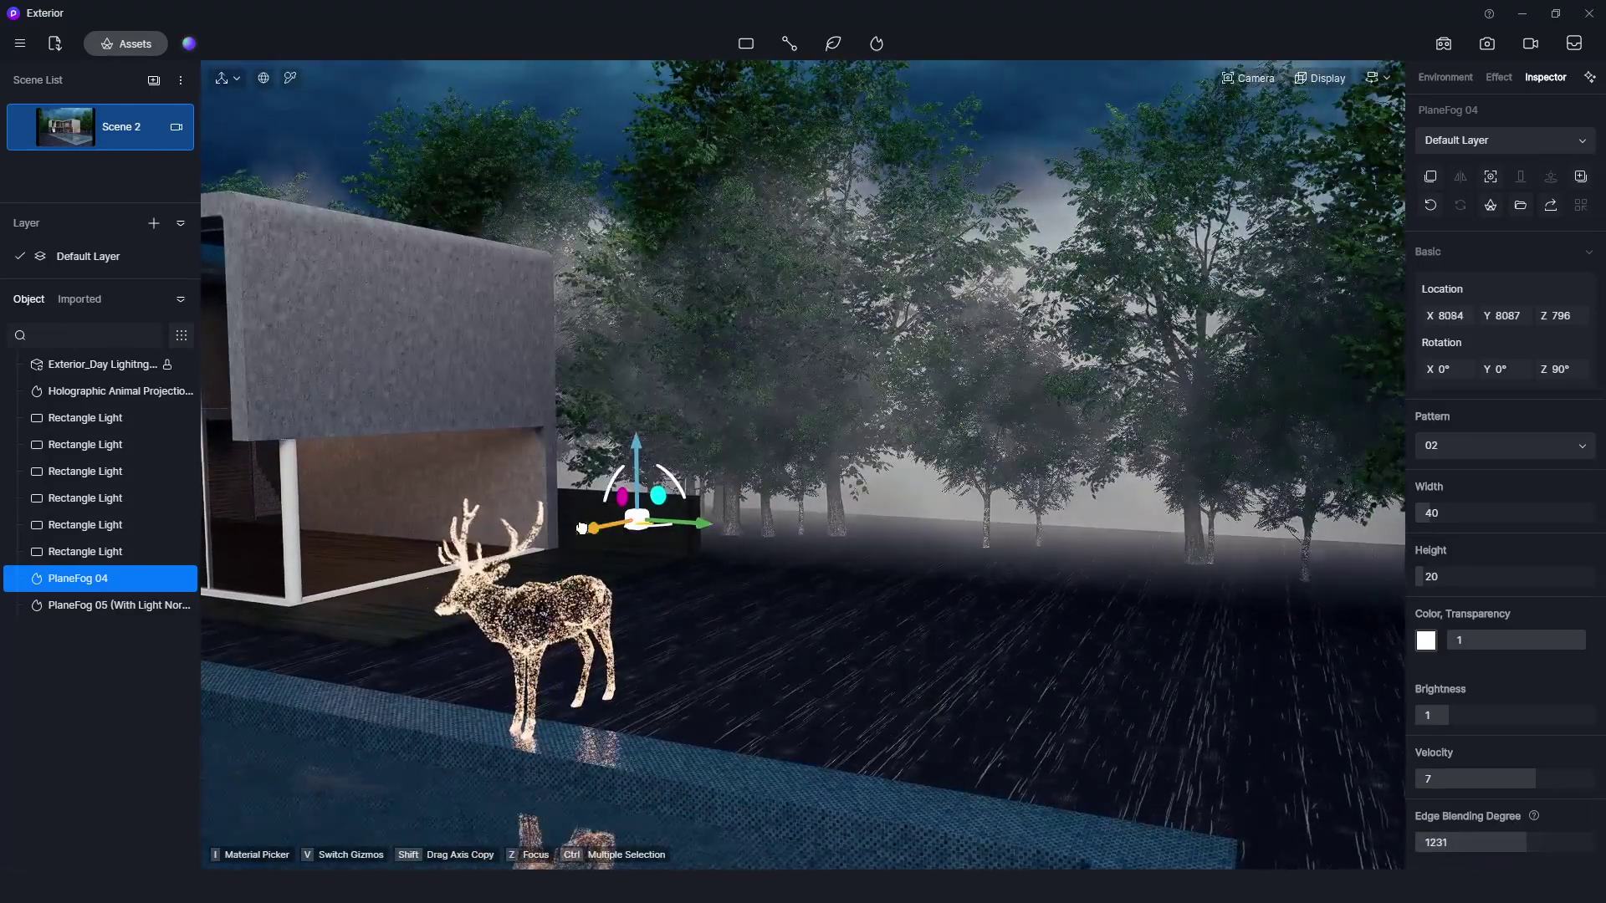
{"action": "left_click_drag", "start_coordinate": [583, 528], "coordinate": [613, 494]}
{"action": "mouse_move", "coordinate": [867, 535]}
{"action": "right_mouse_down"}
{"action": "mouse_move", "coordinate": [903, 549]}
{"action": "mouse_move", "coordinate": [858, 541]}
{"action": "right_mouse_up"}
{"action": "key", "text": "a"}
{"action": "key", "text": "w"}
{"action": "key", "text": "q"}
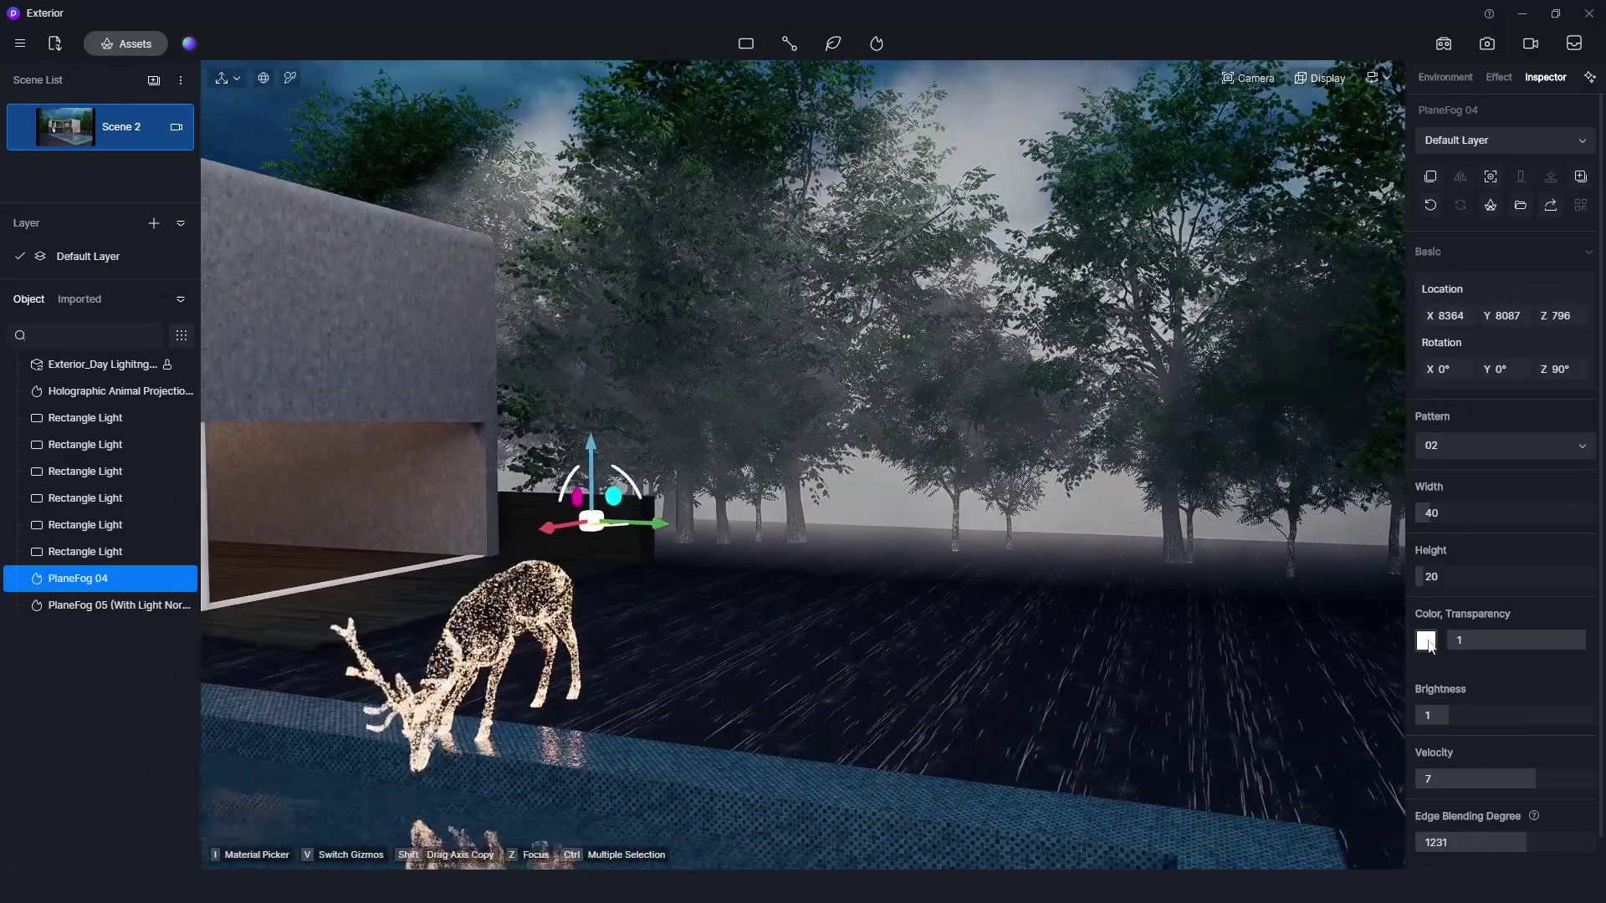
Tint PlaneFog 04 pale blue with H 204, S 26, V 80 and set its brightness to 1.4.
{"action": "left_click", "coordinate": [1426, 641]}
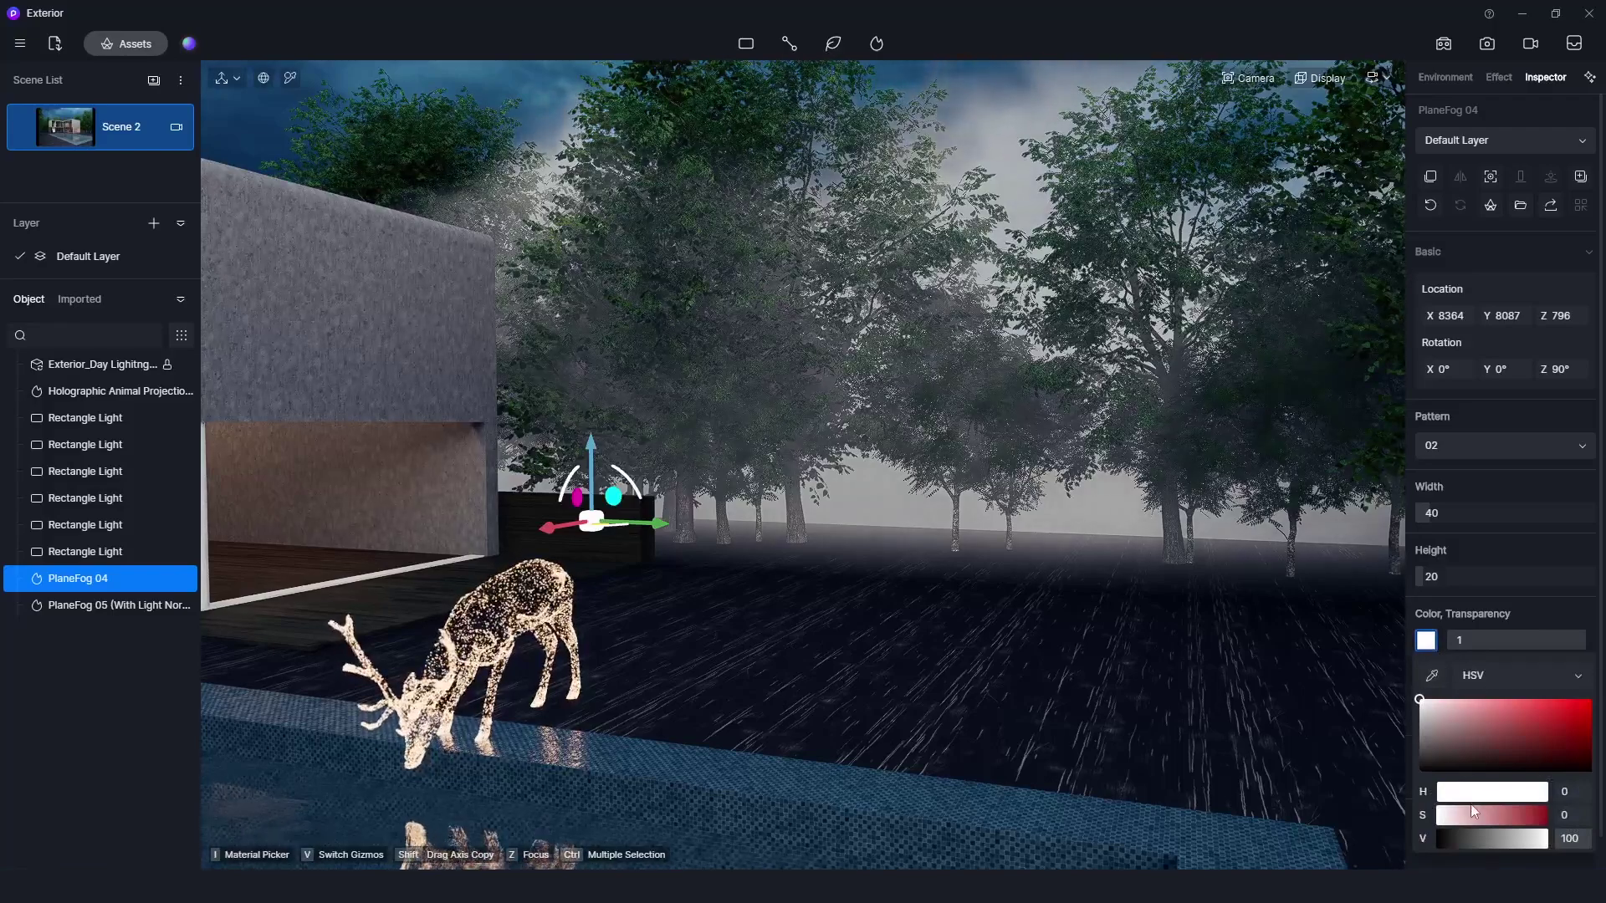
{"action": "left_click", "coordinate": [1500, 793]}
{"action": "left_click", "coordinate": [1464, 714]}
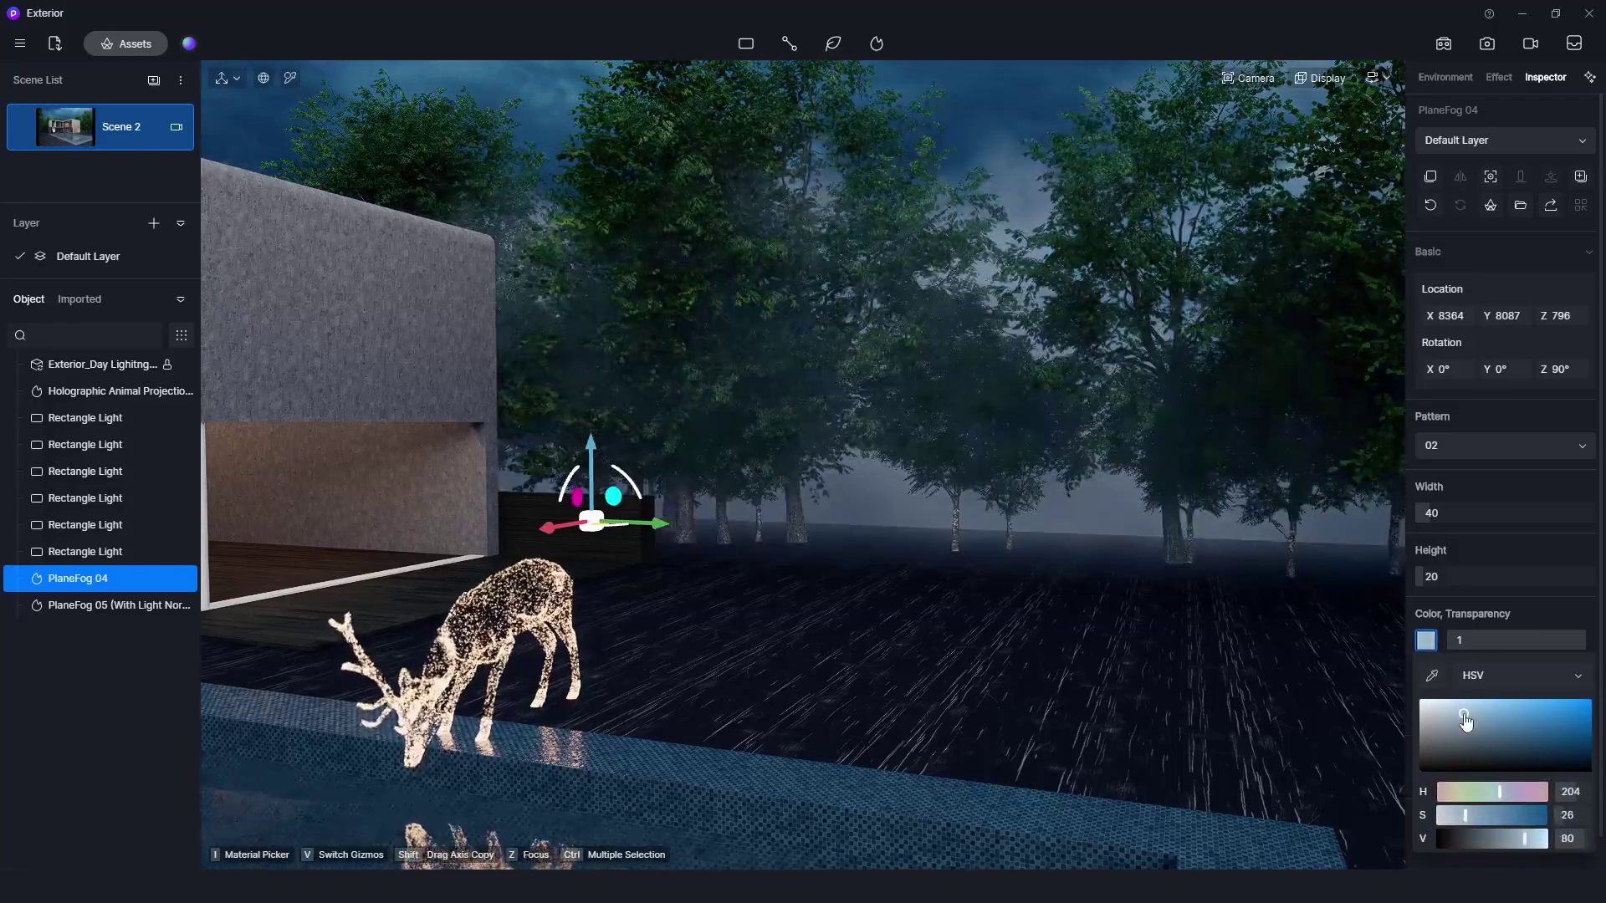
{"action": "right_click_drag", "start_coordinate": [1086, 602], "coordinate": [955, 483]}
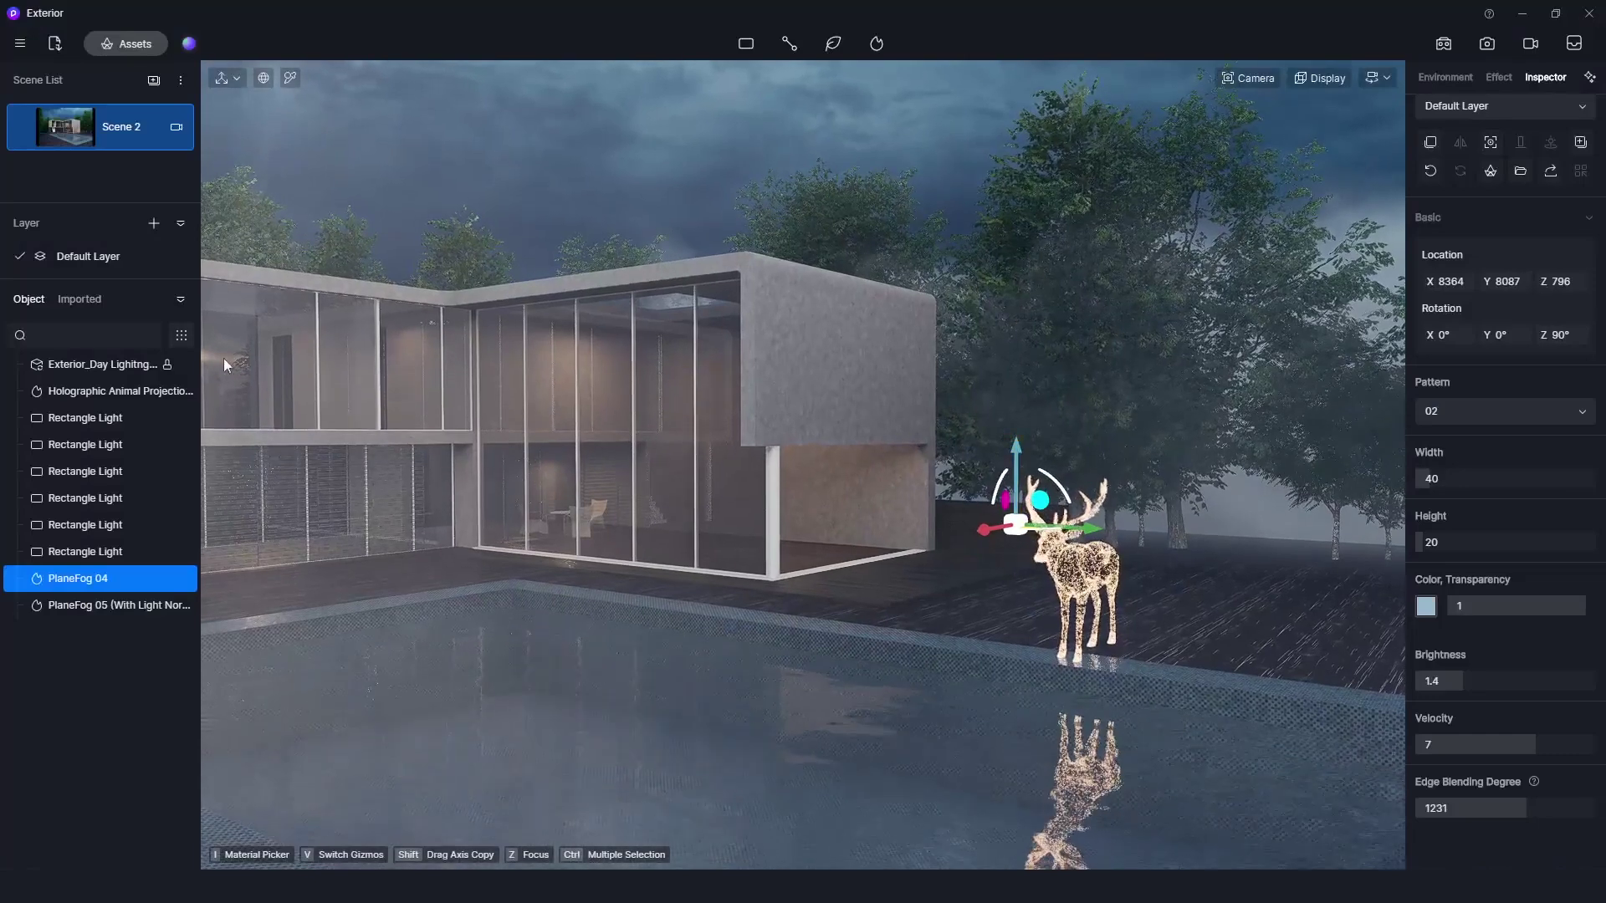
Browse the full range of HDRI skies in the online asset library.
{"action": "left_click", "coordinate": [126, 44]}
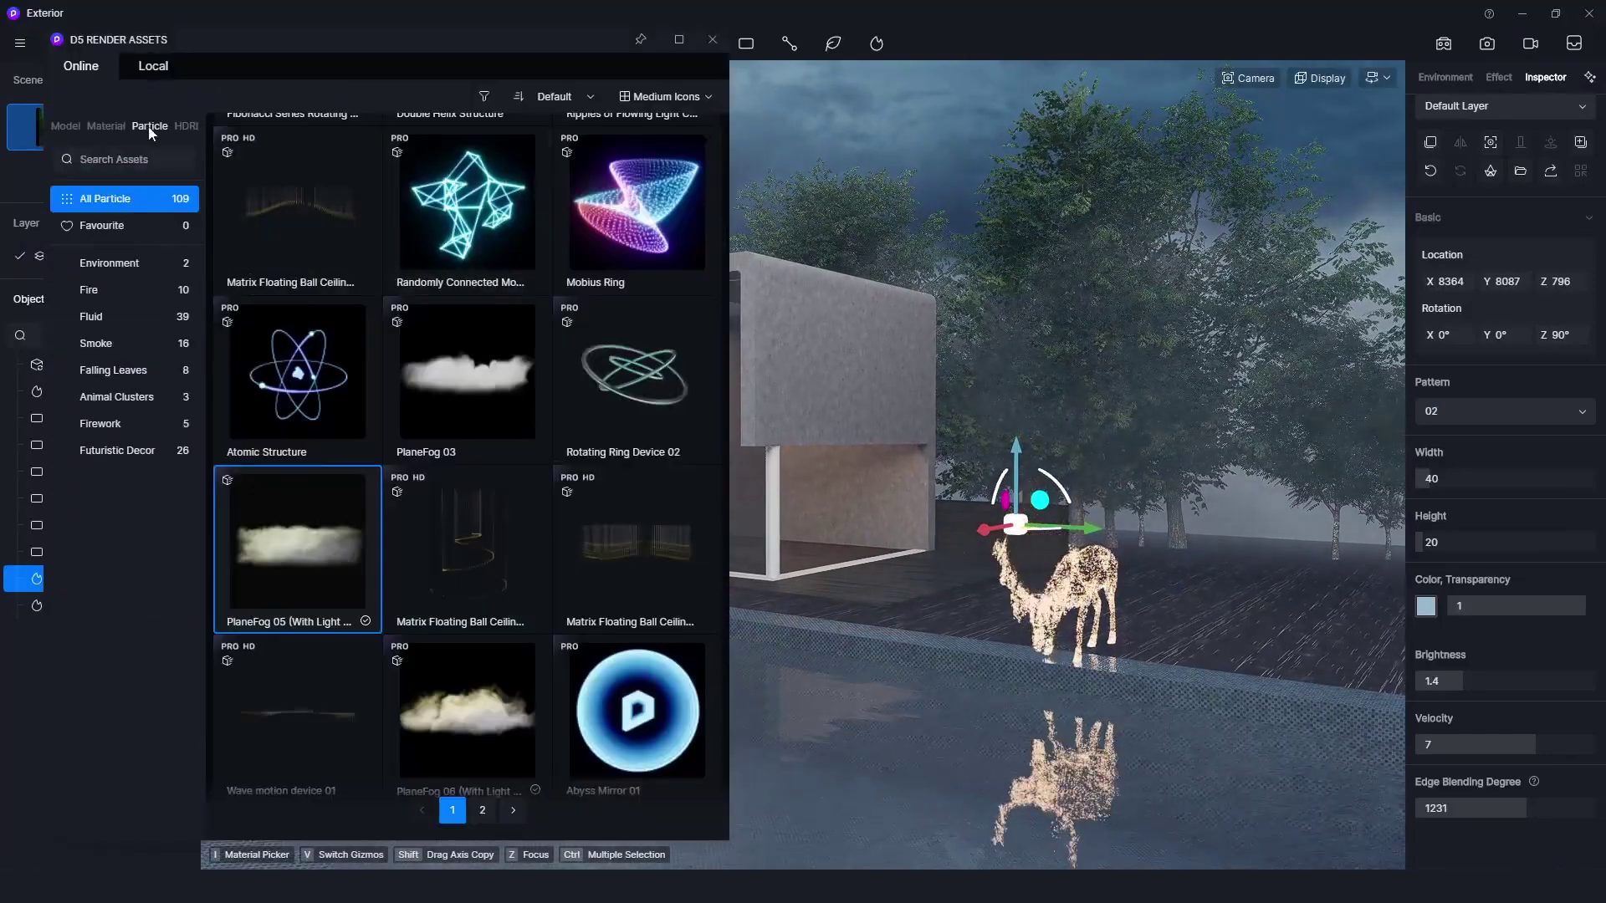
{"action": "left_click", "coordinate": [185, 125]}
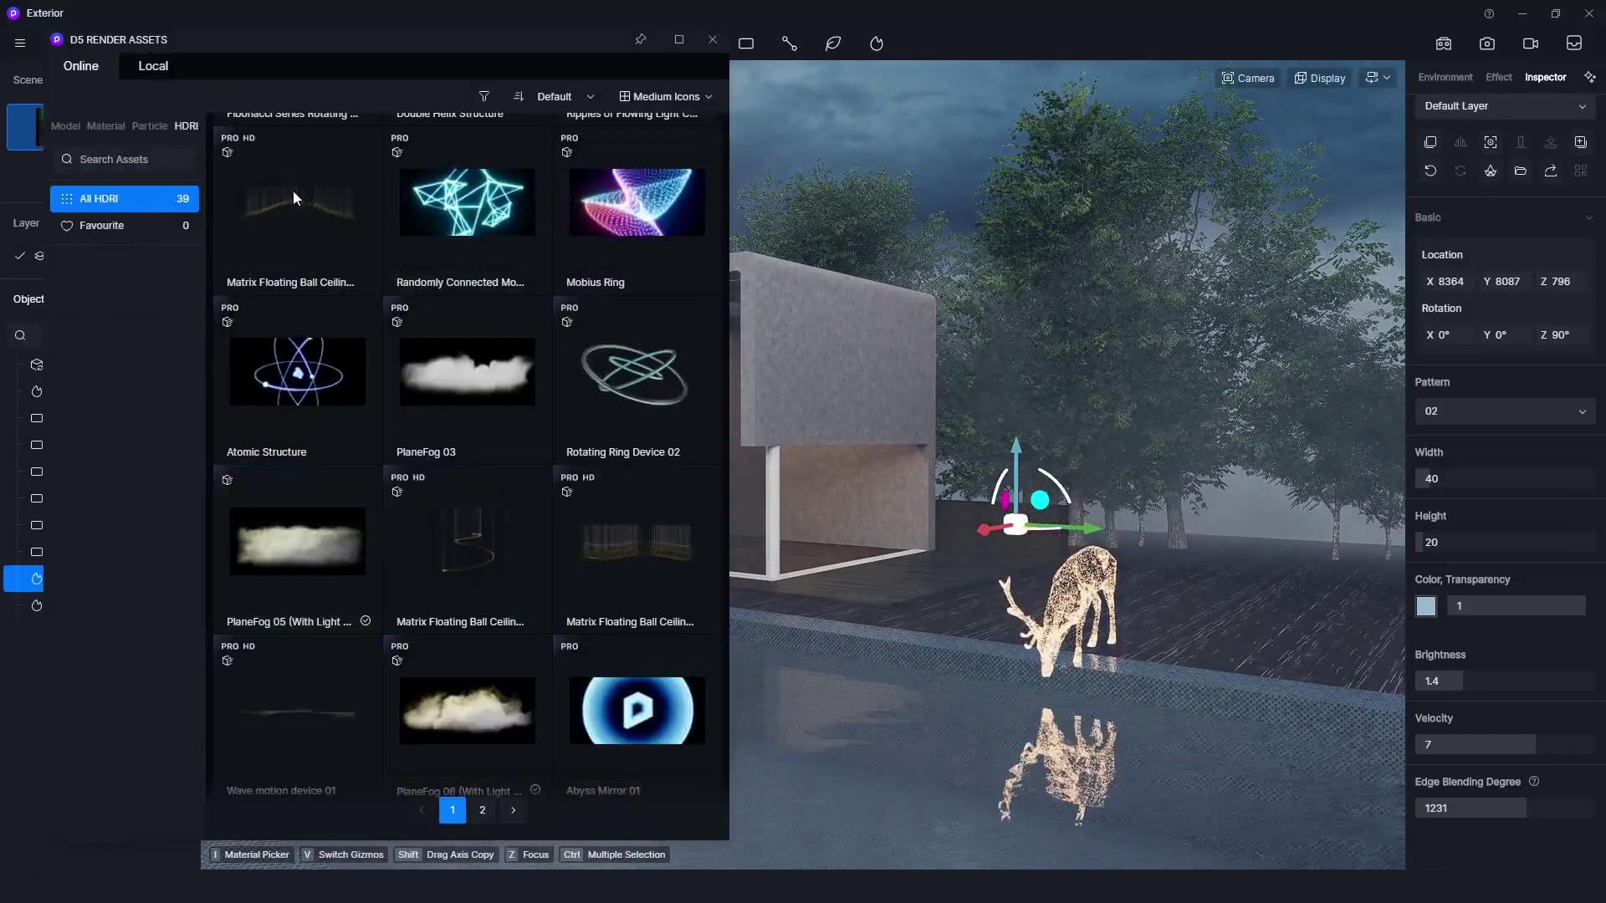
{"action": "left_click_drag", "start_coordinate": [419, 44], "coordinate": [486, 44]}
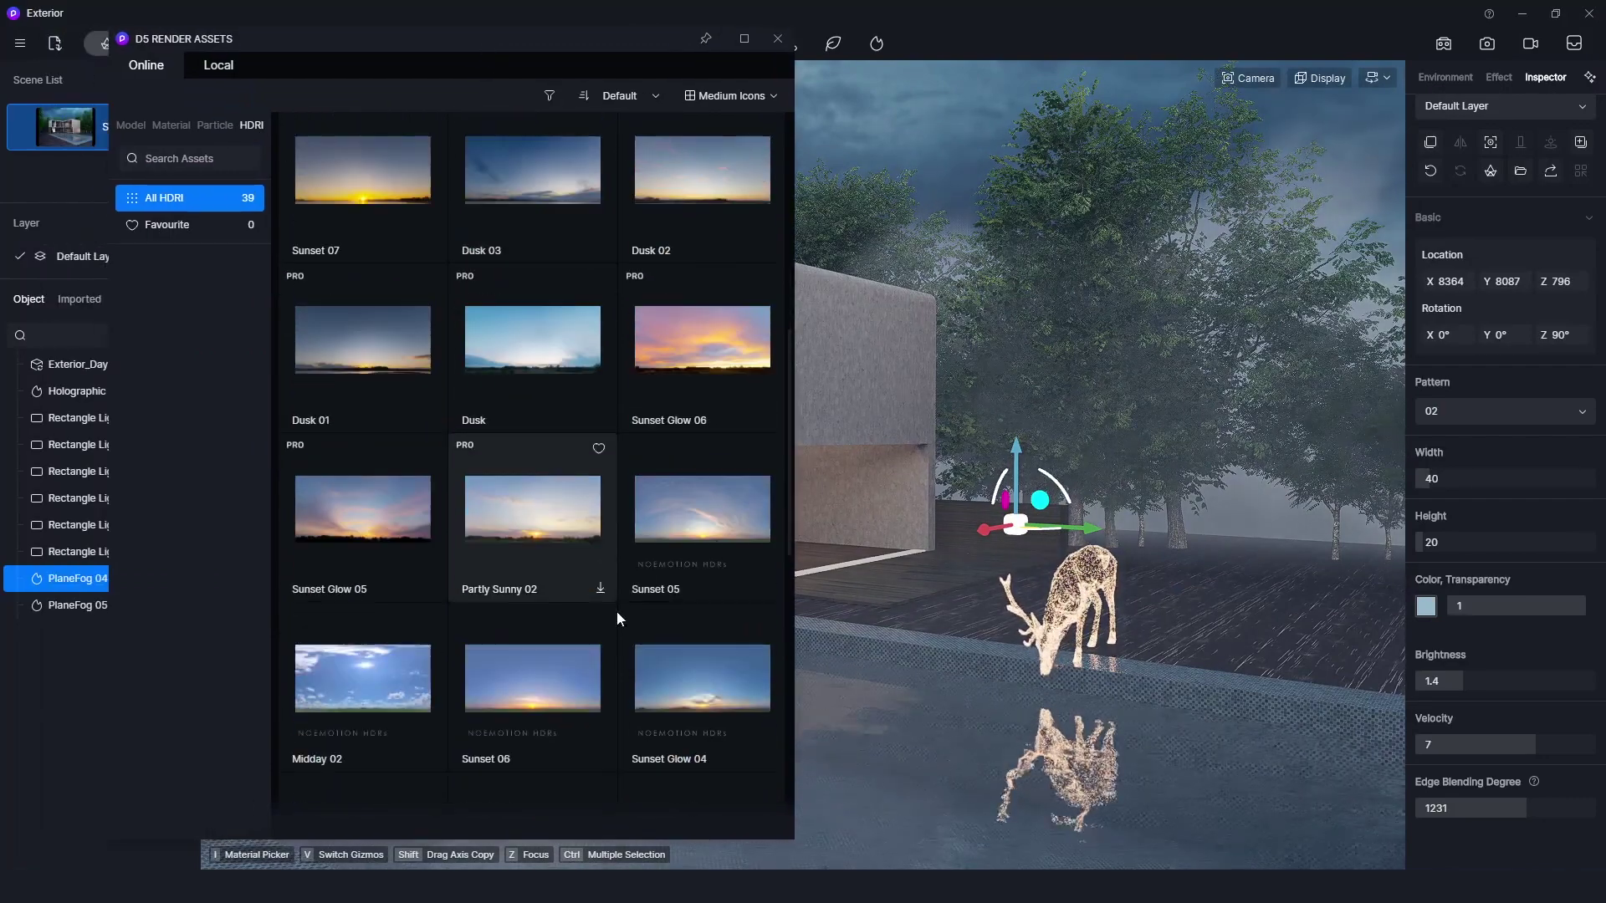
{"action": "scroll", "coordinate": [615, 610], "scroll_direction": "down", "scroll_amount": 10}
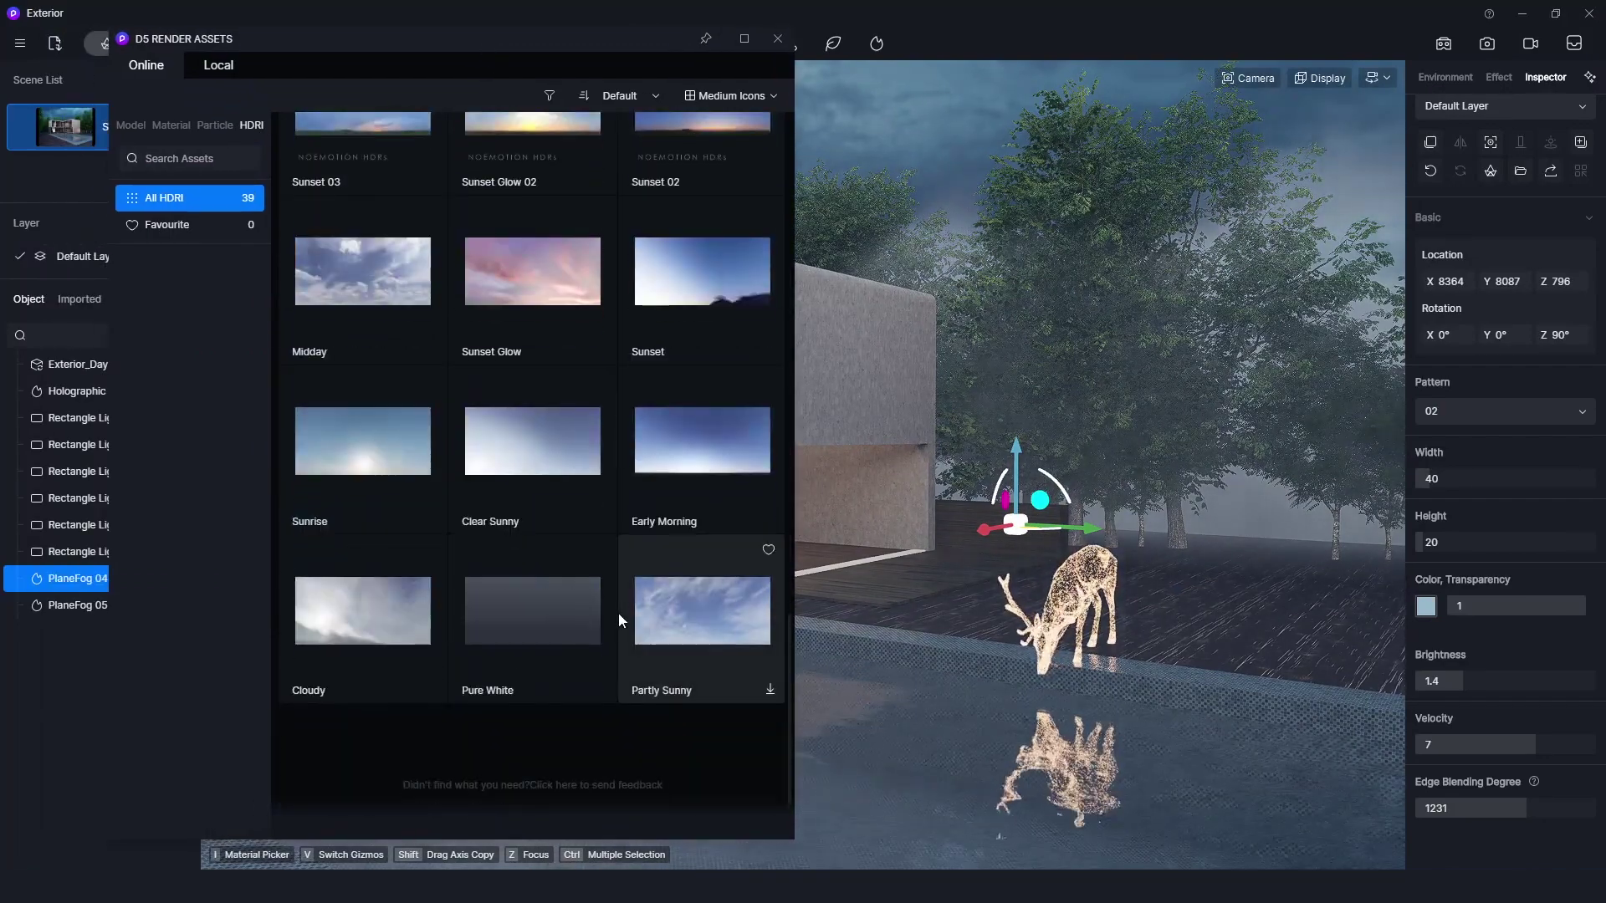
{"action": "scroll", "coordinate": [620, 614], "scroll_direction": "up", "scroll_amount": 3}
{"action": "scroll", "coordinate": [621, 614], "scroll_direction": "down", "scroll_amount": 3}
{"action": "scroll", "coordinate": [708, 526], "scroll_direction": "up", "scroll_amount": 5}
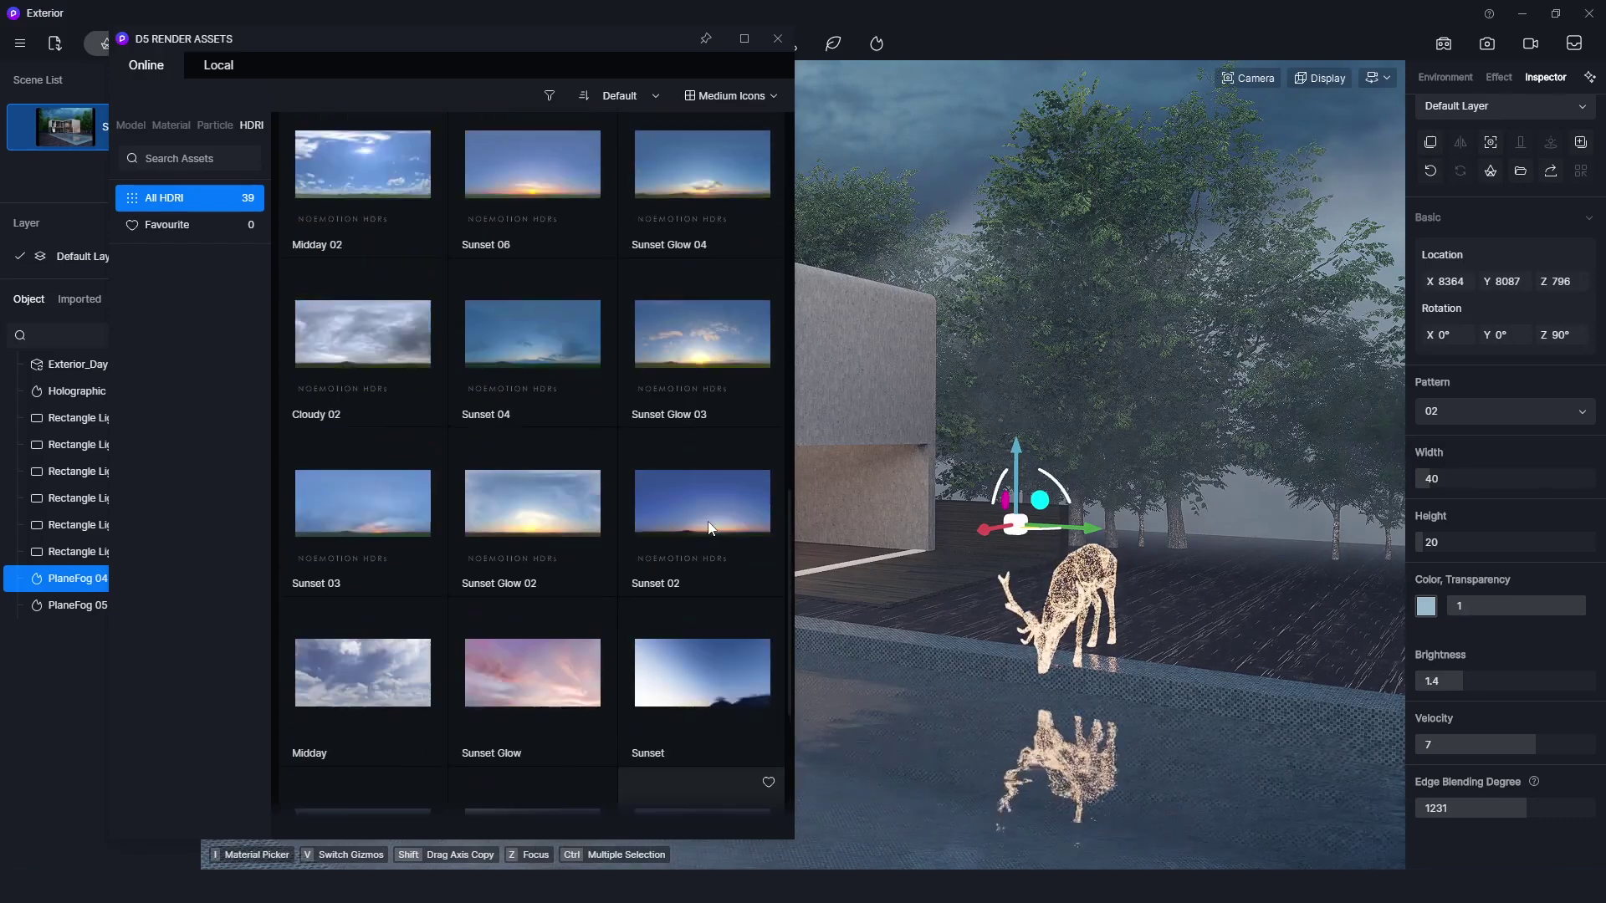
{"action": "scroll", "coordinate": [708, 527], "scroll_direction": "up", "scroll_amount": 10}
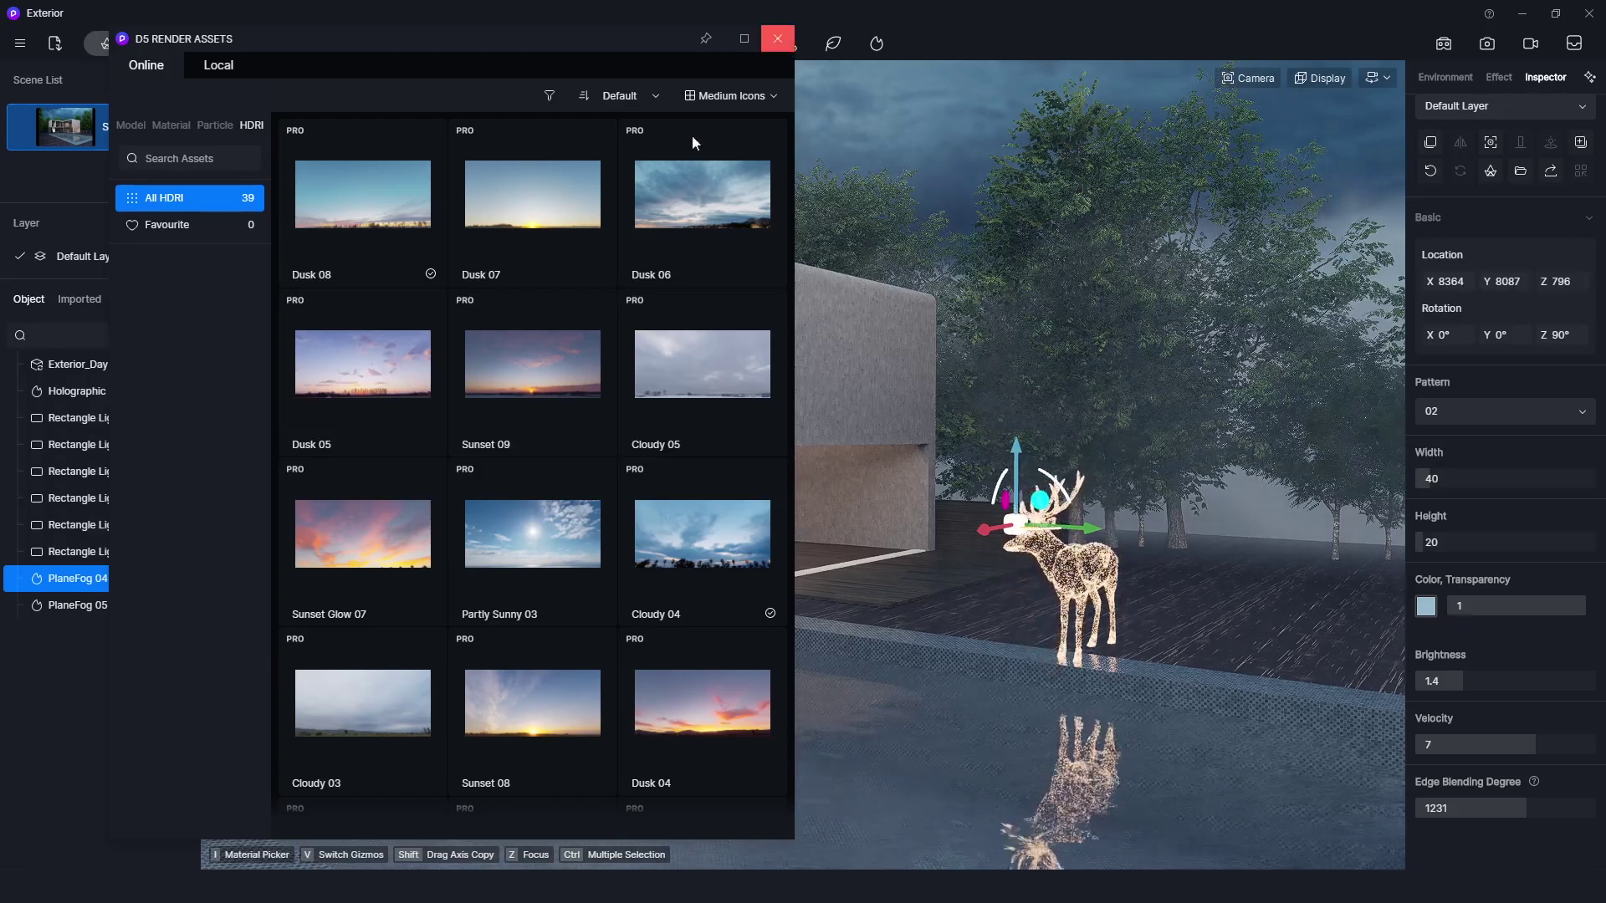
Browse the online model assets, looking through the people and plant models.
{"action": "left_click", "coordinate": [131, 125]}
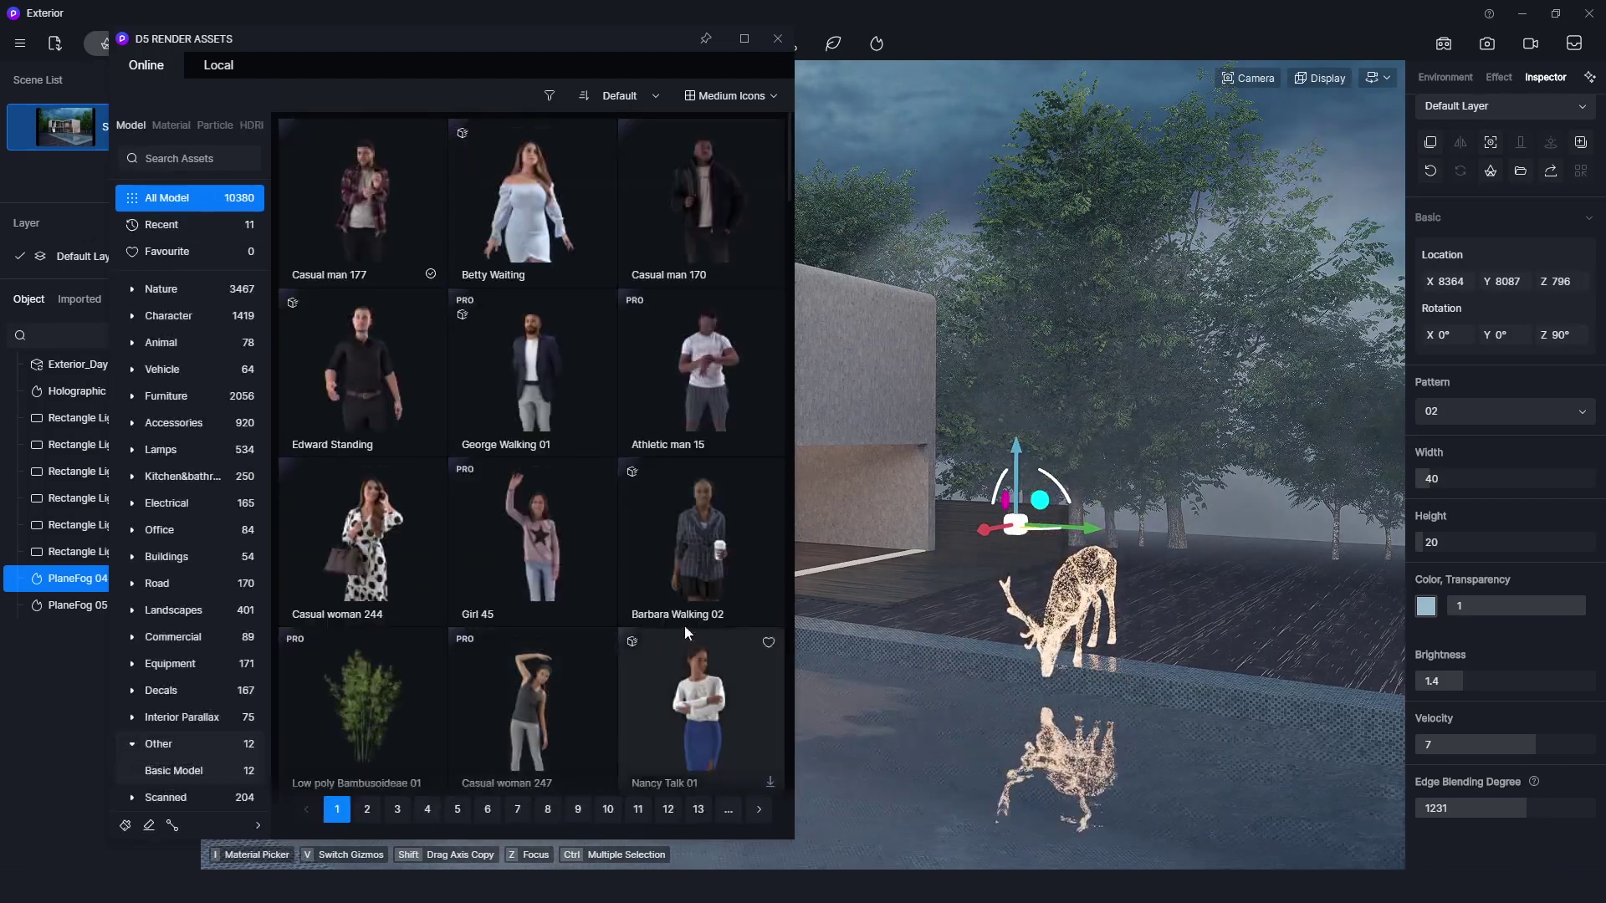
{"action": "scroll", "coordinate": [655, 529], "scroll_direction": "down", "scroll_amount": 3}
{"action": "scroll", "coordinate": [726, 639], "scroll_direction": "down", "scroll_amount": 4}
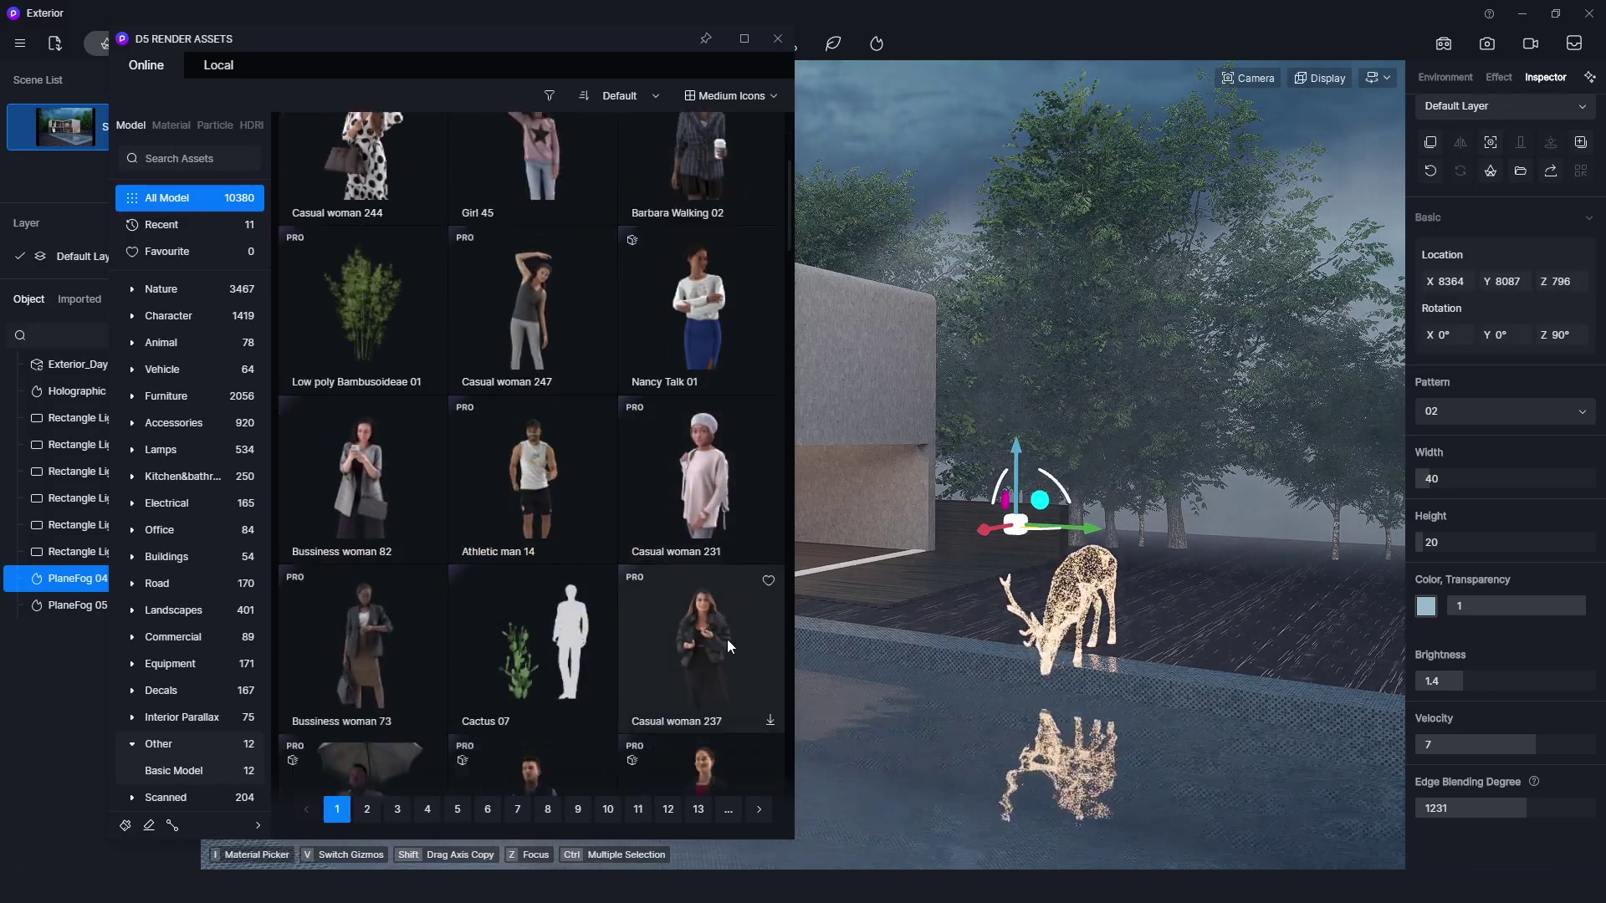
{"action": "scroll", "coordinate": [726, 640], "scroll_direction": "down", "scroll_amount": 2}
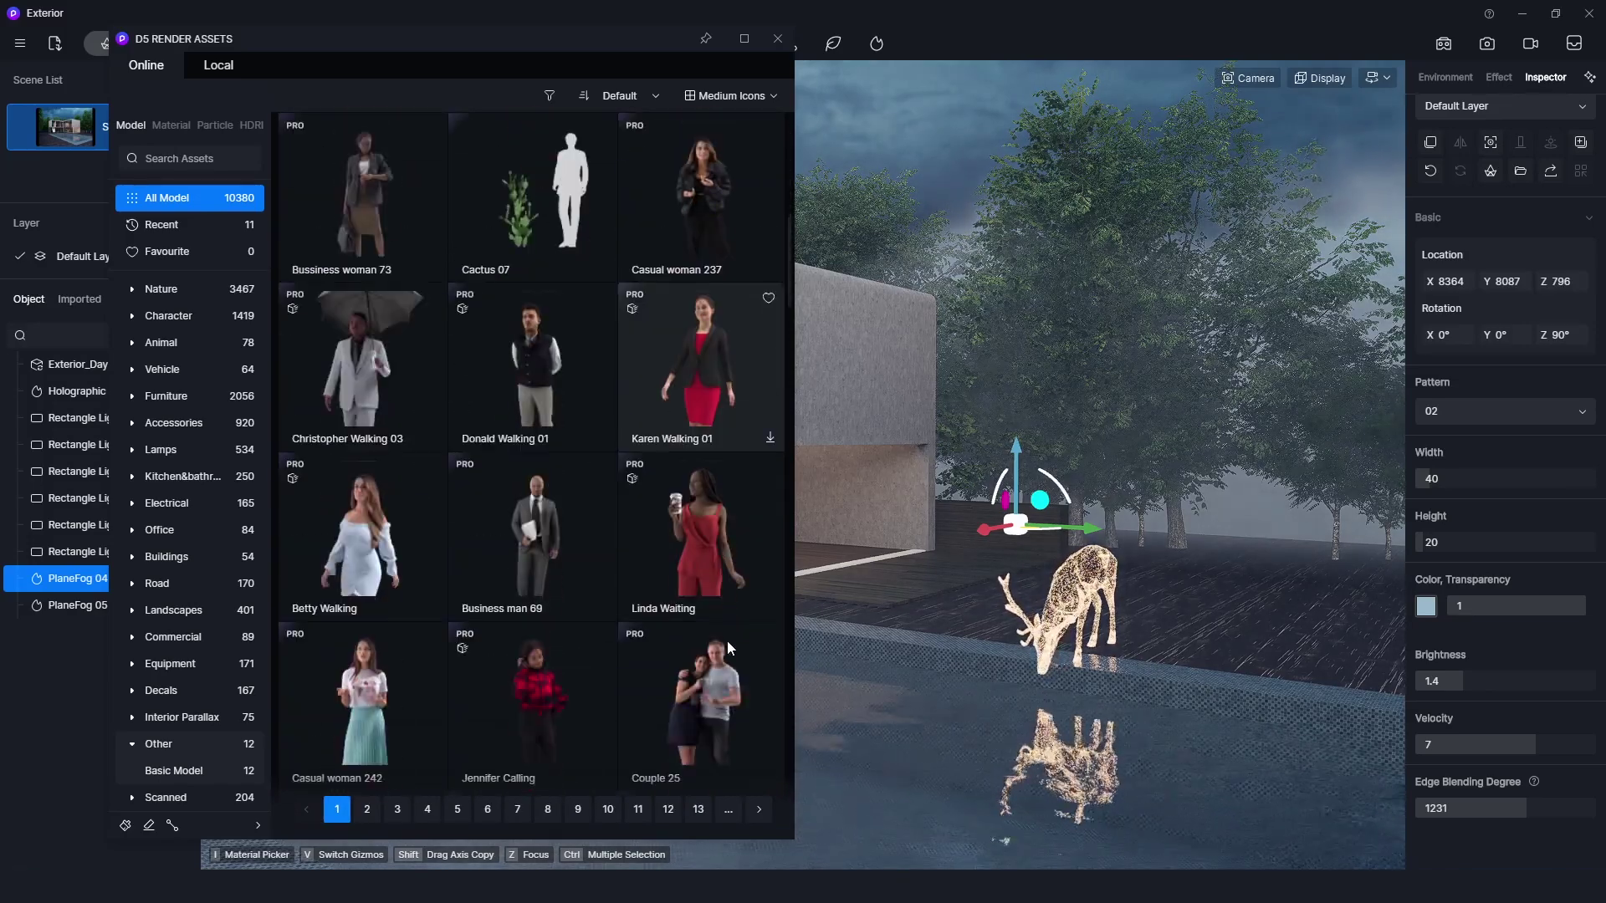
{"action": "scroll", "coordinate": [726, 641], "scroll_direction": "down", "scroll_amount": 1}
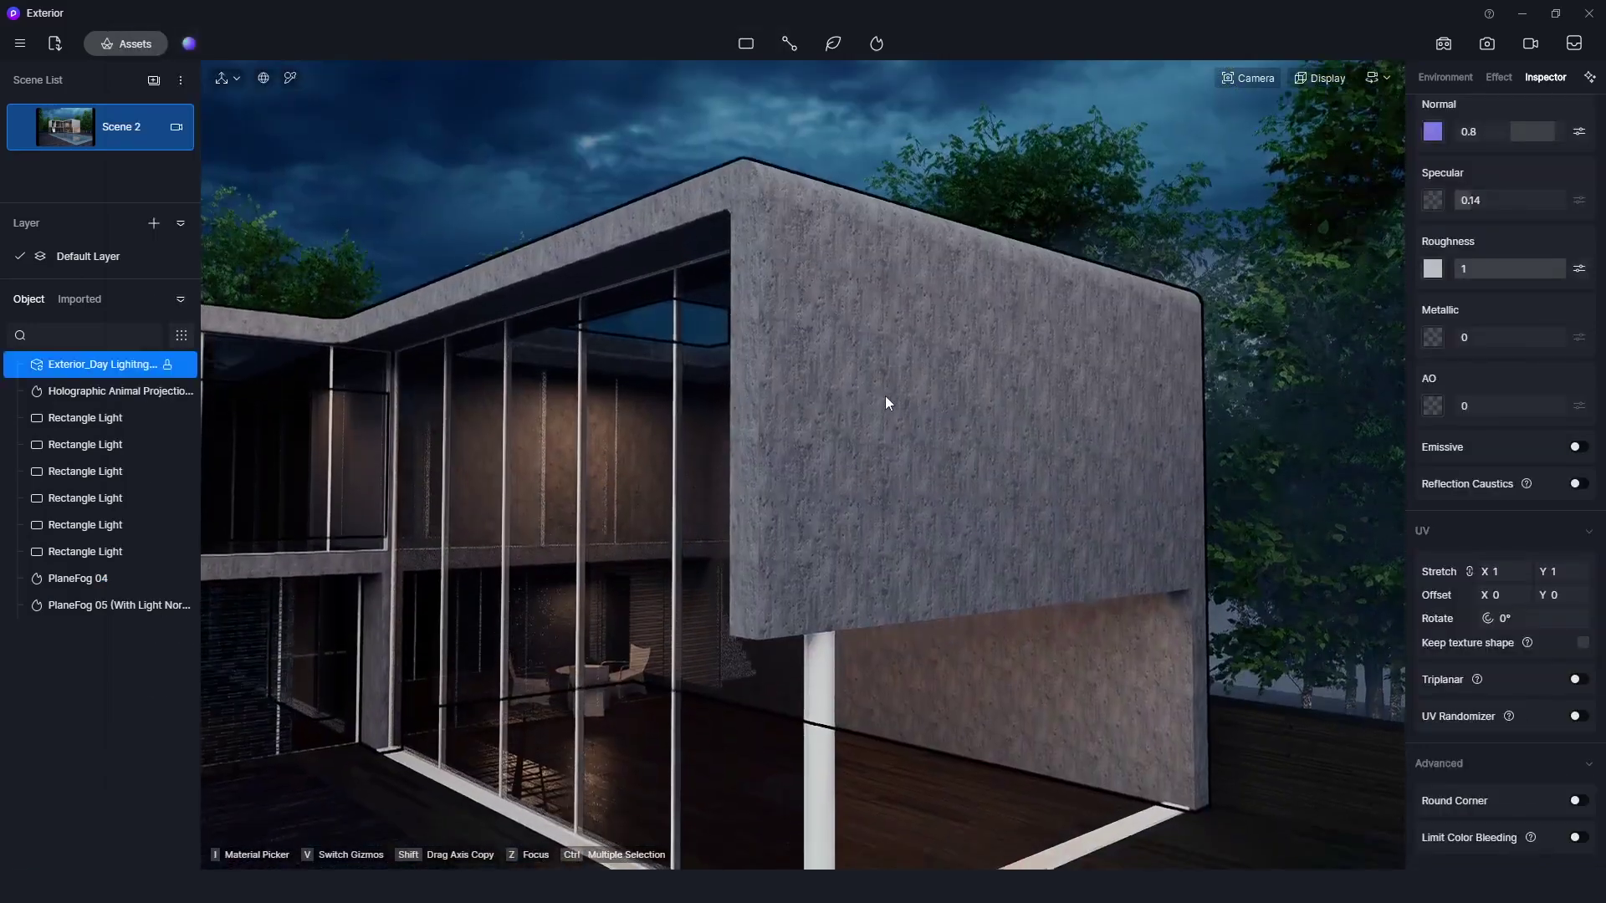
Enable the UV Randomizer on the house's concrete facade material and set its UV stretch X to 1.
{"action": "right_click_drag", "start_coordinate": [885, 397], "coordinate": [910, 417]}
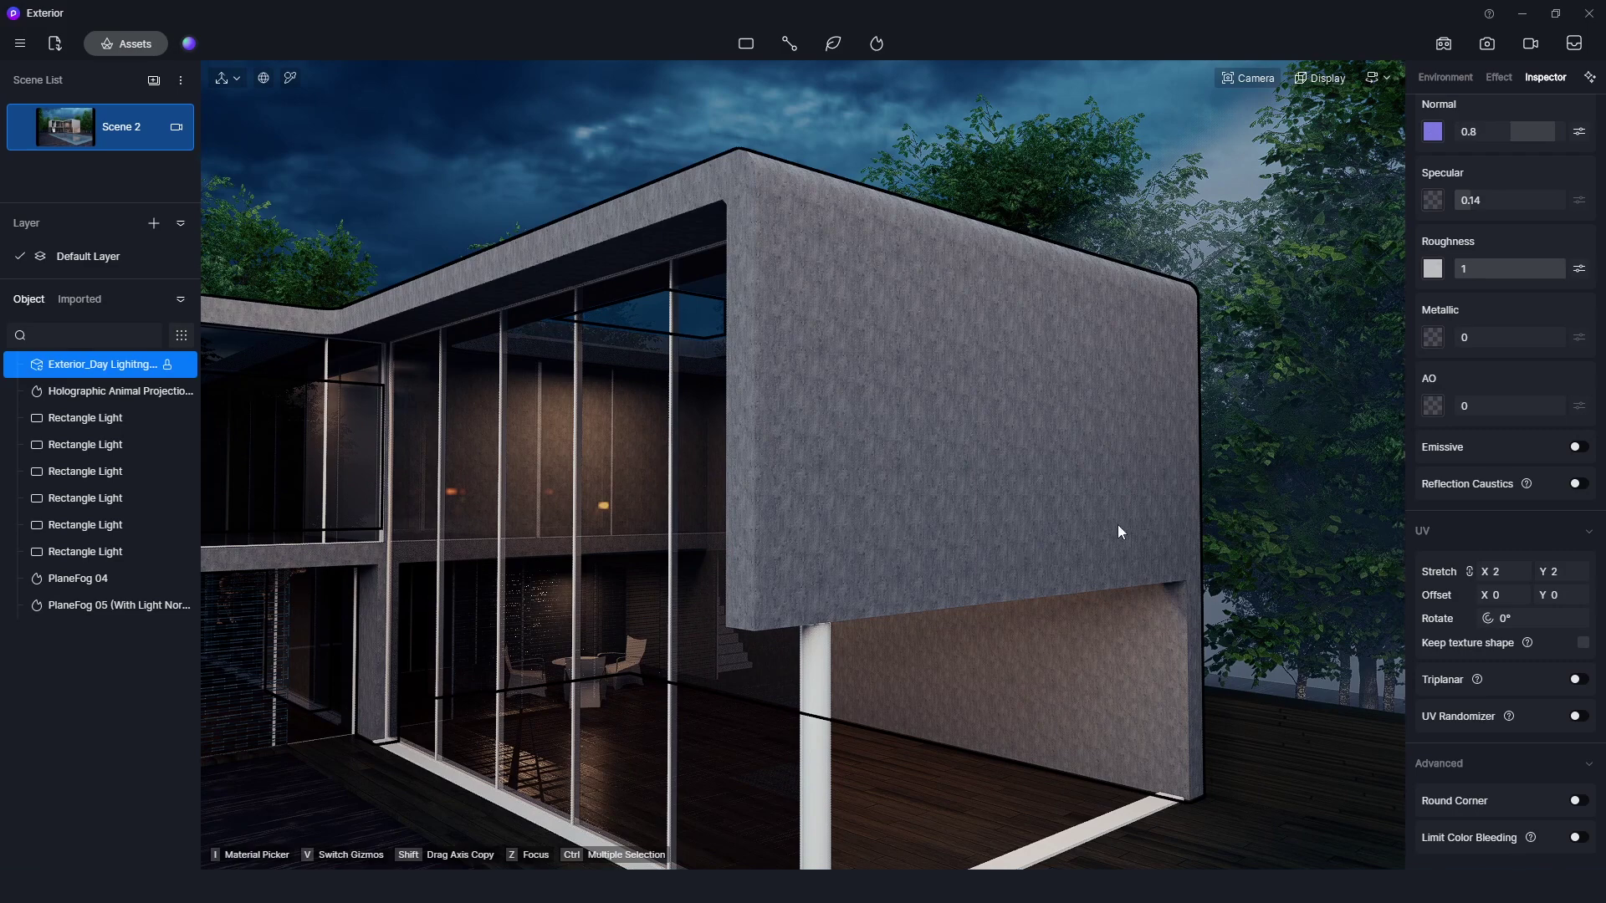
{"action": "left_click", "coordinate": [1578, 718]}
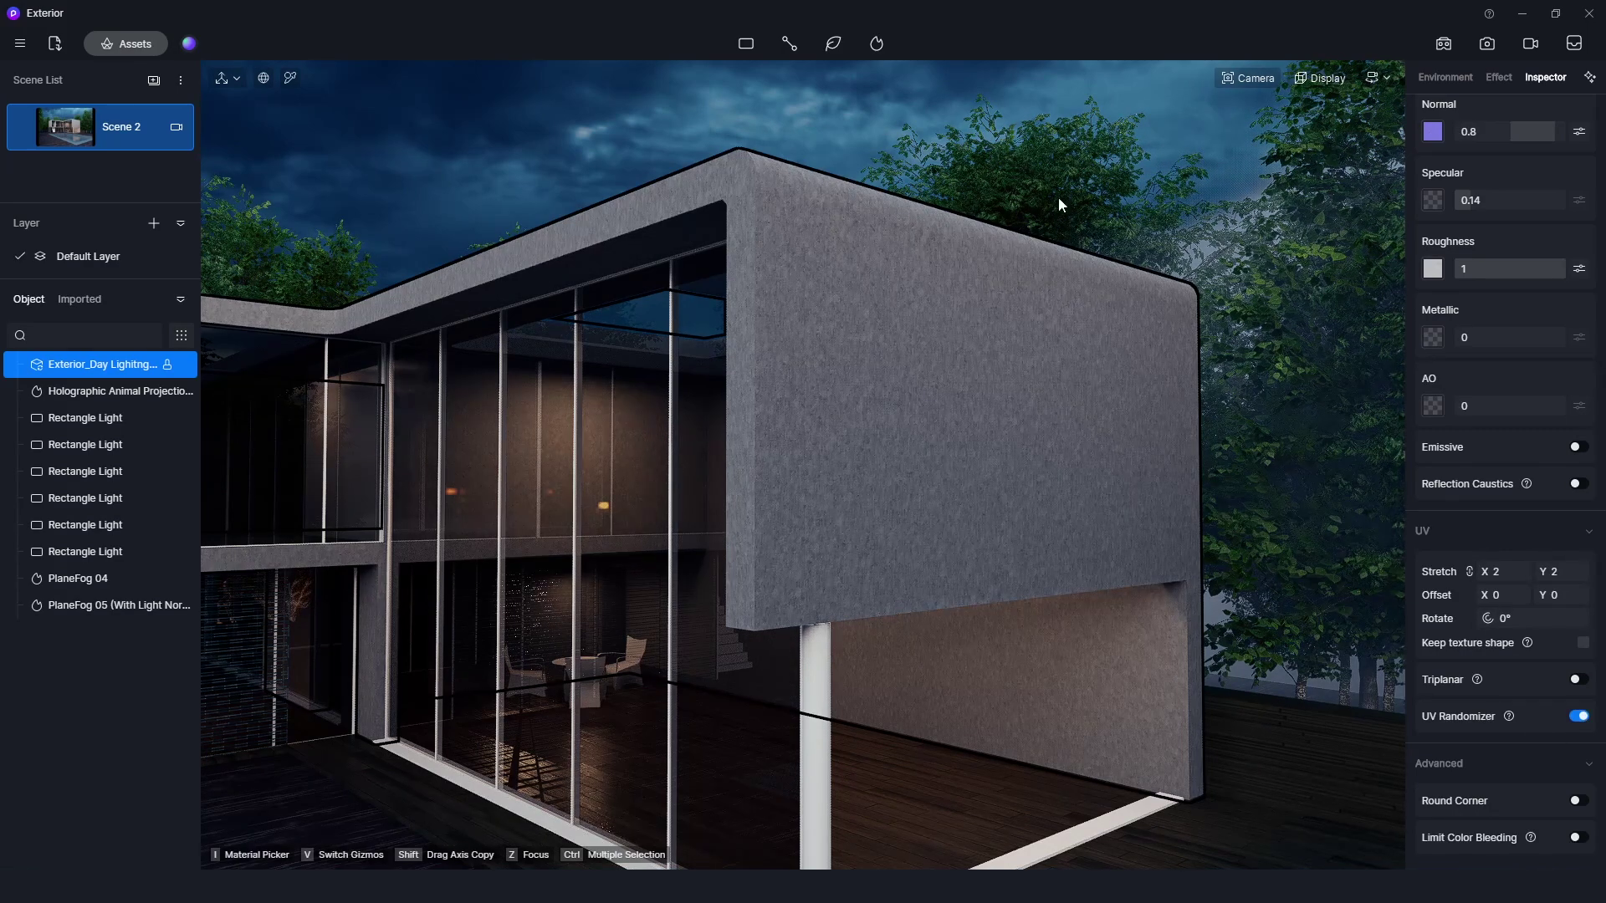
{"action": "left_click", "coordinate": [1504, 572]}
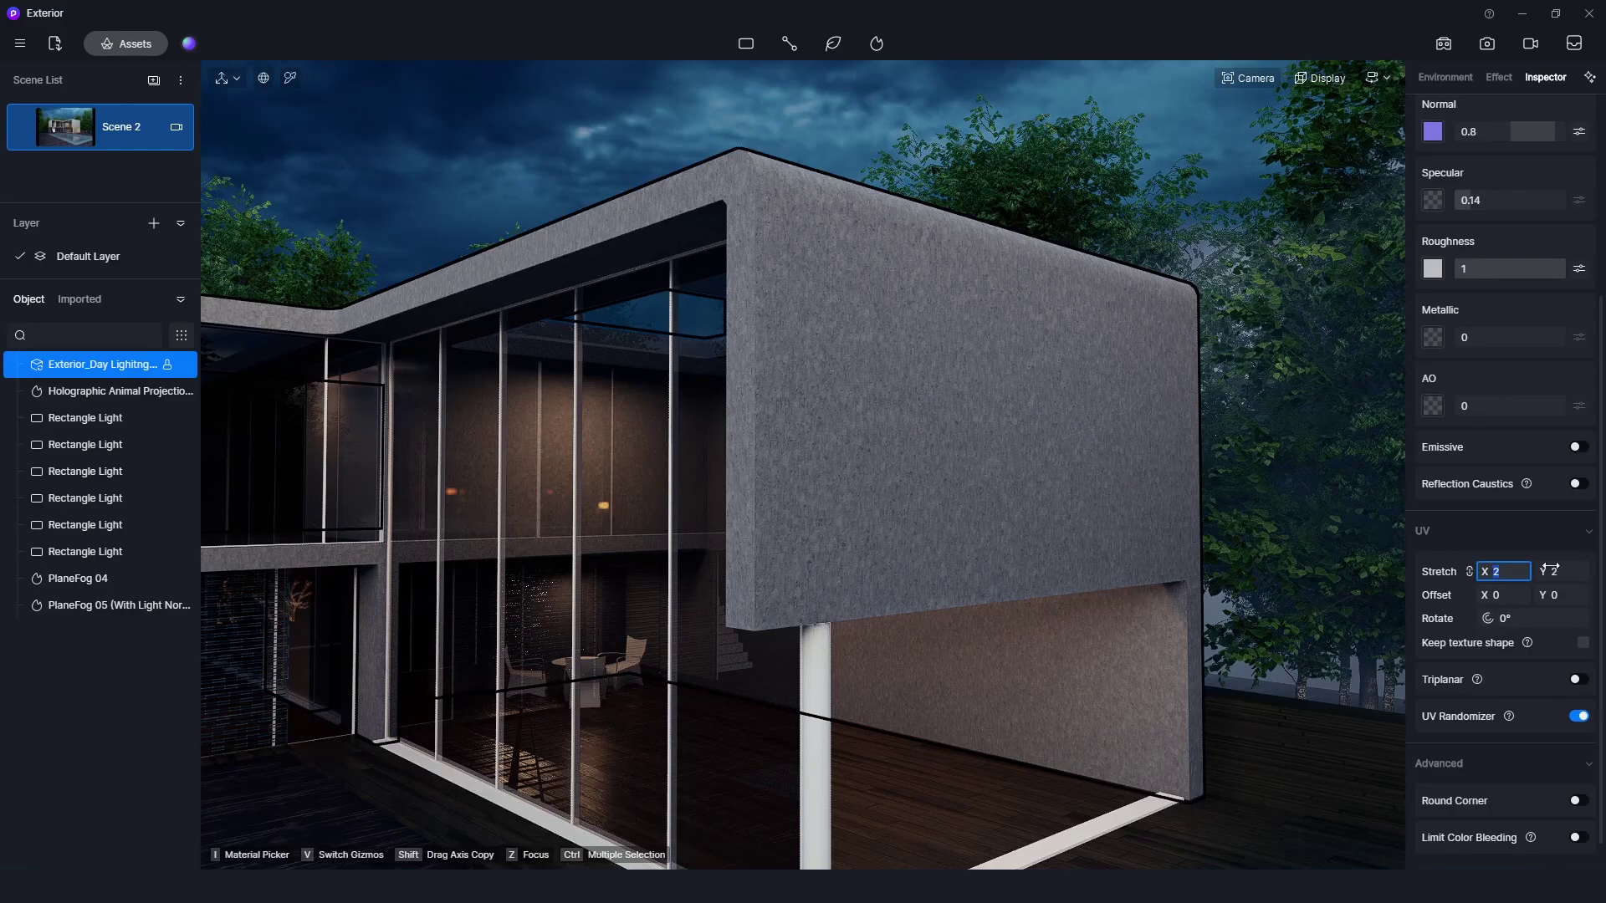
{"action": "type", "text": "1"}
{"action": "key", "text": "Return"}
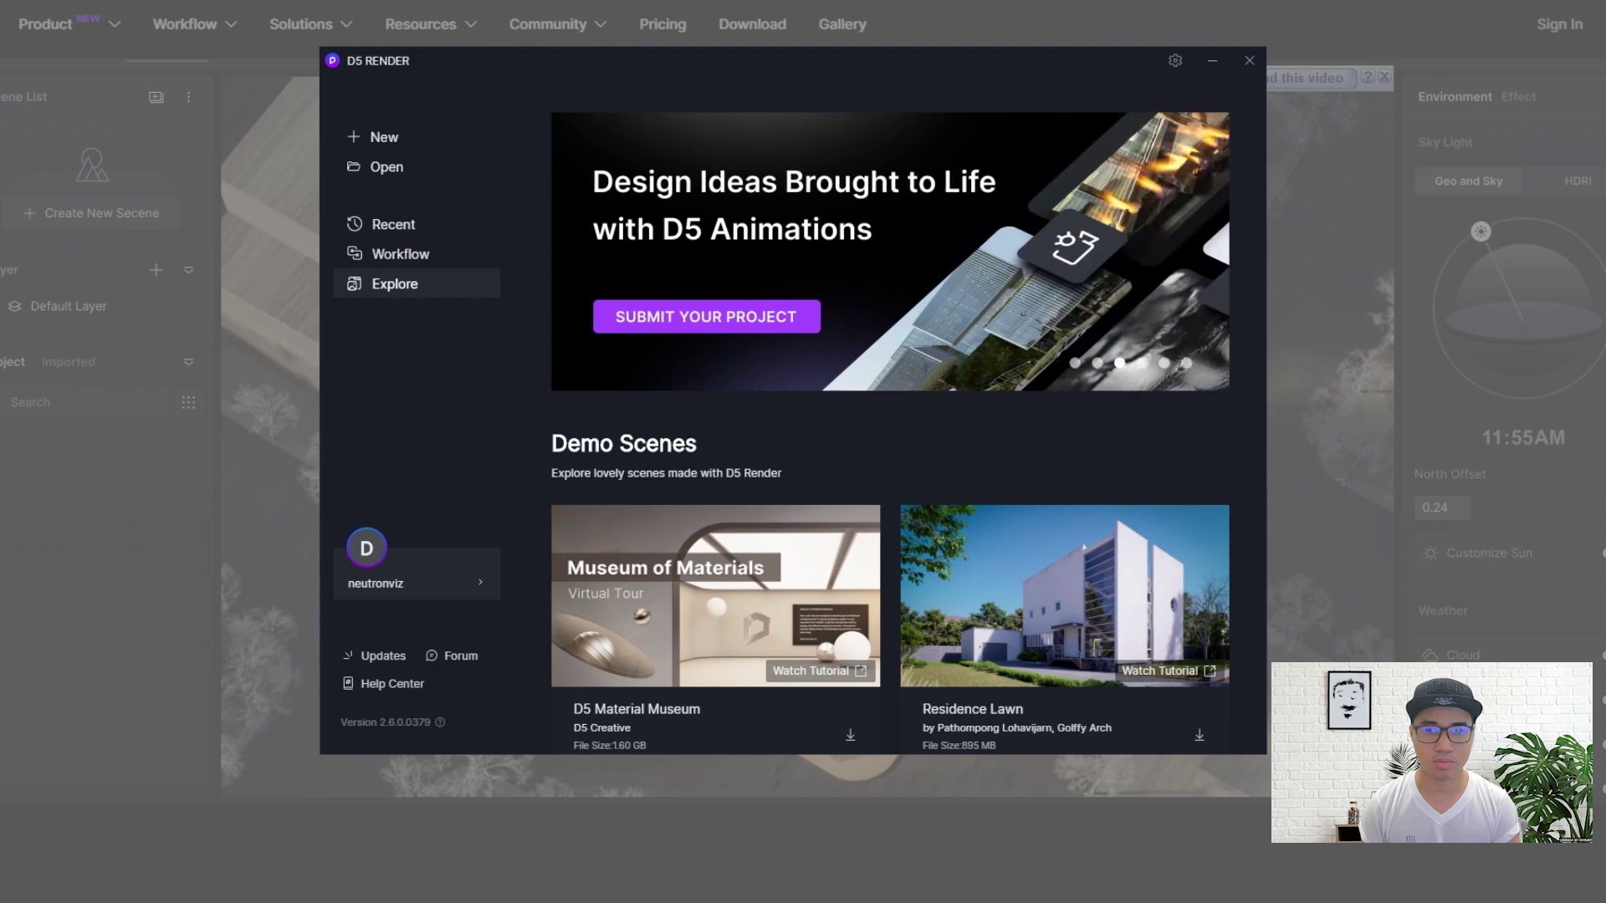
Open the What's New in 2.6 overview and view the AI-generated Material Texture Maps entry.
{"action": "left_click", "coordinate": [372, 658]}
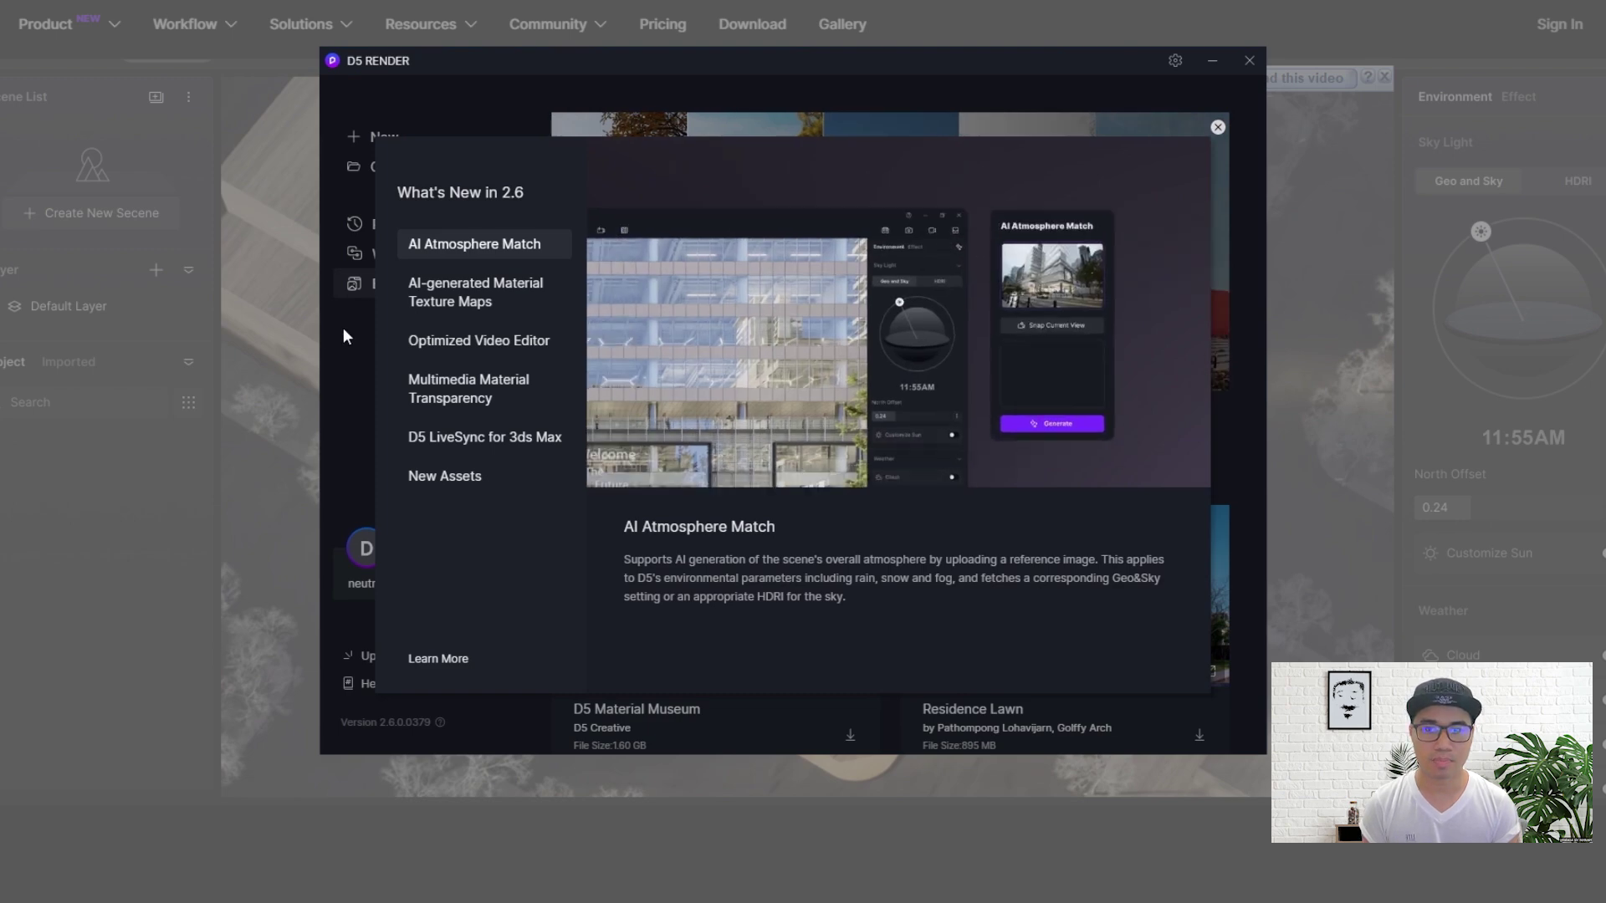
{"action": "left_click", "coordinate": [466, 305]}
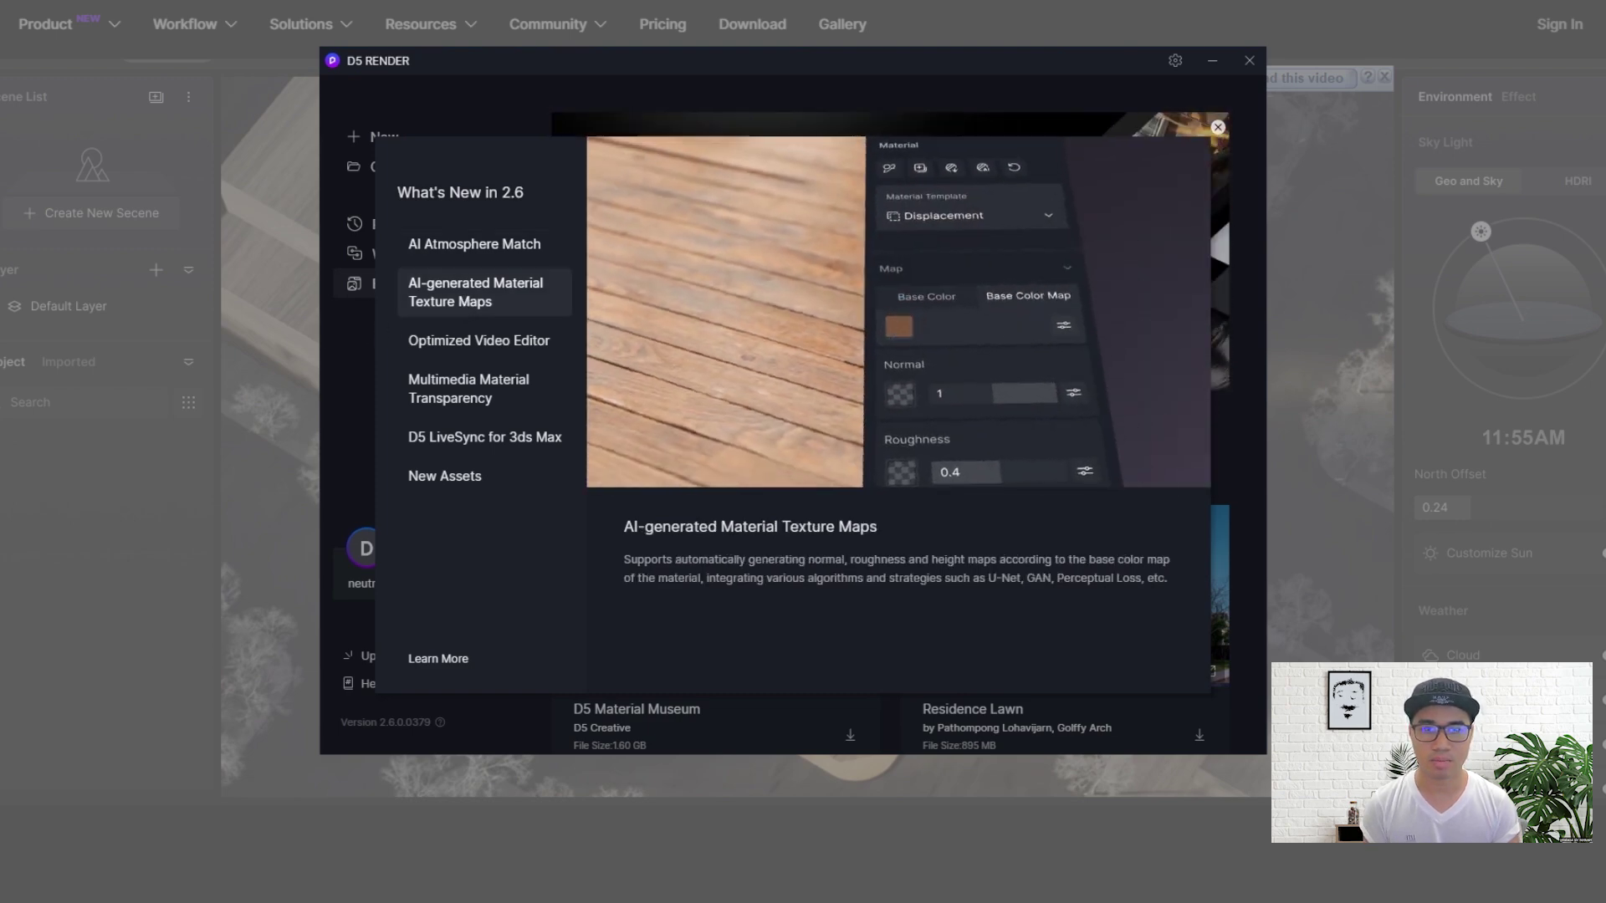